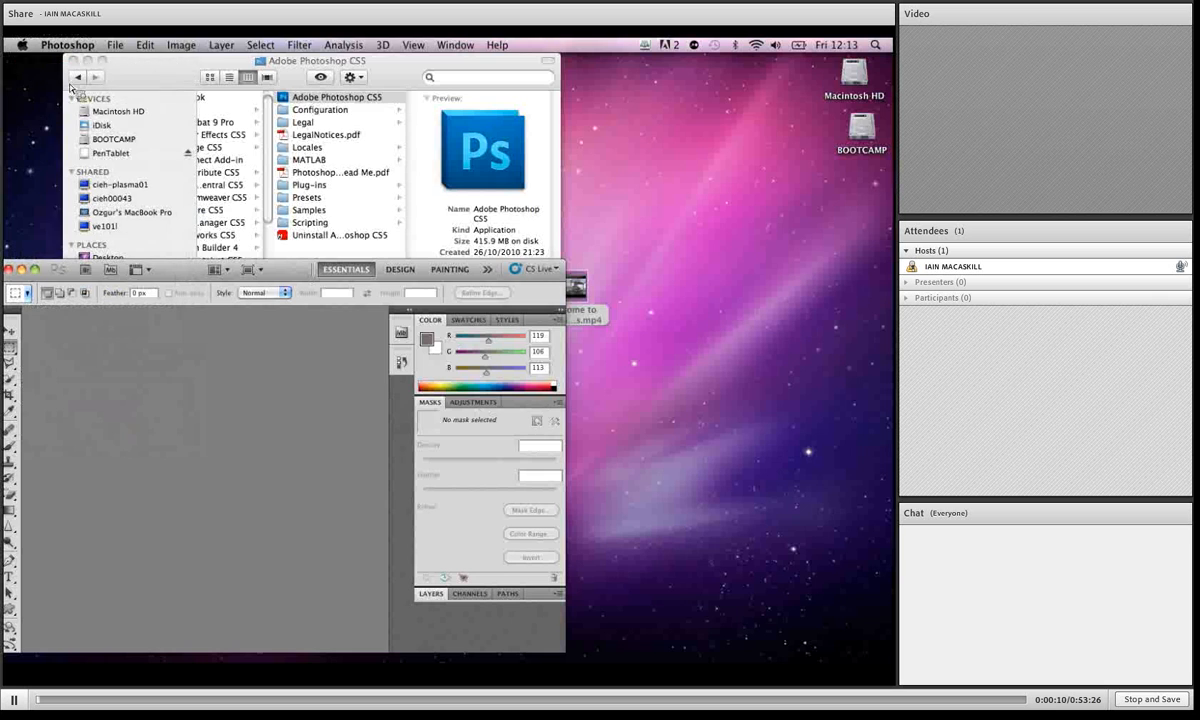
Close the Finder window and reposition and enlarge the Photoshop window so it fills the desktop area
left_click(80, 72)
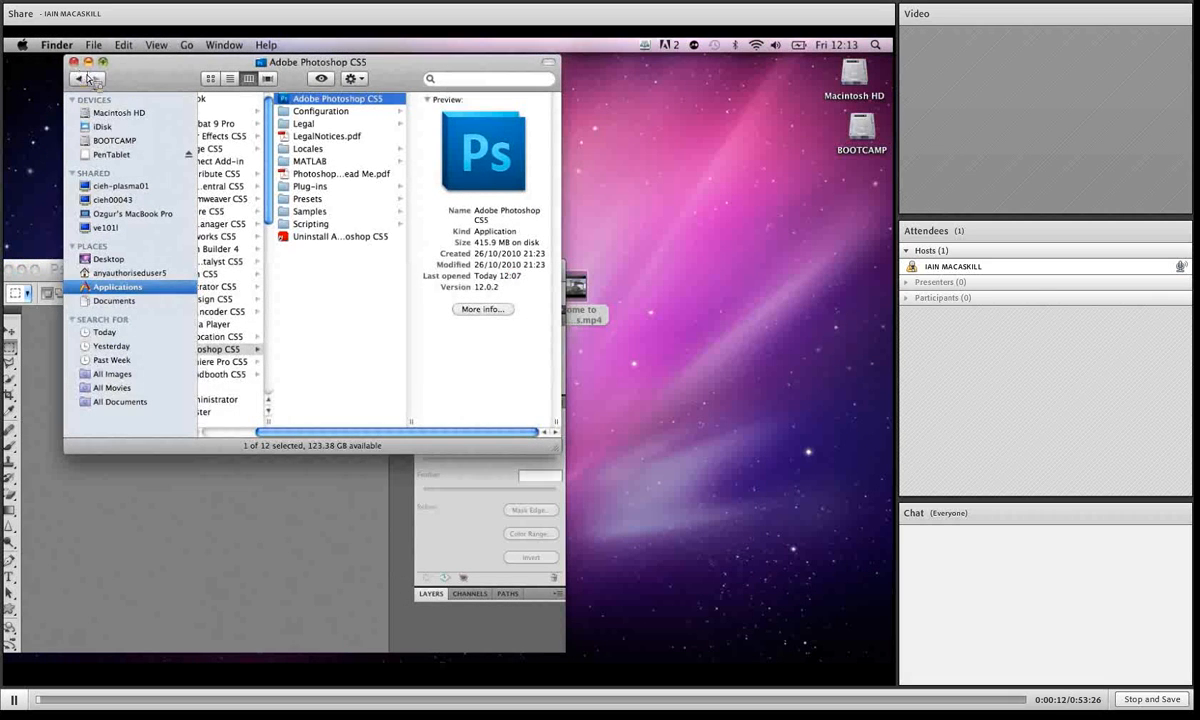
left_click(74, 63)
left_click(255, 266)
left_click_drag(288, 265, 304, 68)
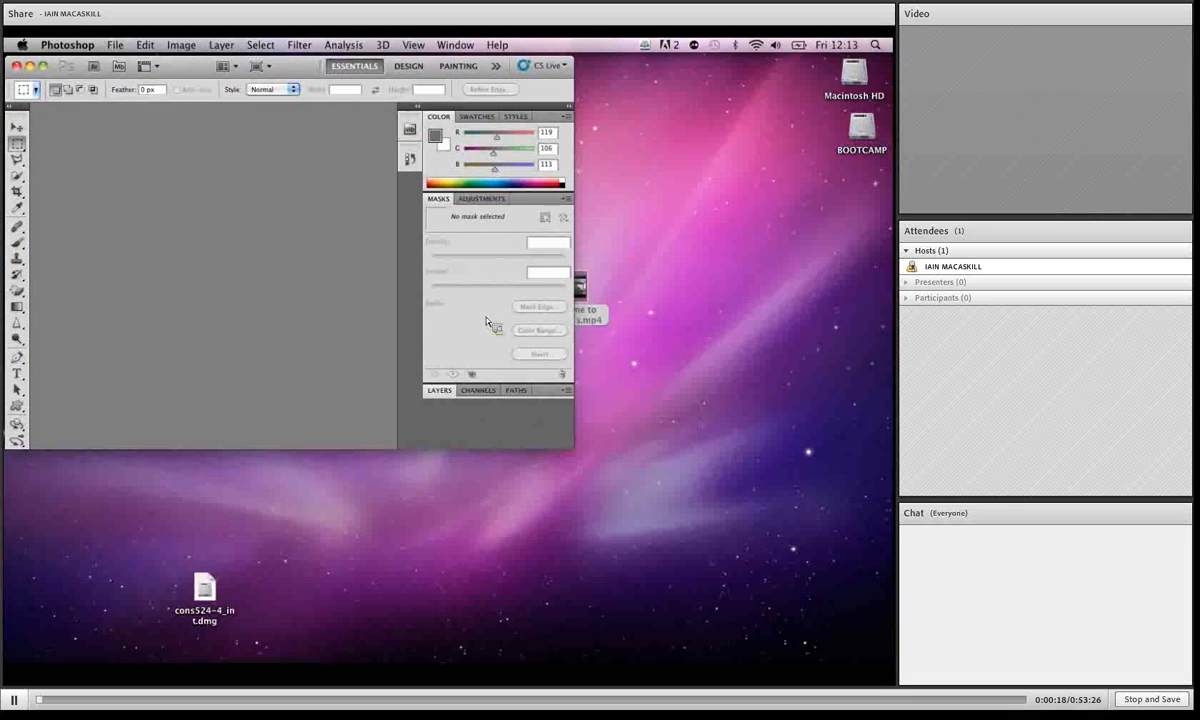
left_click_drag(569, 446, 890, 631)
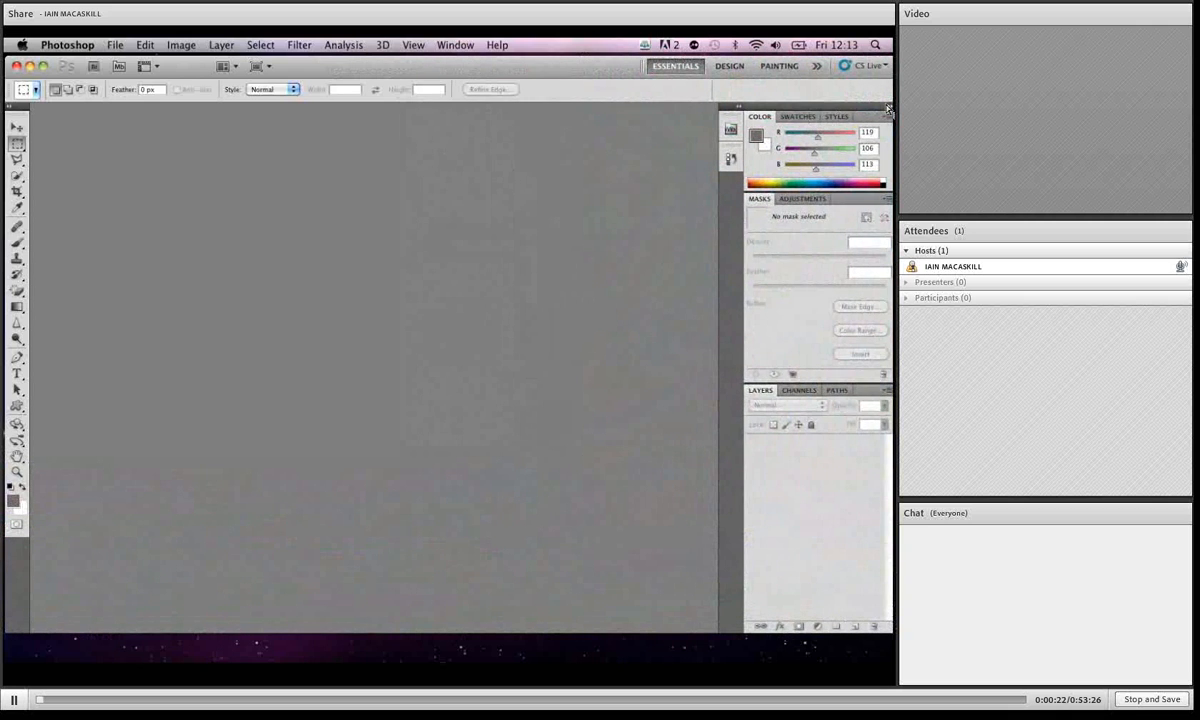
Collapse the Photoshop panels to labelled icons and merge History and Mini Bridge into the Color and Swatches group
double_click(836, 107)
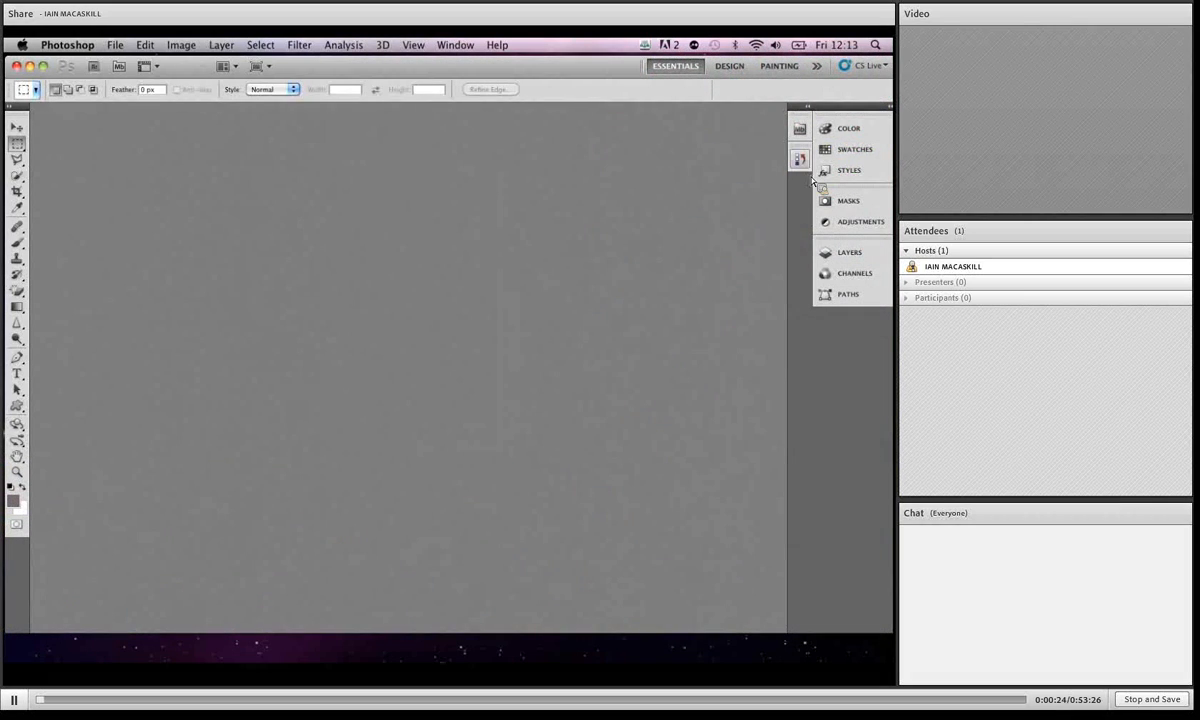
left_click_drag(800, 160, 840, 174)
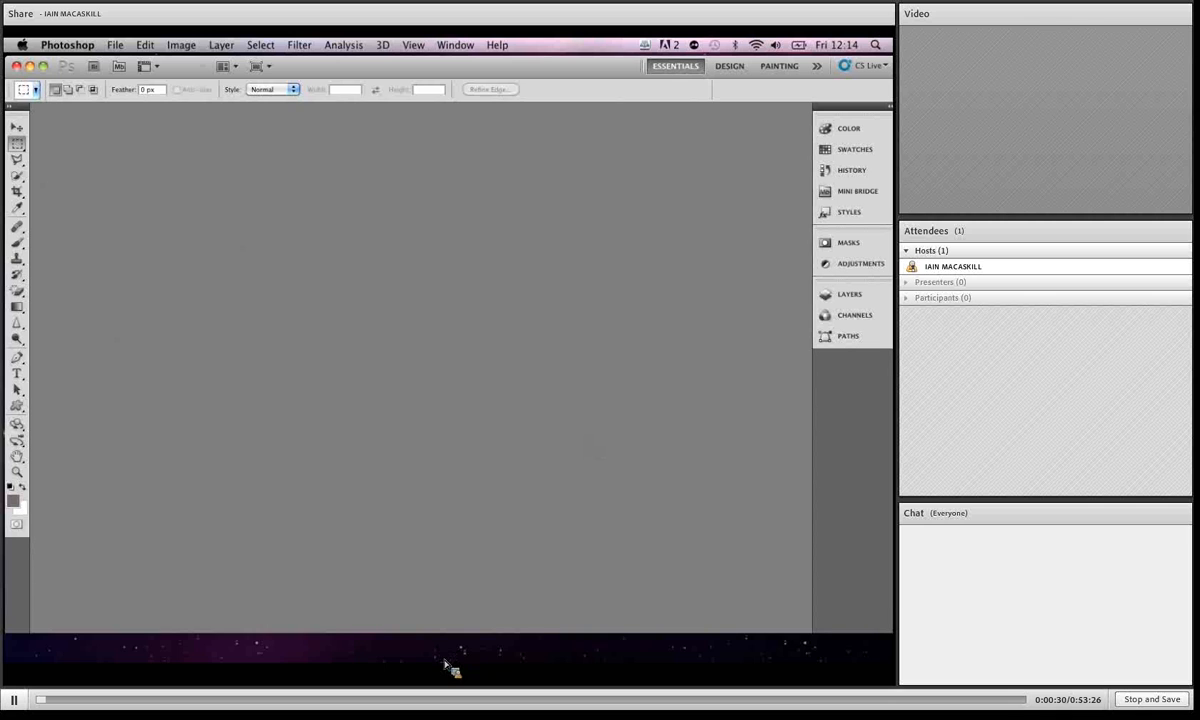
Switch to Illustrator and reposition and enlarge its window so it fills the desktop area
mouse_move(455, 662)
left_click(424, 638)
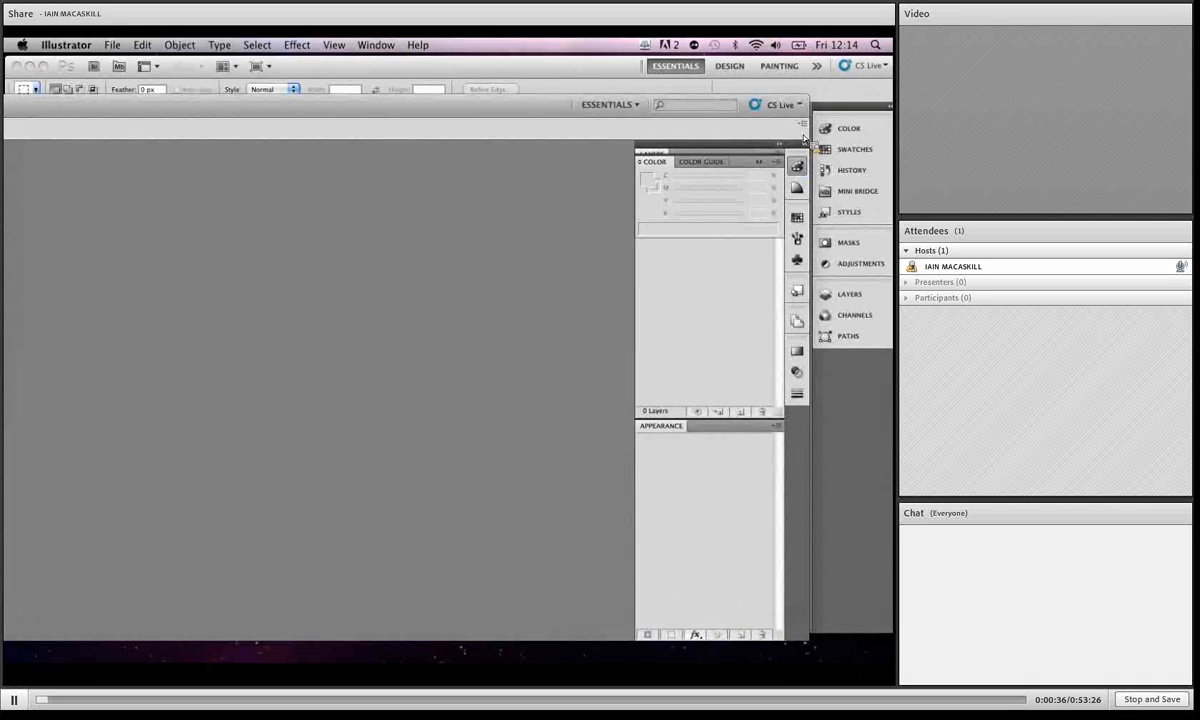
left_click_drag(805, 134, 301, 80)
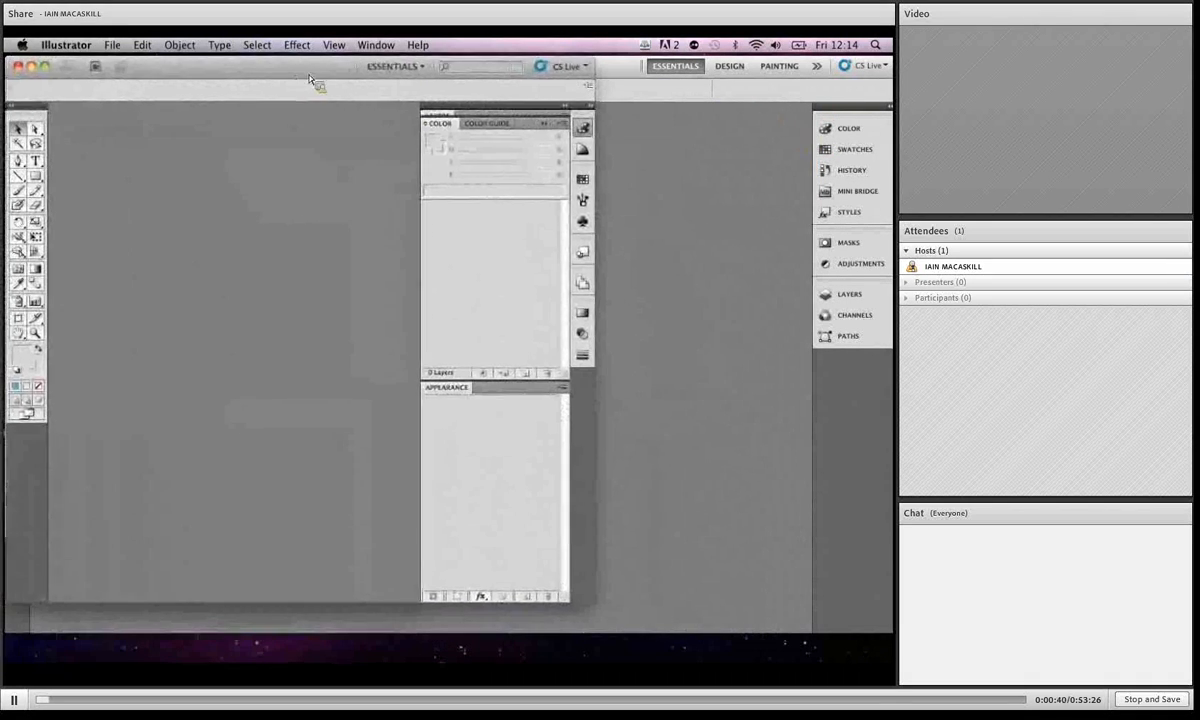
left_click_drag(609, 606, 870, 627)
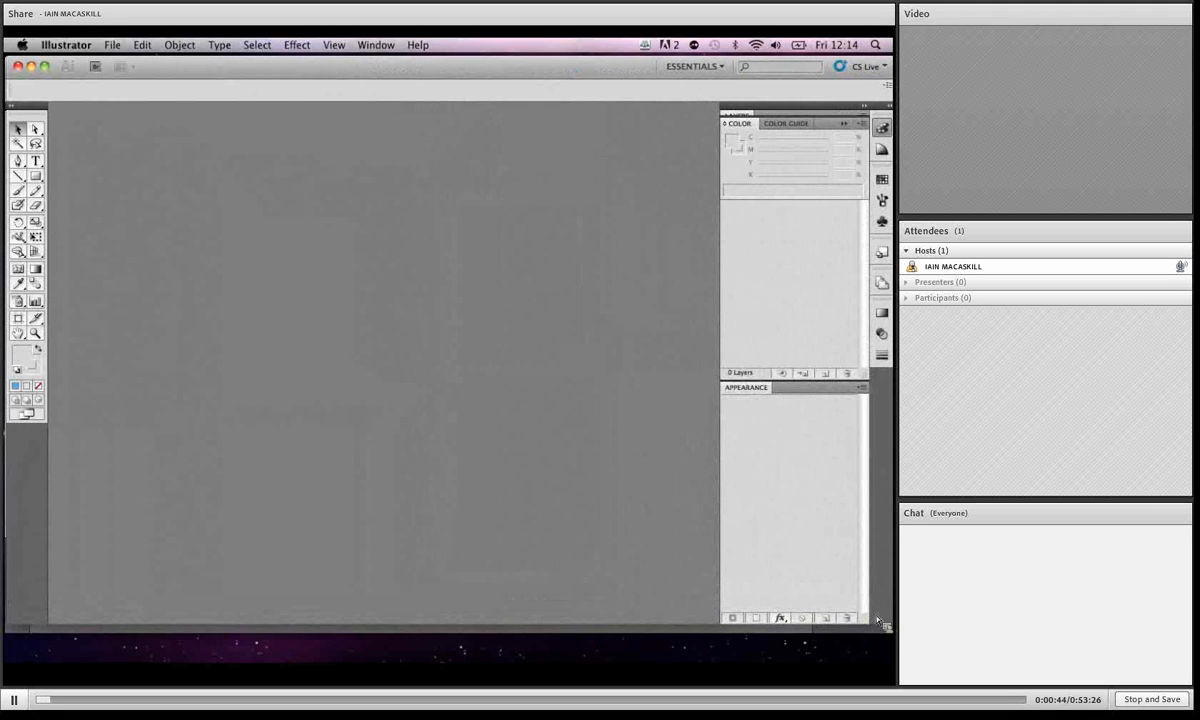
Minimize the Illustrator window and the Photoshop window to reveal the desktop
left_click(43, 66)
left_click(32, 67)
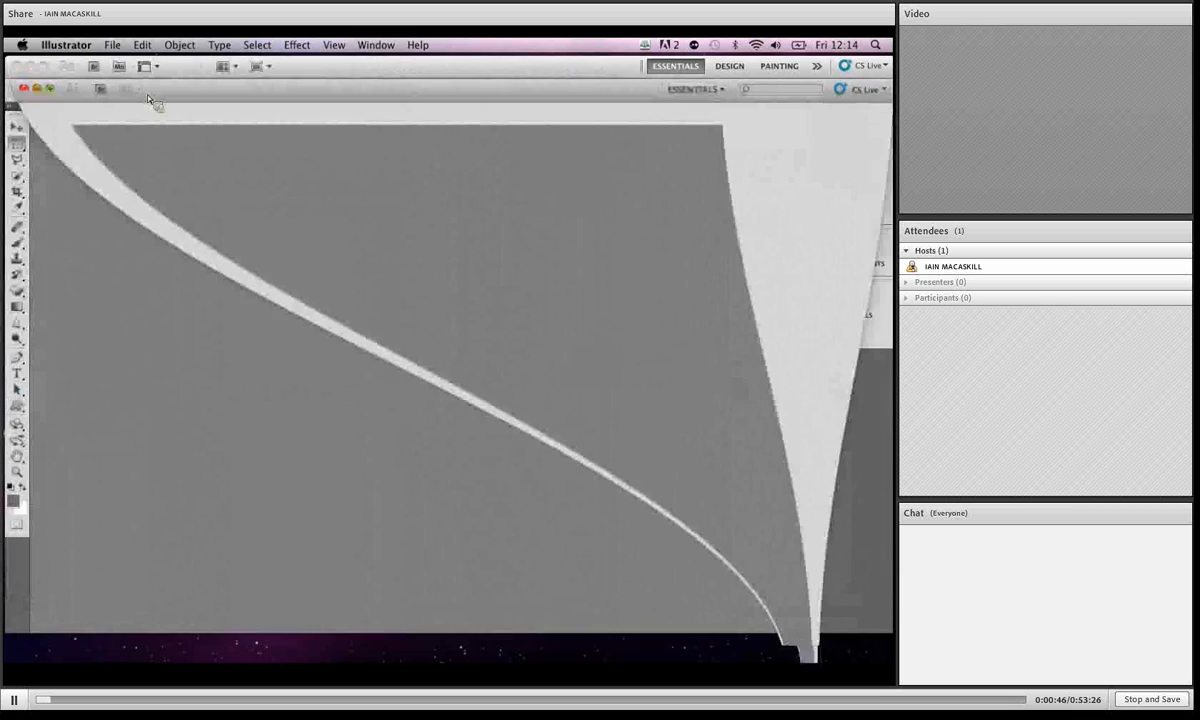
left_click(30, 66)
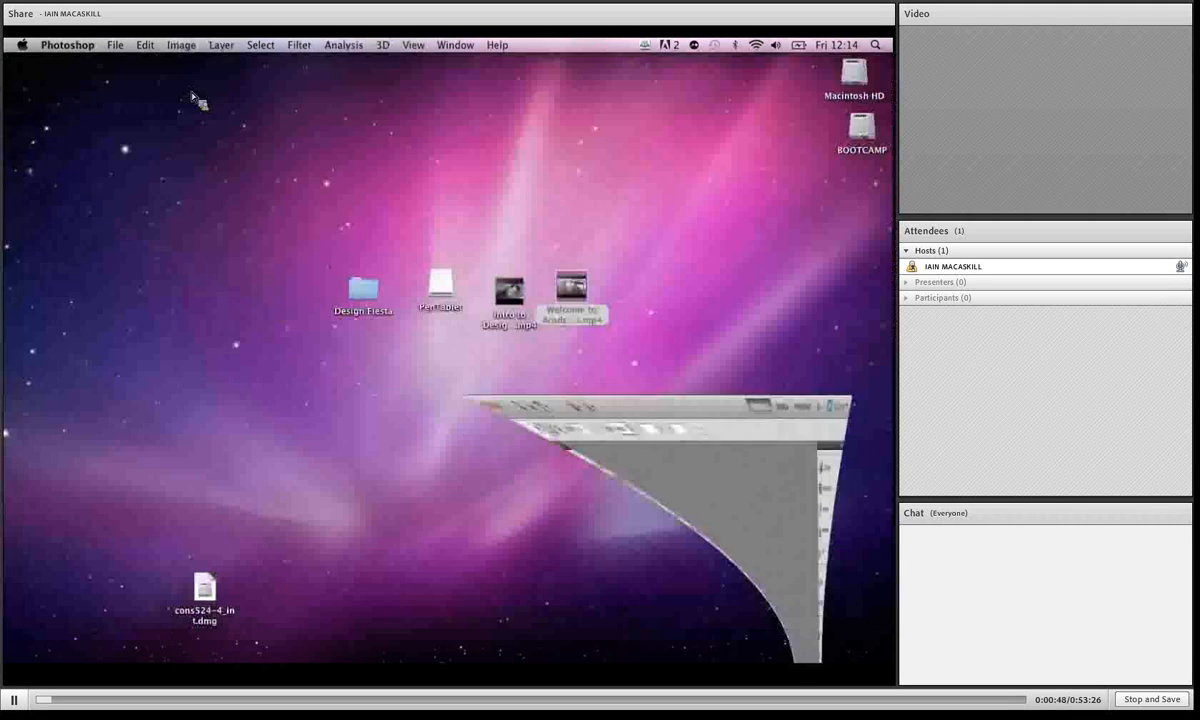
Open the Design Fiesta folder from the desktop and show the contents of its Blending modes folder
left_click_drag(372, 300, 312, 291)
double_click(312, 291)
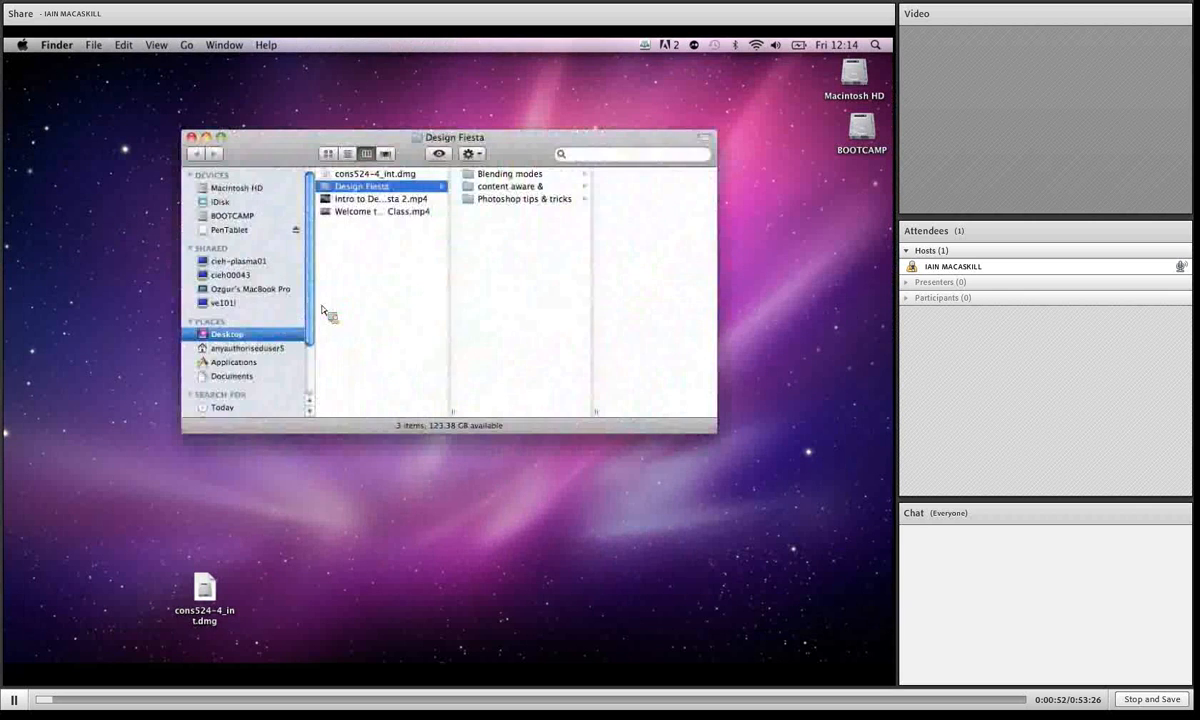
left_click(516, 176)
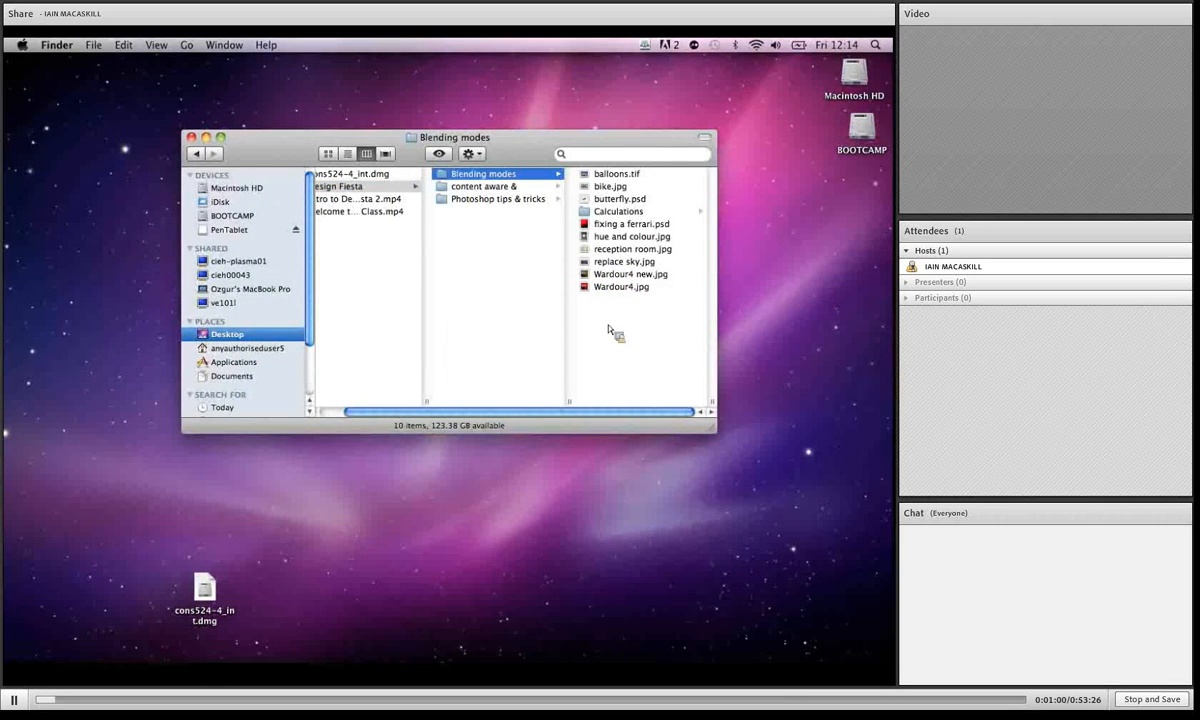
left_click_drag(532, 147, 512, 145)
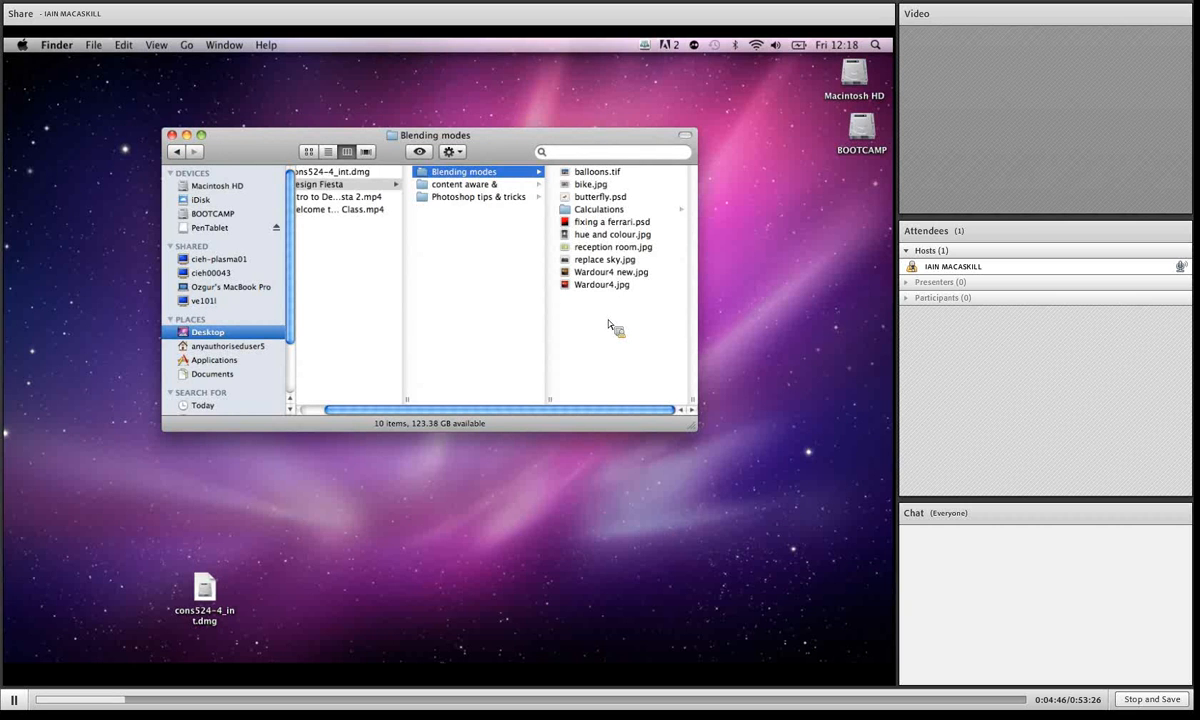
Open bike.jpg from Design Fiesta's Blending modes folder in Photoshop and enlarge its document window beyond the image
mouse_move(385, 668)
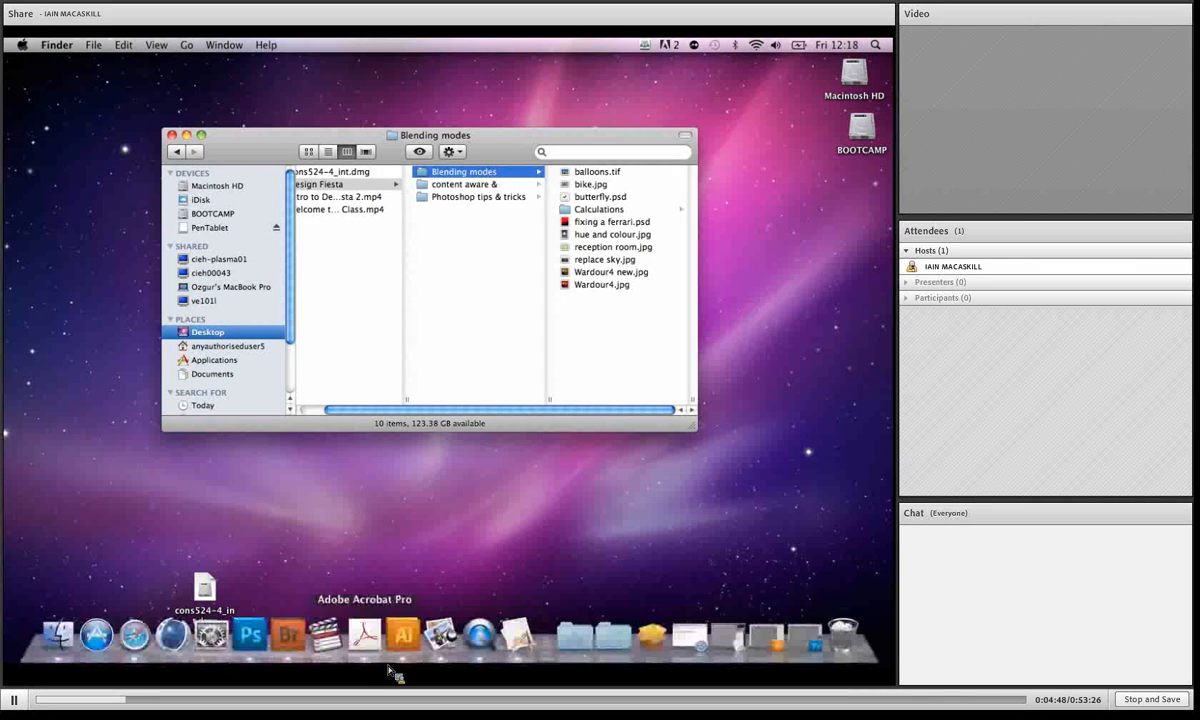
left_click(250, 635)
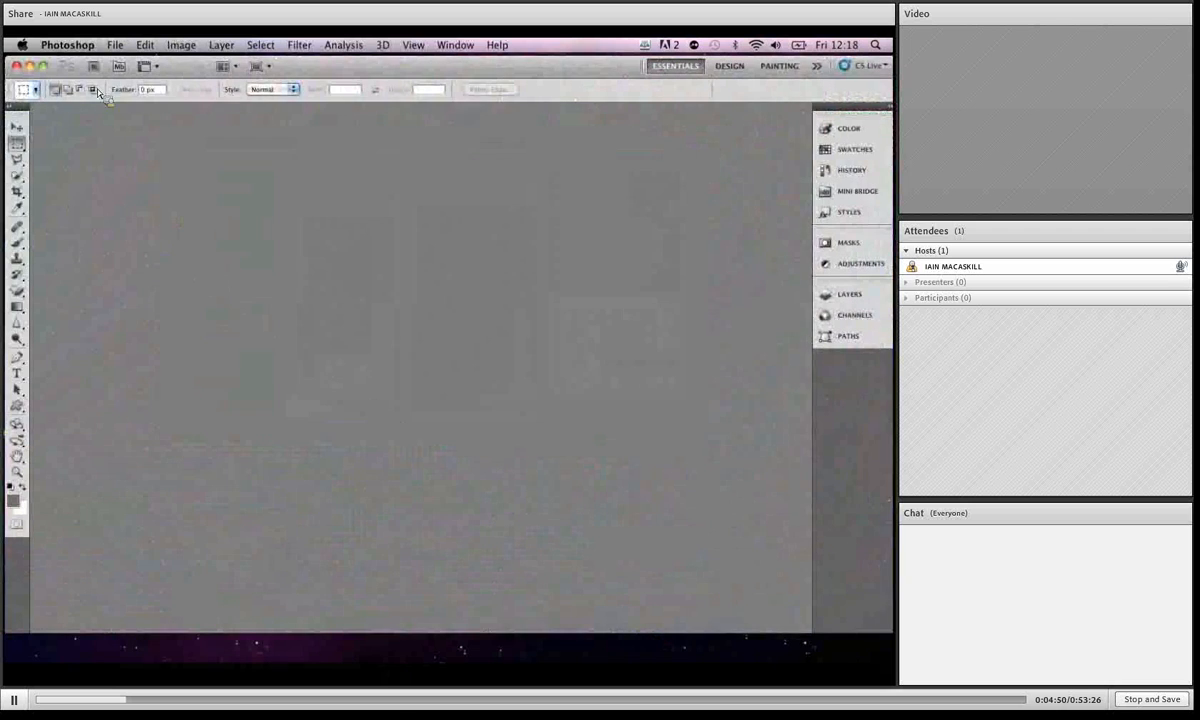
left_click(115, 45)
left_click(150, 73)
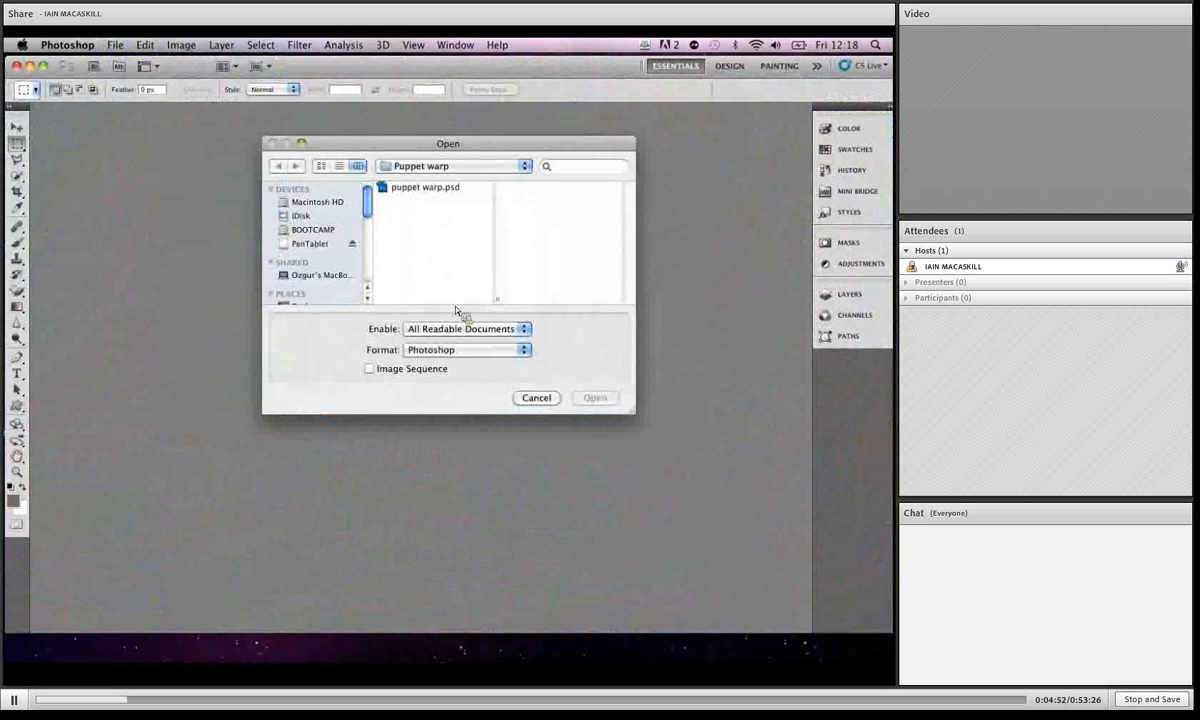
left_click(448, 166)
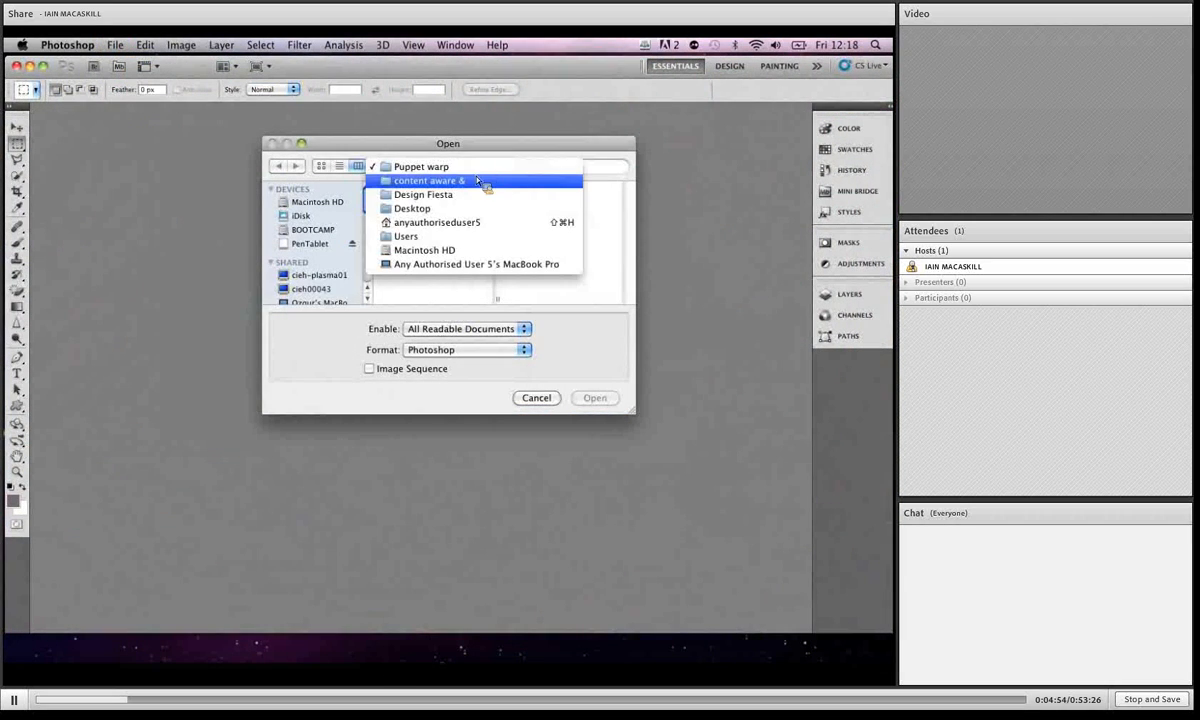
left_click(429, 196)
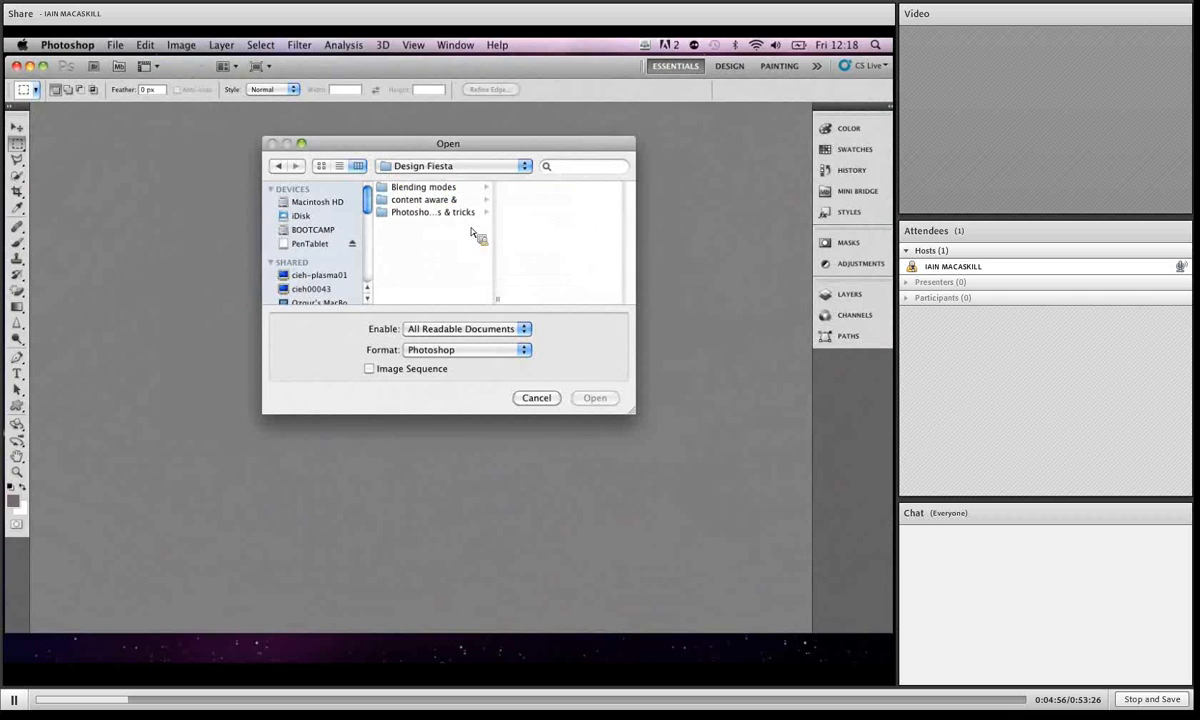
left_click(413, 188)
double_click(536, 212)
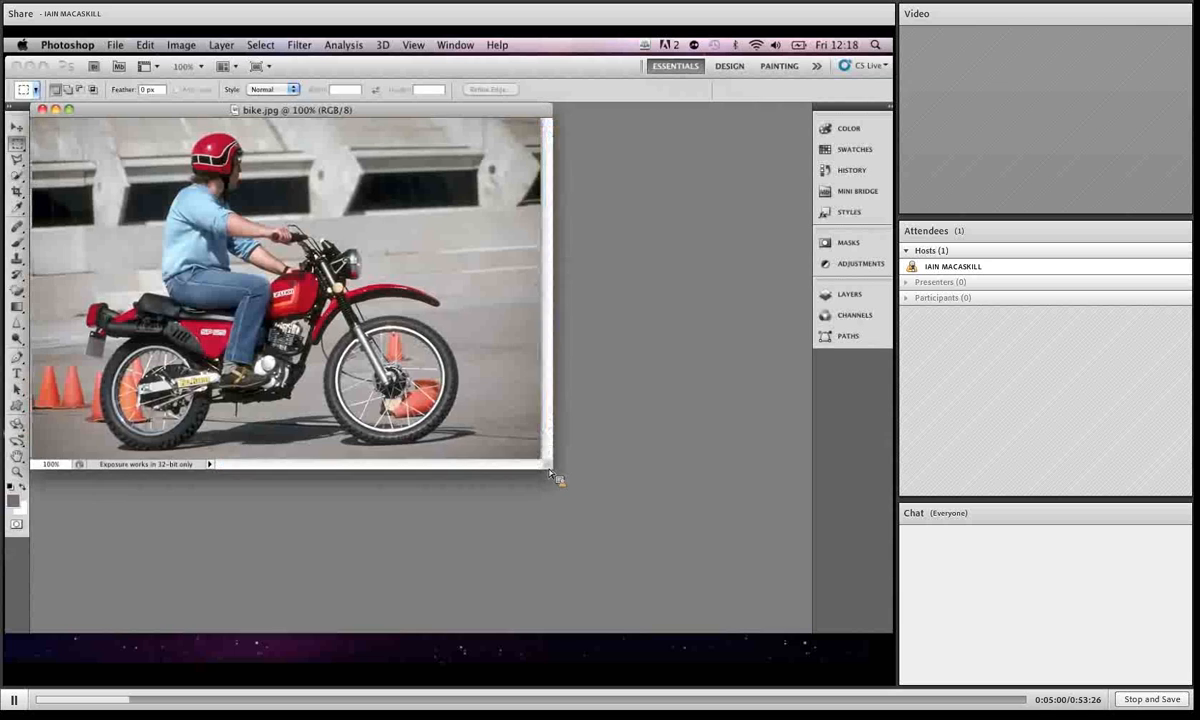
left_click_drag(552, 474, 684, 508)
left_click_drag(748, 548, 752, 578)
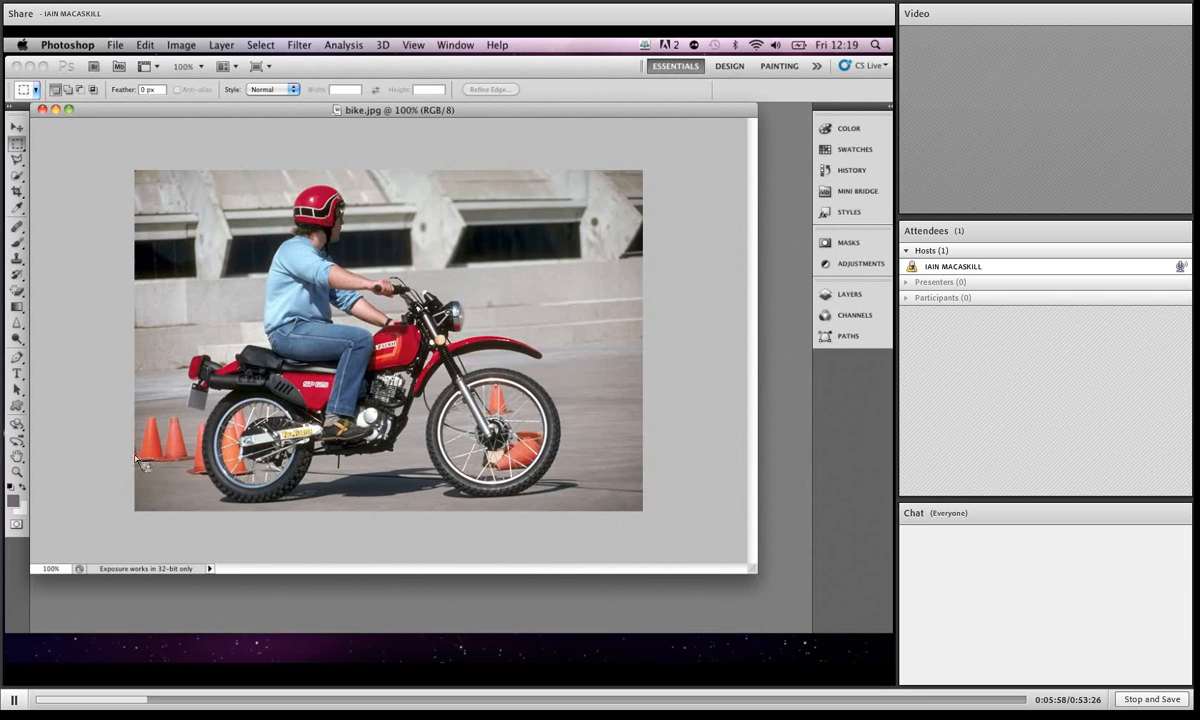
Choose a green foreground colour and set the green-filled Layer 1's blending mode to Hue
left_click(15, 502)
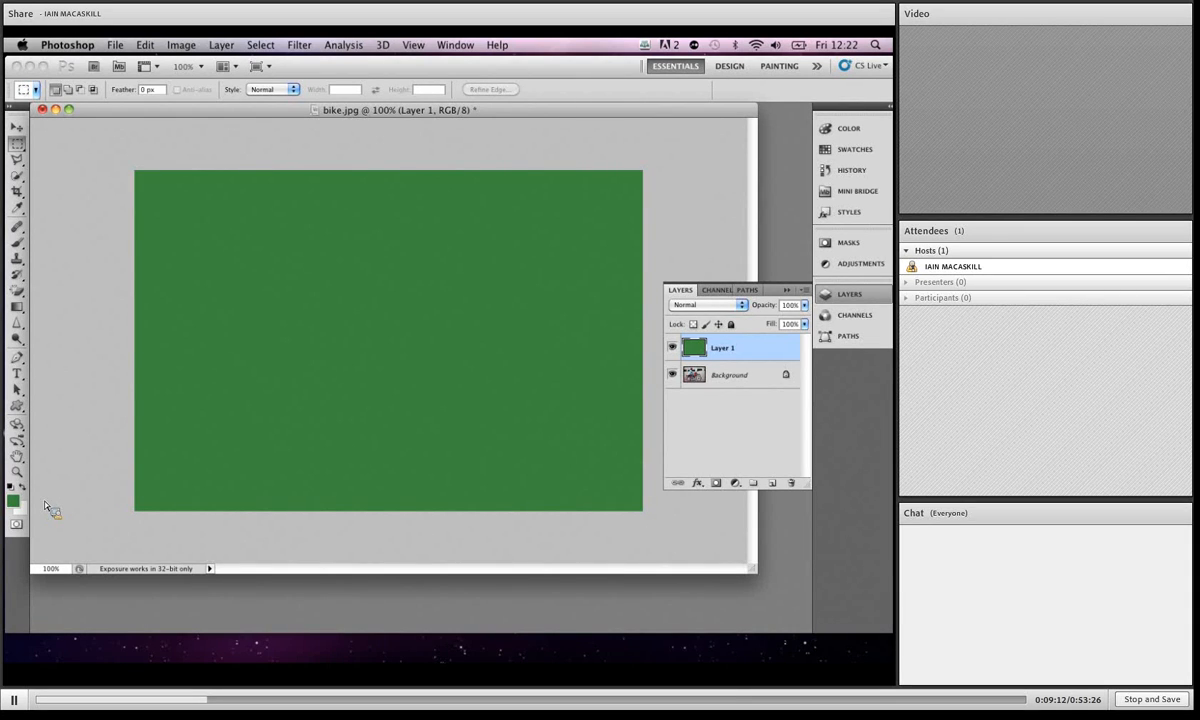
left_click(707, 304)
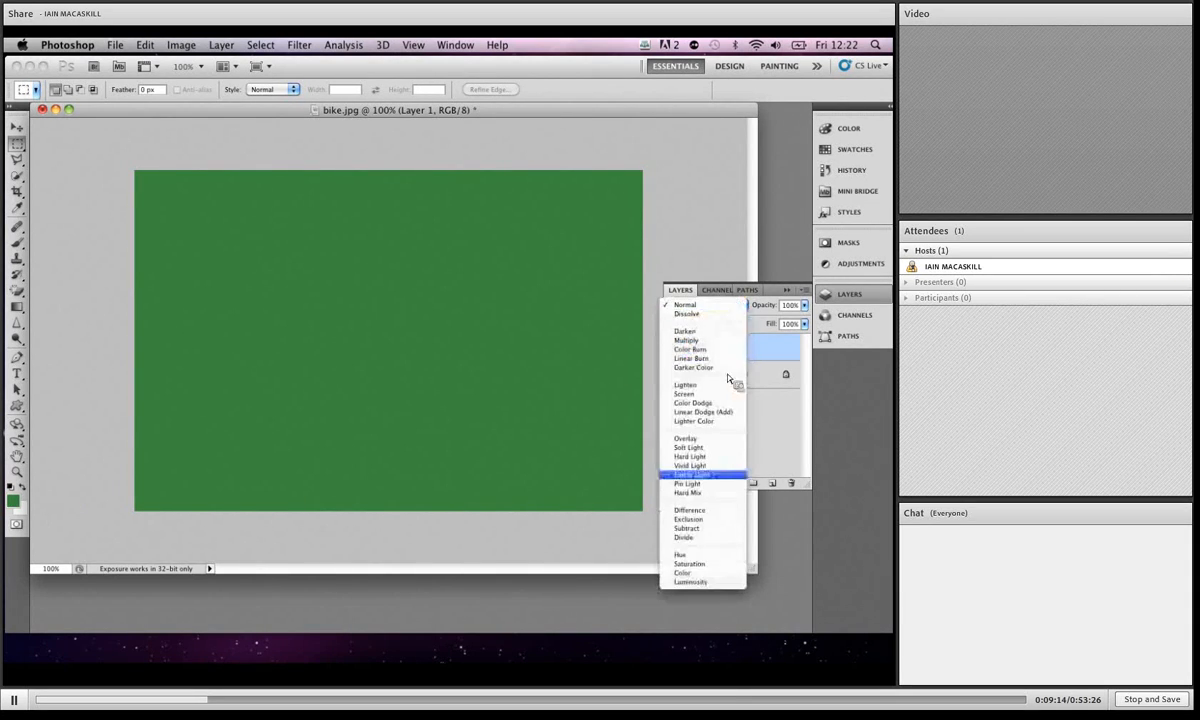
left_click(703, 555)
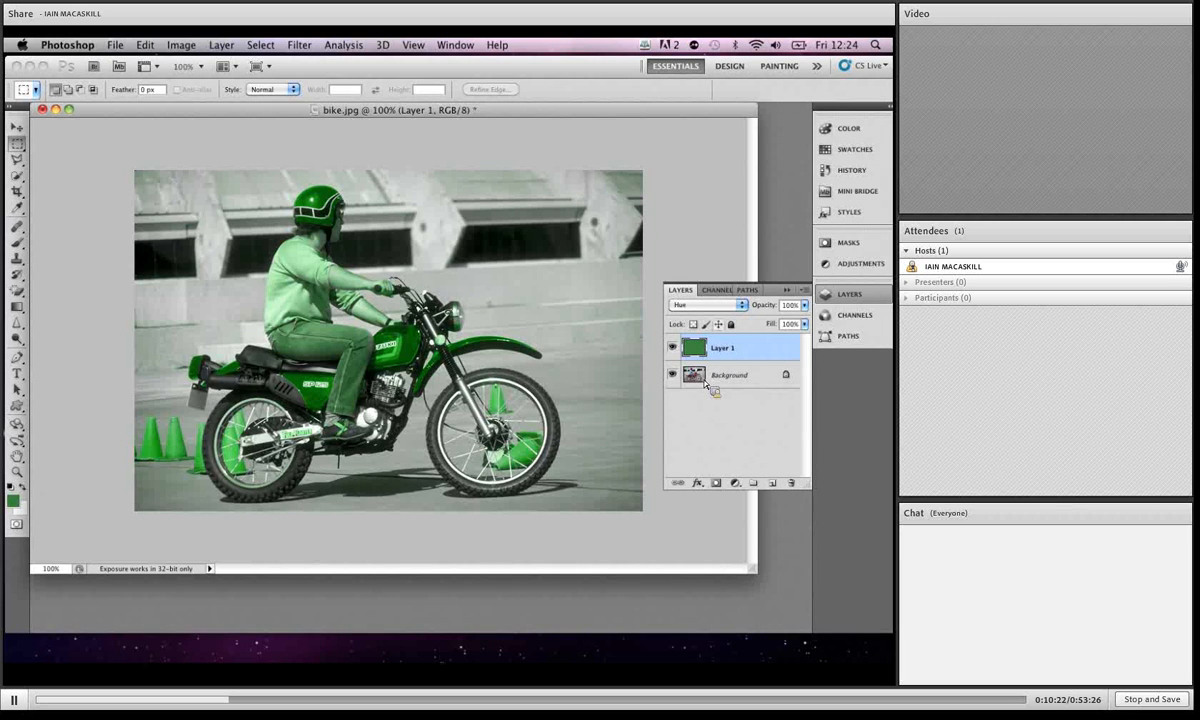
Try the Color blending mode on Layer 1 for comparison and set it back to Hue
left_click(702, 305)
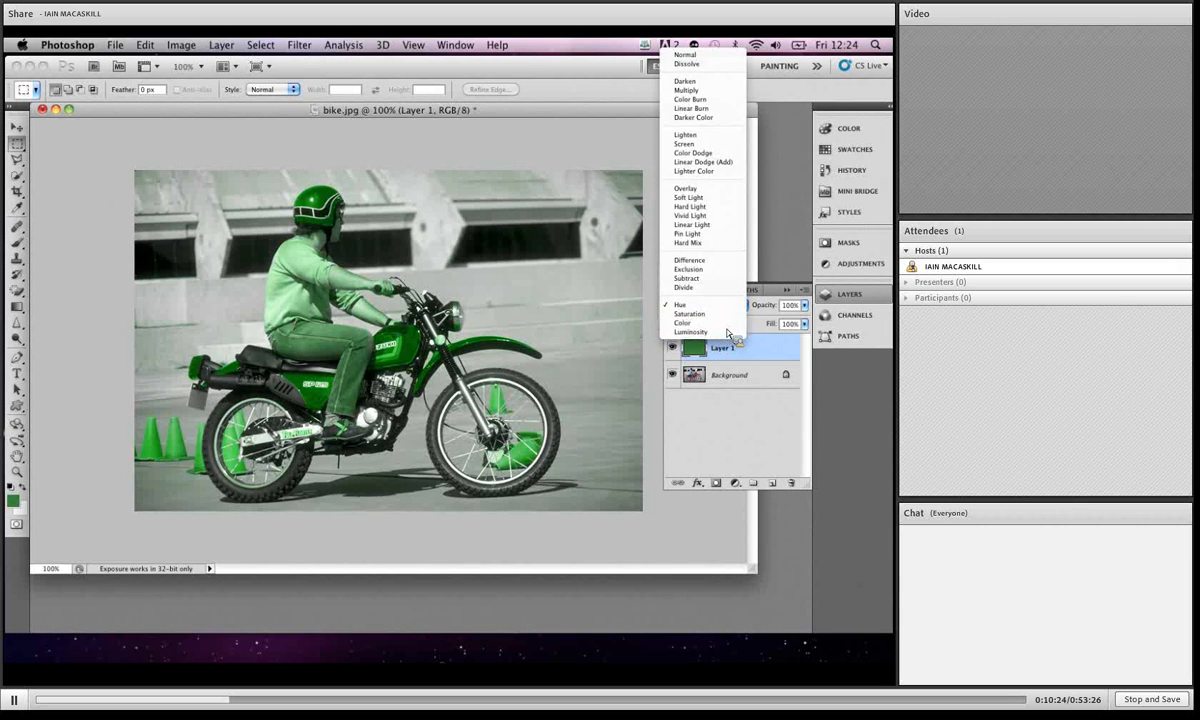
left_click(726, 323)
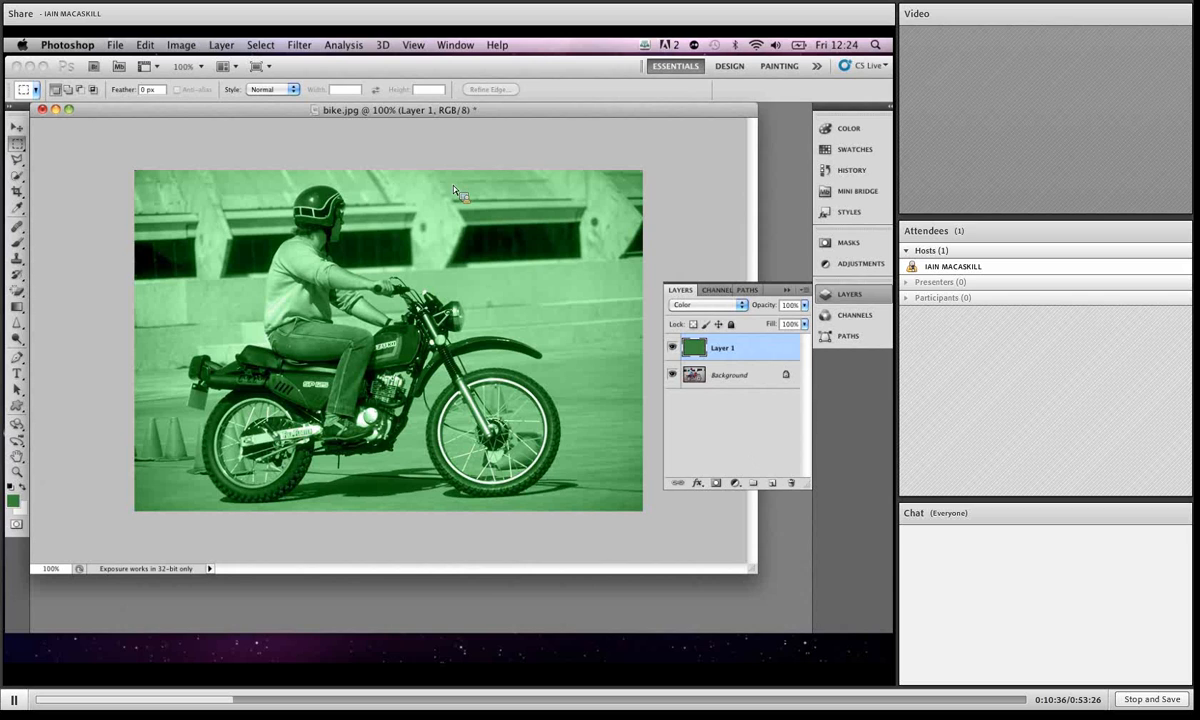
left_click(708, 305)
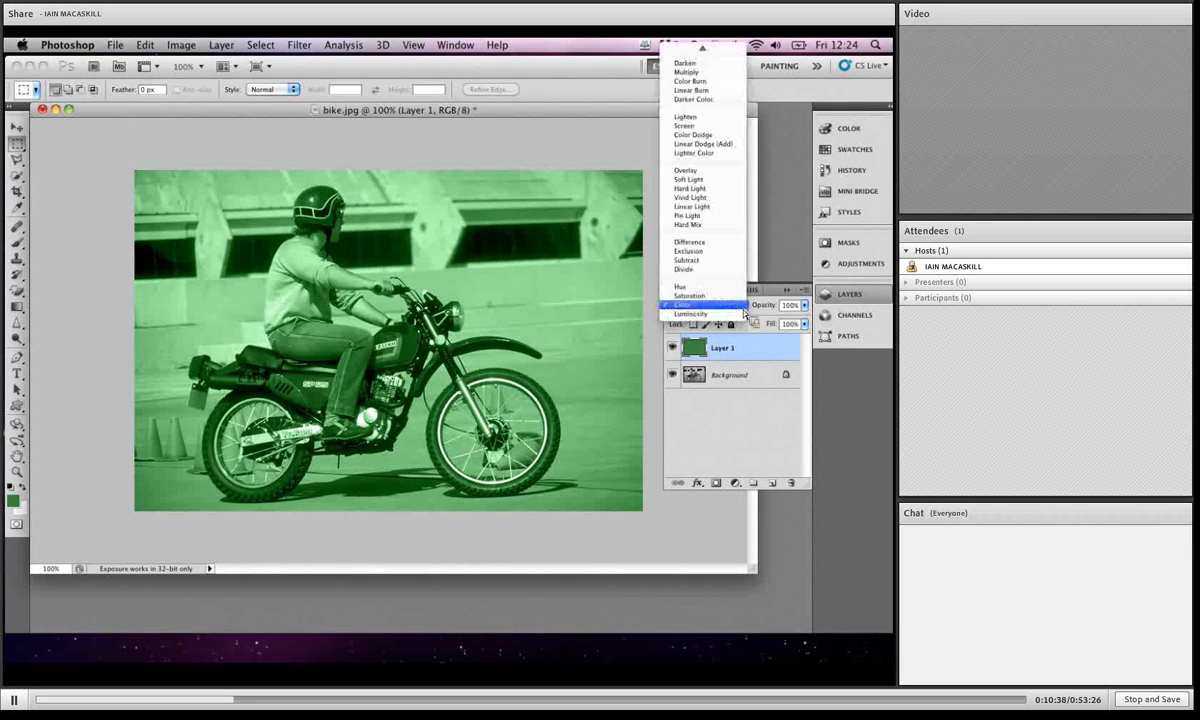
left_click(700, 286)
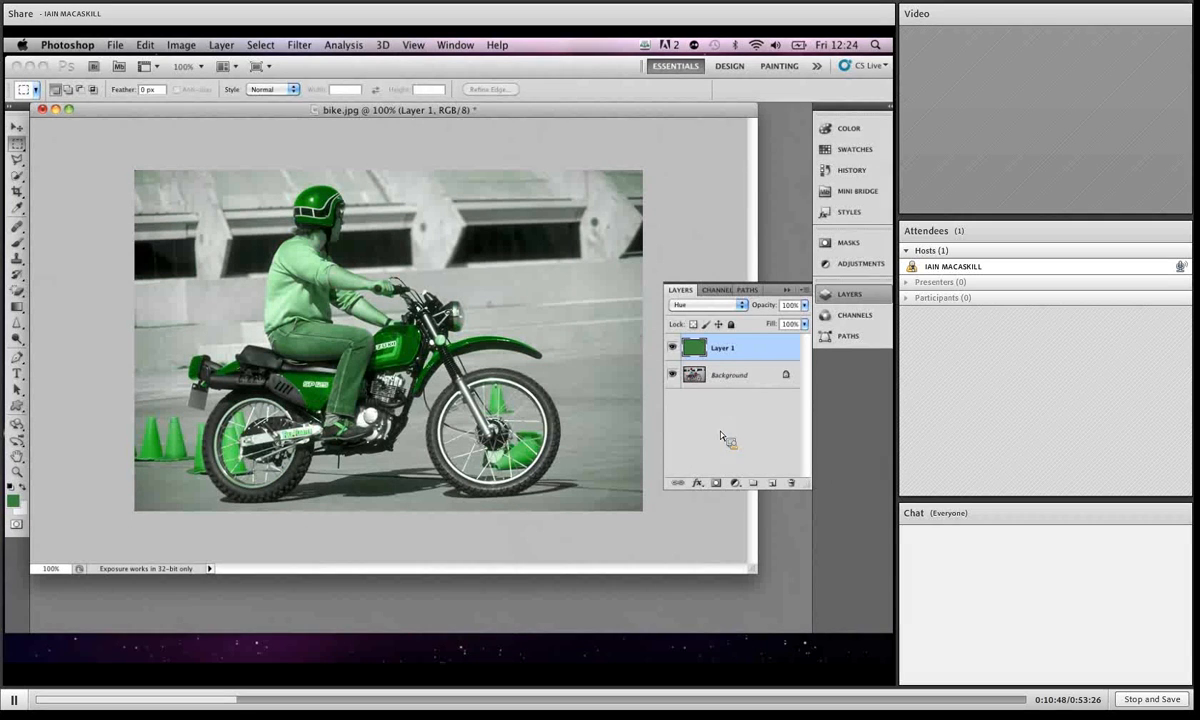
Hide Layer 1 and start a Color Range selection on the Background layer
left_click(672, 347)
left_click(712, 378)
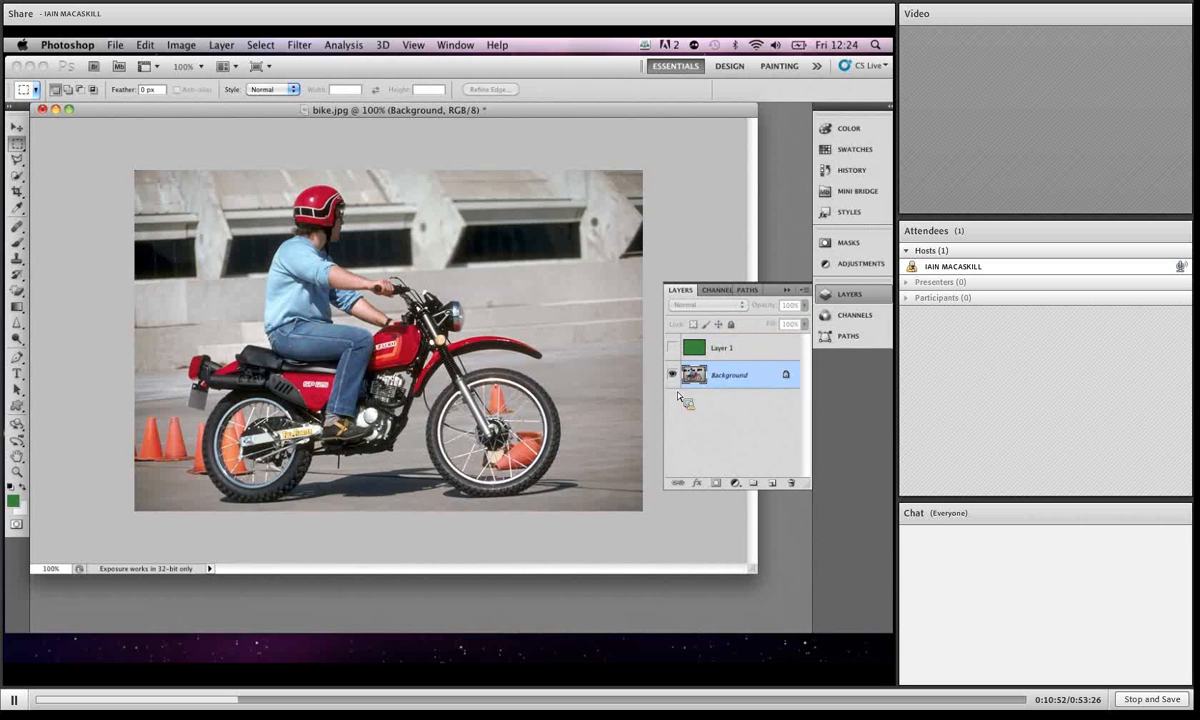
left_click(260, 45)
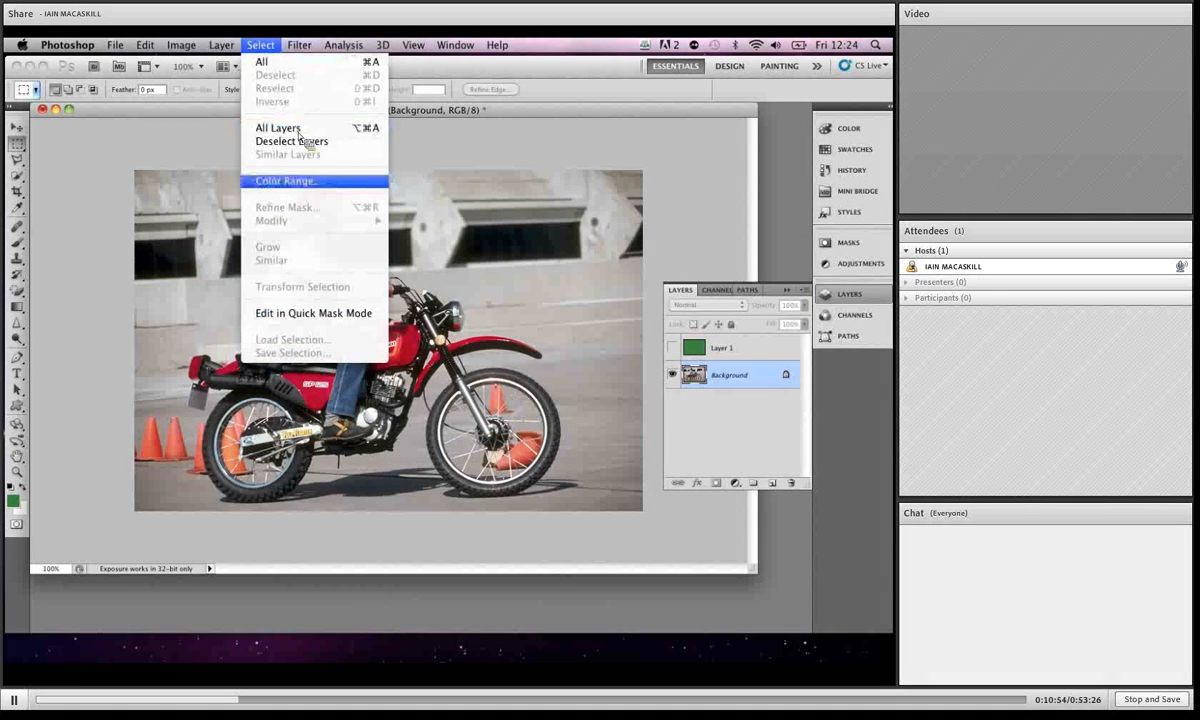
left_click(300, 181)
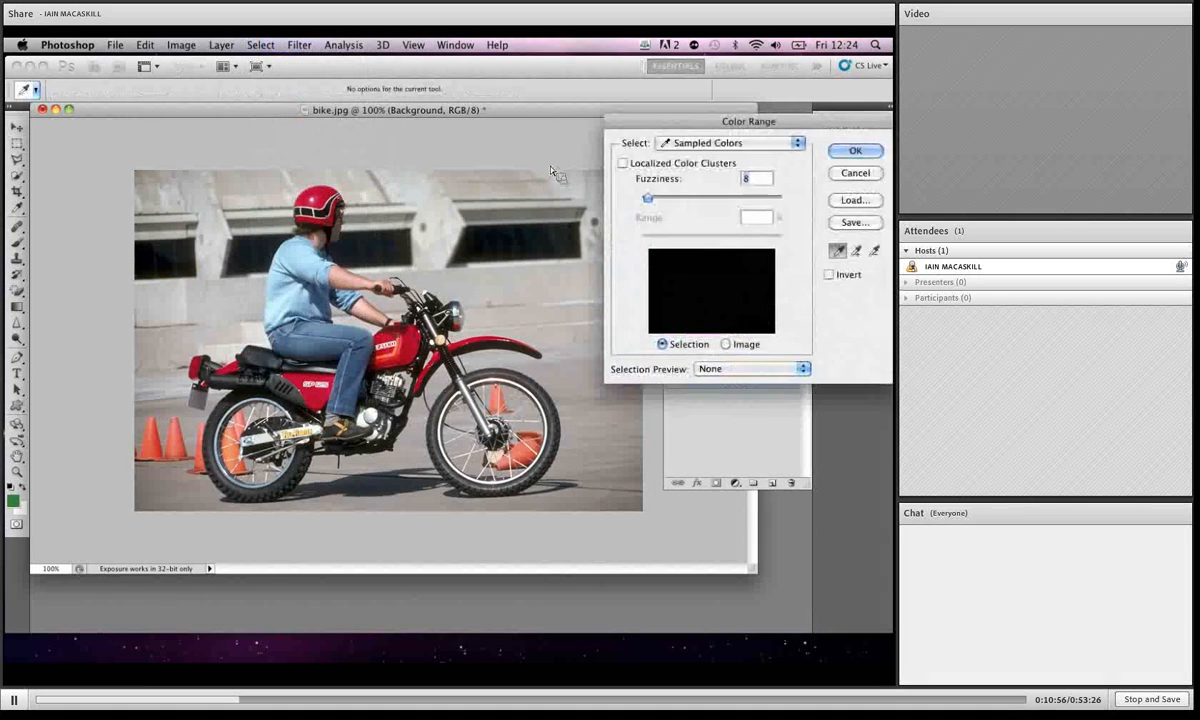
Enable Localized Color Clusters for the Color Range selection, keep the Selection preview, and move the dialog clear of the motorcycle
left_click_drag(648, 125, 520, 171)
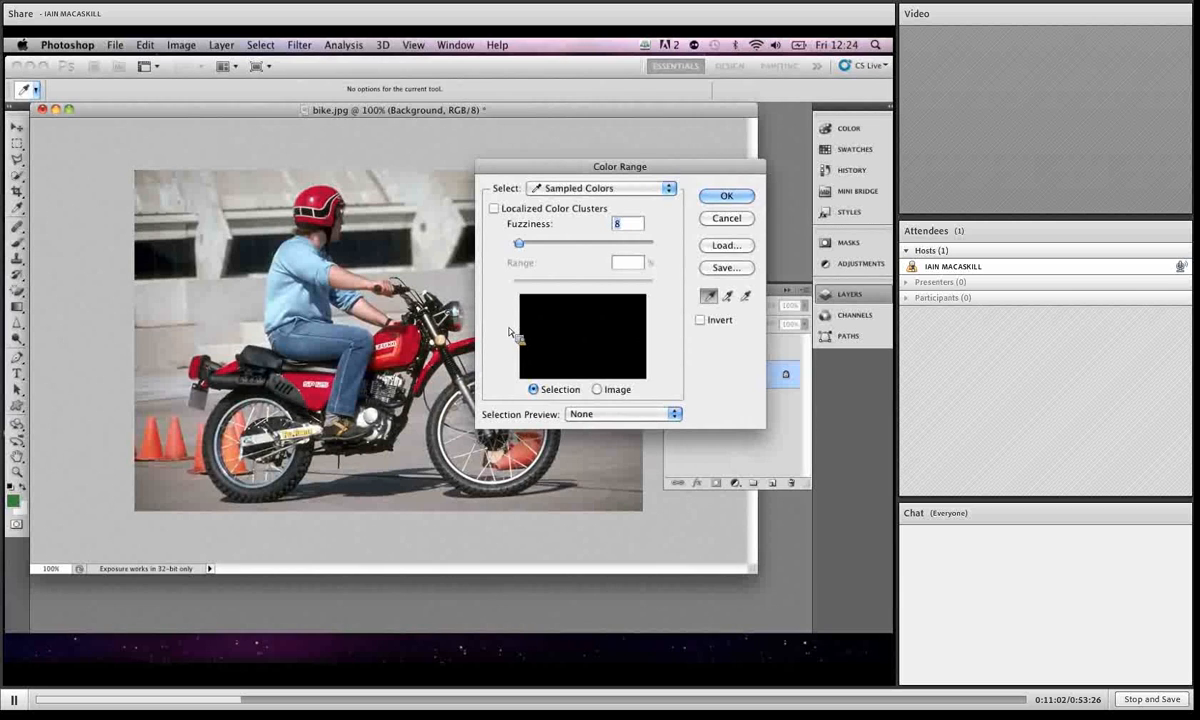
left_click(496, 210)
left_click_drag(508, 167, 569, 113)
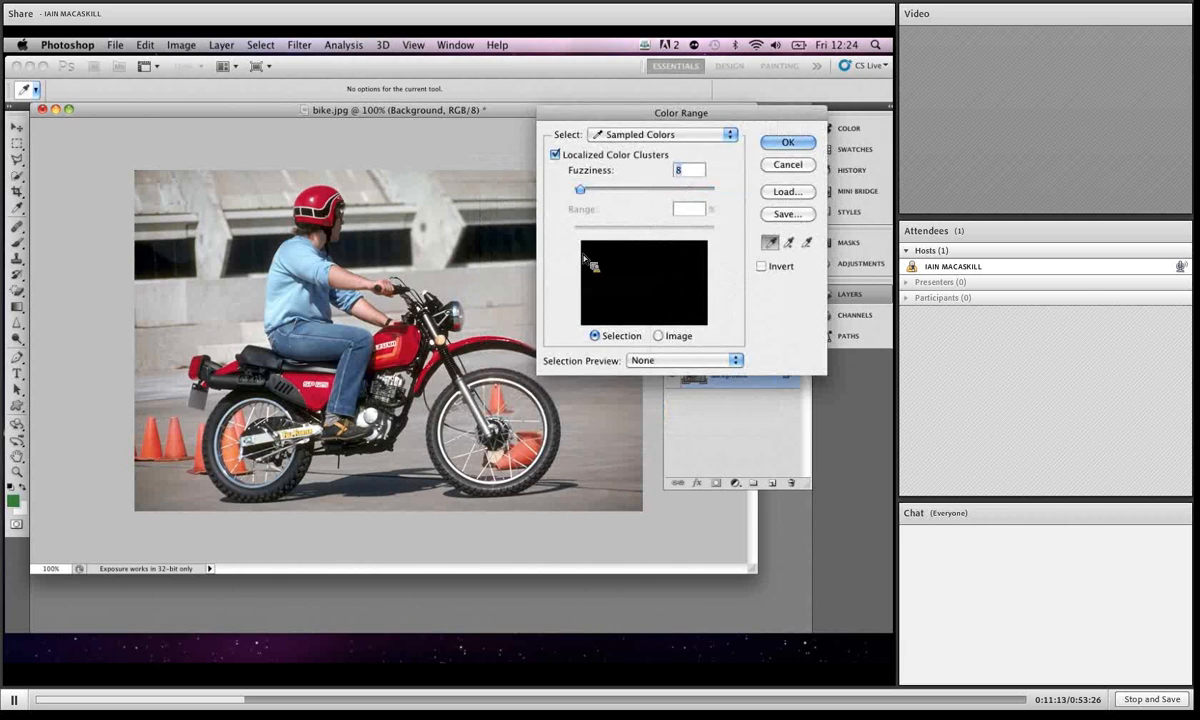
left_click(657, 336)
left_click(597, 337)
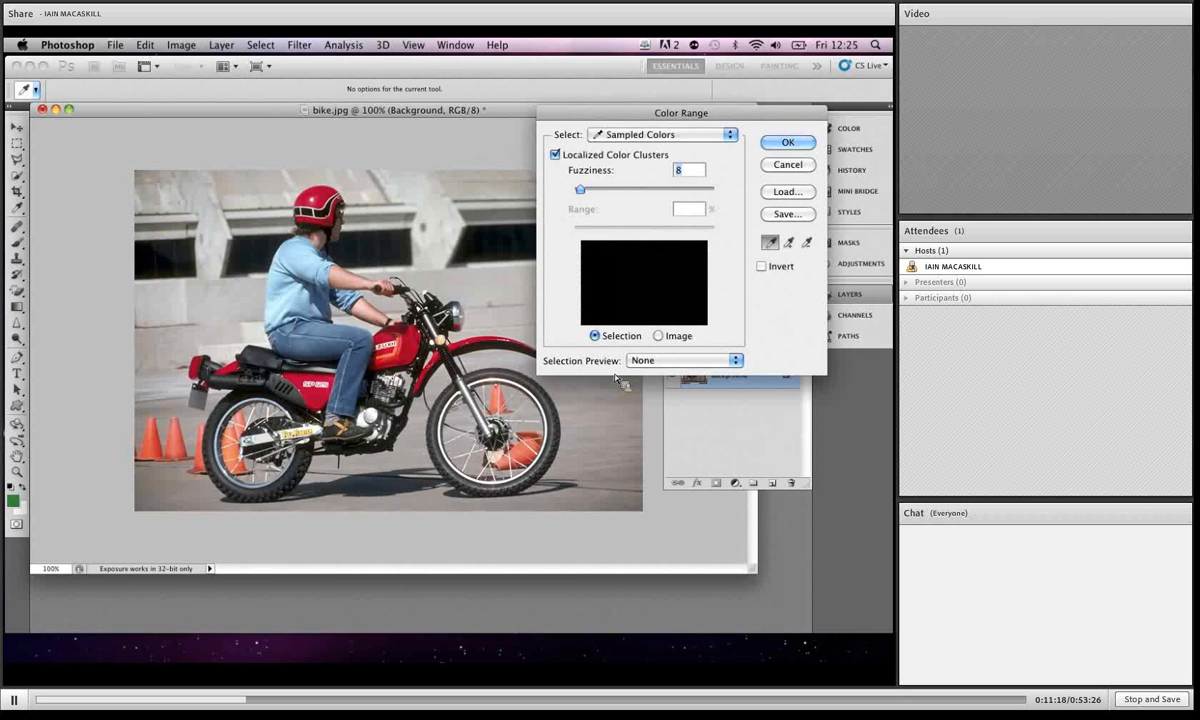
Set the Color Range fuzziness to 47 and sample the red of the motorcycle's fuel tank
left_click_drag(580, 189, 588, 190)
left_click(410, 352)
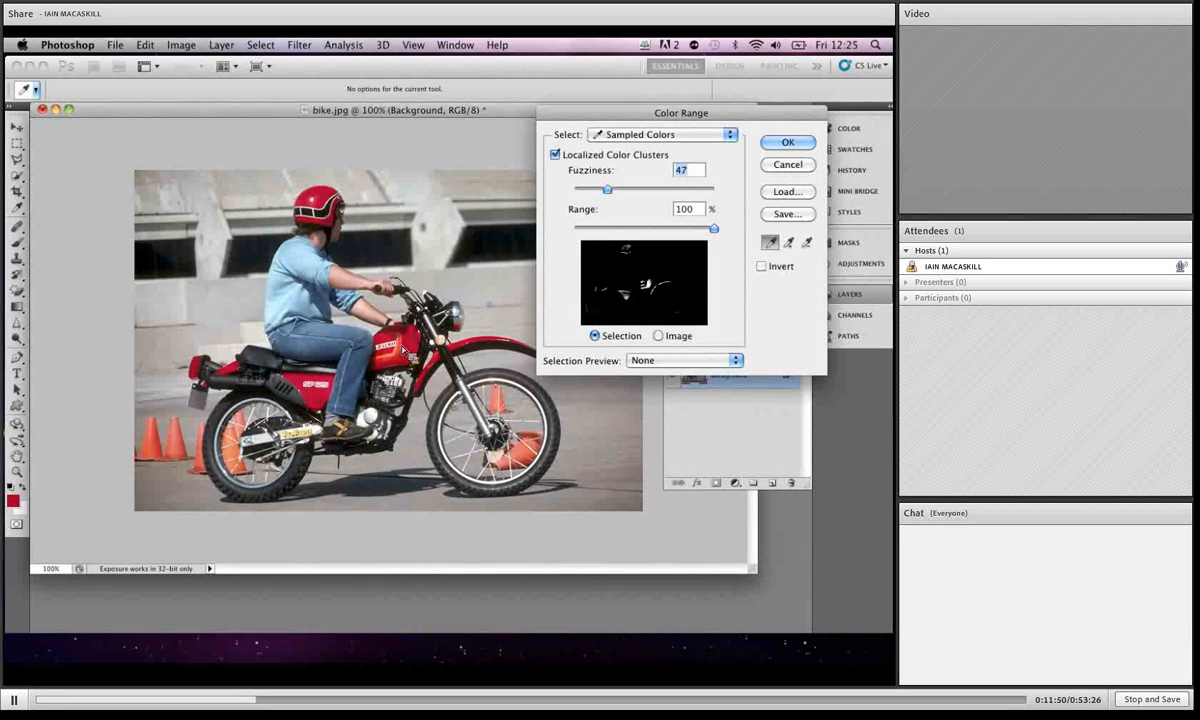
left_click(382, 348)
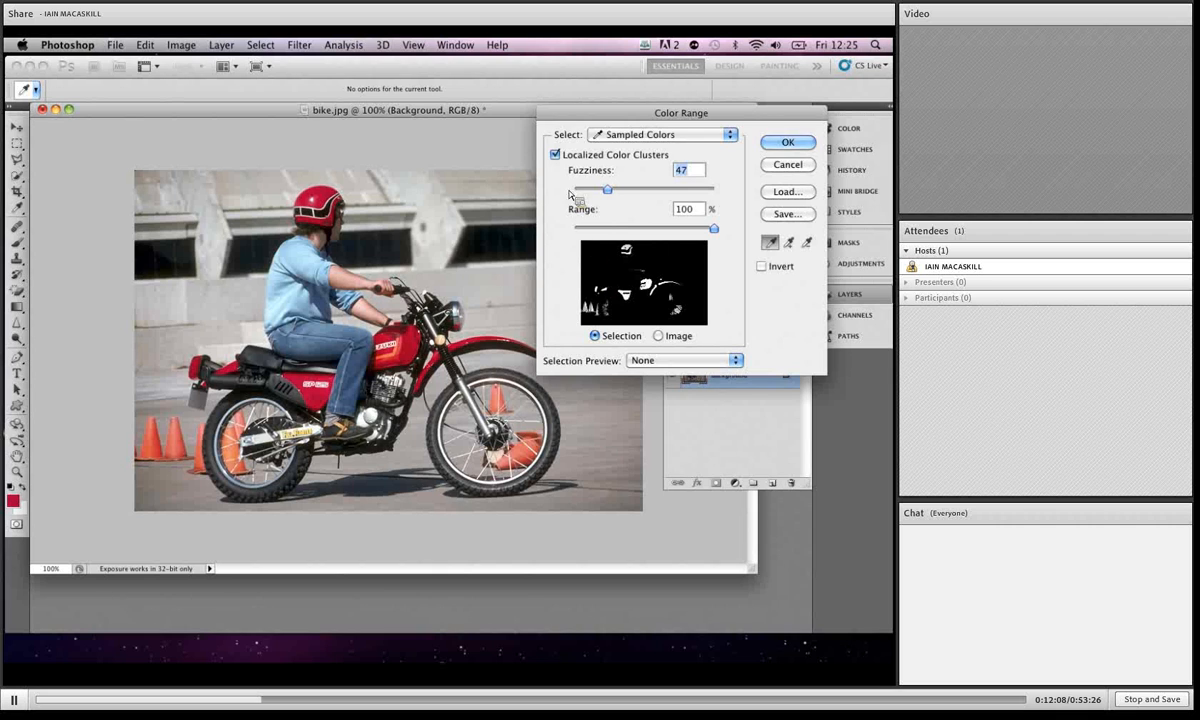
Set the Color Range fuzziness to 39 and the range to 62%, and move the dialog clear of the motorcycle
mouse_move(608, 189)
left_mouse_down()
mouse_move(655, 196)
mouse_move(566, 197)
mouse_move(609, 198)
left_mouse_up()
left_click_drag(714, 232, 600, 238)
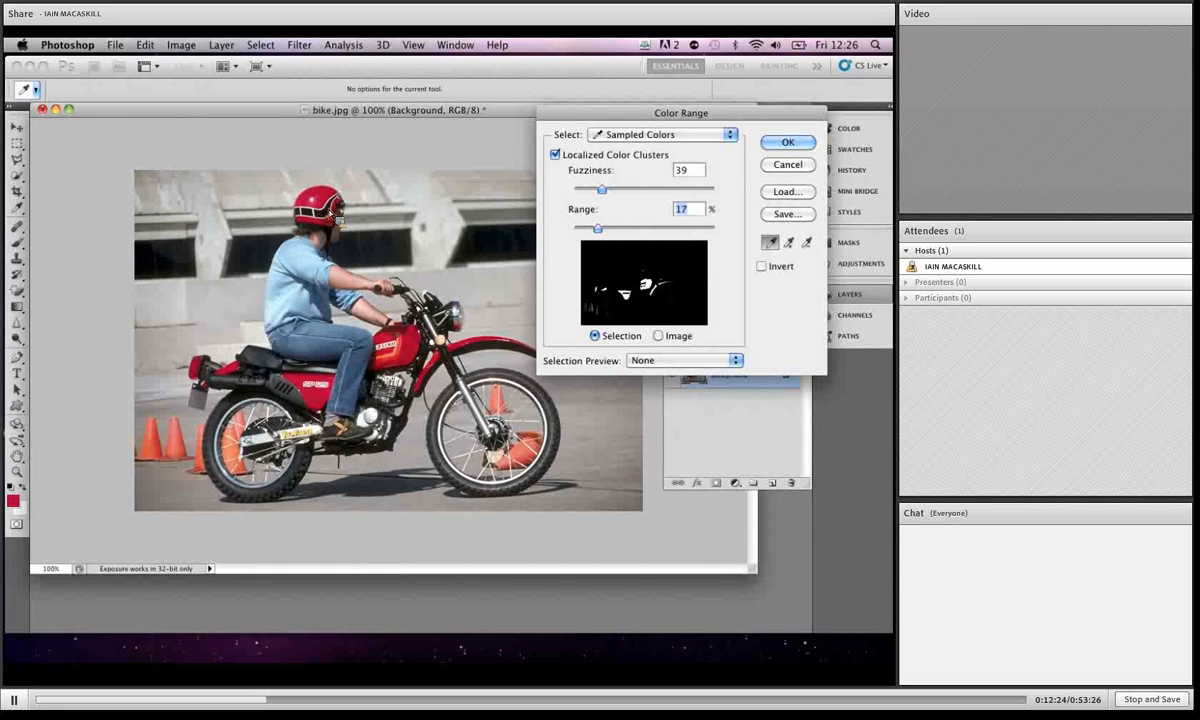
left_click_drag(597, 228, 636, 229)
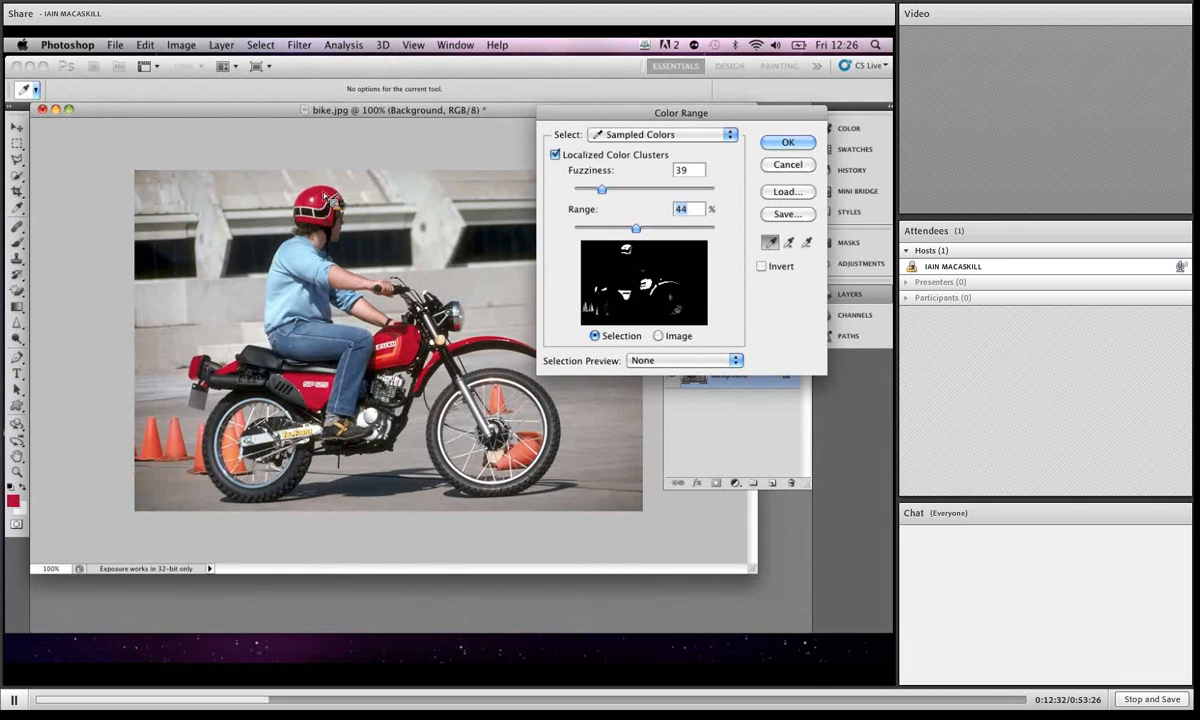
mouse_move(652, 235)
left_mouse_down()
mouse_move(560, 235)
mouse_move(659, 231)
left_mouse_up()
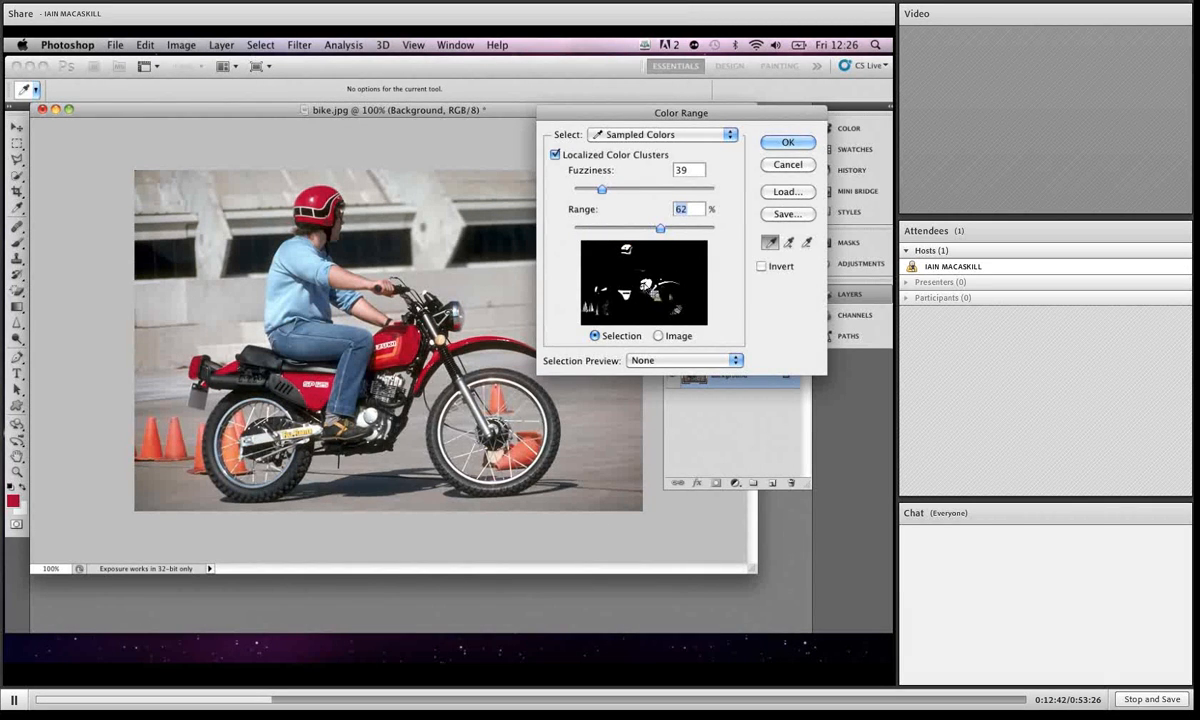
left_click_drag(600, 113, 651, 121)
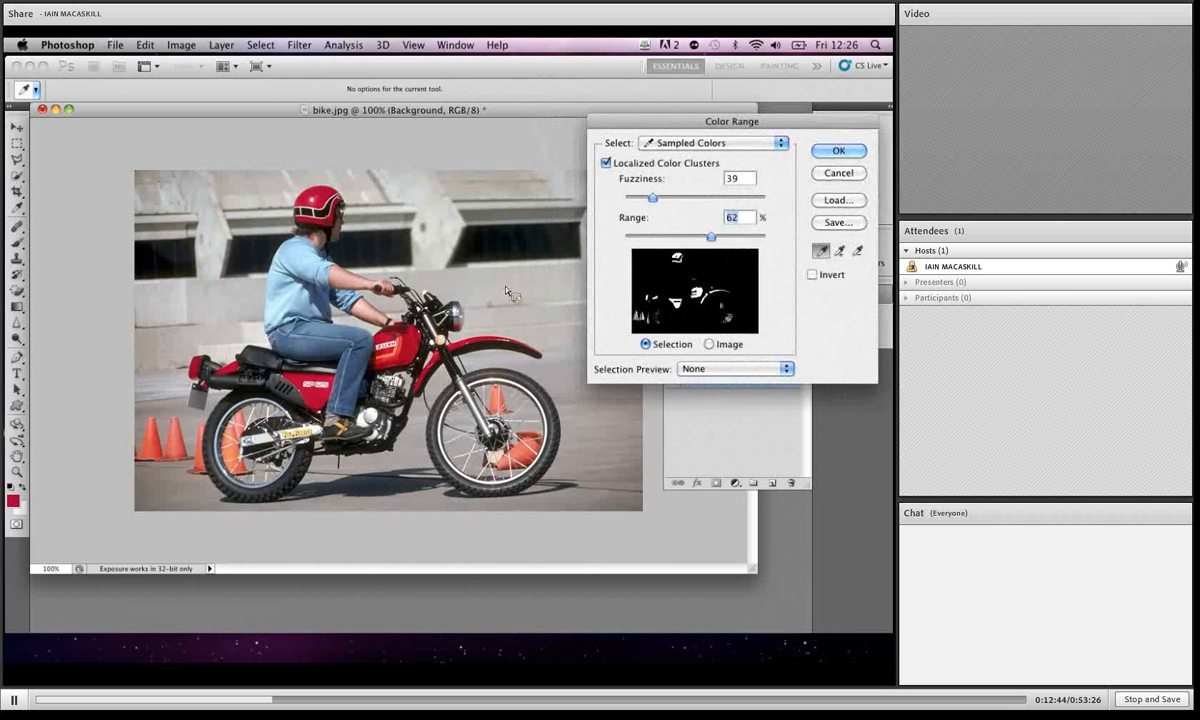
key("super")
key("super+space")
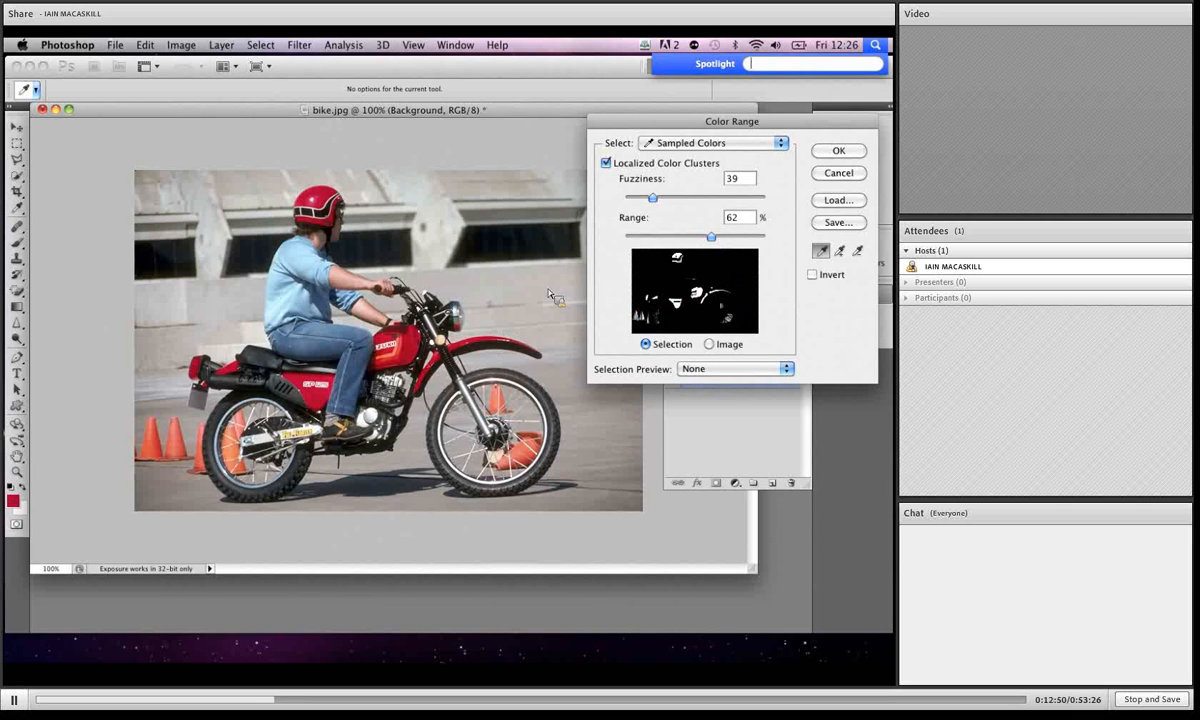
key("super")
key("Escape")
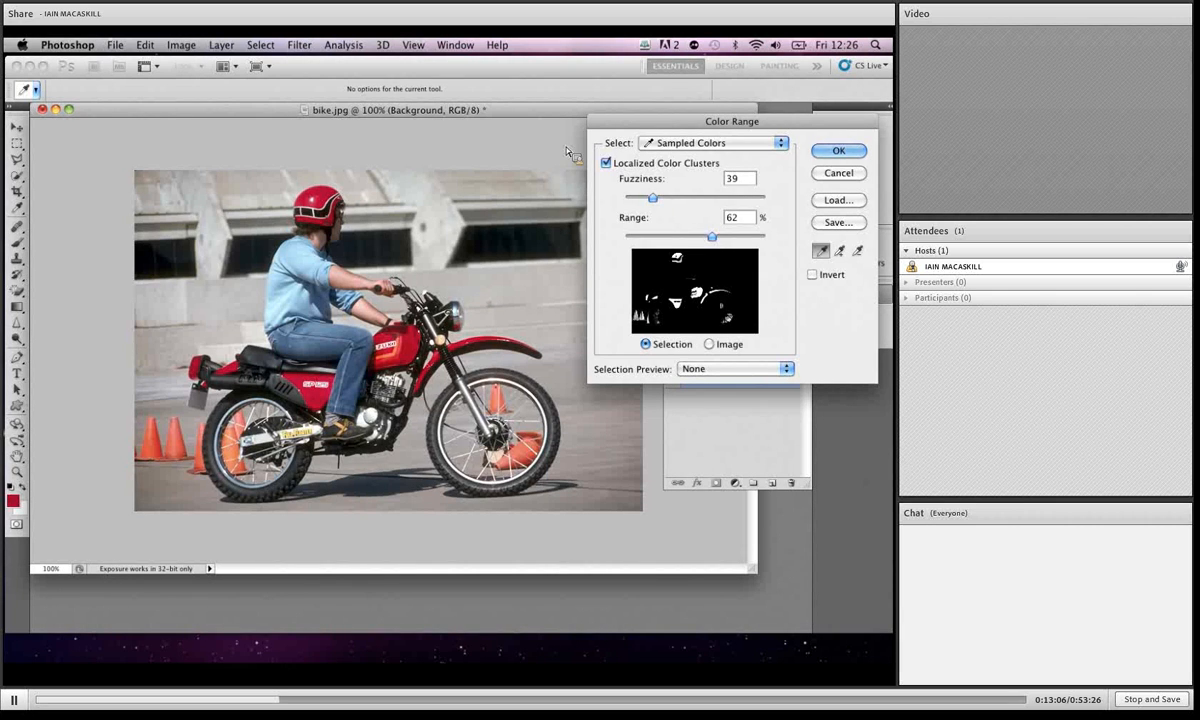
Raise the Color Range fuzziness slightly and create the selection of the red areas
left_click_drag(653, 199, 660, 200)
left_click(830, 153)
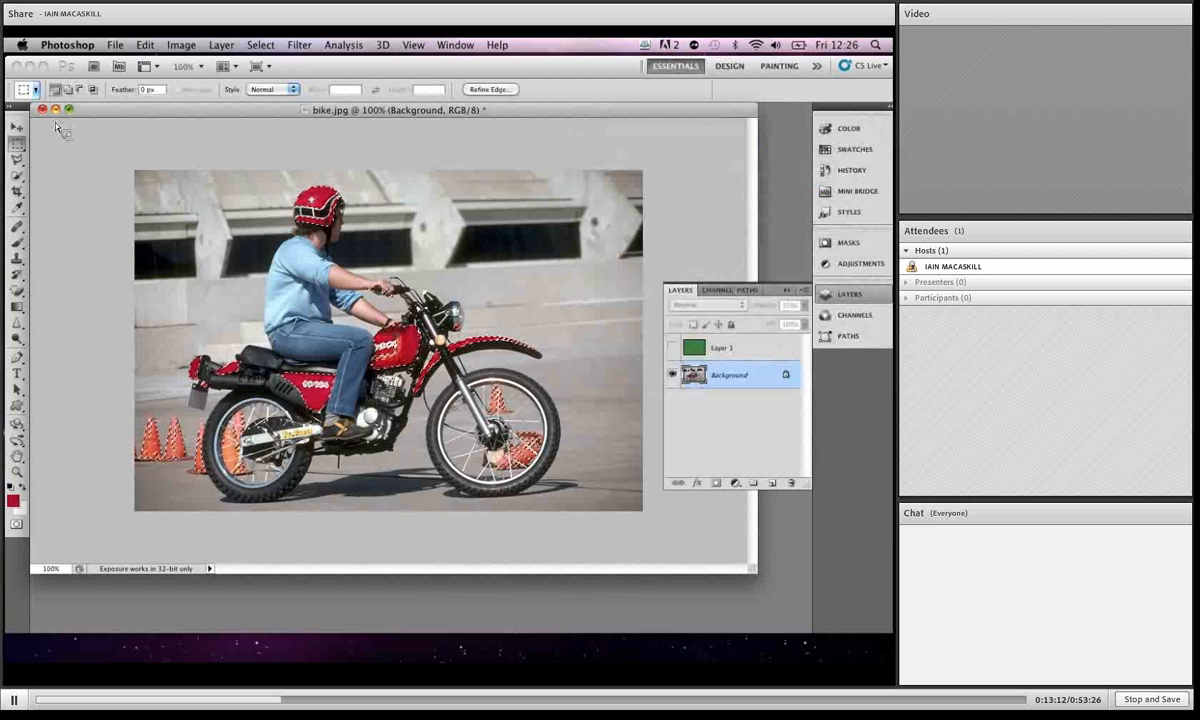
Subtract the orange cones behind the bike and at the front wheel, and the handlebar area, from the selection with the Lasso
left_click_drag(17, 158, 60, 151)
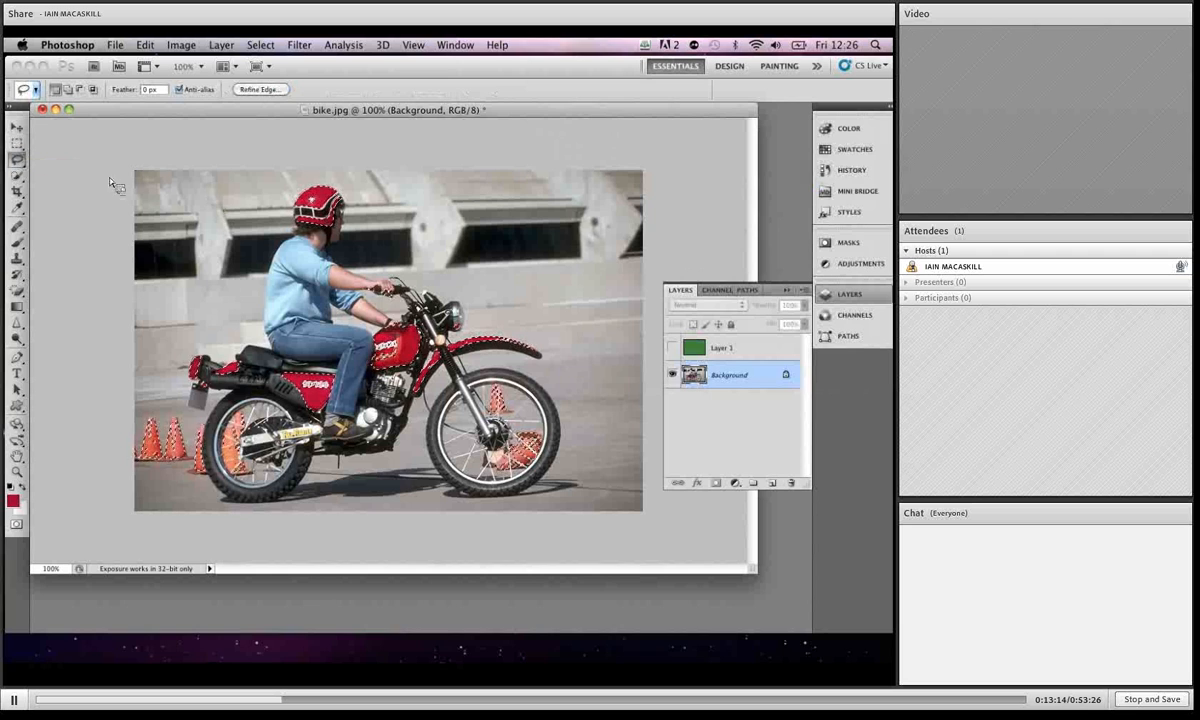
key("alt")
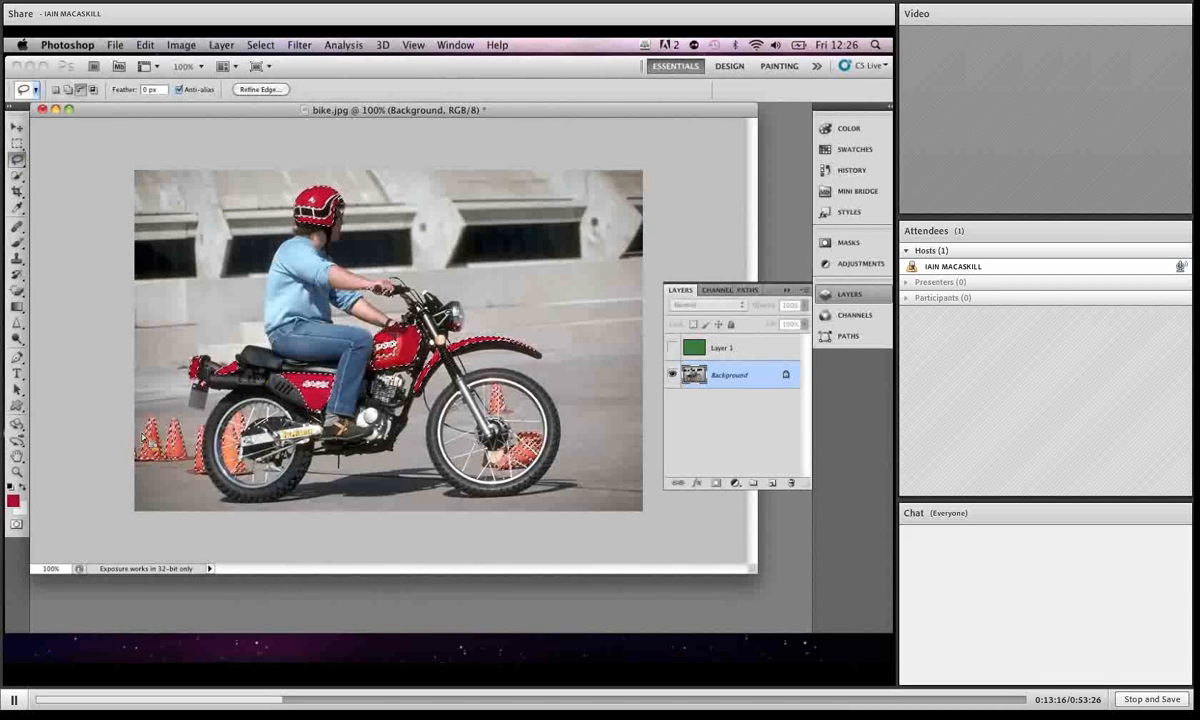
mouse_move(141, 418)
left_mouse_down()
mouse_move(199, 415)
mouse_move(268, 415)
mouse_move(188, 510)
mouse_move(250, 462)
left_mouse_up()
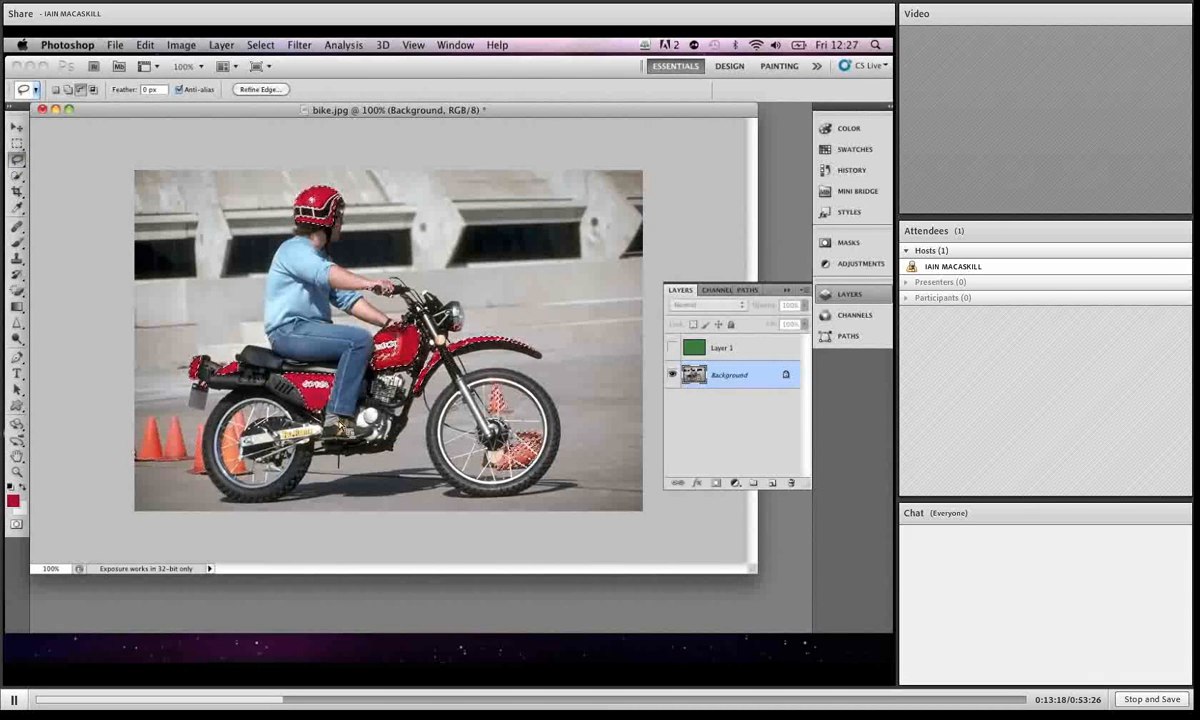
left_click_drag(554, 458, 490, 385)
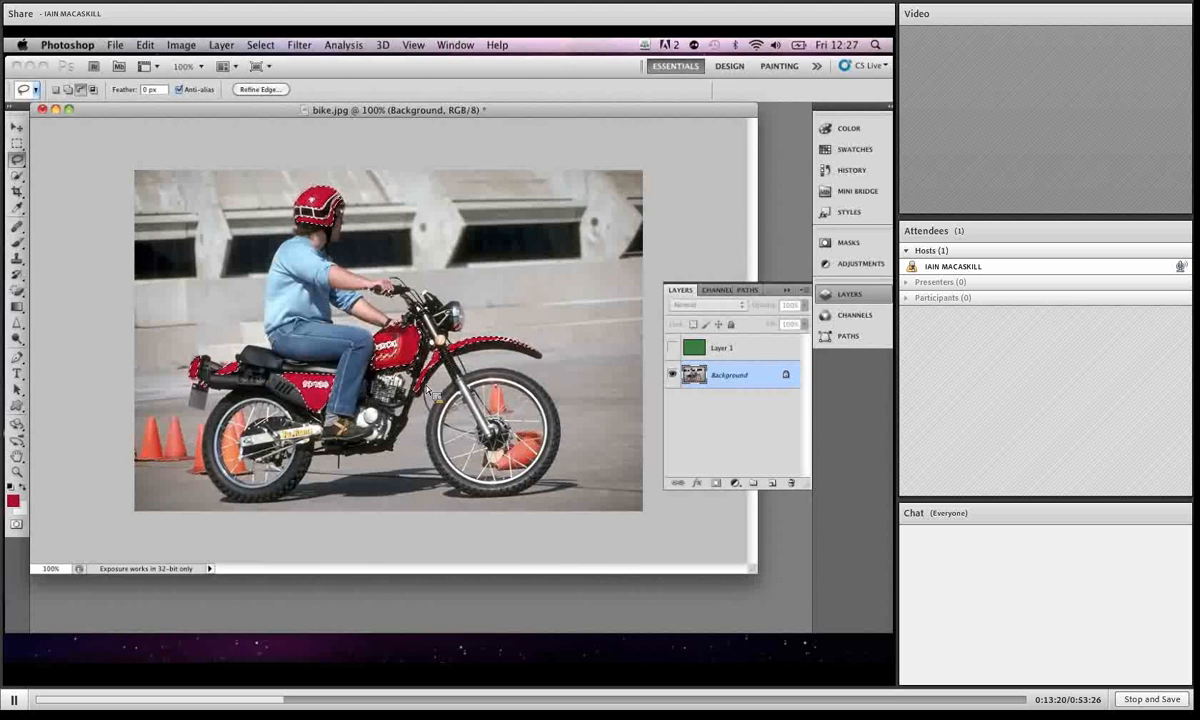
mouse_move(385, 258)
left_mouse_down()
mouse_move(362, 271)
mouse_move(358, 292)
mouse_move(459, 310)
left_mouse_up()
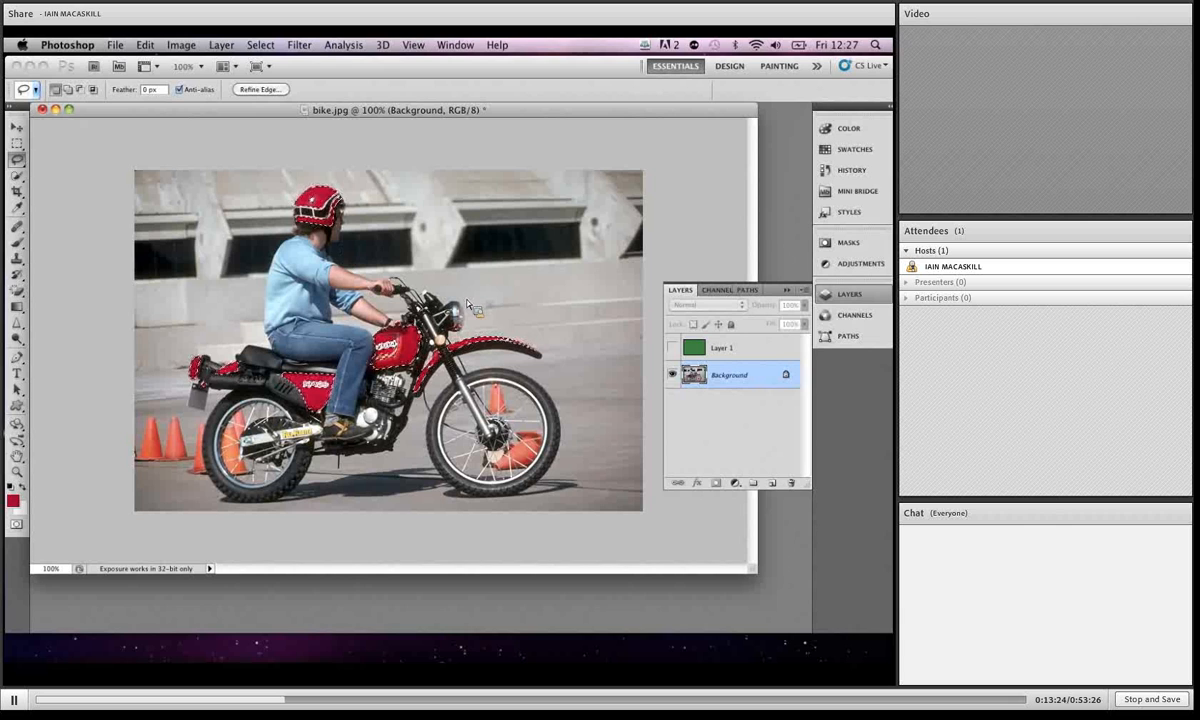
Add the orange stripe on the fuel tank to the selection with the Lasso and undo the accidental selection move
key("super+space")
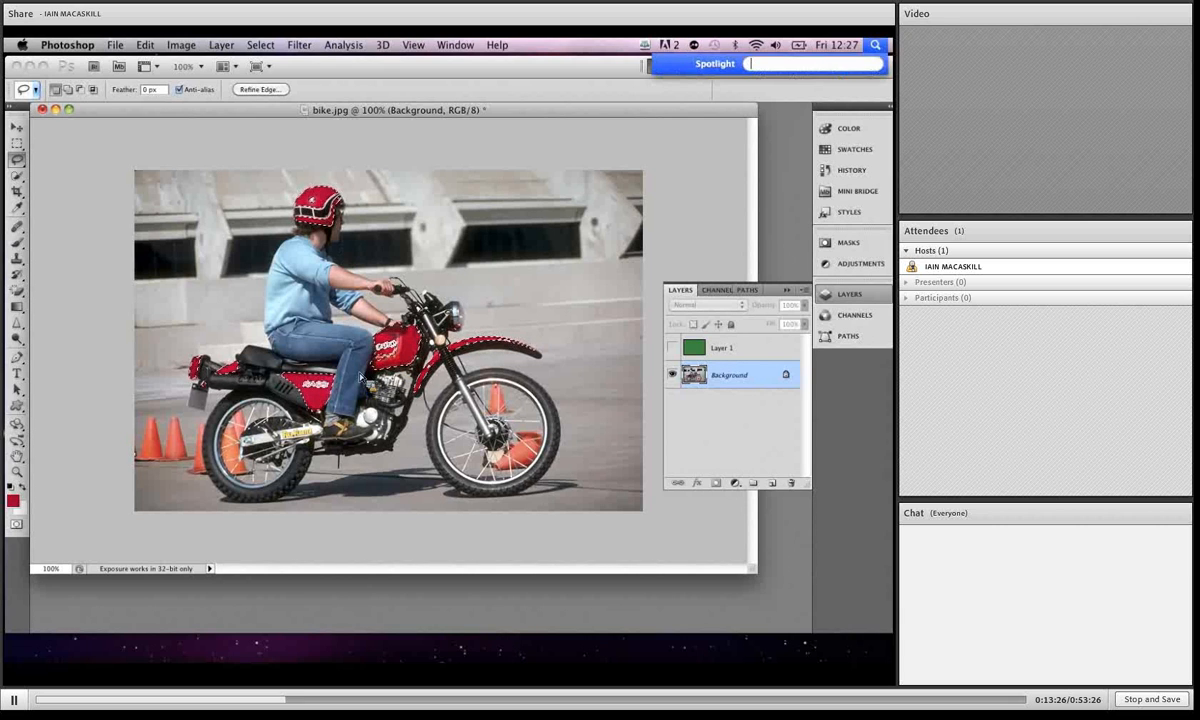
key("super+space")
left_click_drag(385, 354, 438, 395)
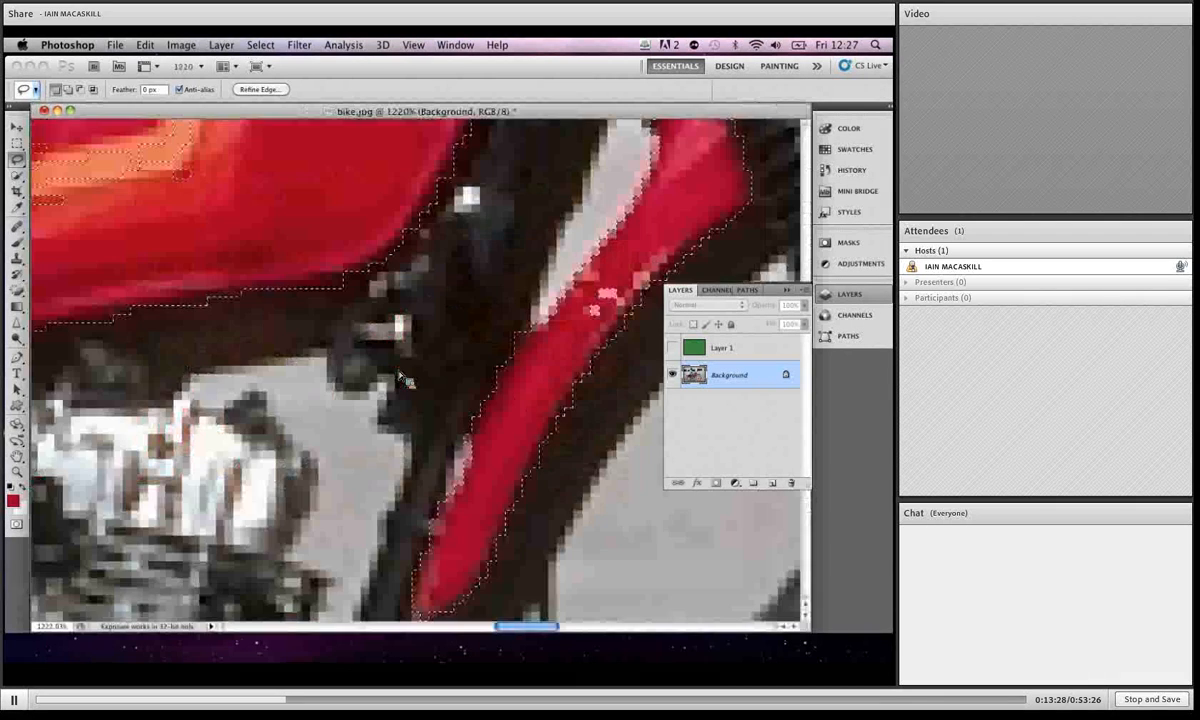
left_click_drag(180, 198, 365, 380)
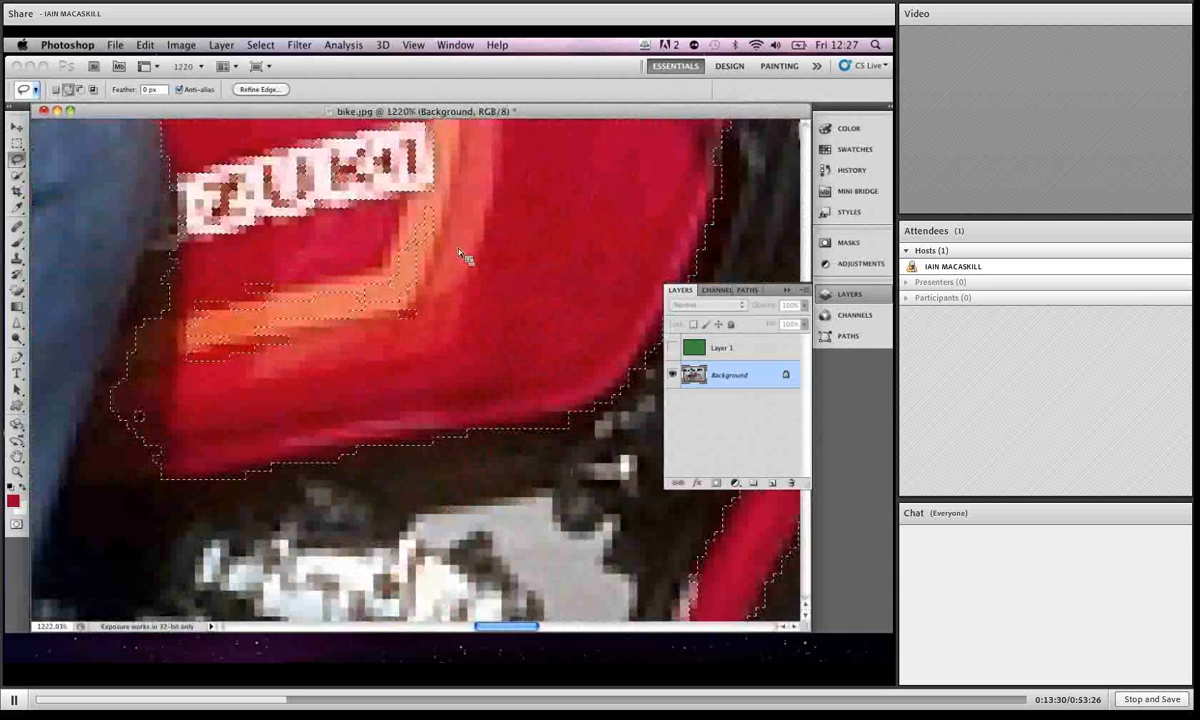
mouse_move(400, 226)
left_mouse_down()
mouse_move(290, 238)
mouse_move(182, 287)
mouse_move(290, 385)
mouse_move(389, 318)
left_mouse_up()
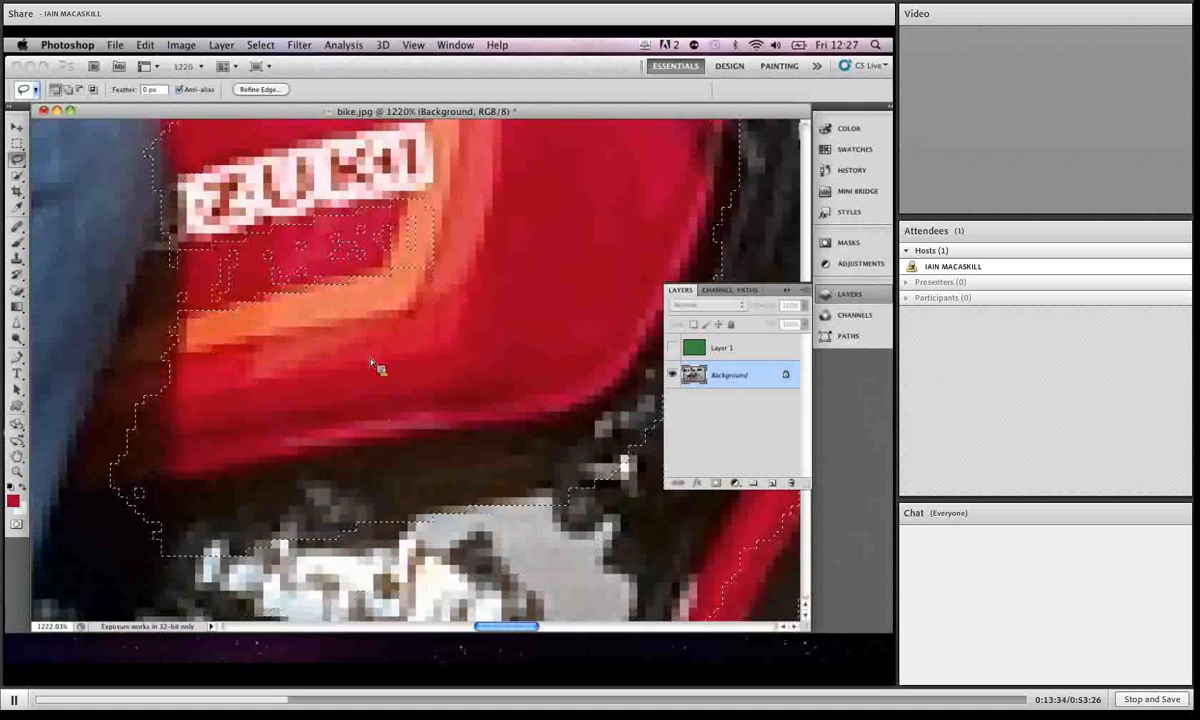
key("super+z")
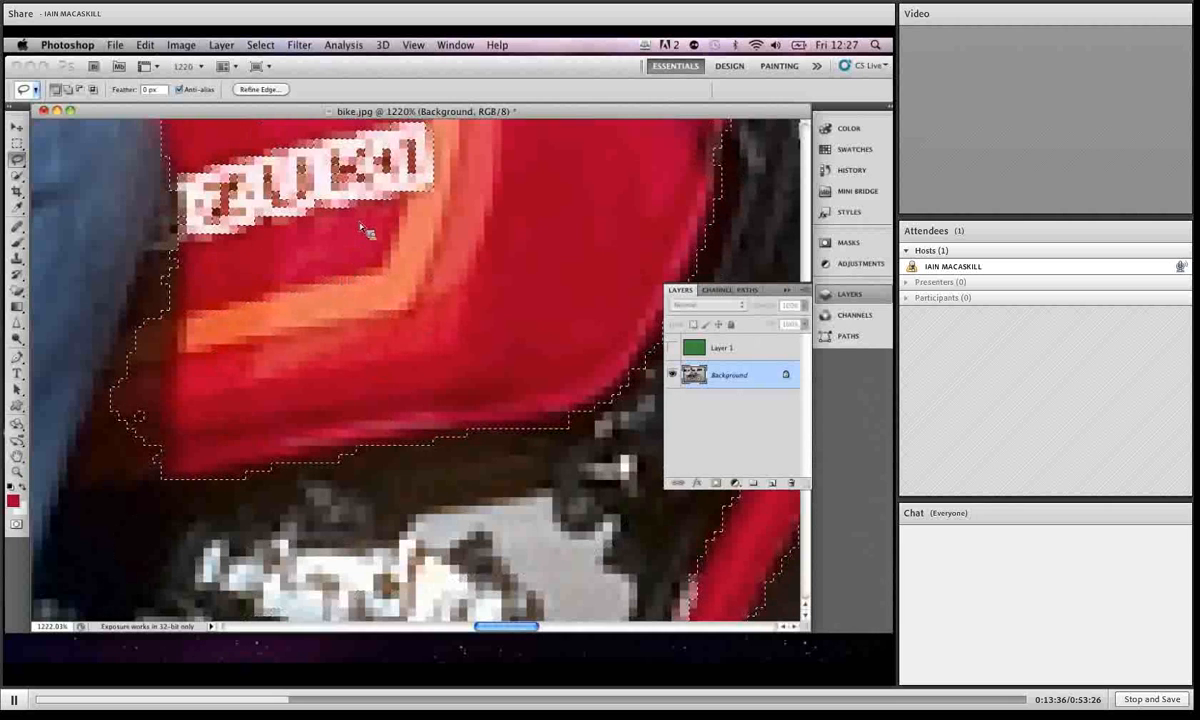
Add the white lettering and the upper edge of the fuel tank to the selection with the Lasso
scroll(367, 236, "up", 5)
mouse_move(405, 347)
left_mouse_down()
mouse_move(185, 370)
mouse_move(190, 405)
mouse_move(250, 465)
mouse_move(485, 457)
left_mouse_up()
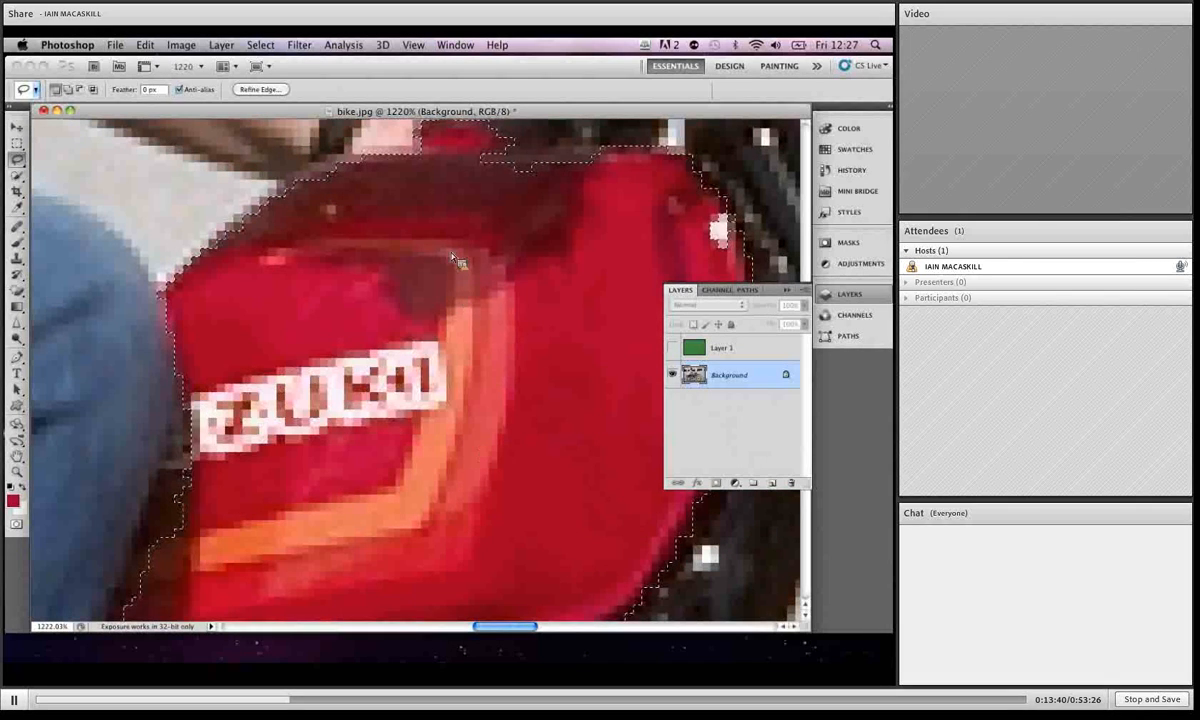
mouse_move(555, 163)
left_mouse_down()
mouse_move(487, 188)
mouse_move(440, 133)
left_mouse_up()
key("super+0")
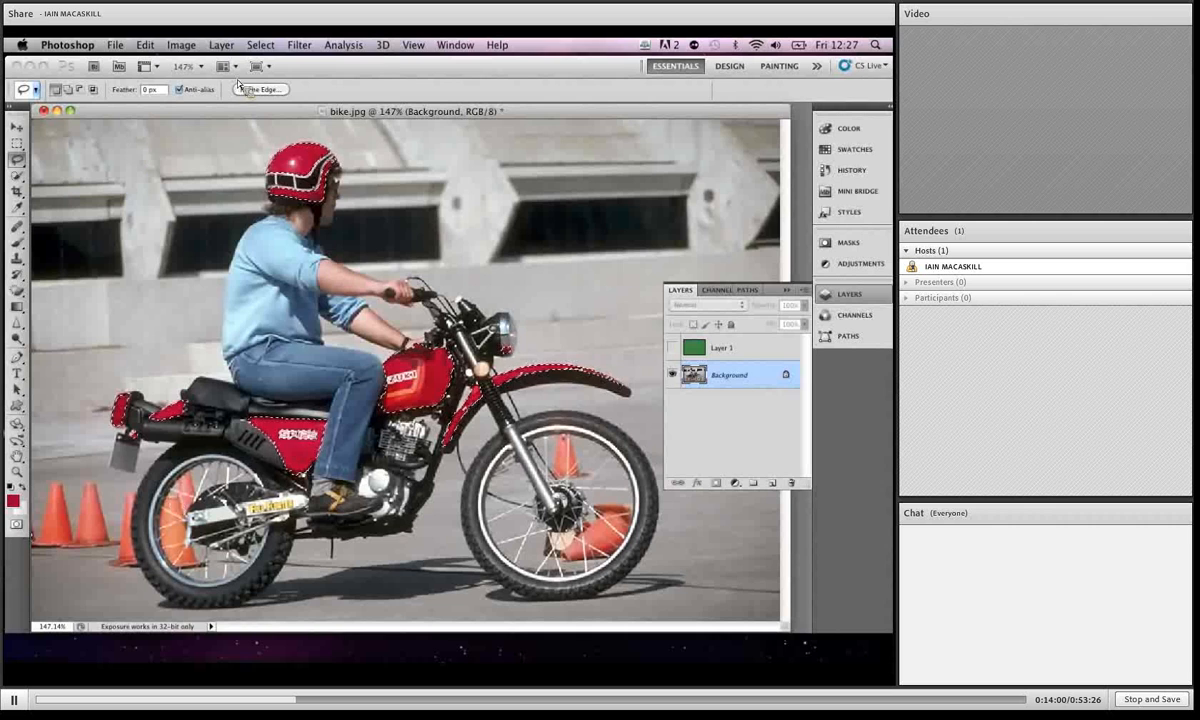
Expand the selection by 2 pixels
left_click(260, 45)
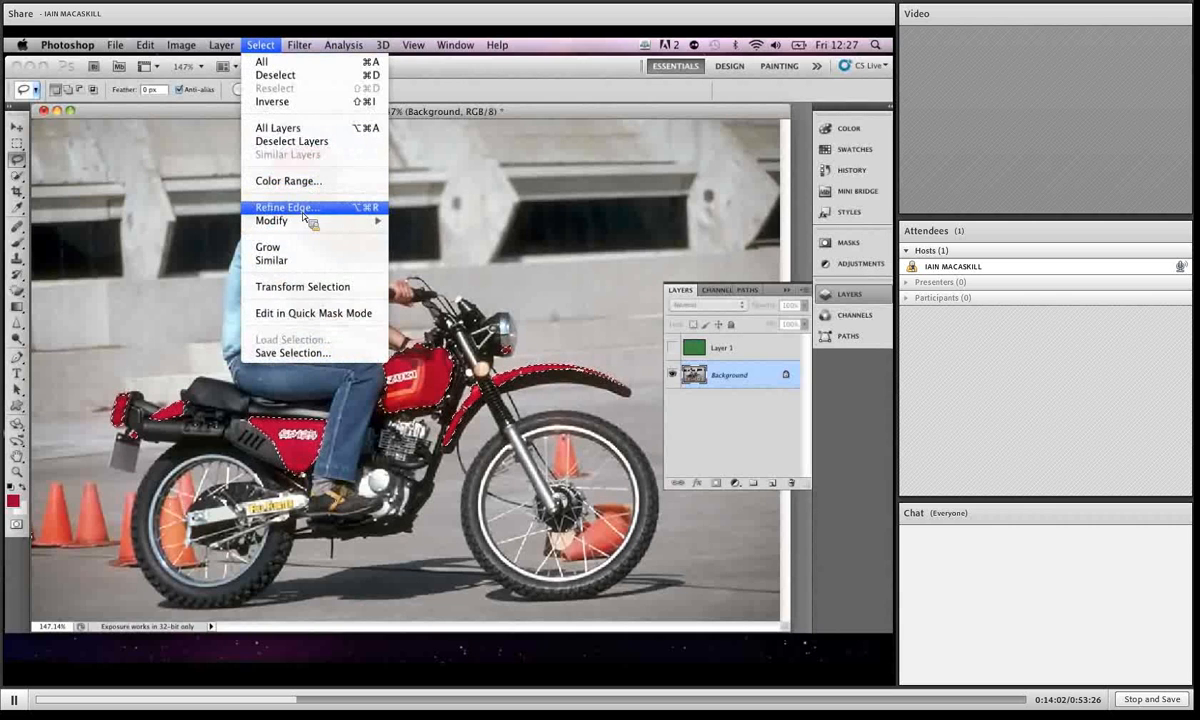
mouse_move(305, 224)
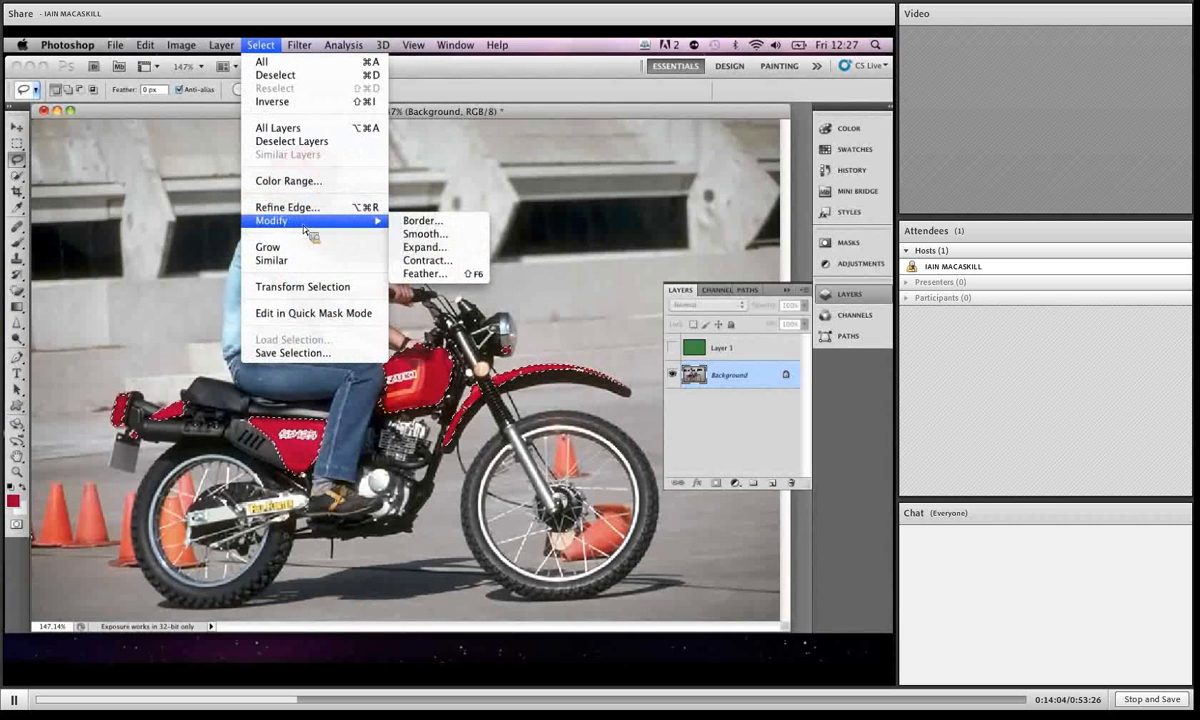
left_click(411, 250)
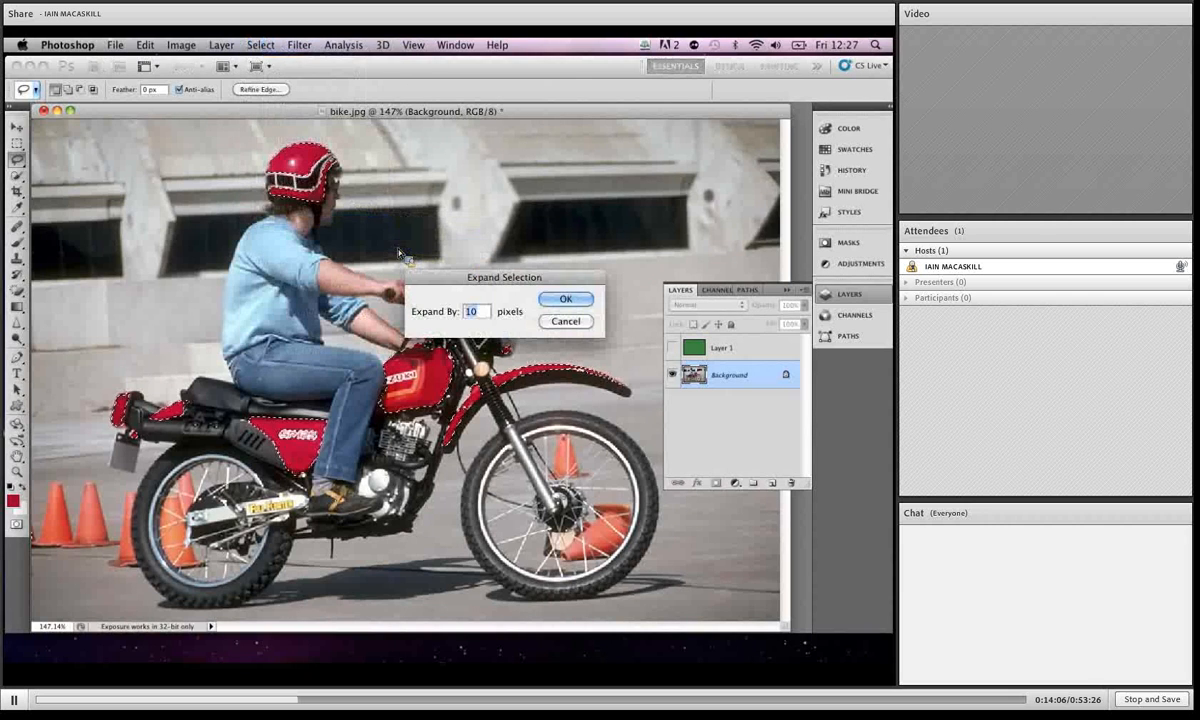
type("2")
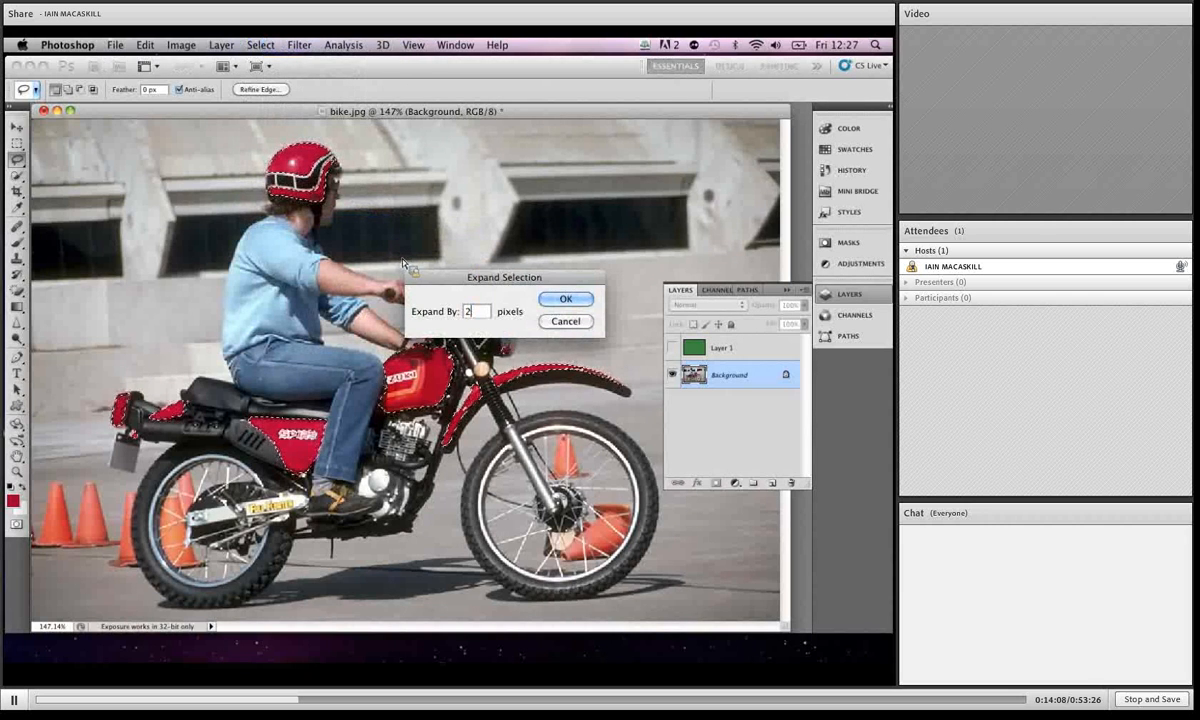
key("Return")
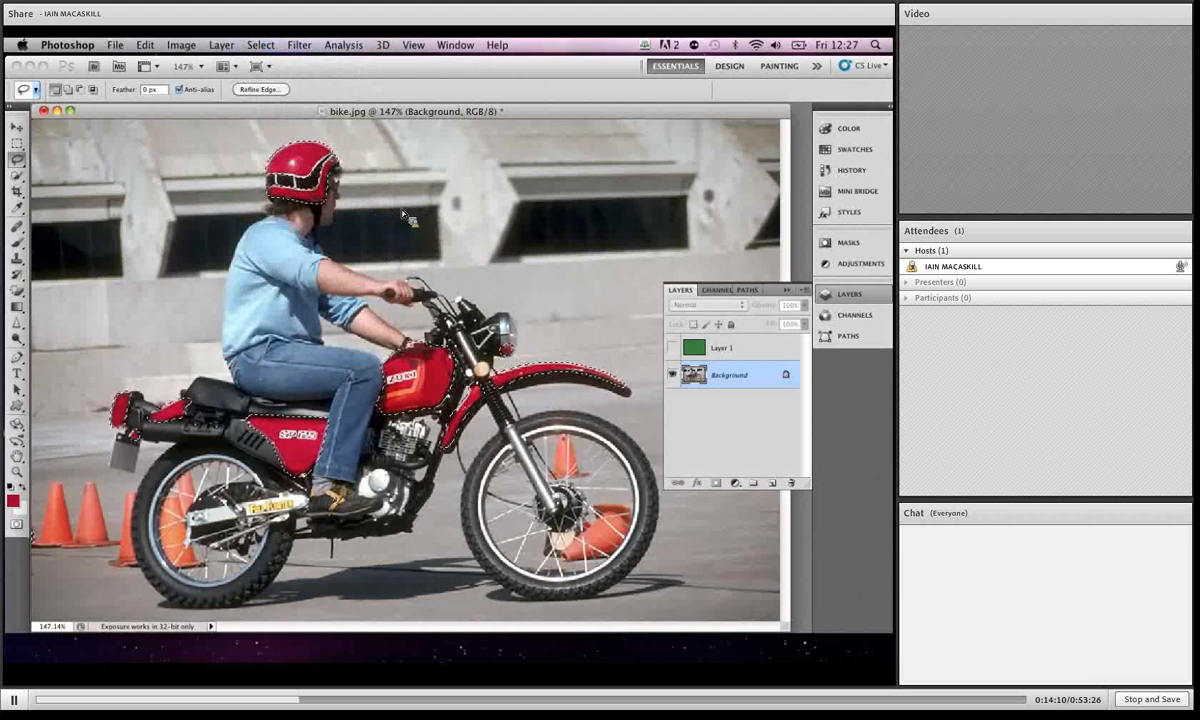
Show Layer 1, delete its green outside the selected motorcycle and helmet areas using the inverted selection, and deselect
left_click(673, 347)
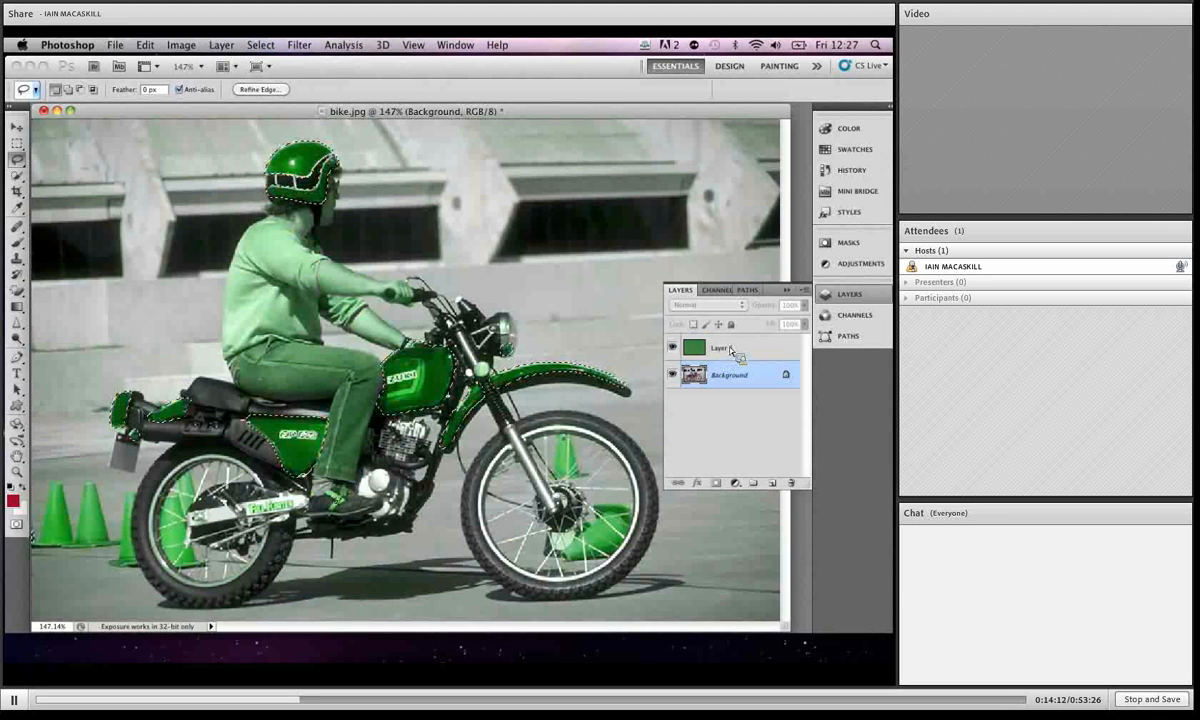
left_click(718, 349)
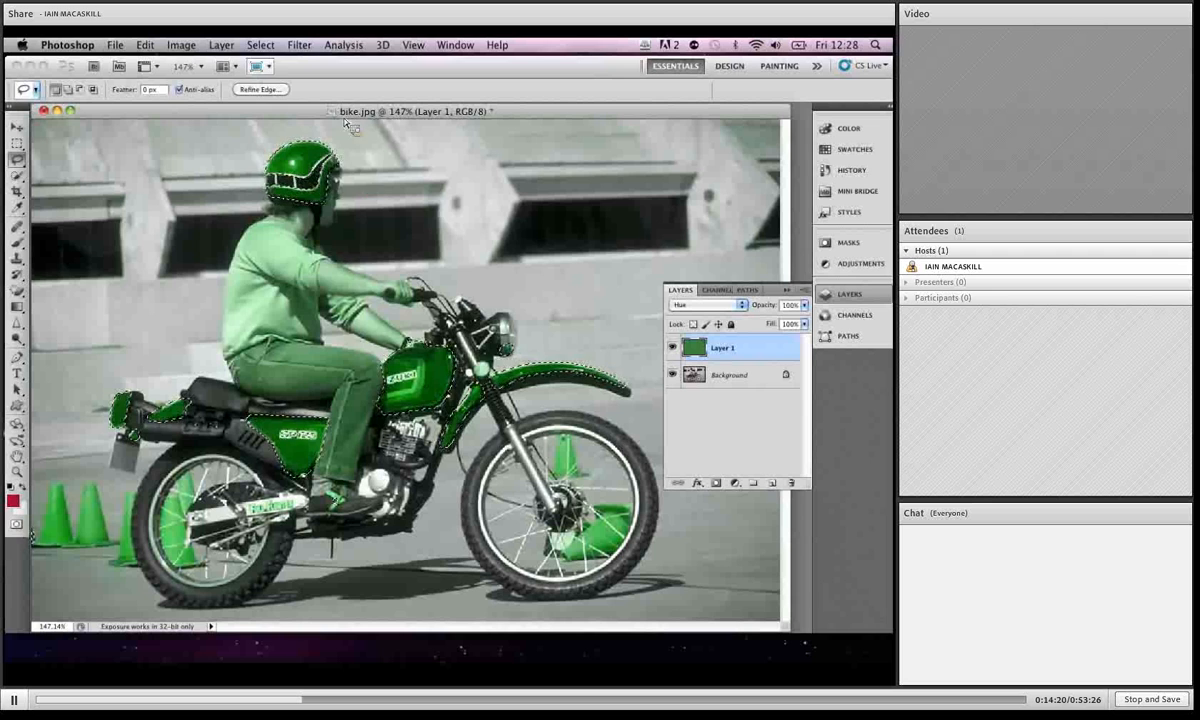
left_click(260, 45)
left_click(272, 102)
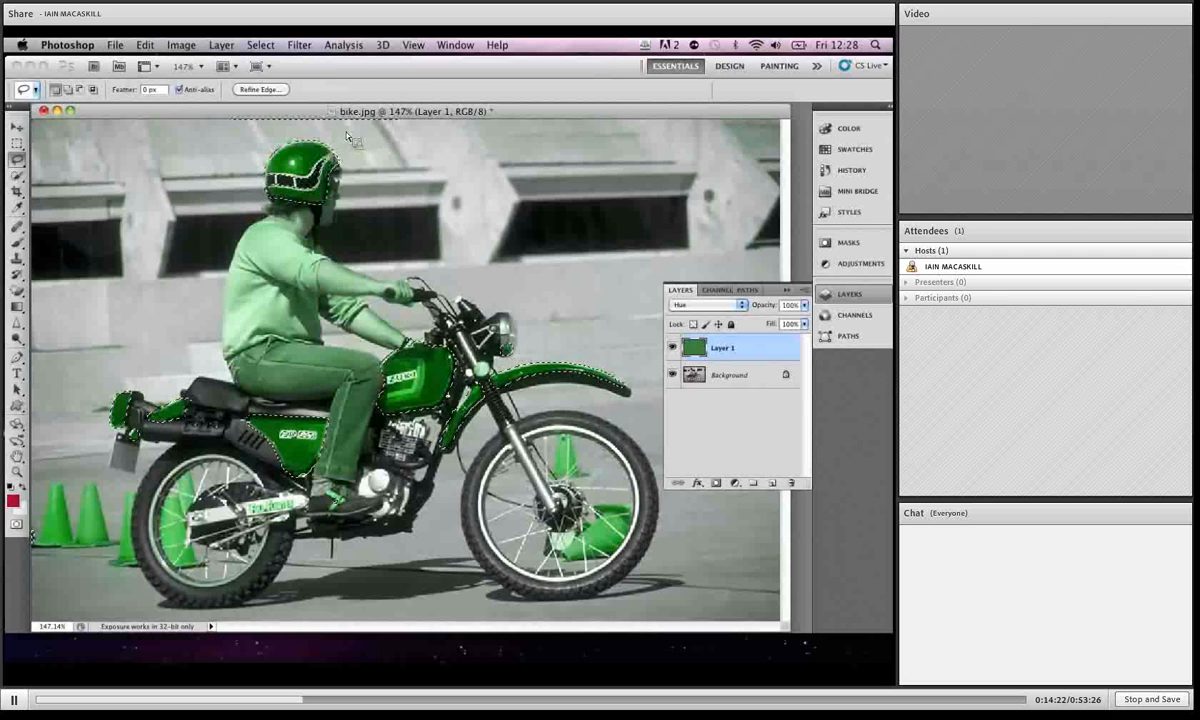
key("Delete")
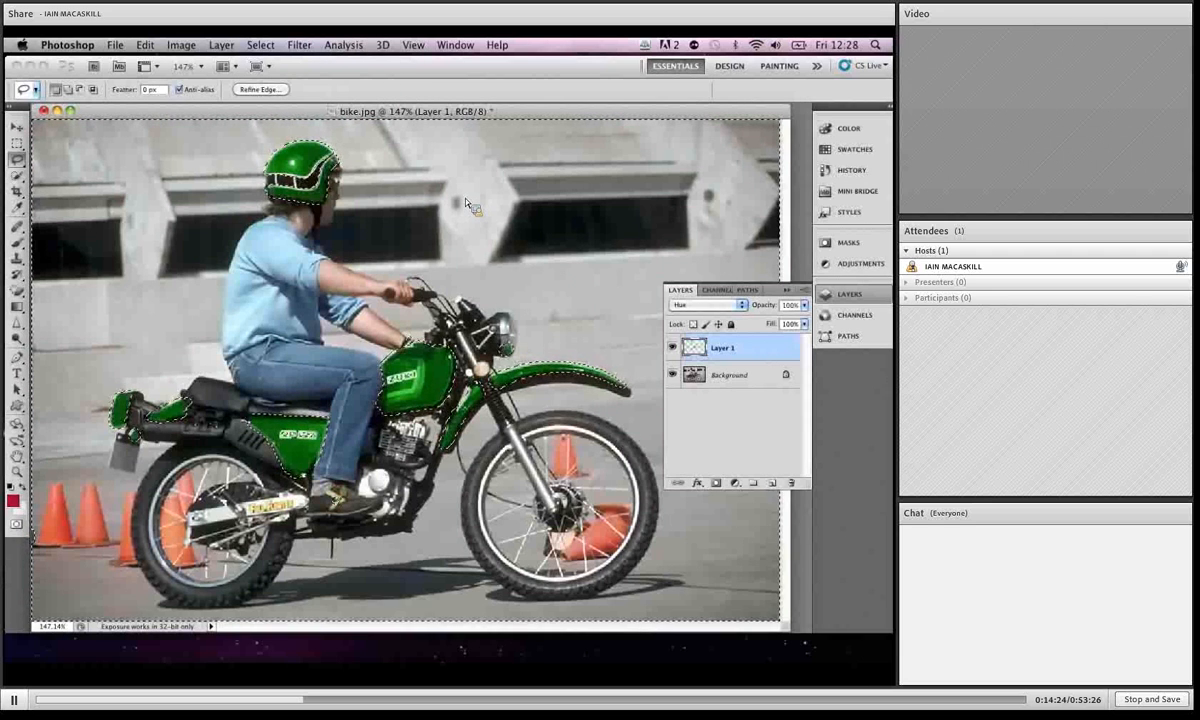
key("super+d")
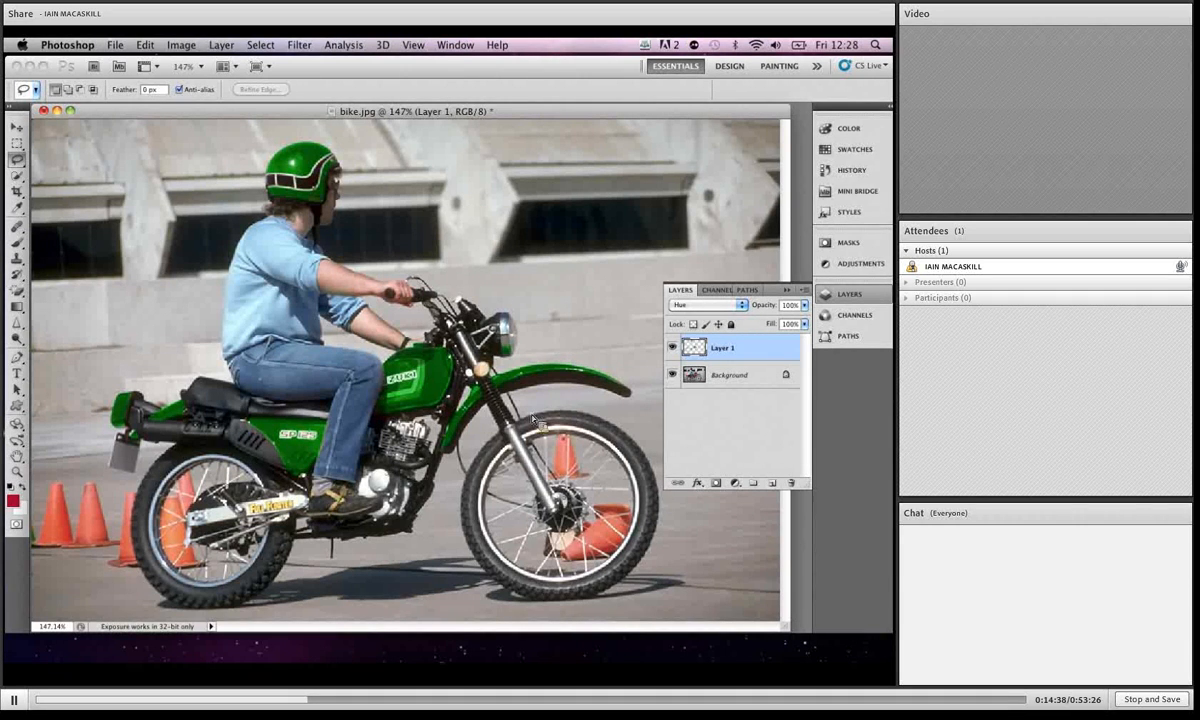
Set the foreground colour to a strong blue
left_click(14, 500)
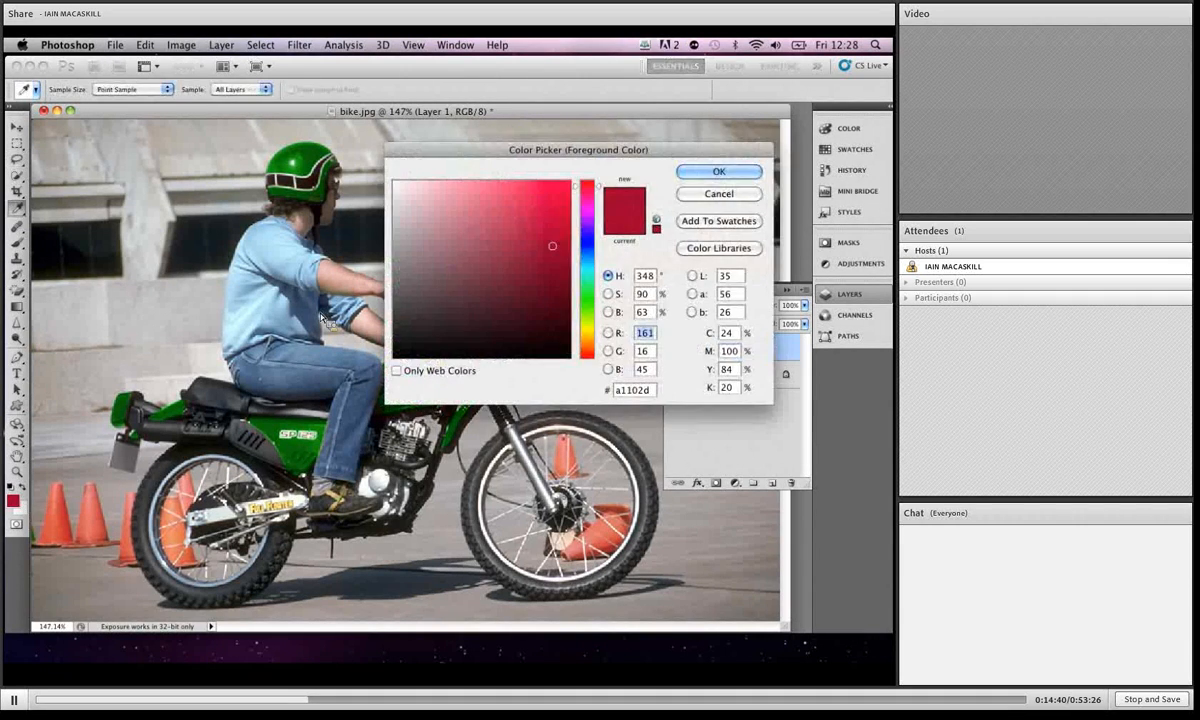
left_click(586, 243)
left_click(497, 245)
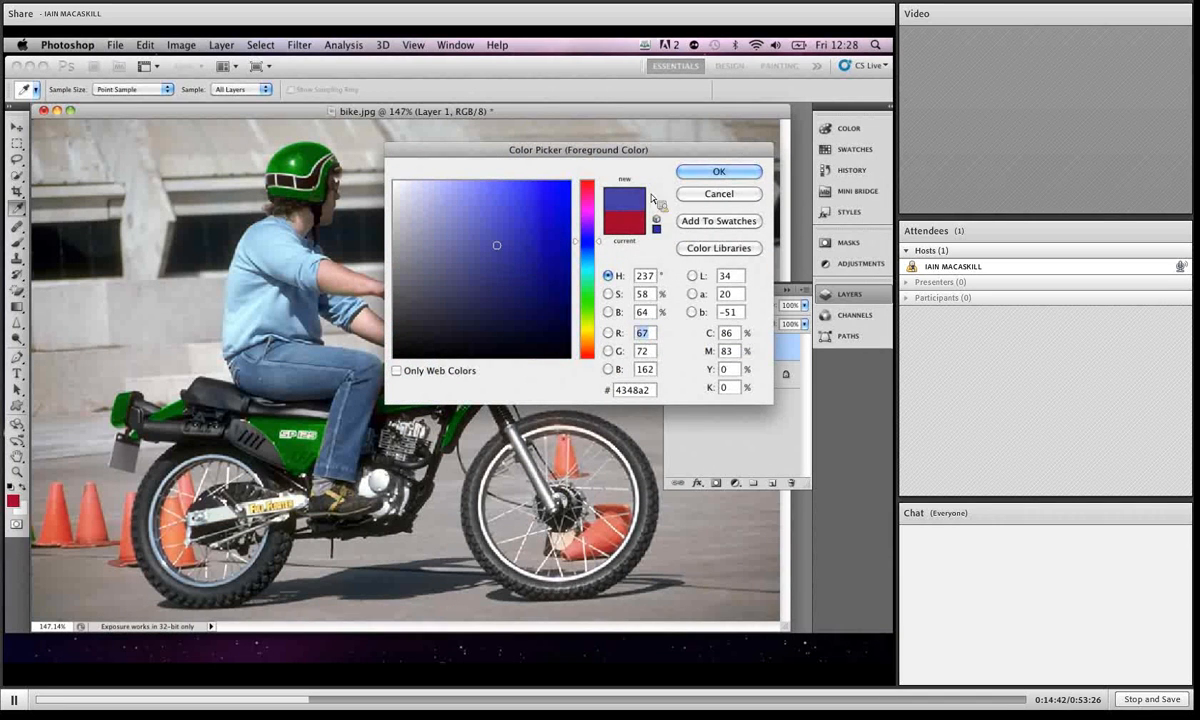
left_click(719, 171)
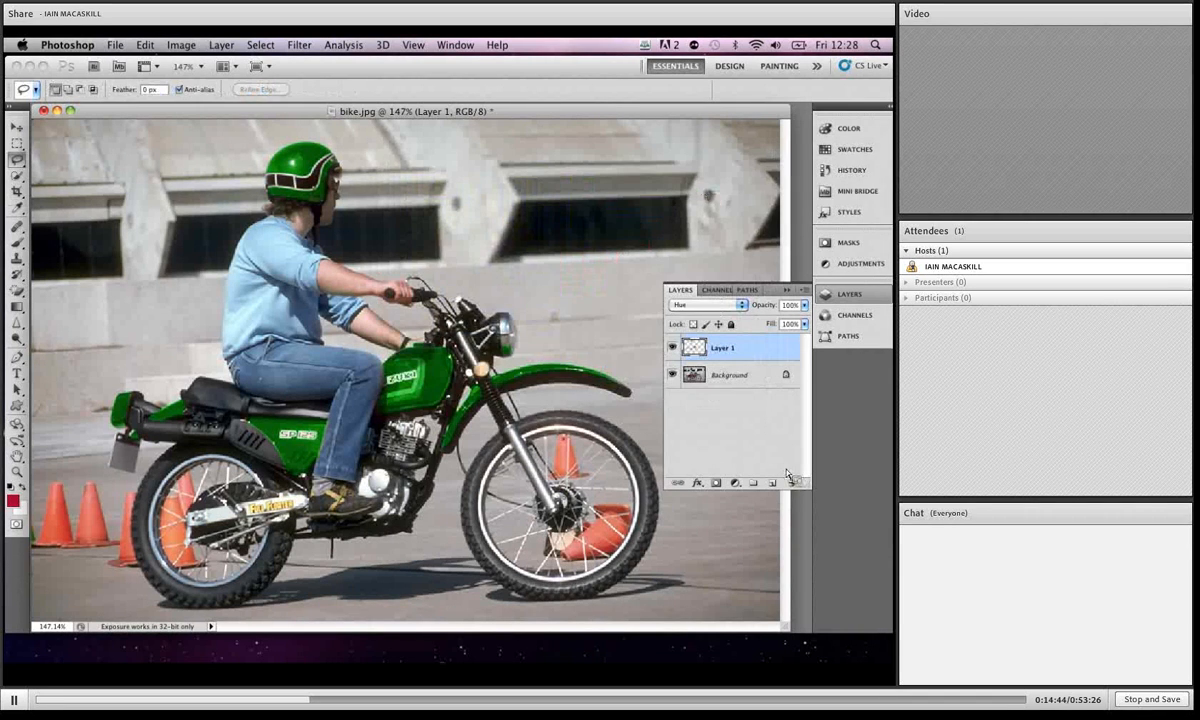
Create a new layer above Layer 1, load Layer 1's outline as a selection and fill it with the blue foreground colour
left_click(773, 483)
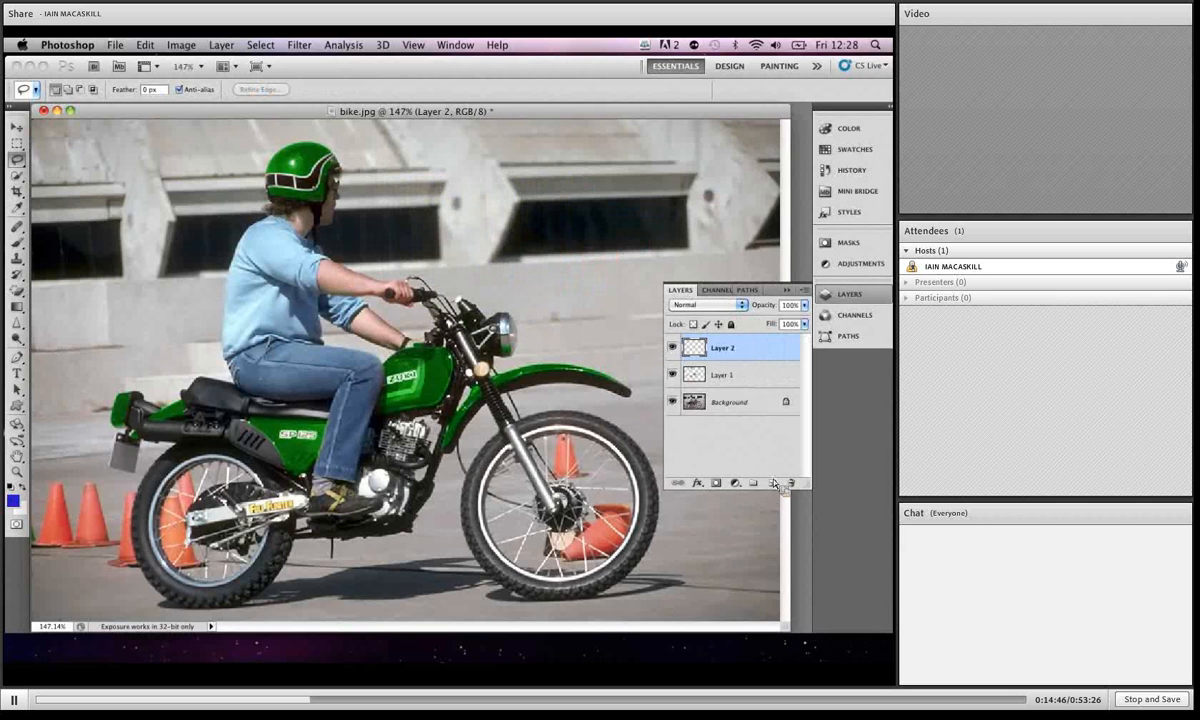
left_click(692, 377, "super")
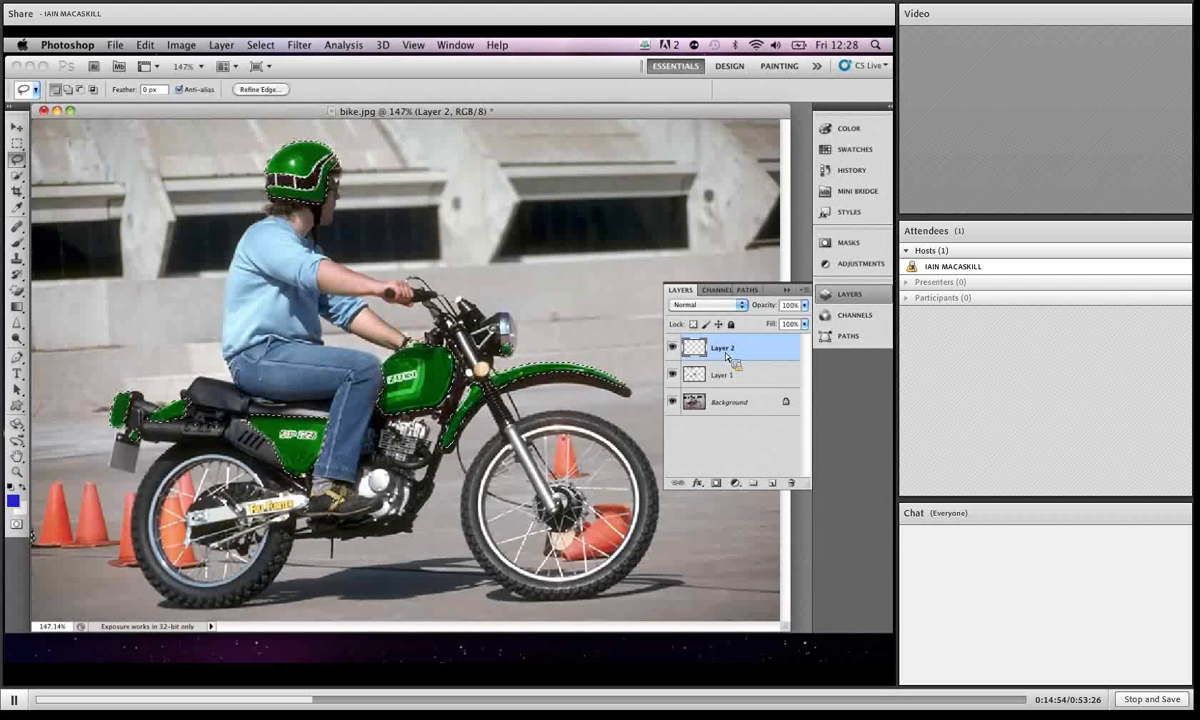
key("alt+BackSpace")
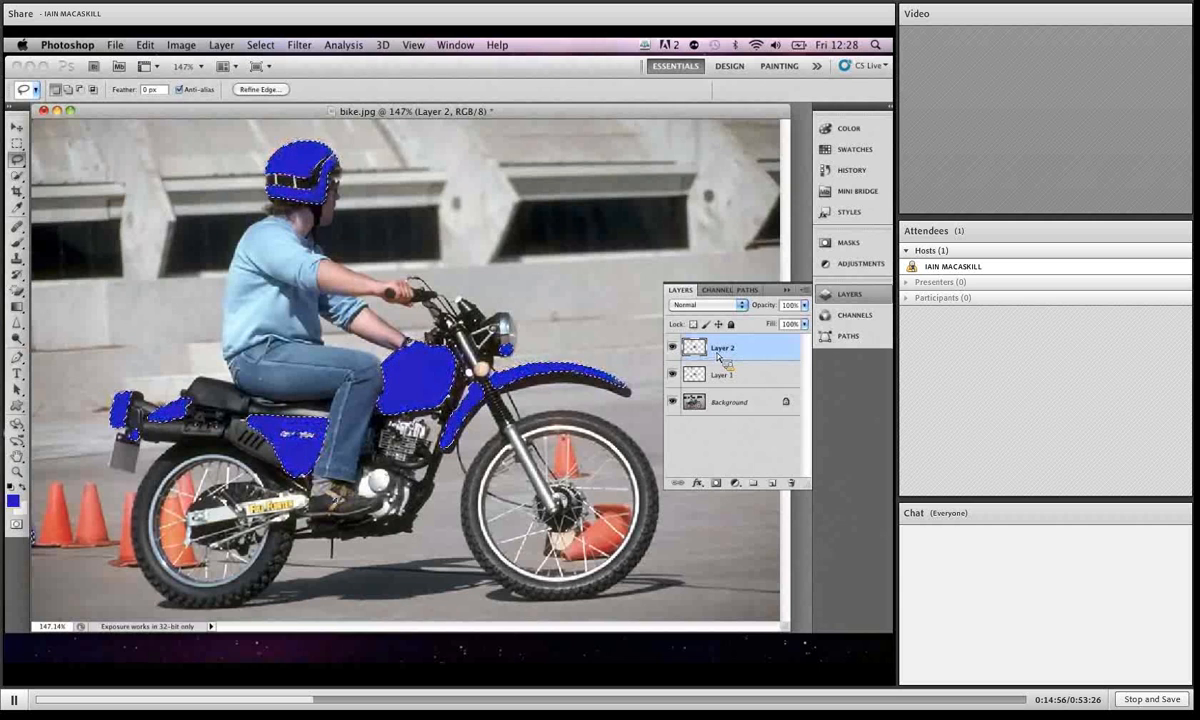
Set the blue Layer 2's blending mode to Hue and deselect the motorcycle and helmet areas
left_click(707, 304)
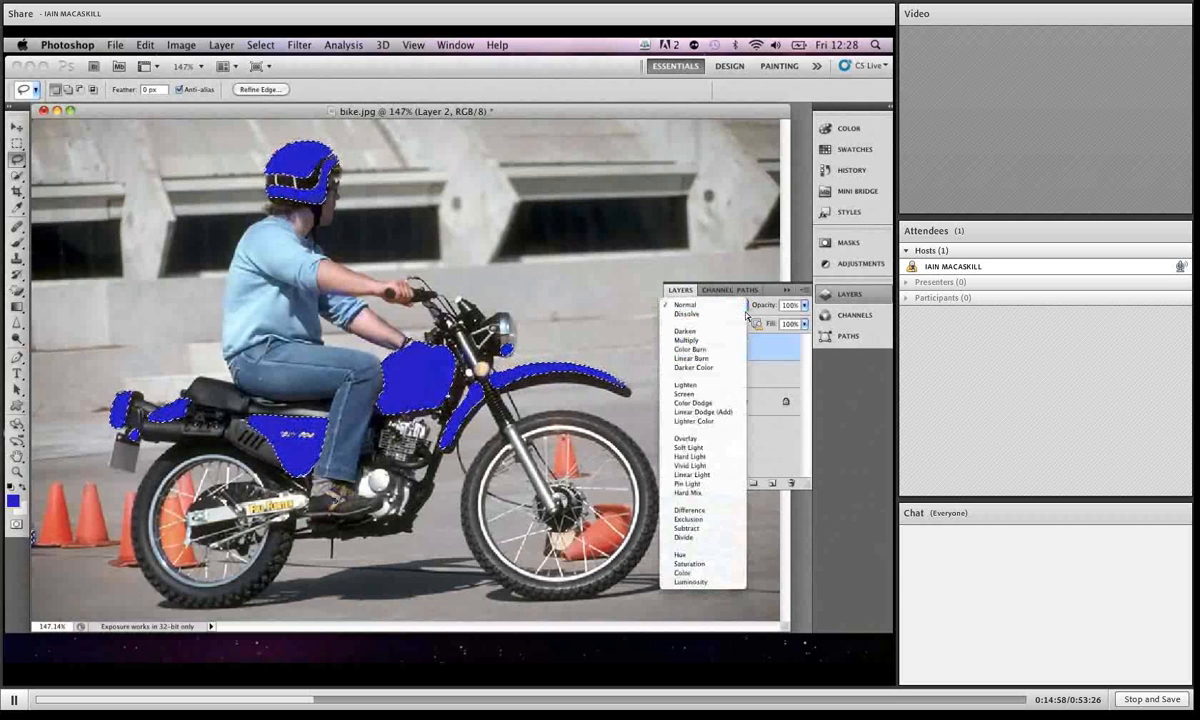
left_click(700, 554)
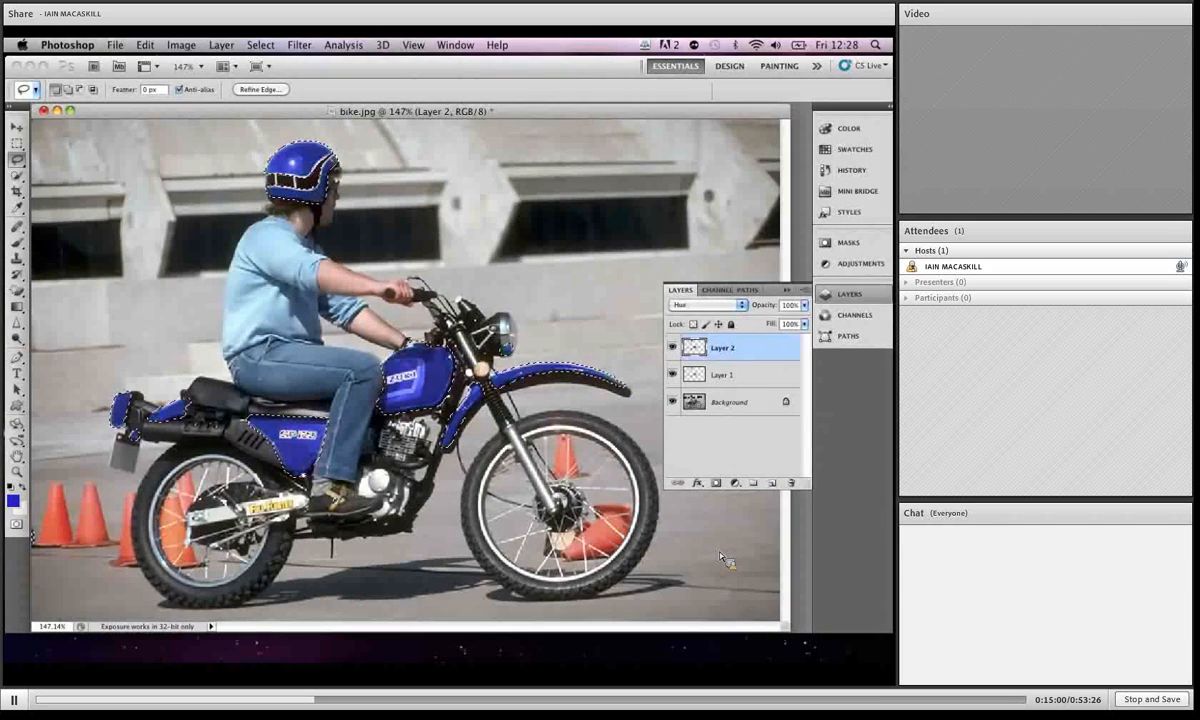
key("super+d")
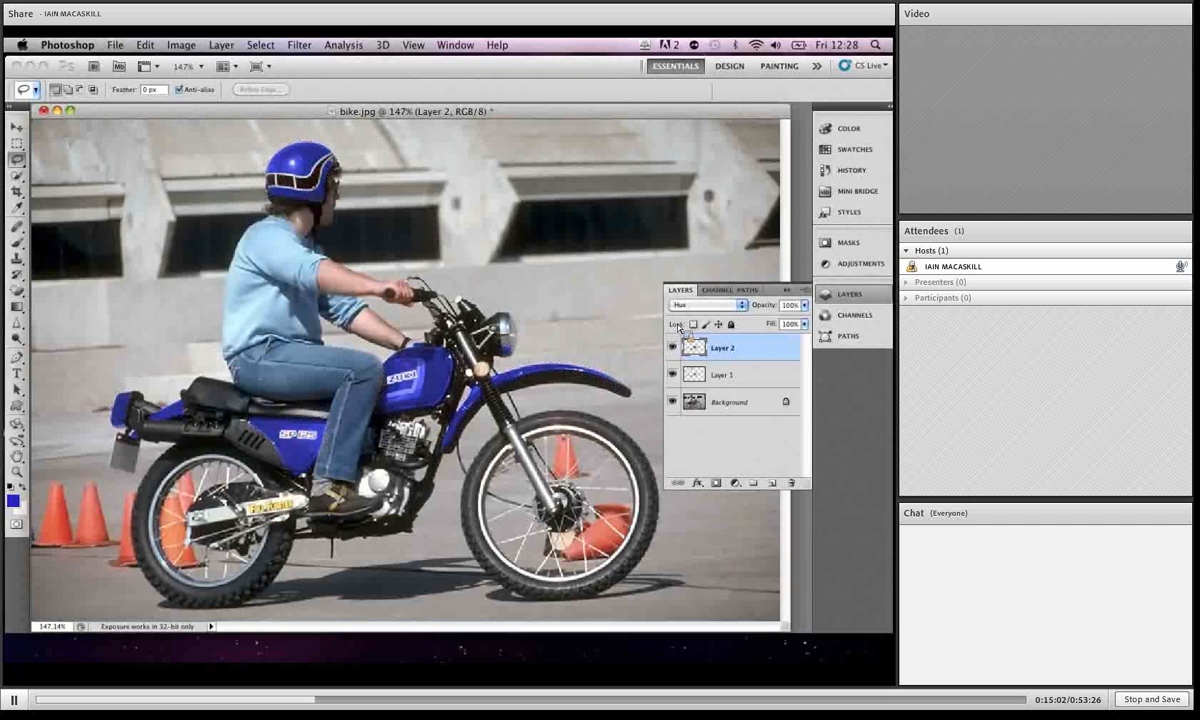
Hide Layer 2 and Layer 1, and load Layer 1's outline as a selection over the red motorcycle and helmet
mouse_move(673, 348)
left_mouse_down()
mouse_move(675, 370)
mouse_move(675, 349)
left_mouse_up()
left_click(672, 347)
left_click(672, 374)
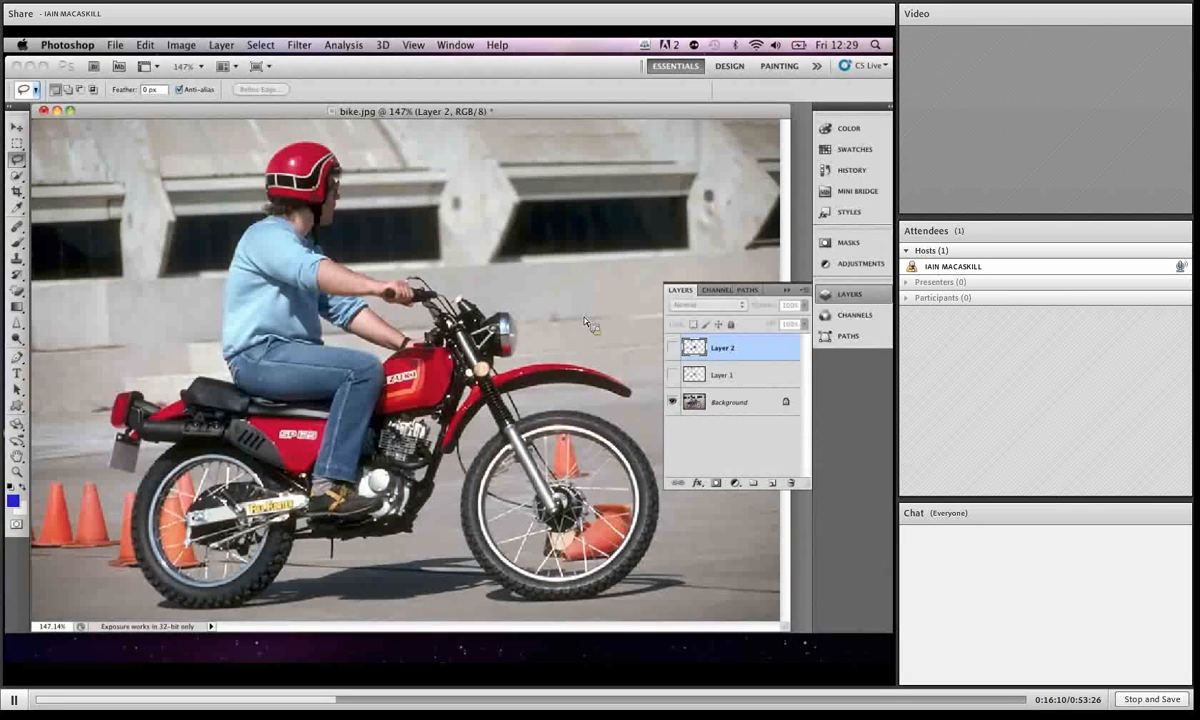
left_click(693, 374, "super")
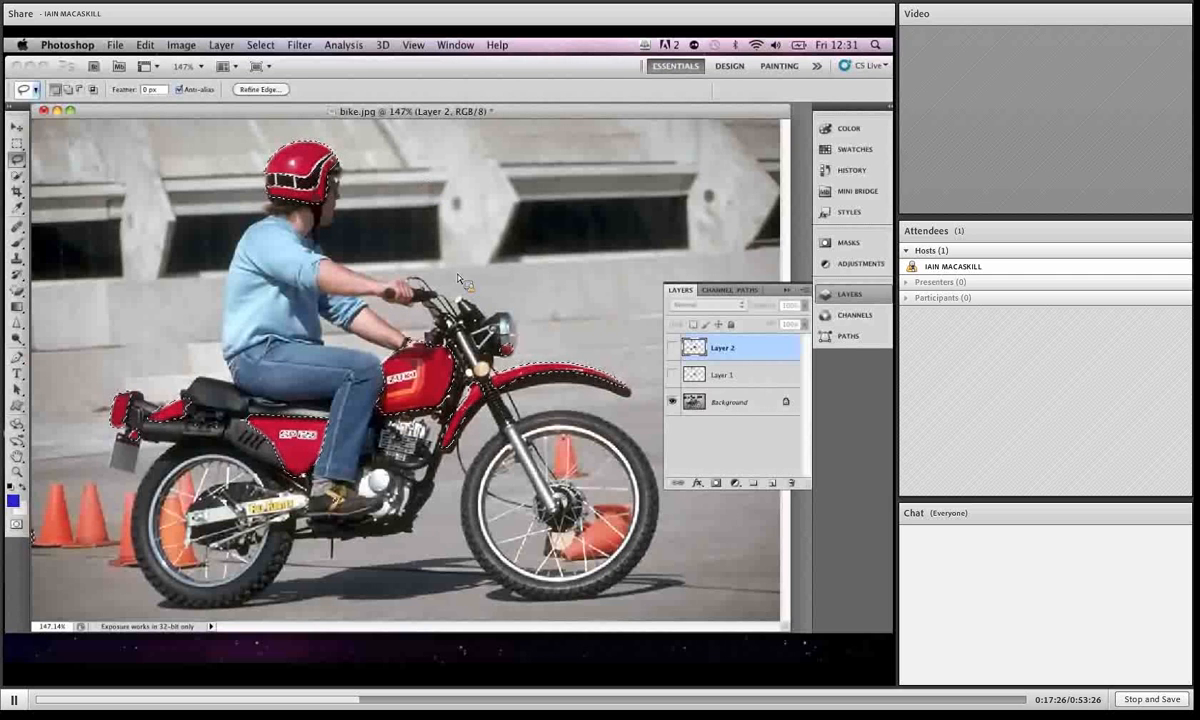
Look at the Expand and Contract settings for the current selection, cancelling each without applying it
left_click(261, 45)
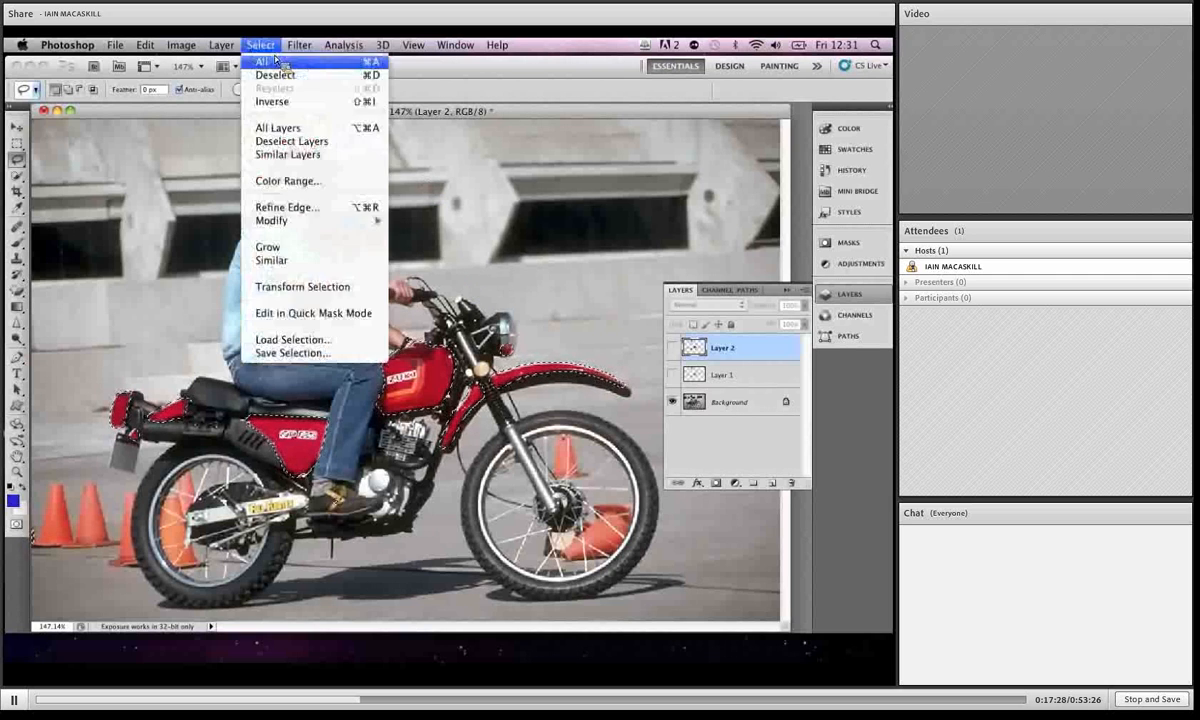
mouse_move(330, 221)
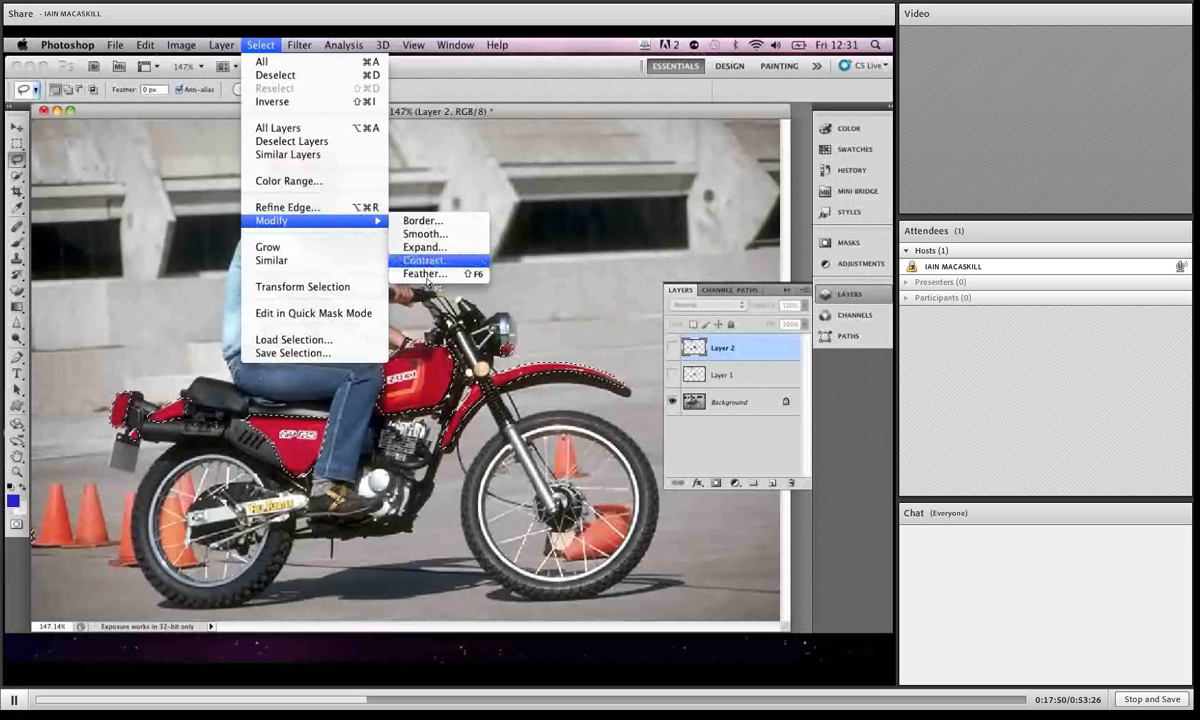
left_click(425, 247)
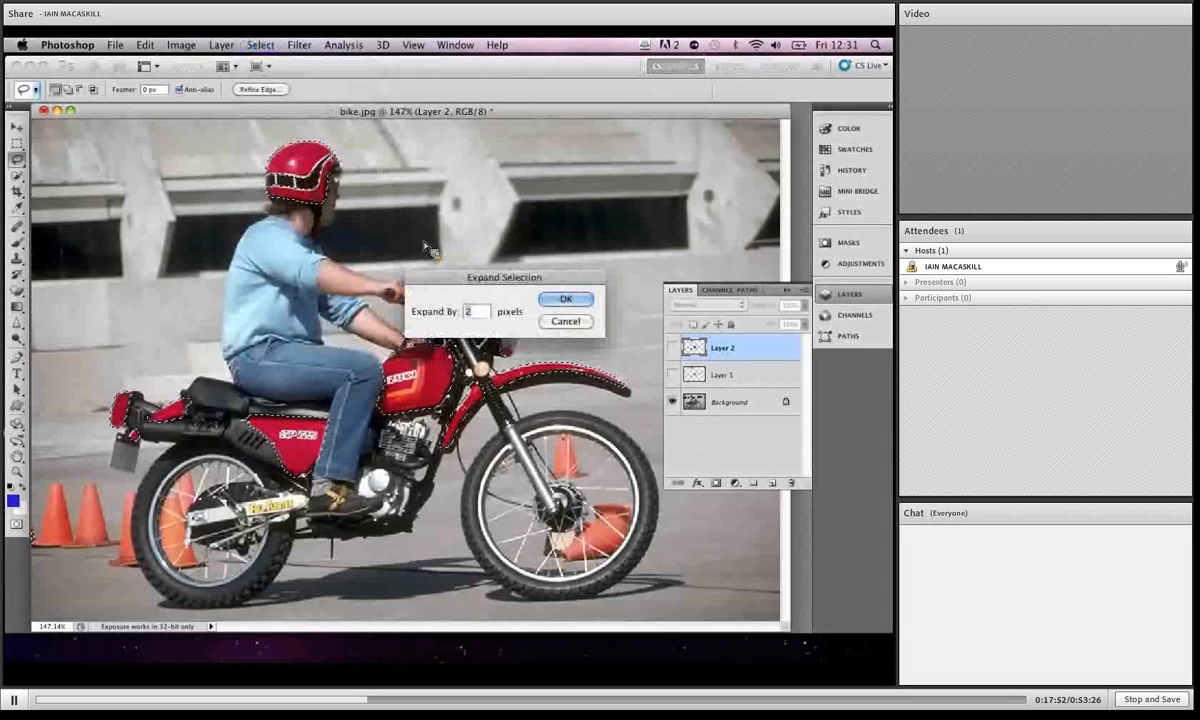
left_click(552, 322)
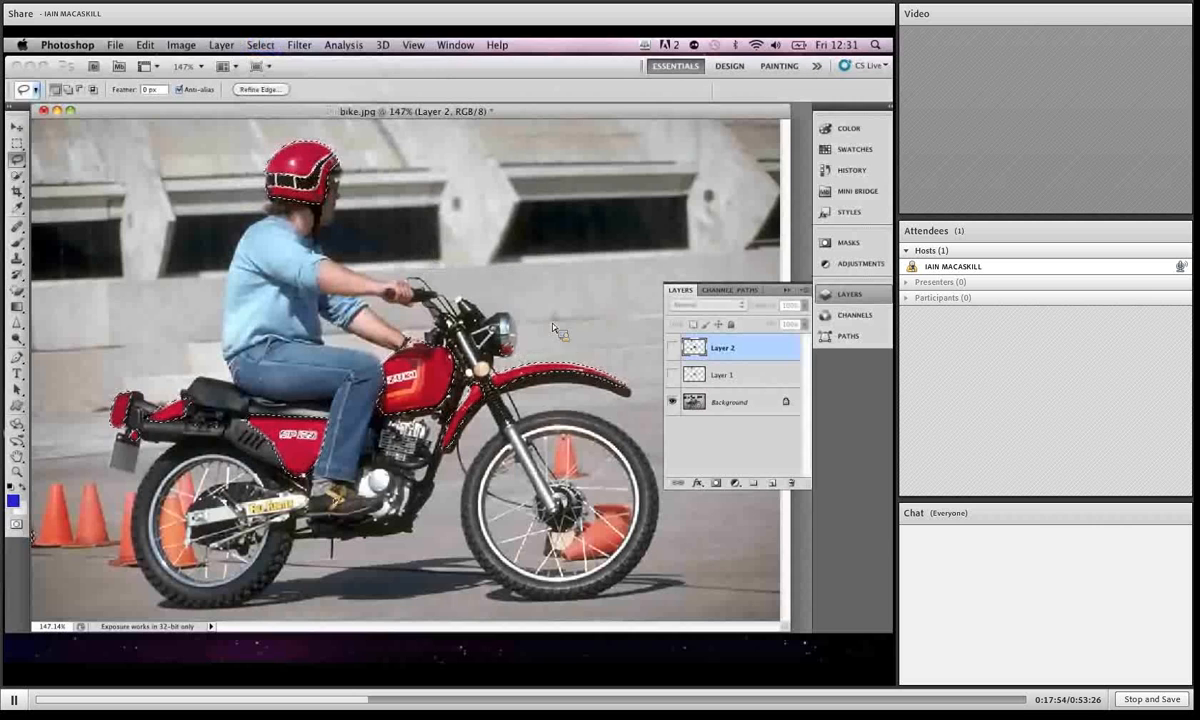
left_click(260, 45)
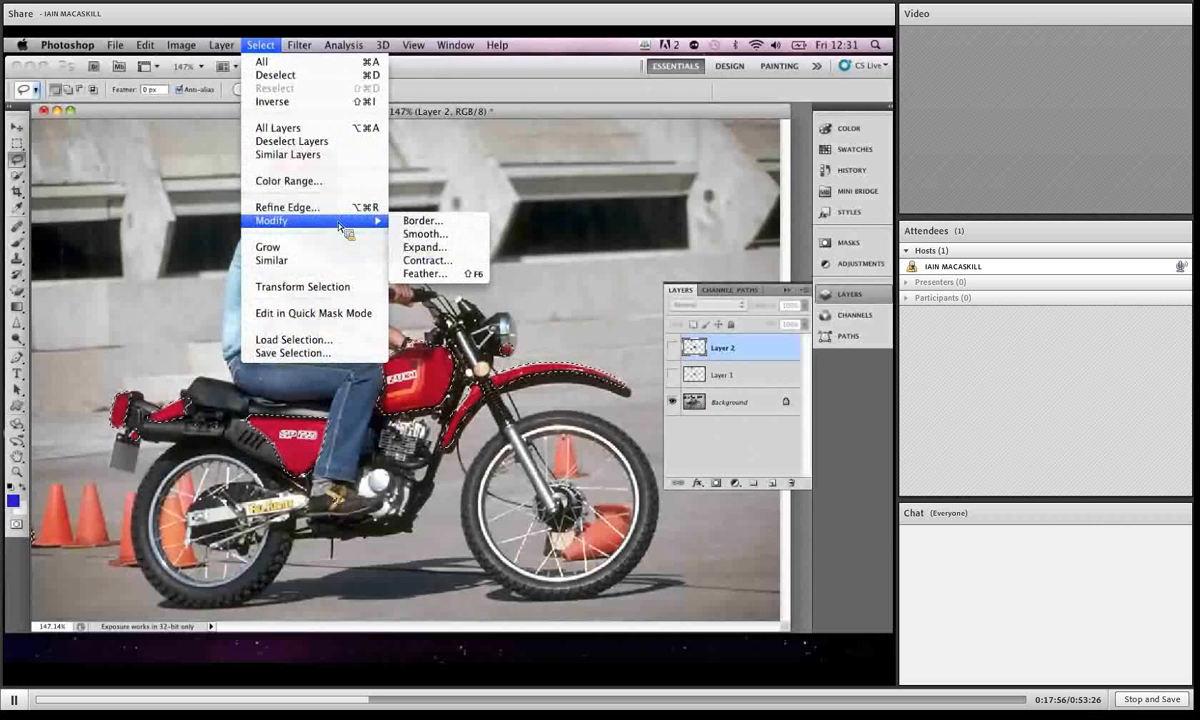
left_click(410, 260)
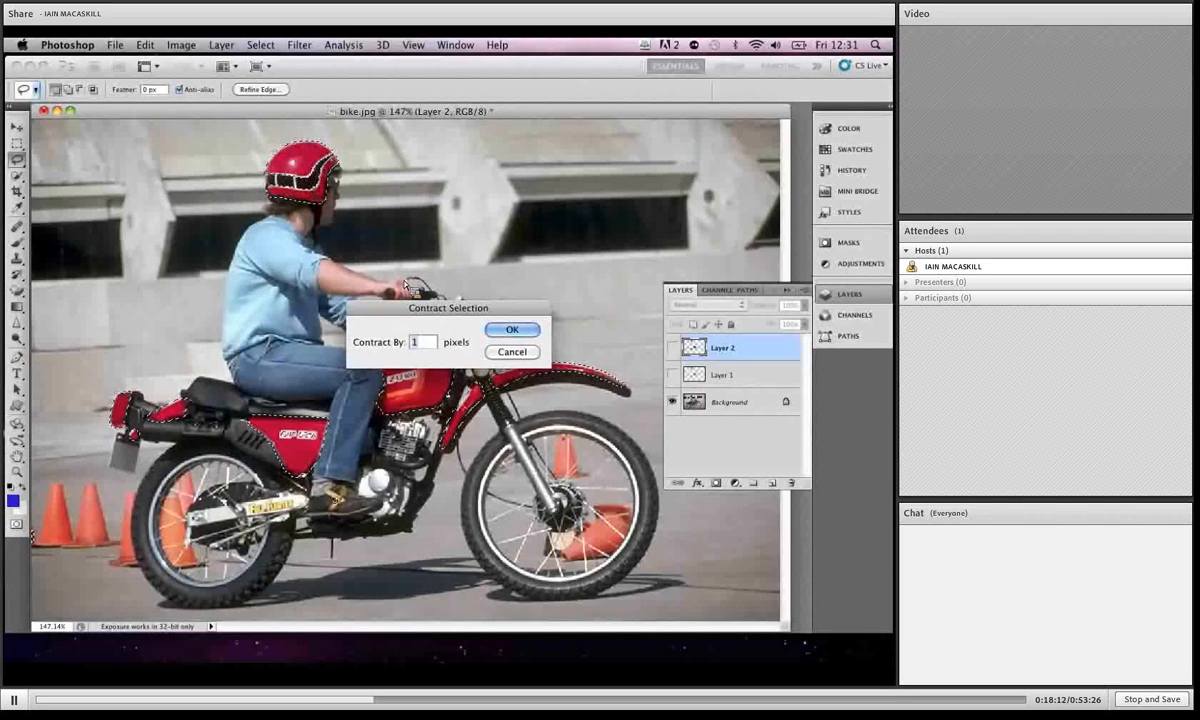
left_click(512, 352)
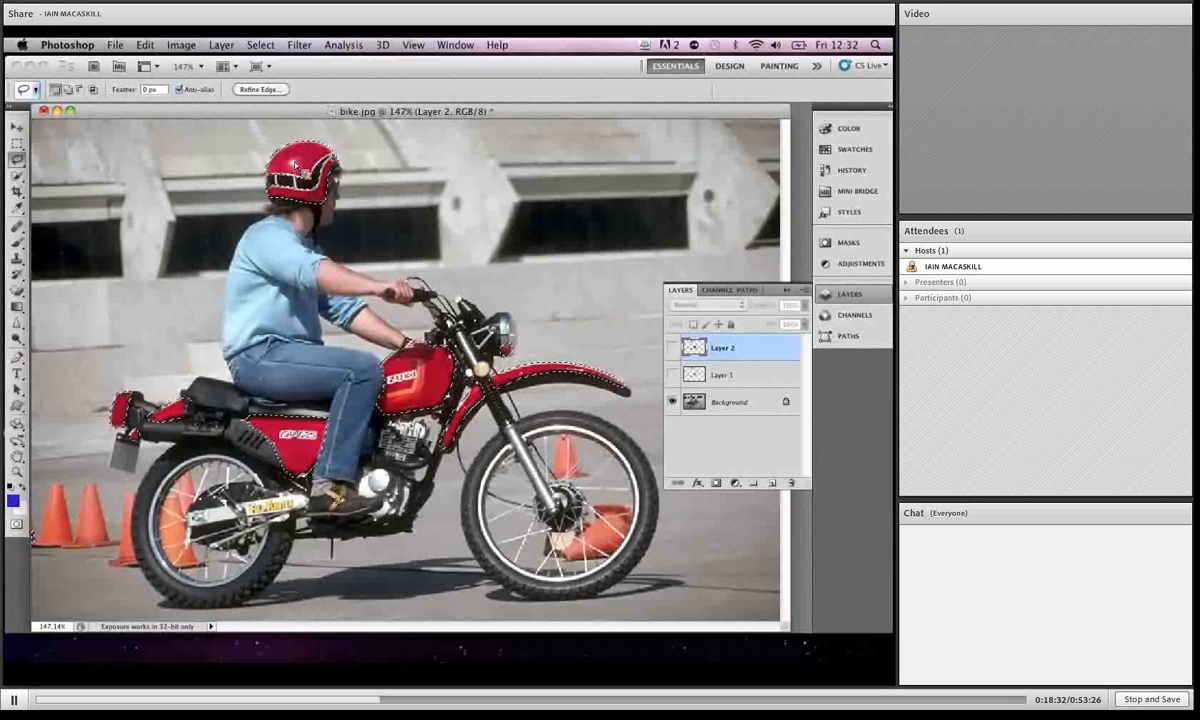
Close bike.jpg without saving, and open Wardour4.jpg from the Blending modes folder in an enlarged window
left_click(43, 110)
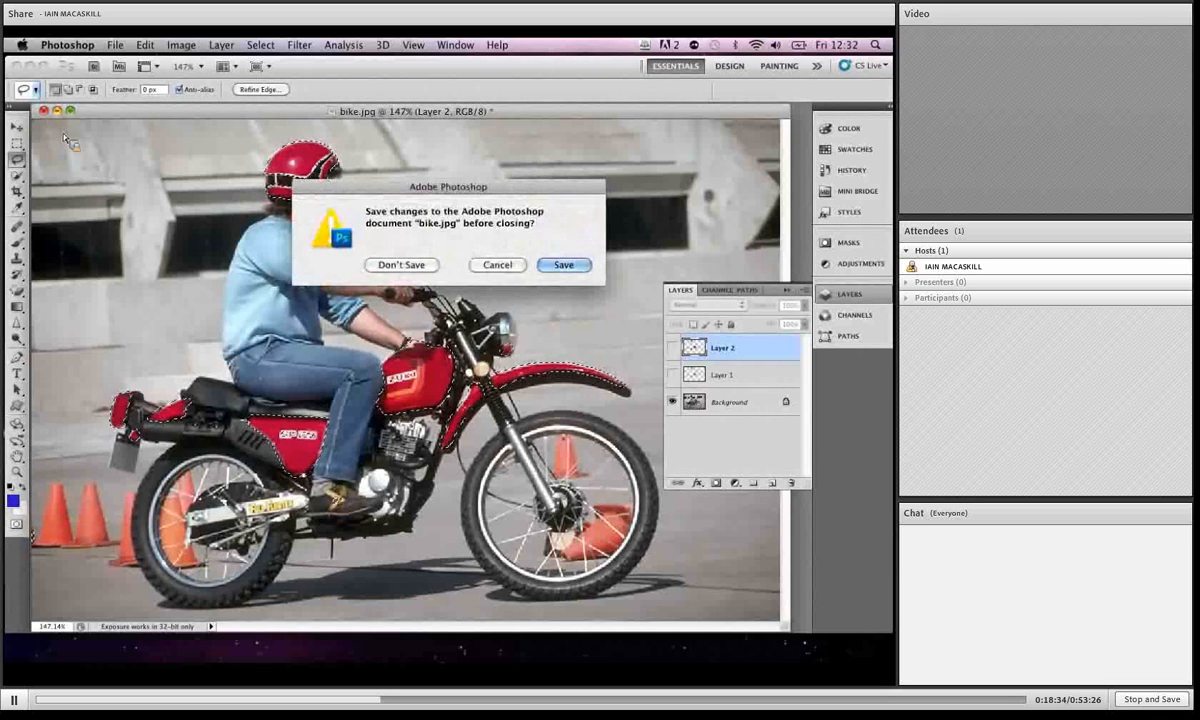
left_click(398, 265)
left_click(115, 45)
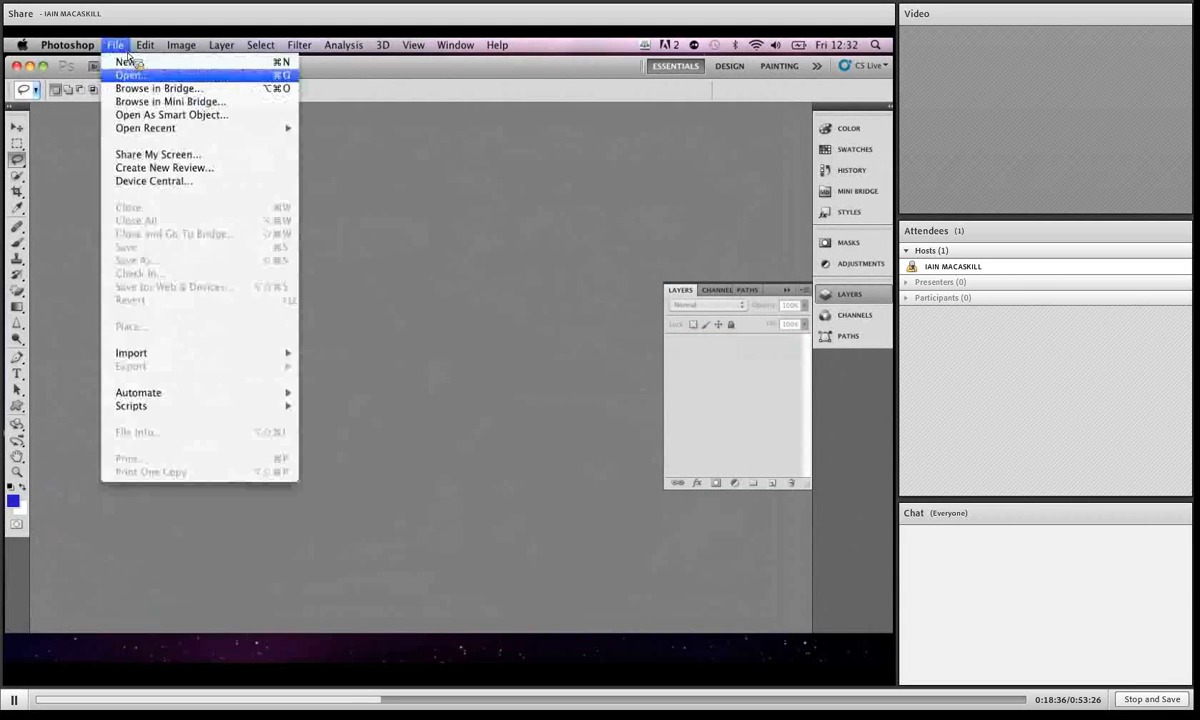
left_click(160, 74)
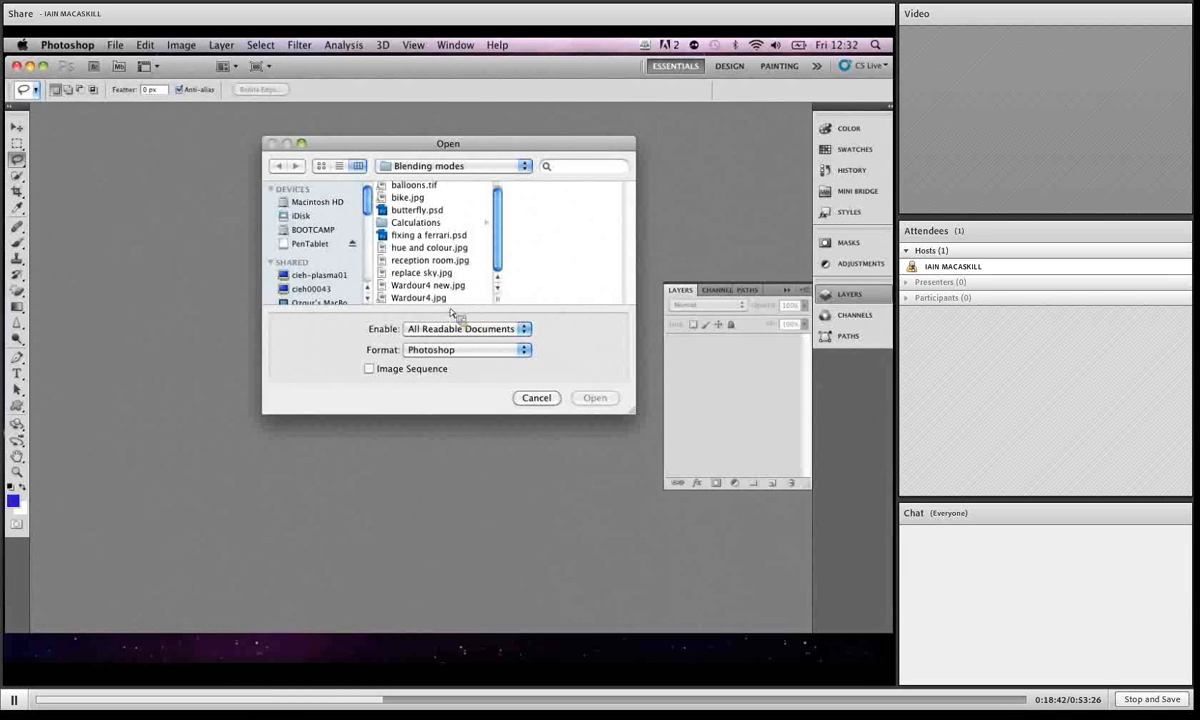
left_click(418, 297)
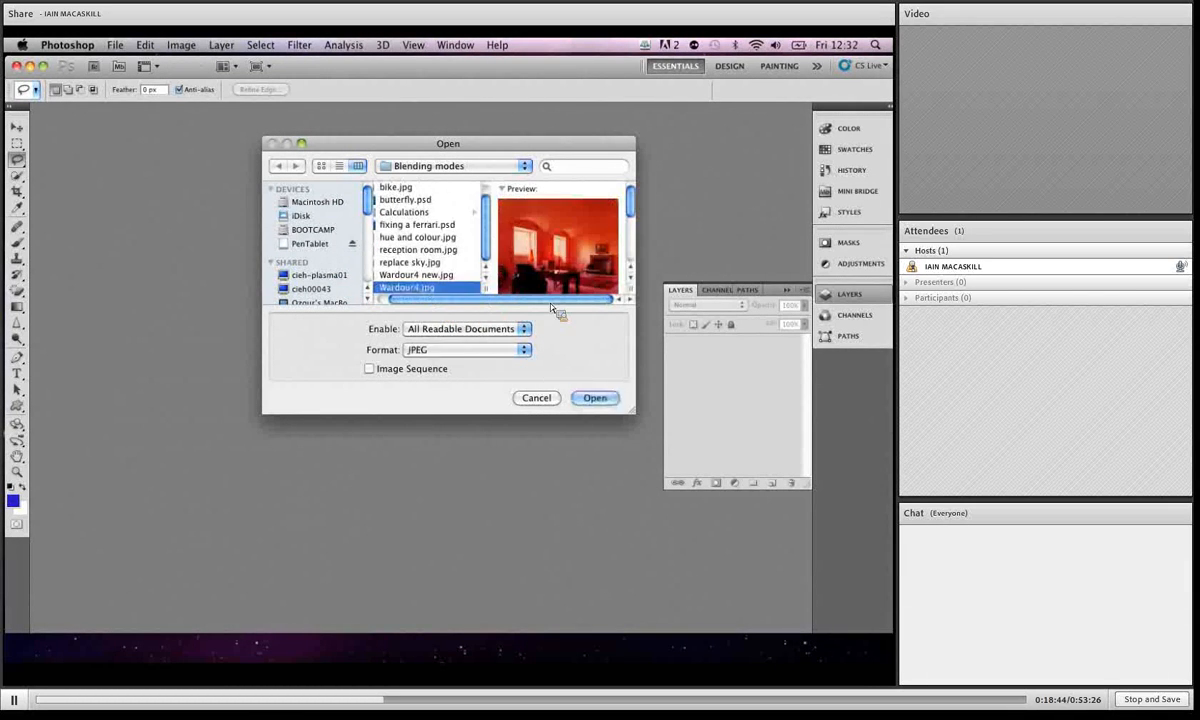
left_click(590, 399)
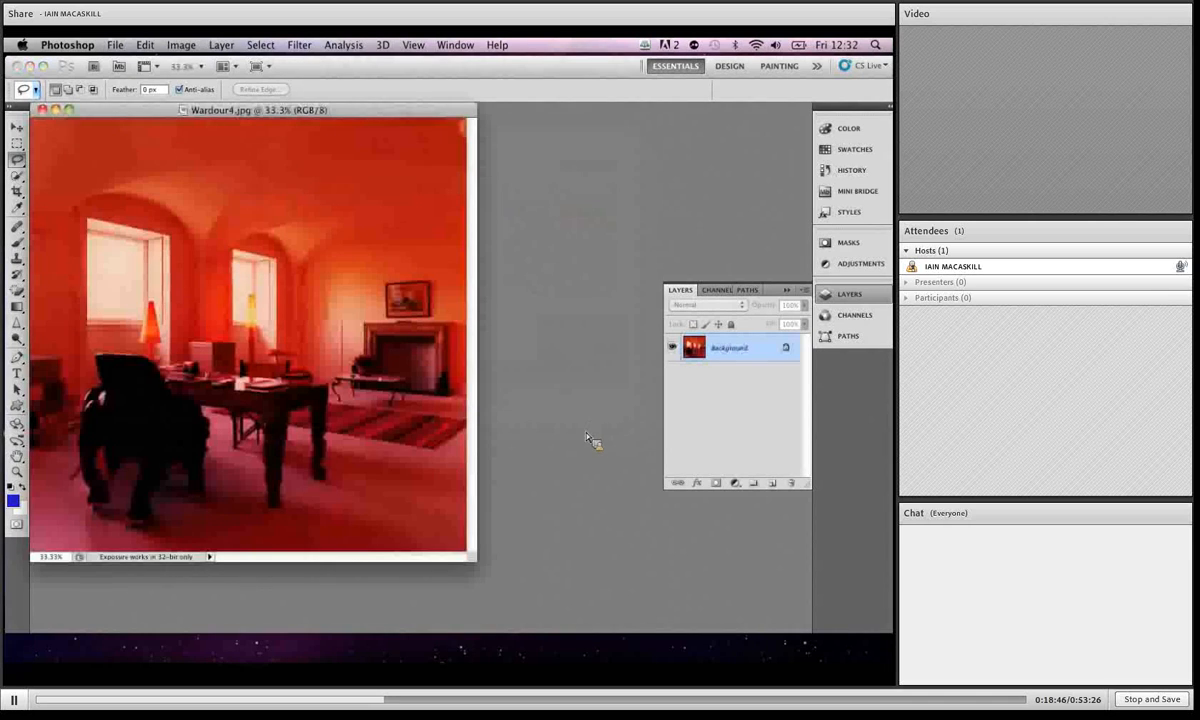
left_click_drag(477, 561, 605, 606)
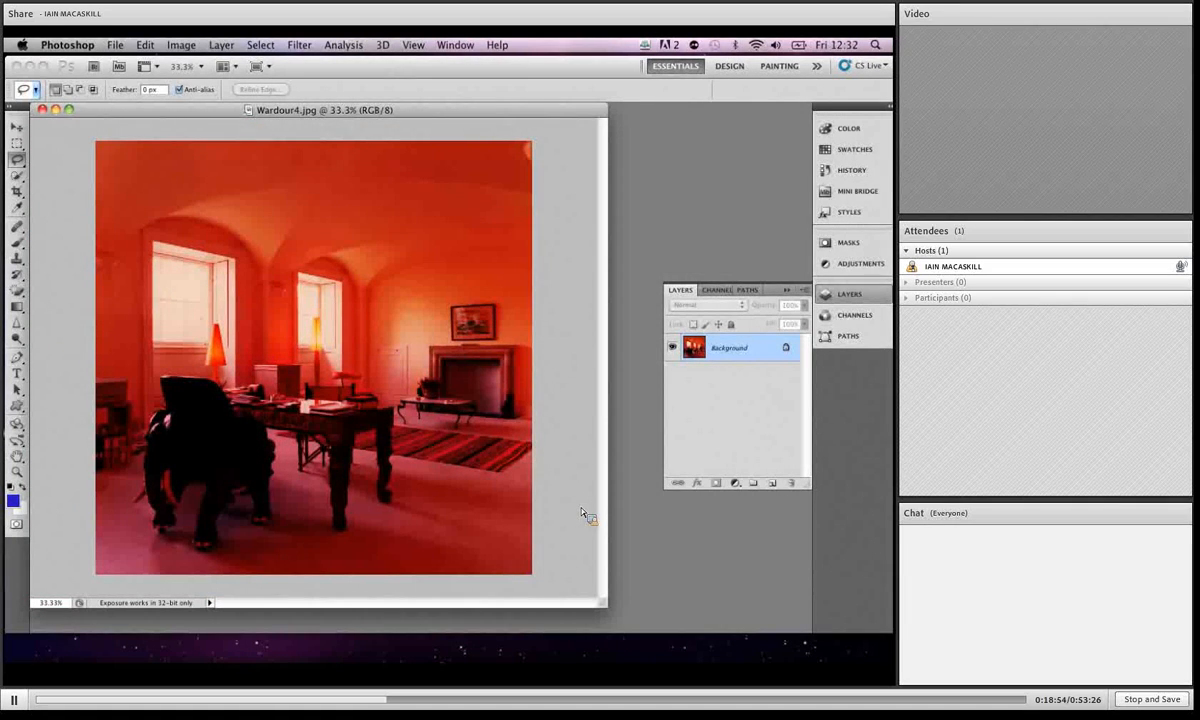
Open reception room.jpg from the Blending modes folder and enlarge its document window
left_click(115, 45)
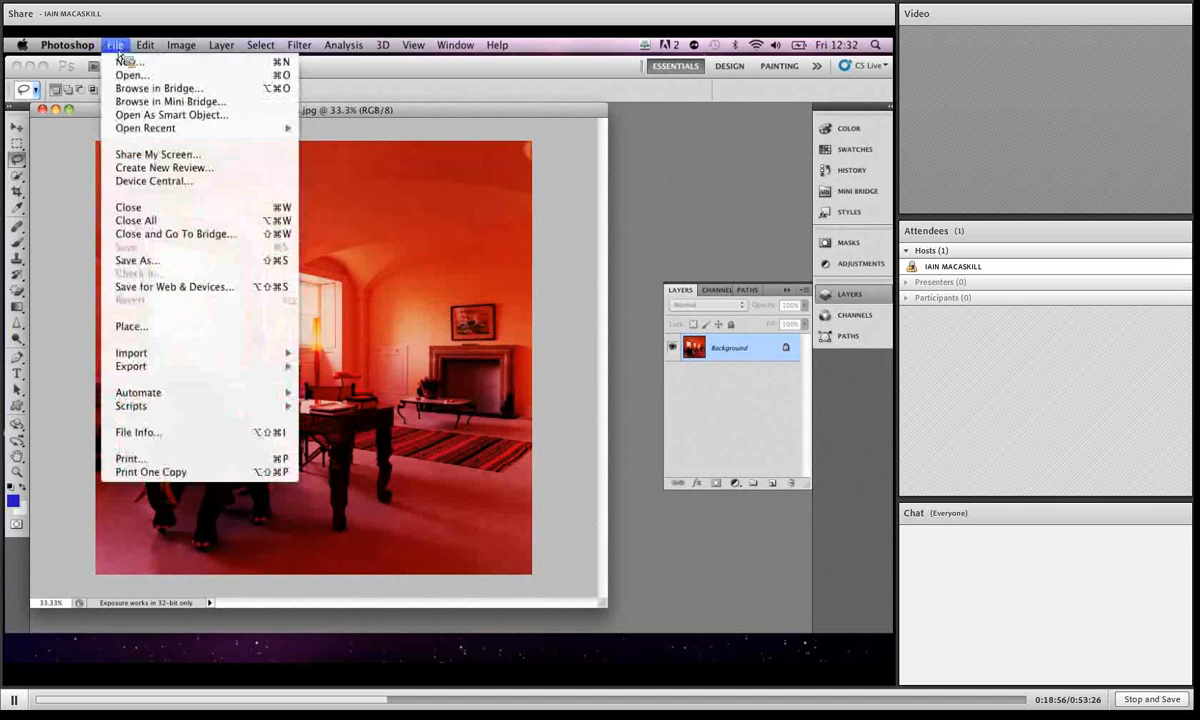
left_click(130, 76)
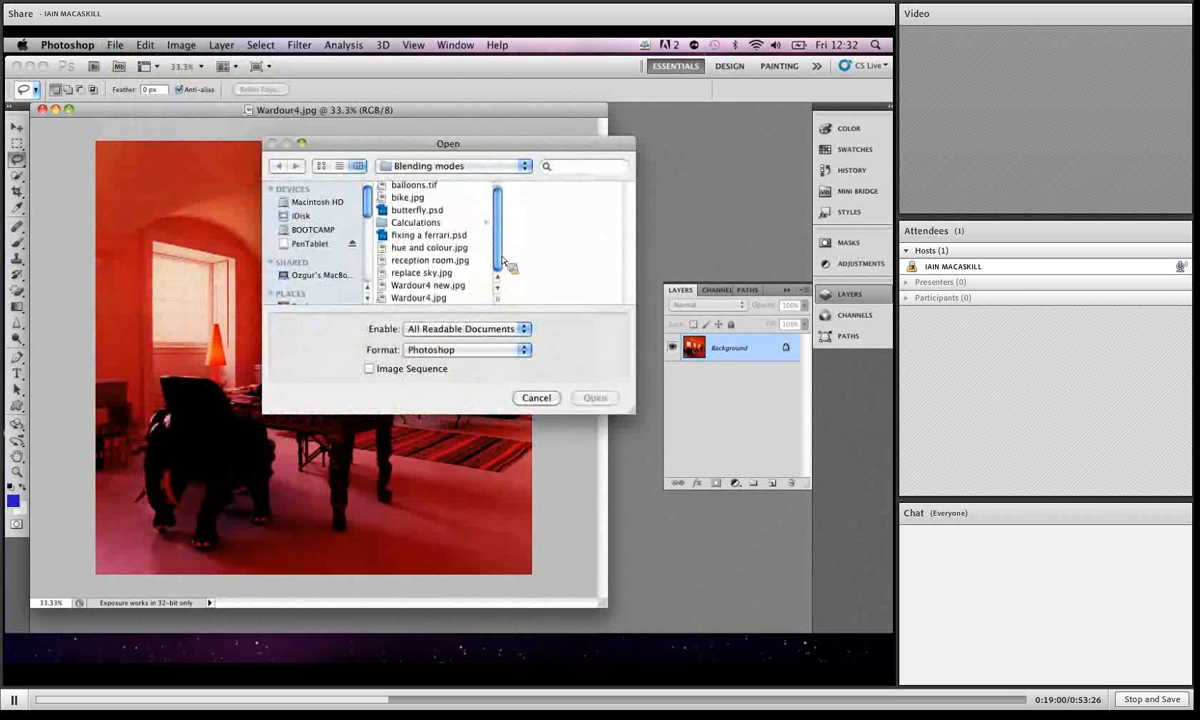
double_click(450, 262)
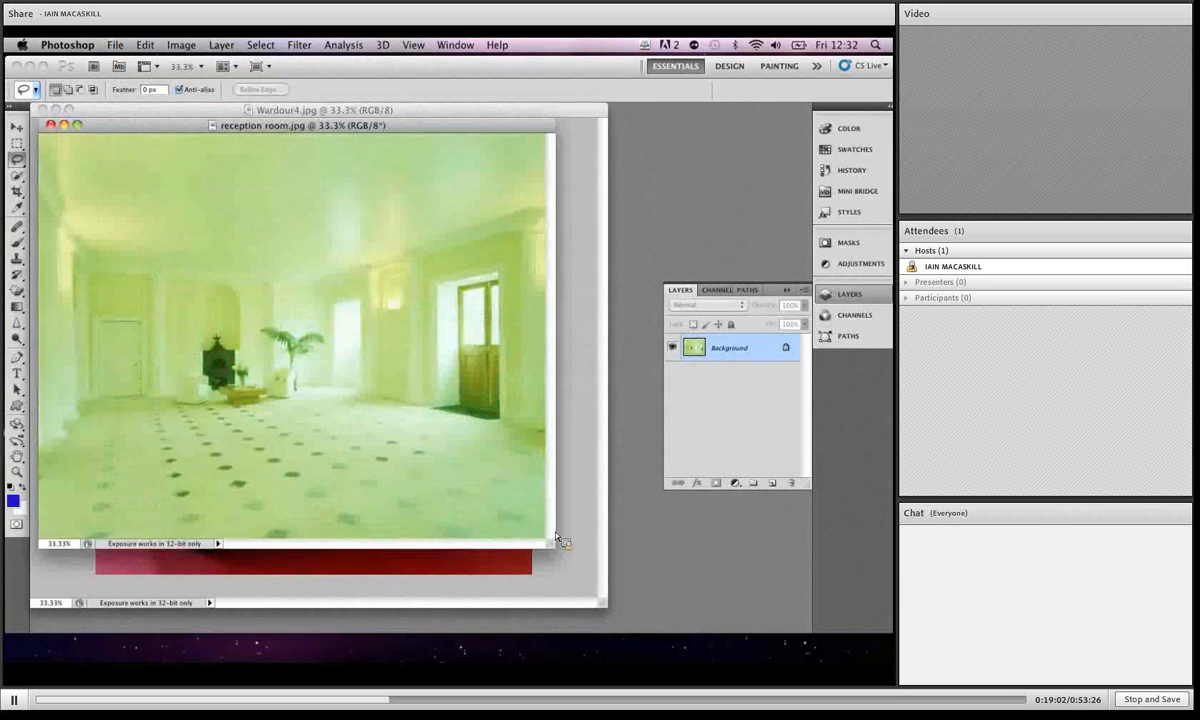
left_click_drag(552, 546, 636, 606)
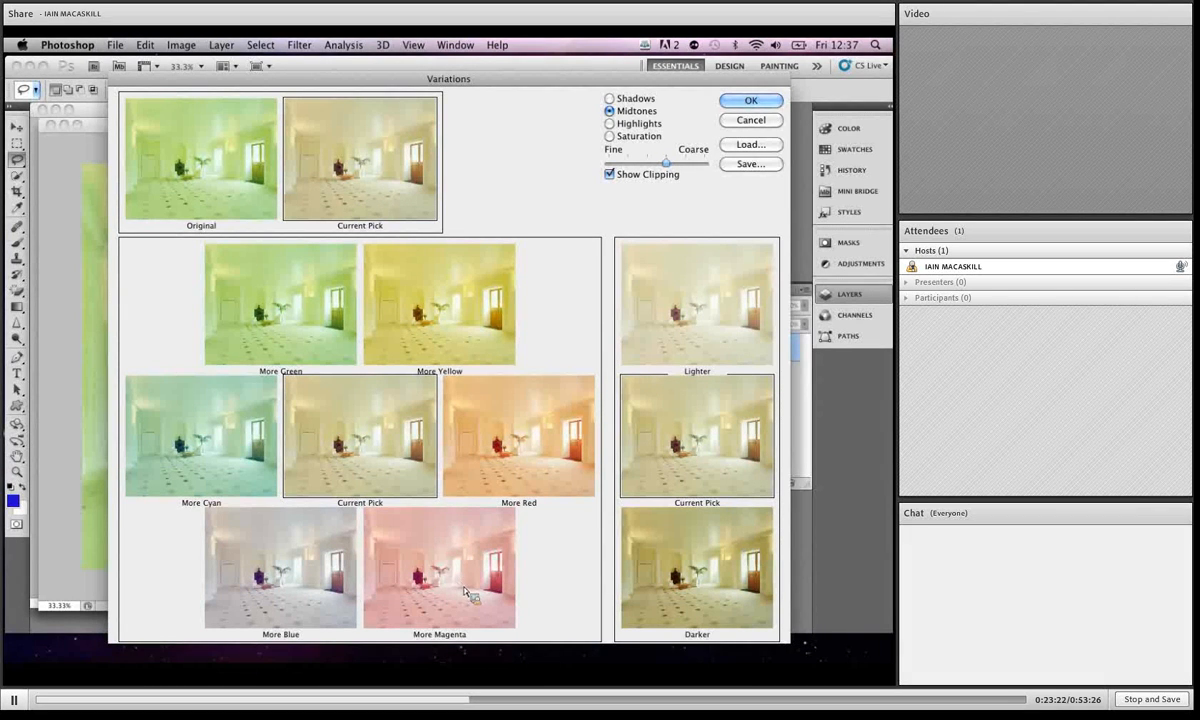
In Variations, make the midtone adjustment finer, add More Blue to the reception room image, and apply the correction
left_click_drag(660, 165, 612, 161)
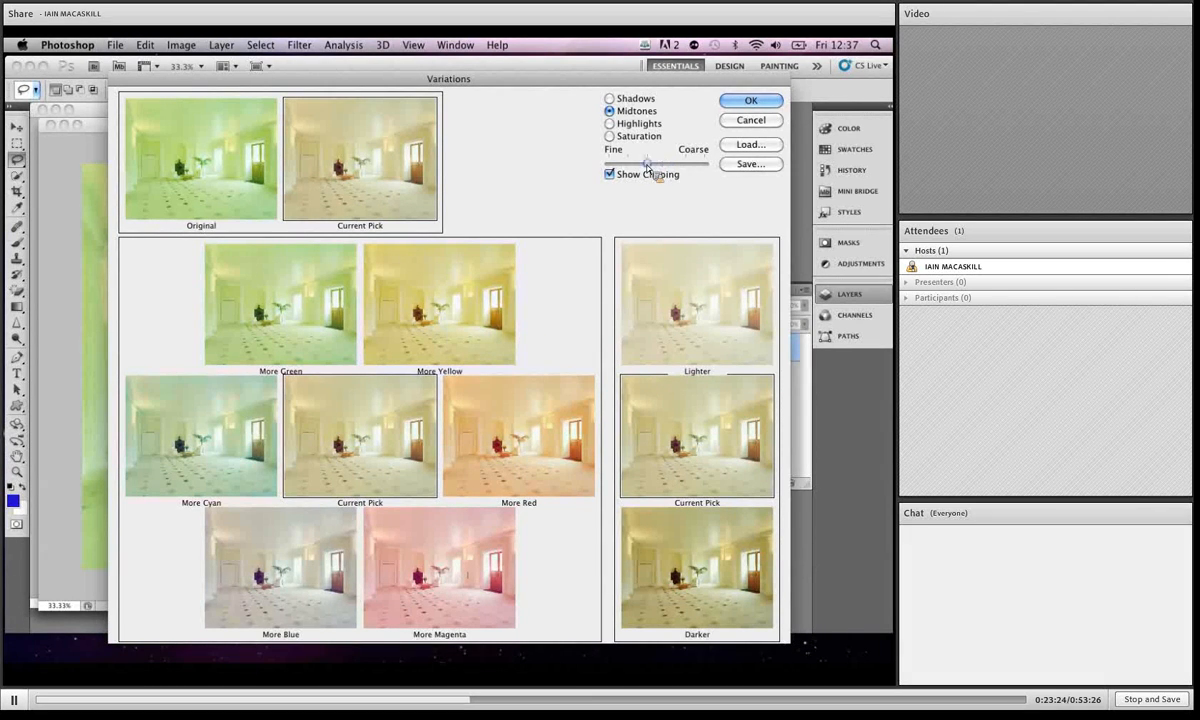
left_click(250, 600)
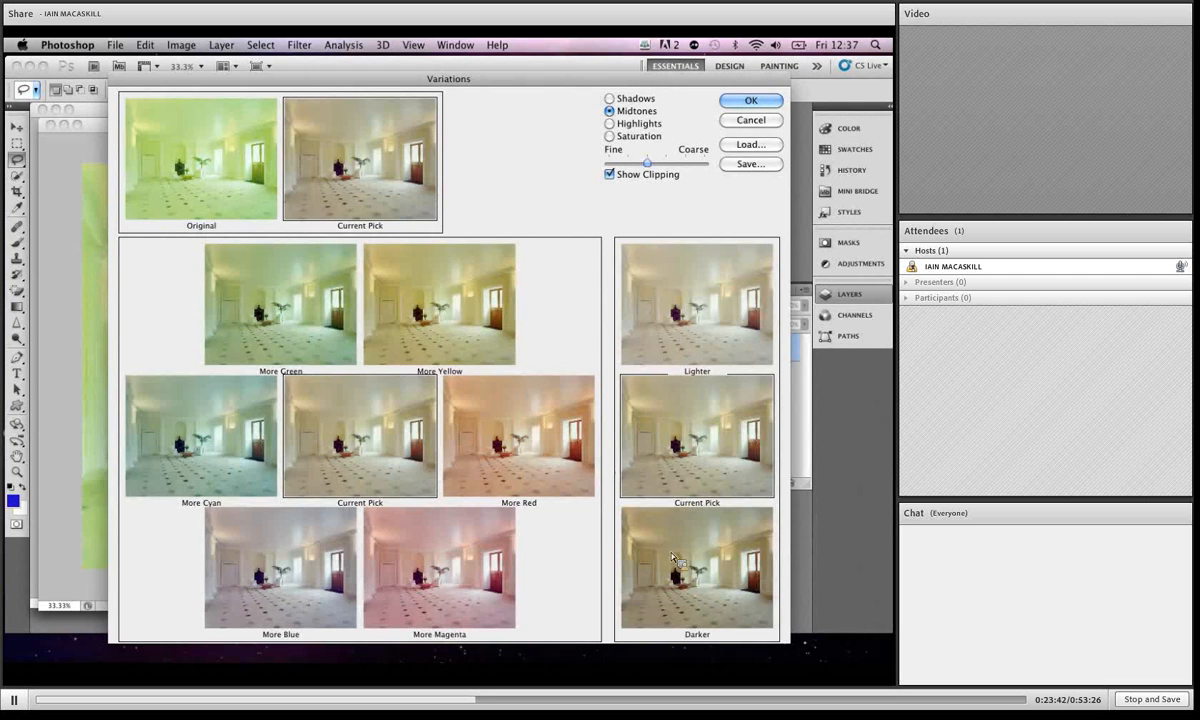
left_click(740, 100)
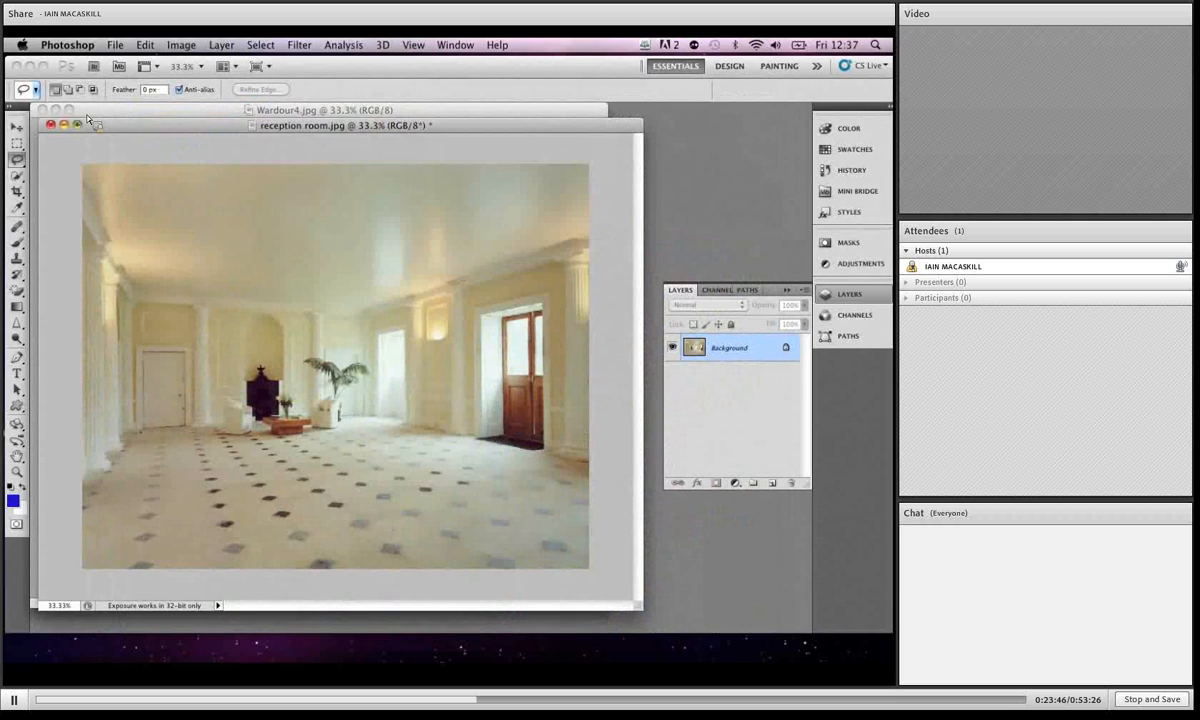
Close reception room.jpg without saving the changes, and close Wardour4.jpg
left_click(50, 124)
left_click(408, 262)
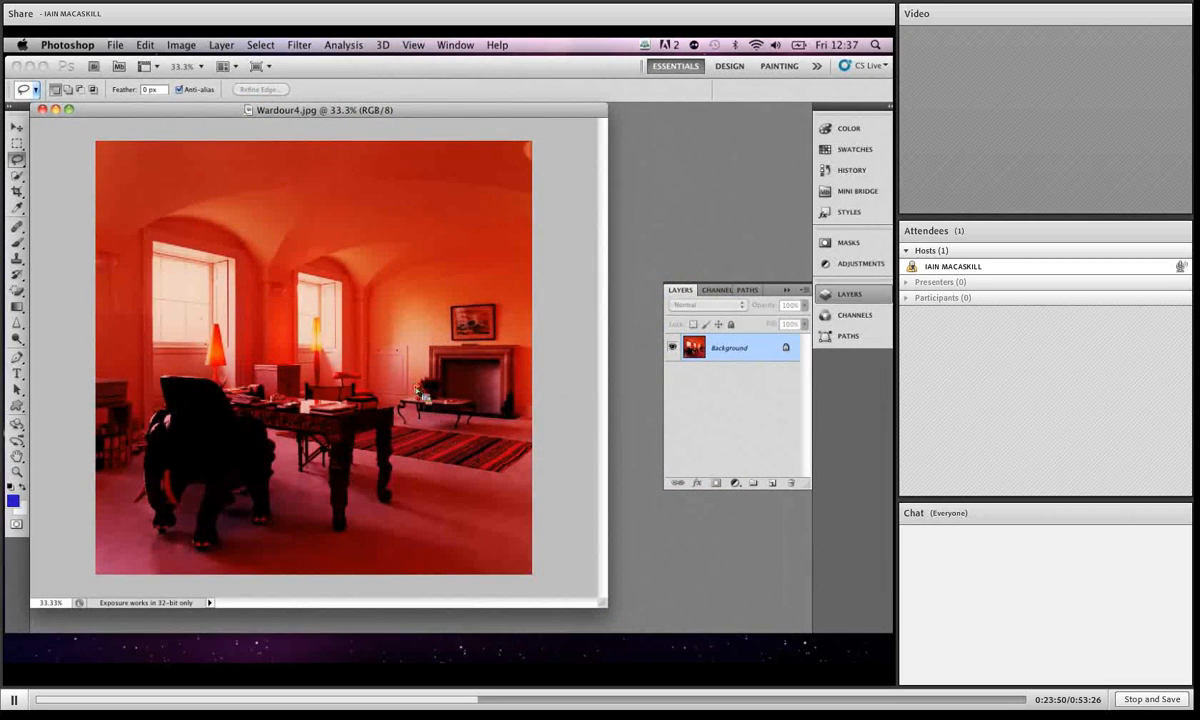
left_click(42, 109)
Open Wardour4 new.jpg, then reposition and enlarge its document window
left_click(112, 46)
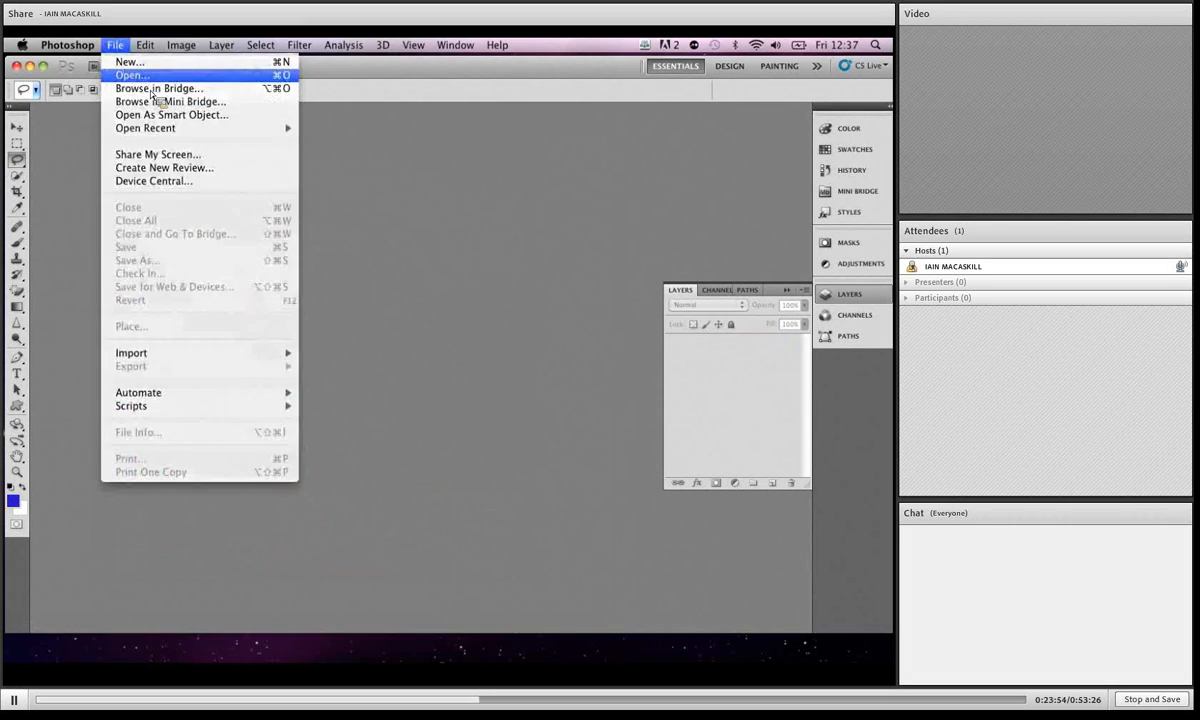
left_click(120, 72)
double_click(437, 286)
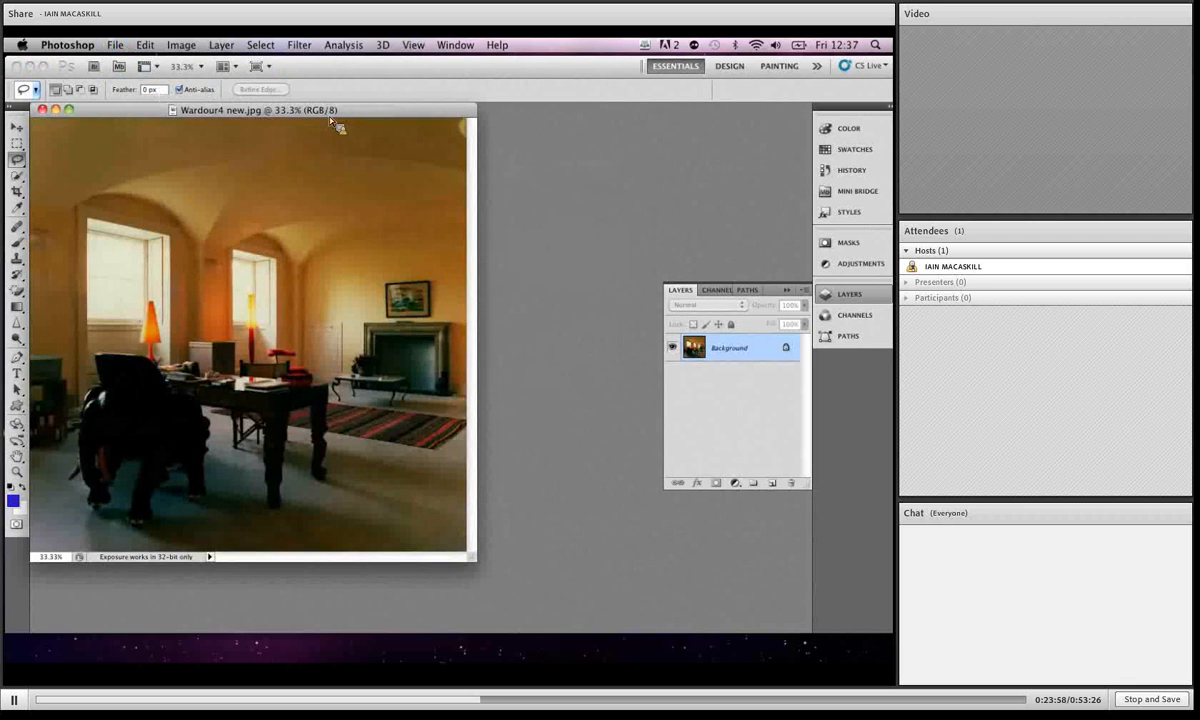
left_click_drag(333, 122, 360, 122)
left_click_drag(527, 576, 578, 613)
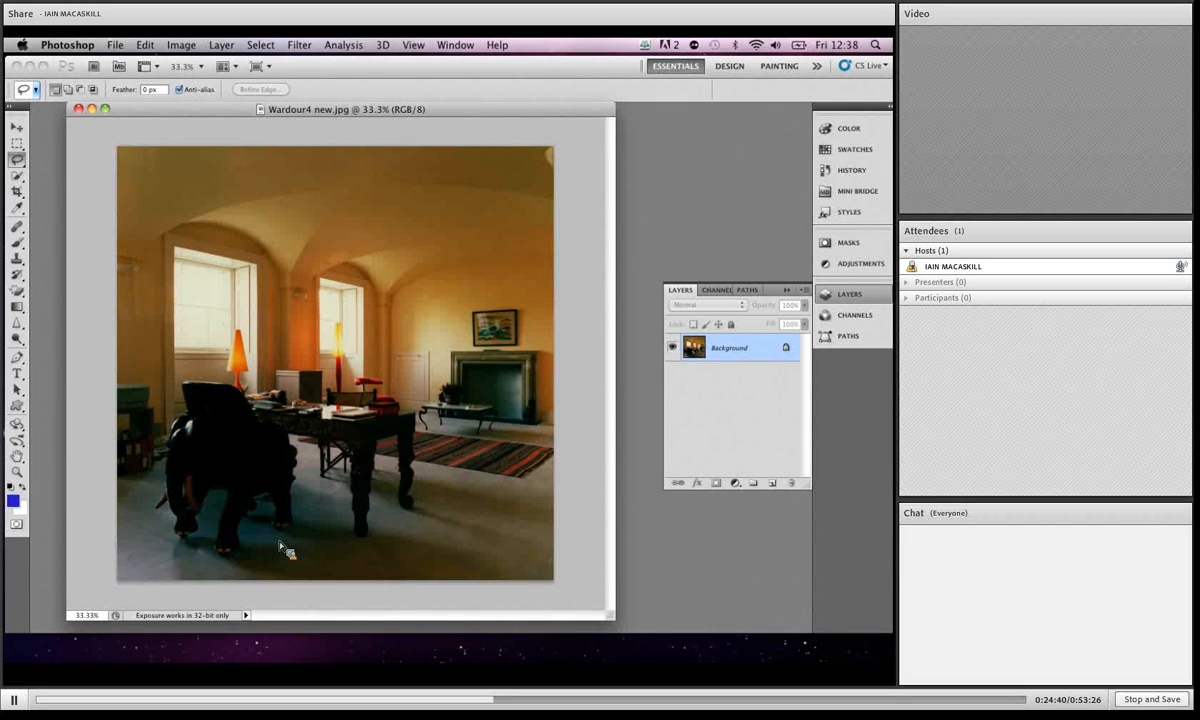
Select the patch of floor in front of the striped rug with the Magic Wand tool
left_click(16, 175)
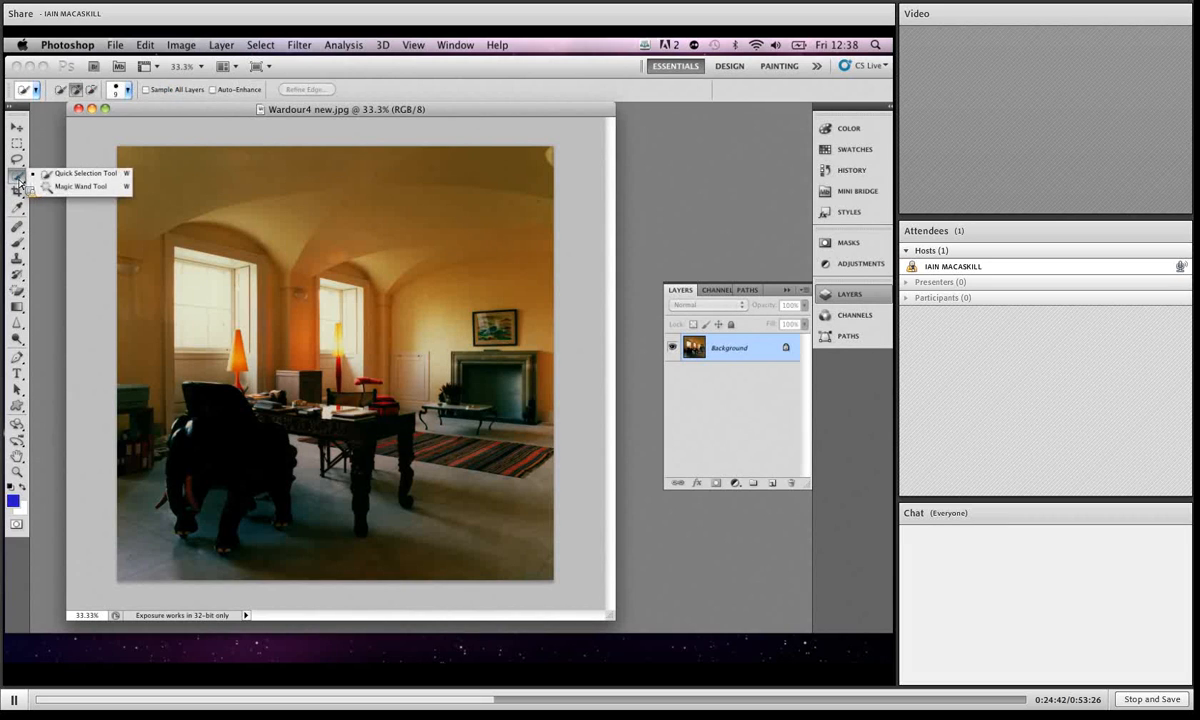
left_click(75, 185)
left_click(499, 489)
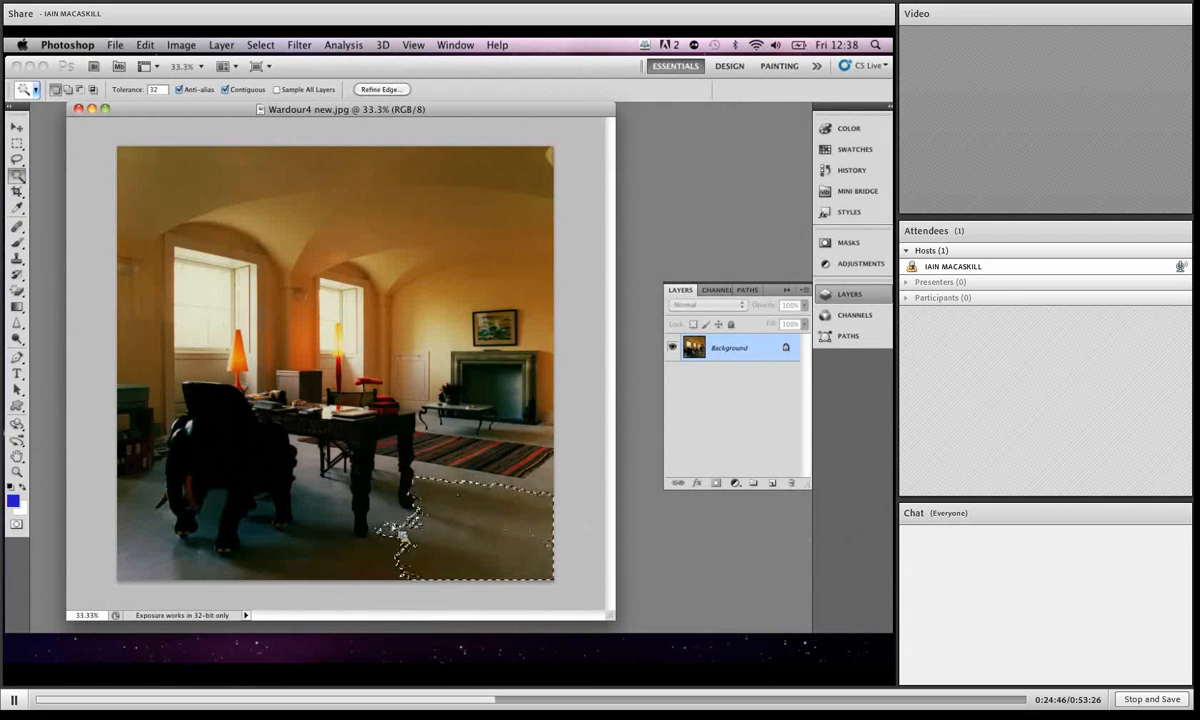
Extend the Magic Wand floor selection toward the desk legs and front edge of the image, using a tolerance of 15
type("15")
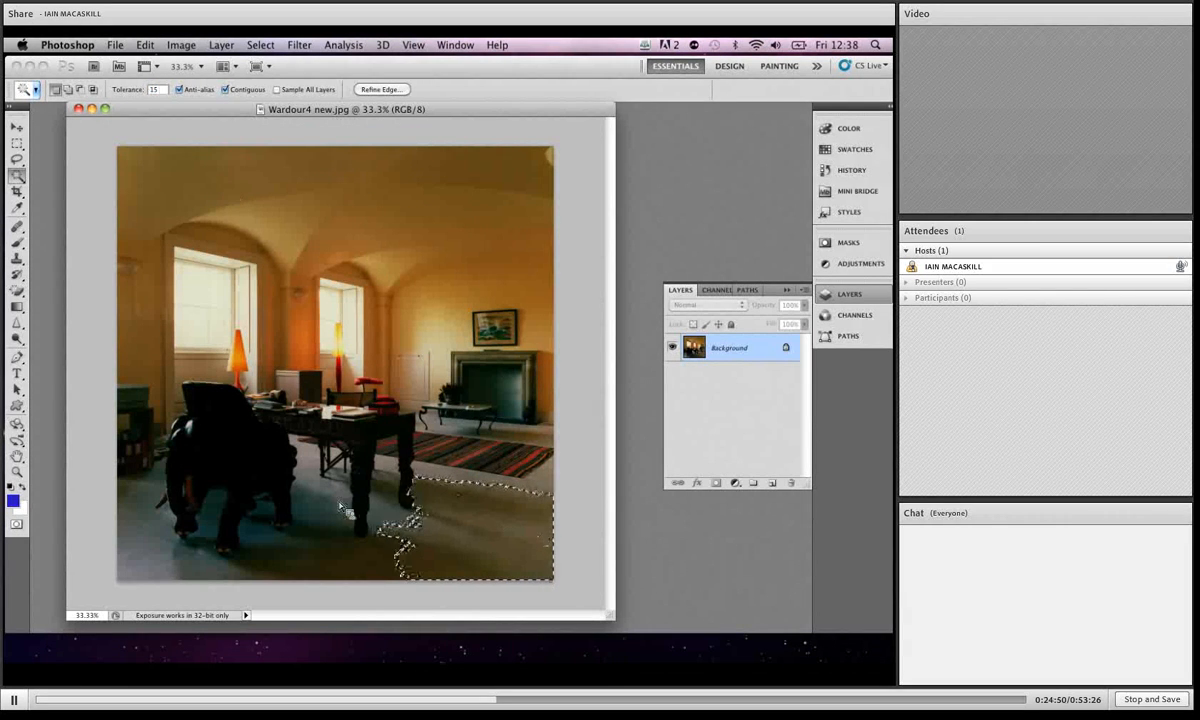
left_click(370, 577, "shift")
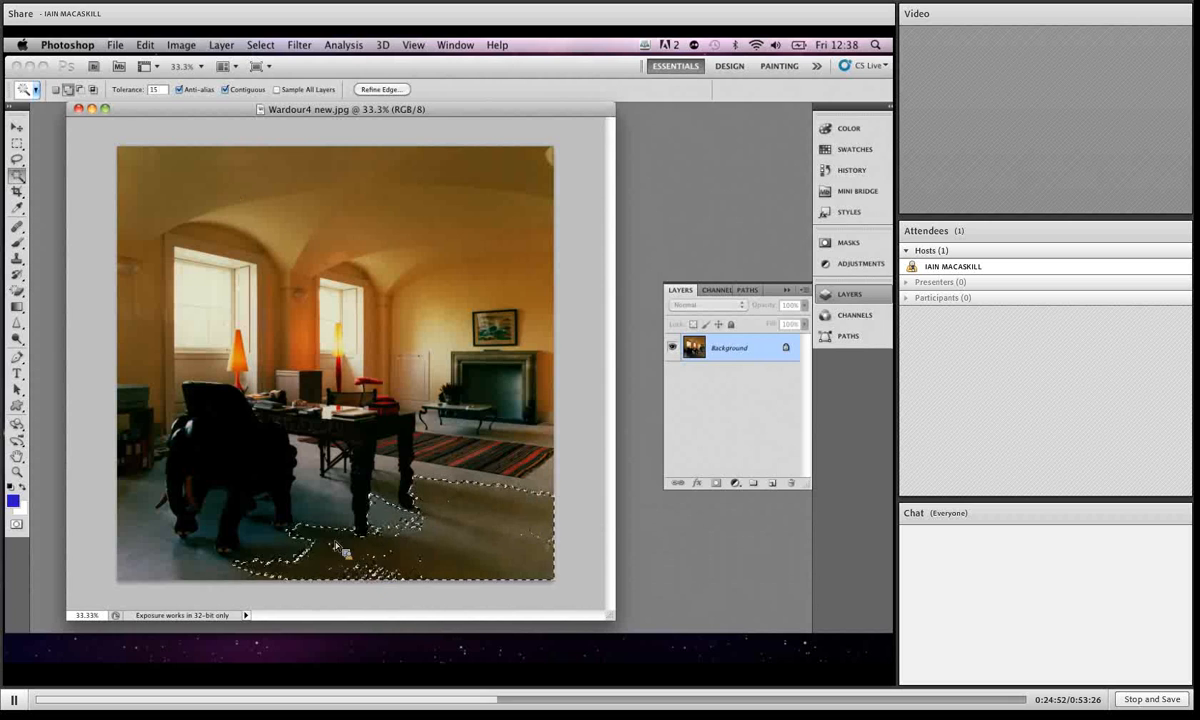
left_click(398, 580)
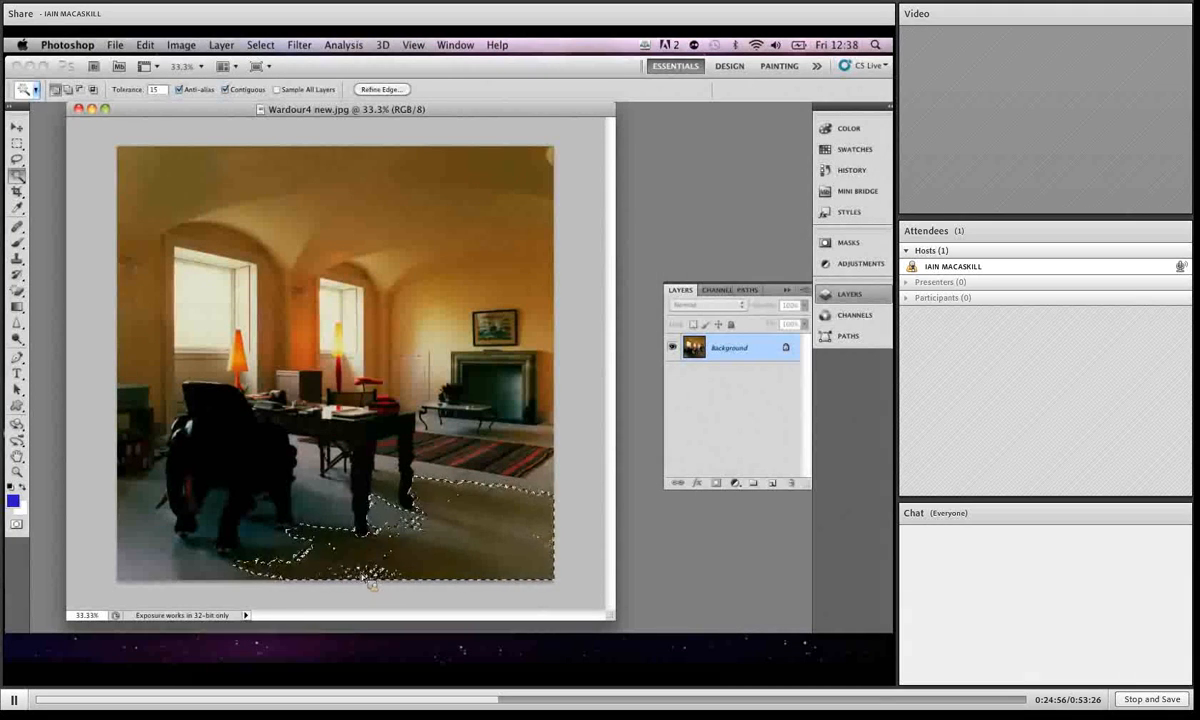
scroll(370, 580, "up", 5)
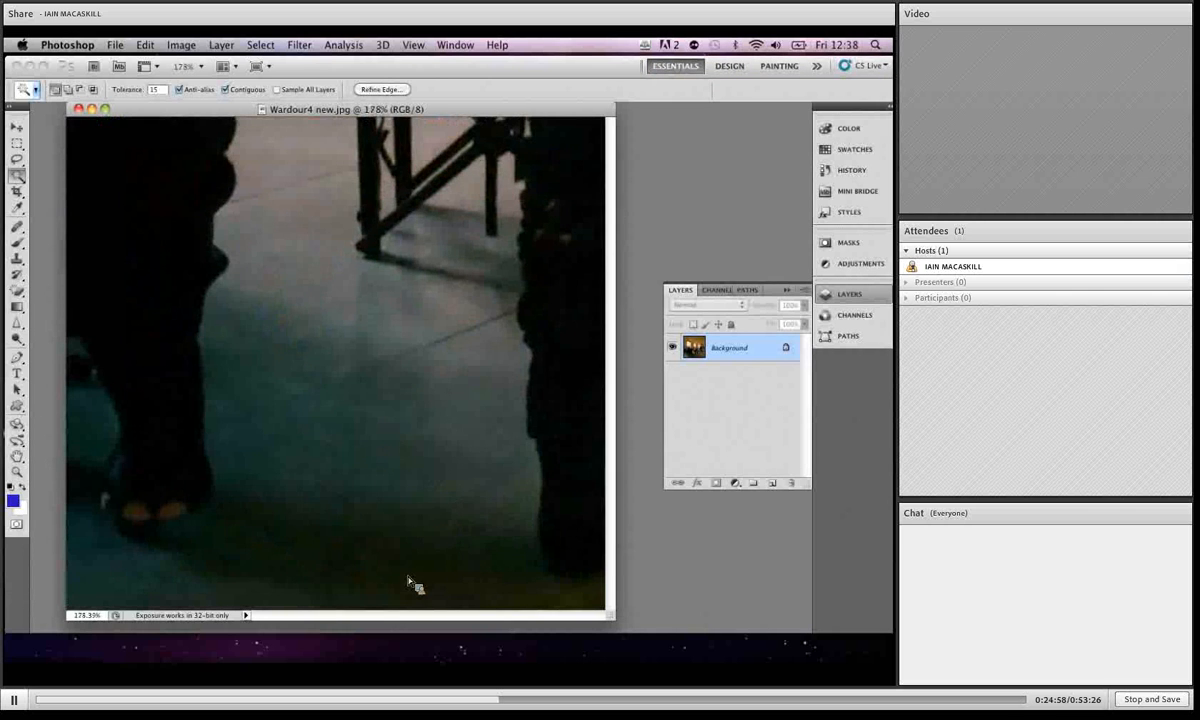
scroll(410, 580, "down", 10)
scroll(255, 330, "right", 3)
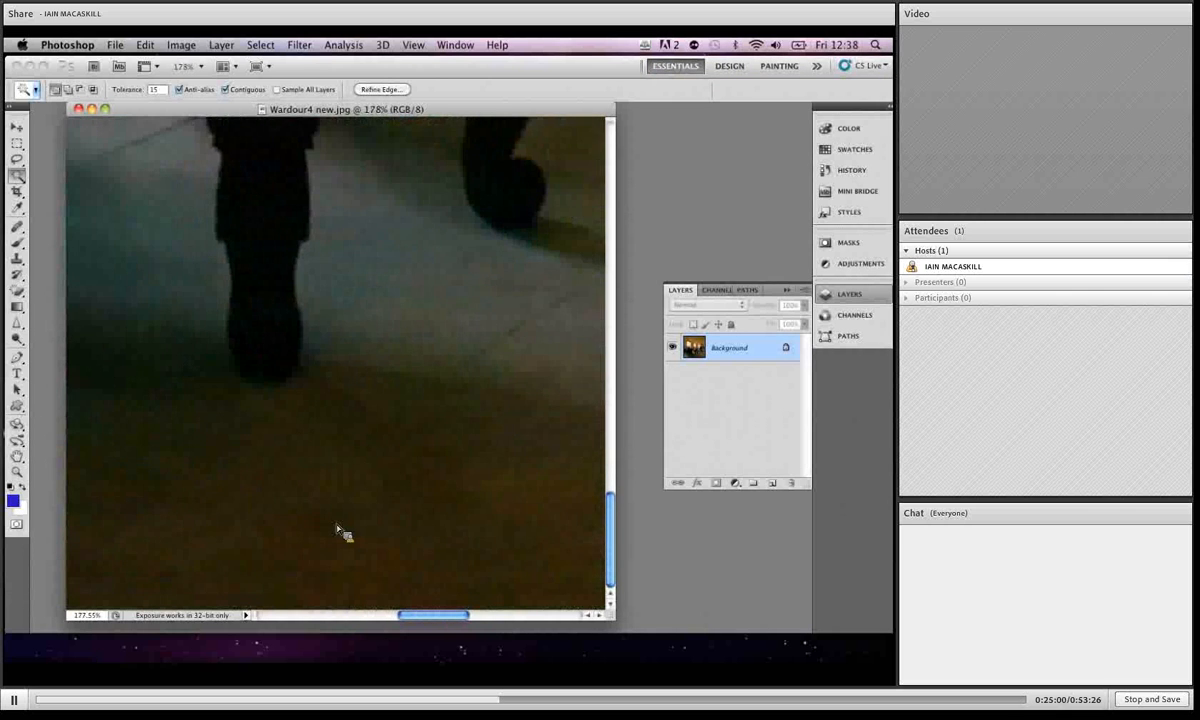
left_click(340, 534)
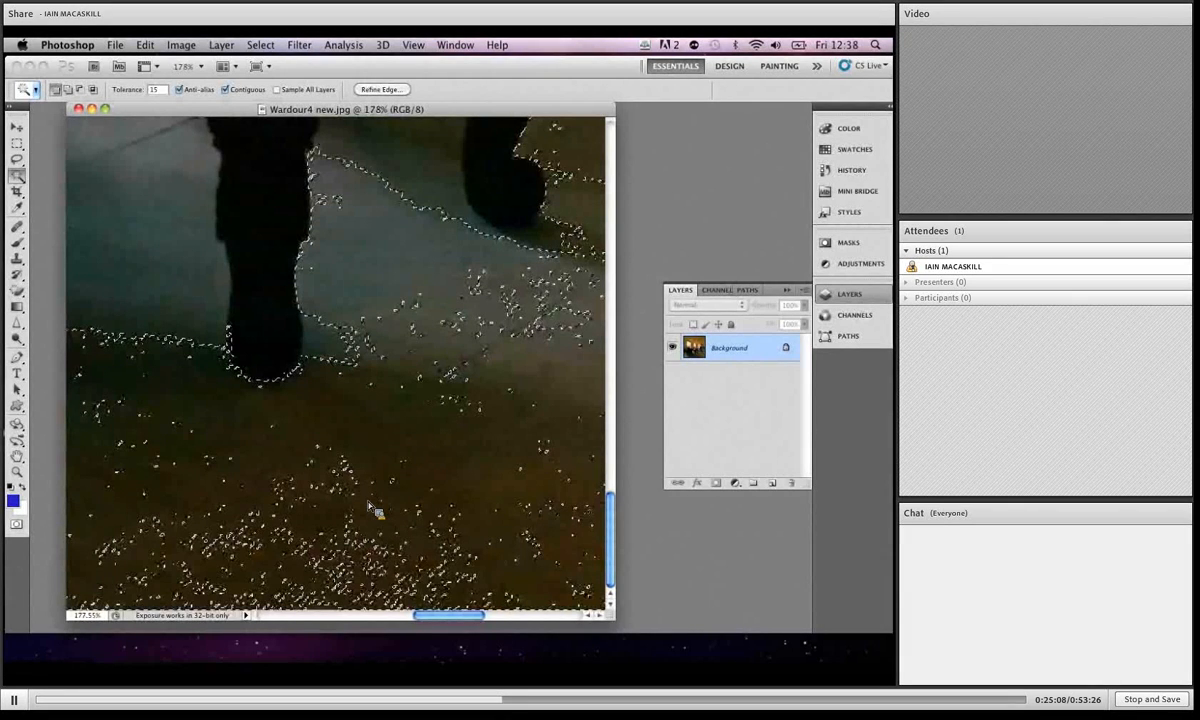
Expand the floor selection by 4 pixels and contract it again to clean up the speckled gaps
left_click(260, 45)
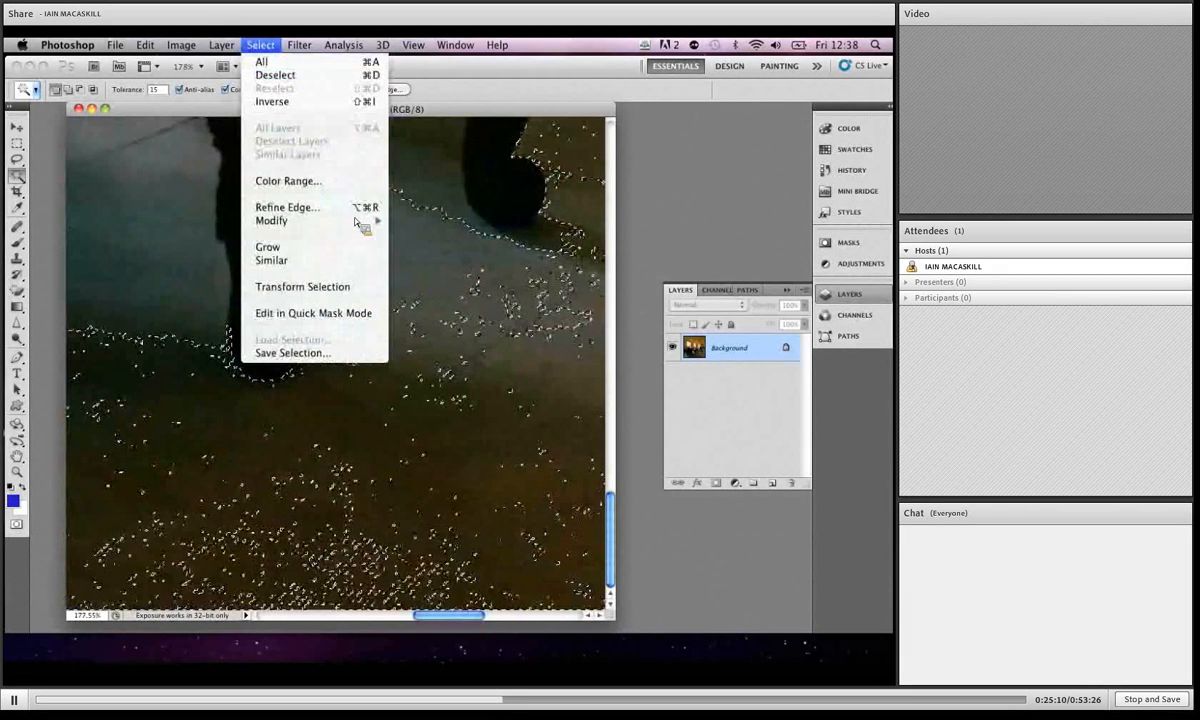
left_click(421, 256)
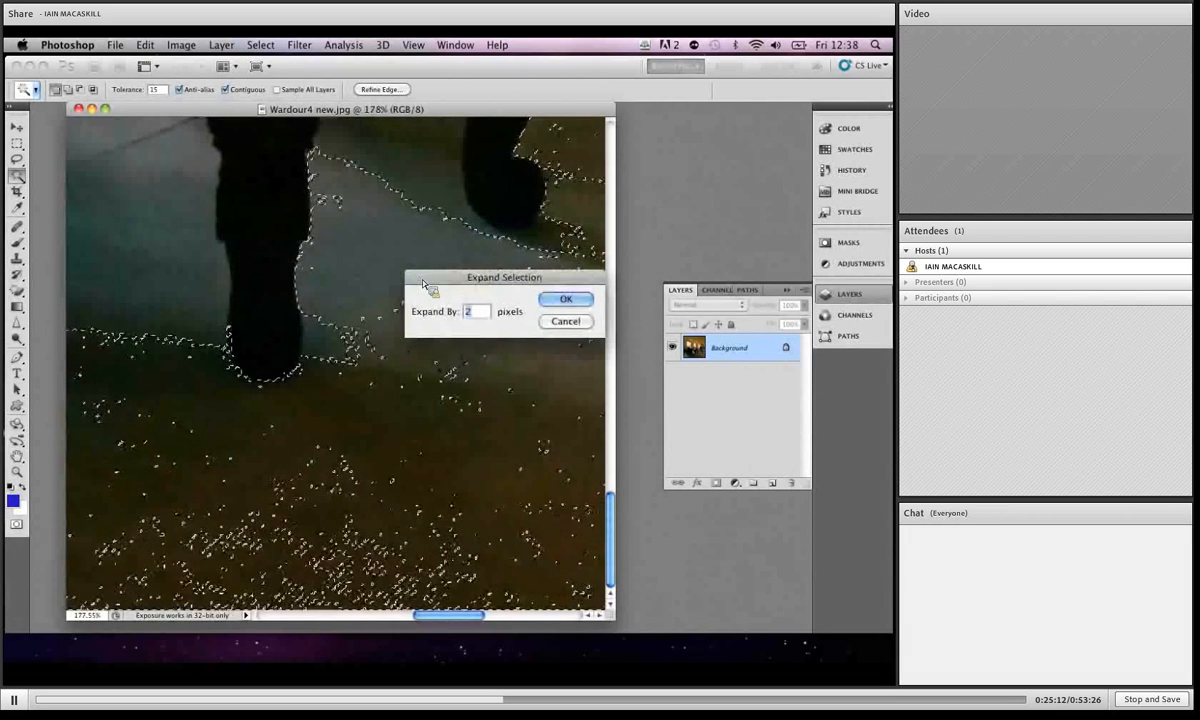
type("4")
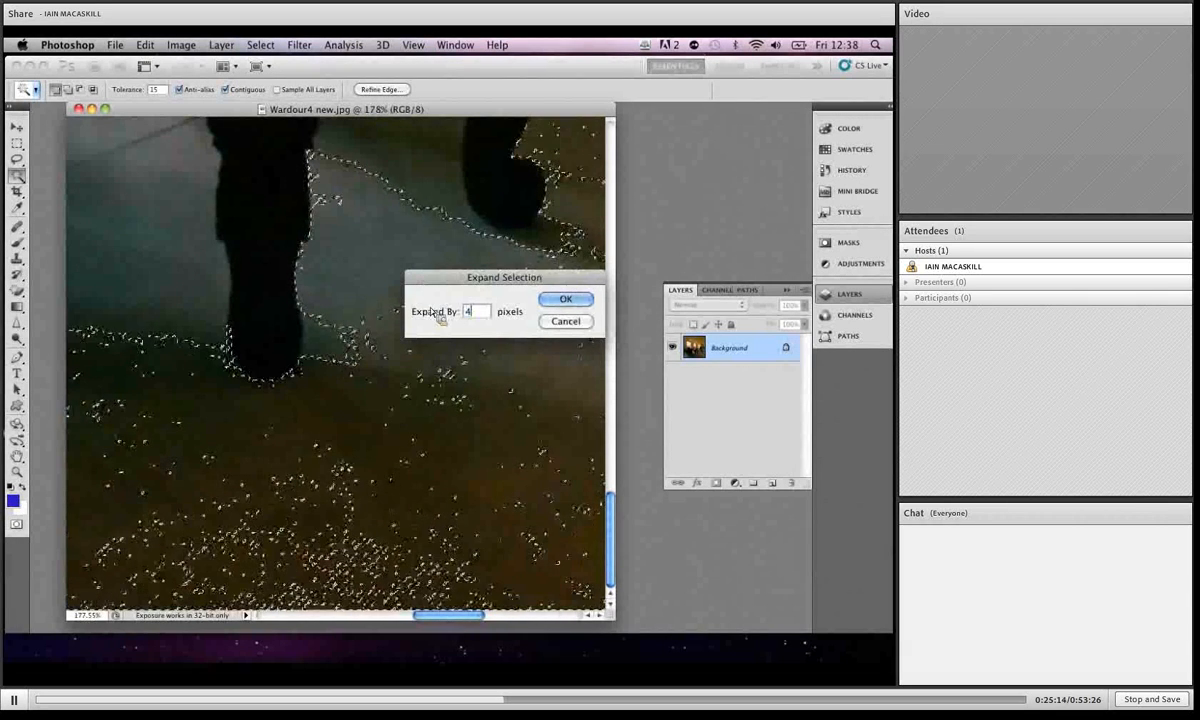
left_click(562, 301)
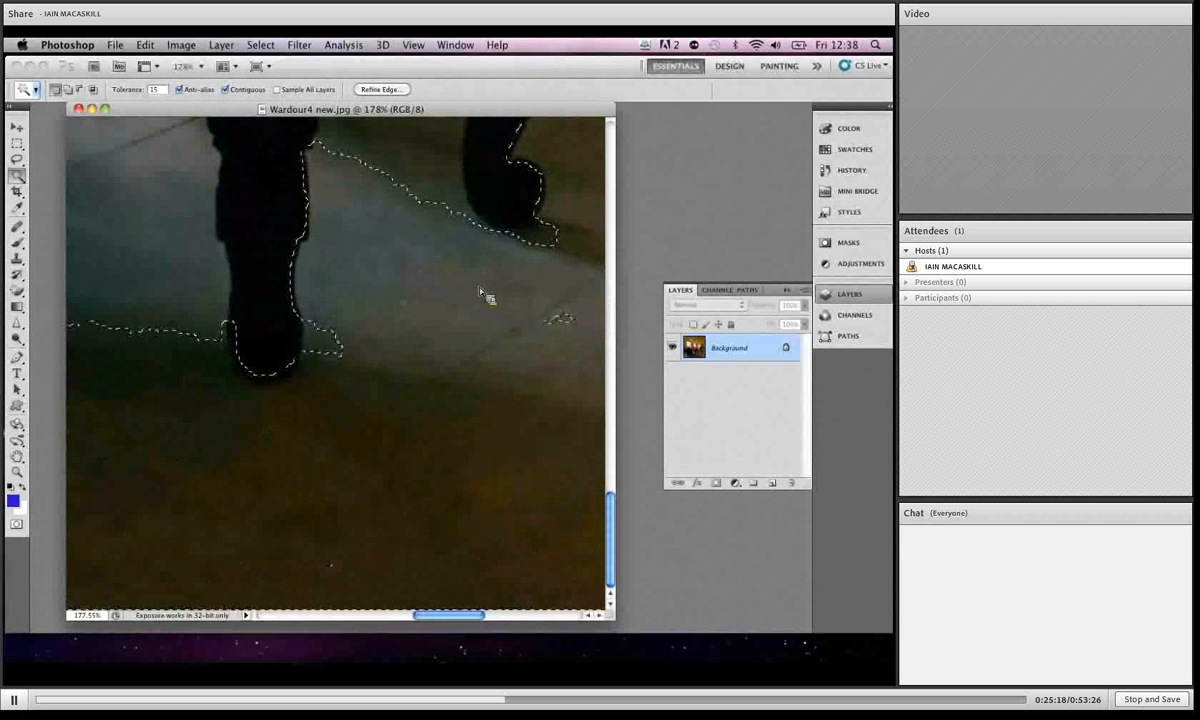
left_click(260, 45)
mouse_move(283, 219)
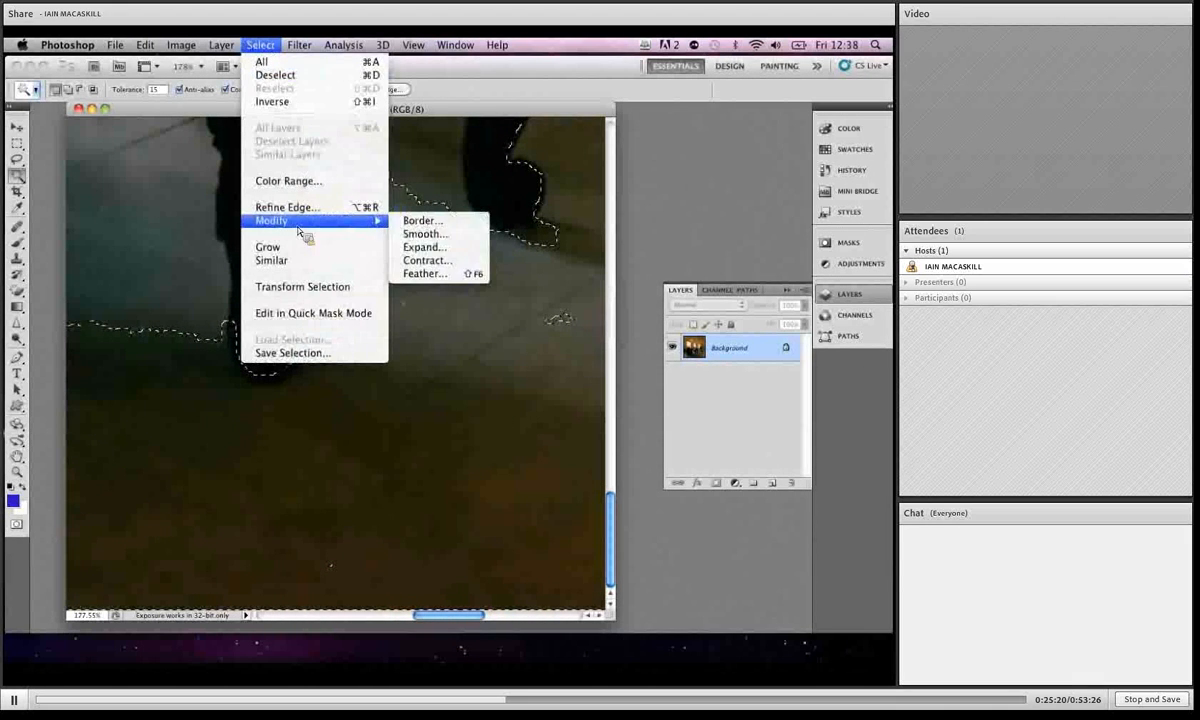
left_click(419, 257)
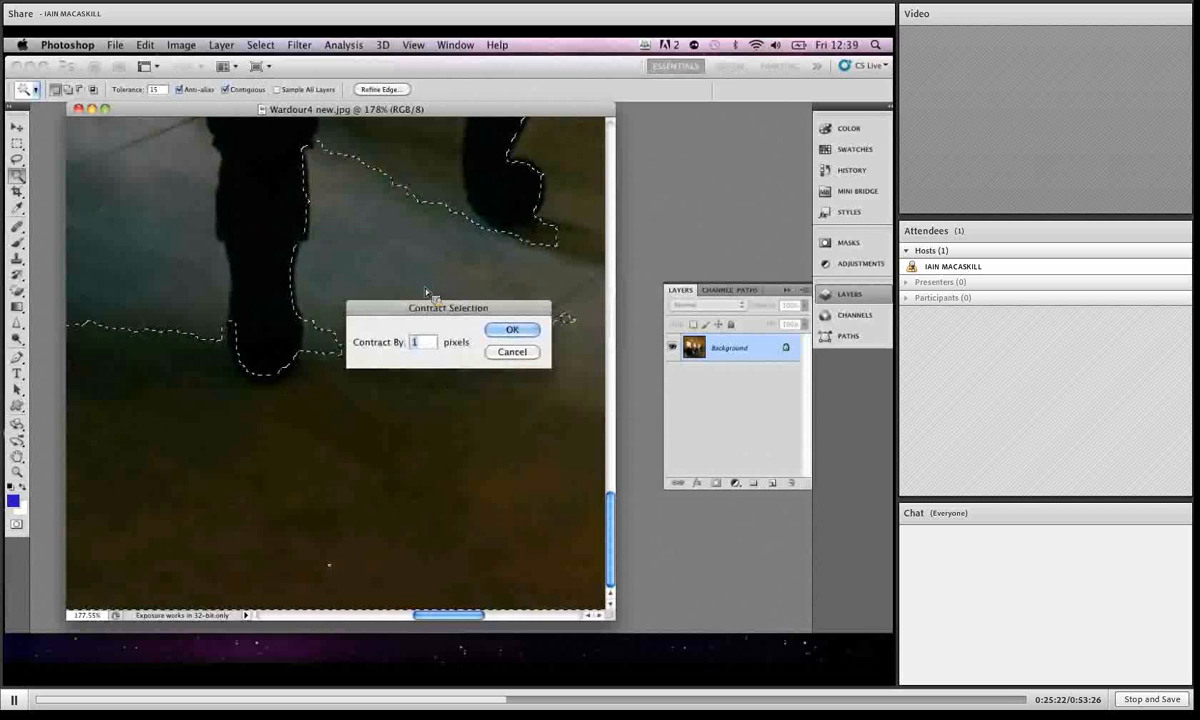
left_click(508, 331)
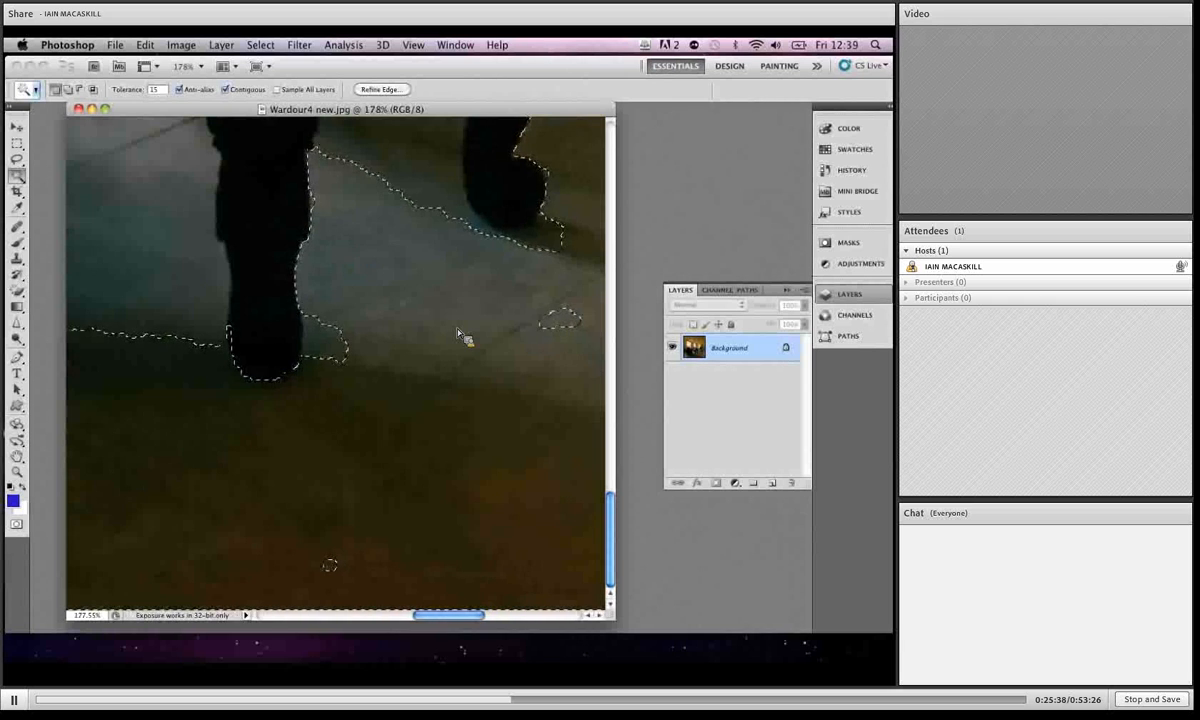
Add the floor around the striped rug, beneath the desk and near the fireplace to the selection, using tolerances of 10 and 30
key("super+0")
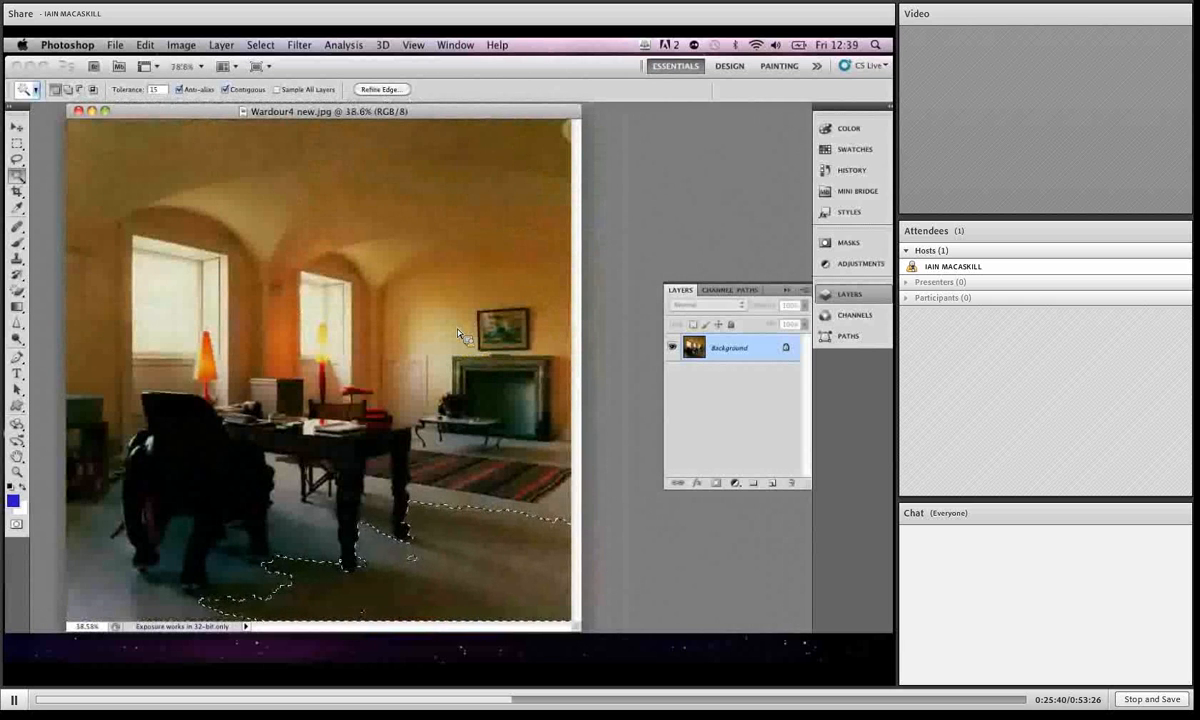
left_click(718, 289)
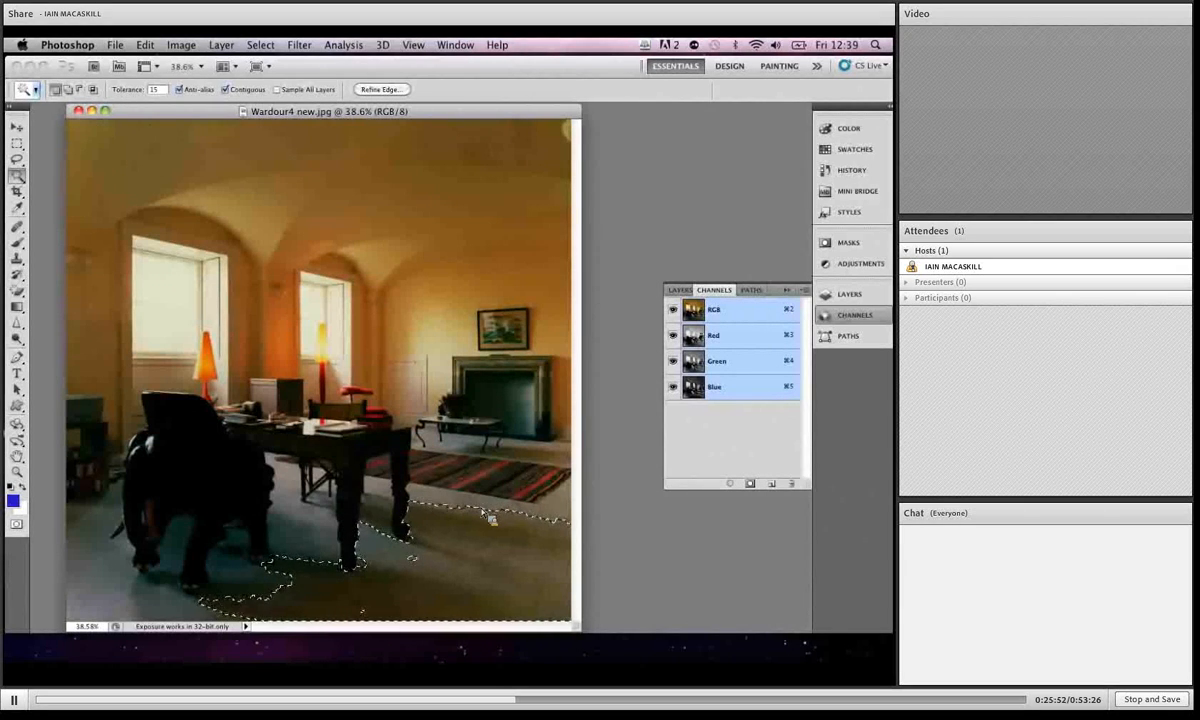
left_click(559, 510, "shift")
left_click(532, 484, "shift")
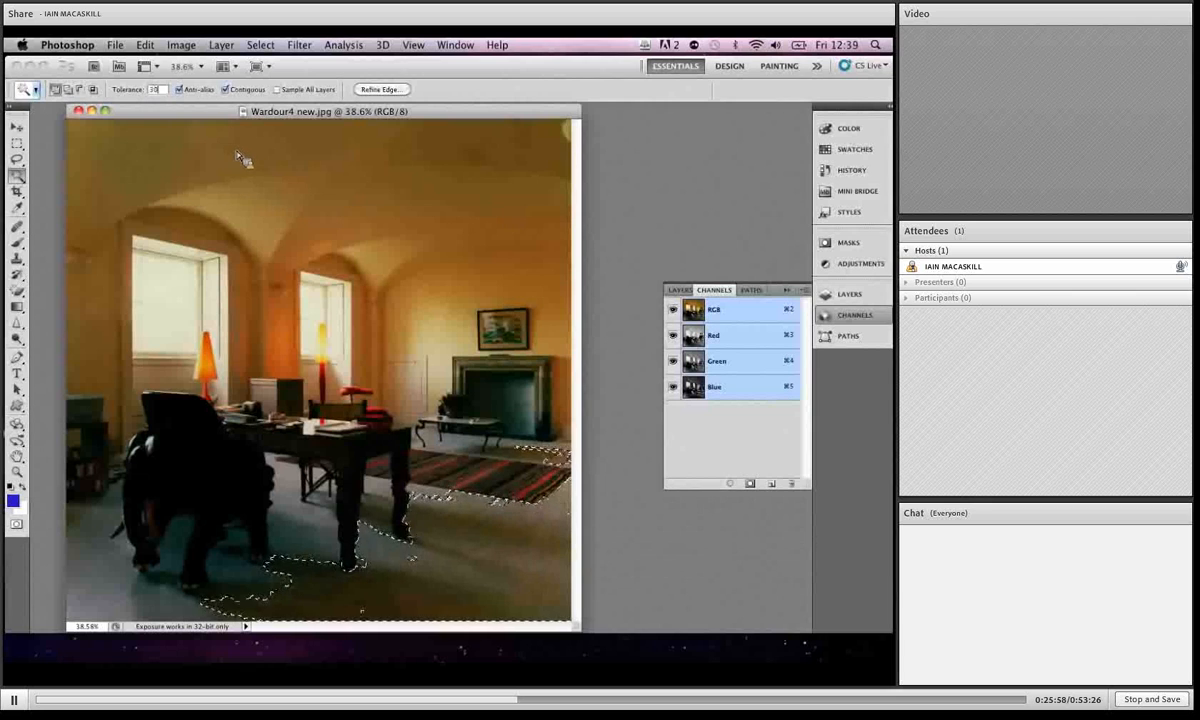
left_click(286, 488, "shift")
left_click(375, 485, "shift")
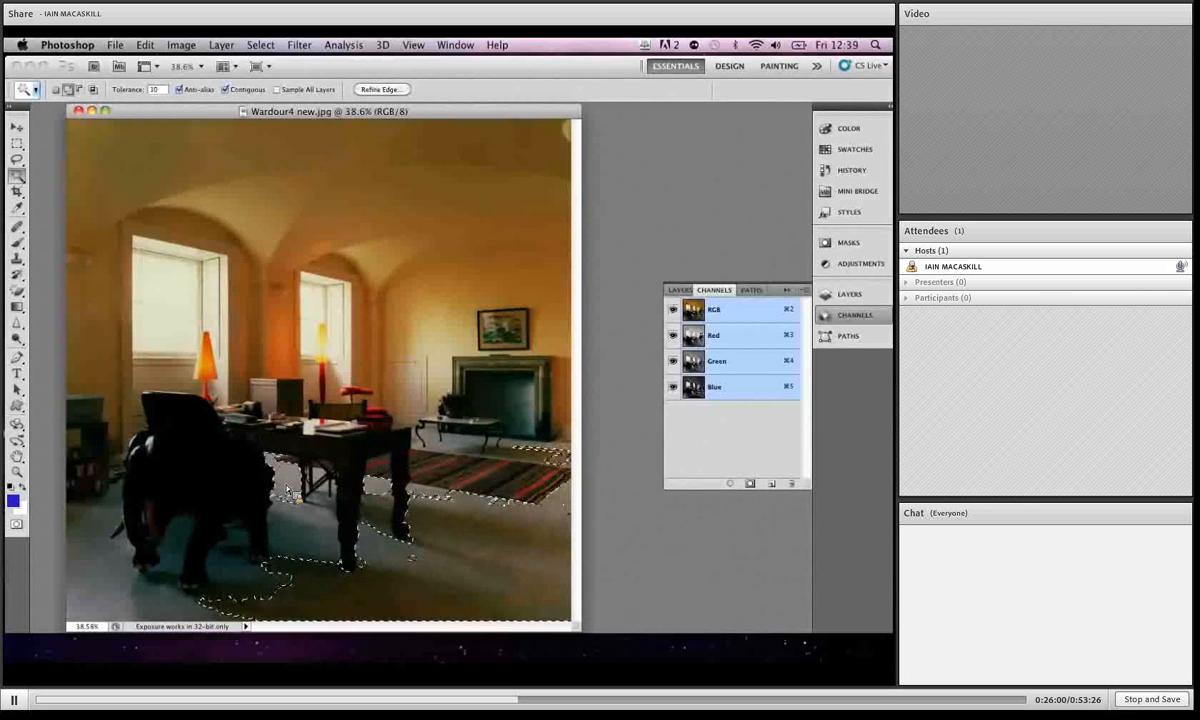
left_click(452, 446, "shift")
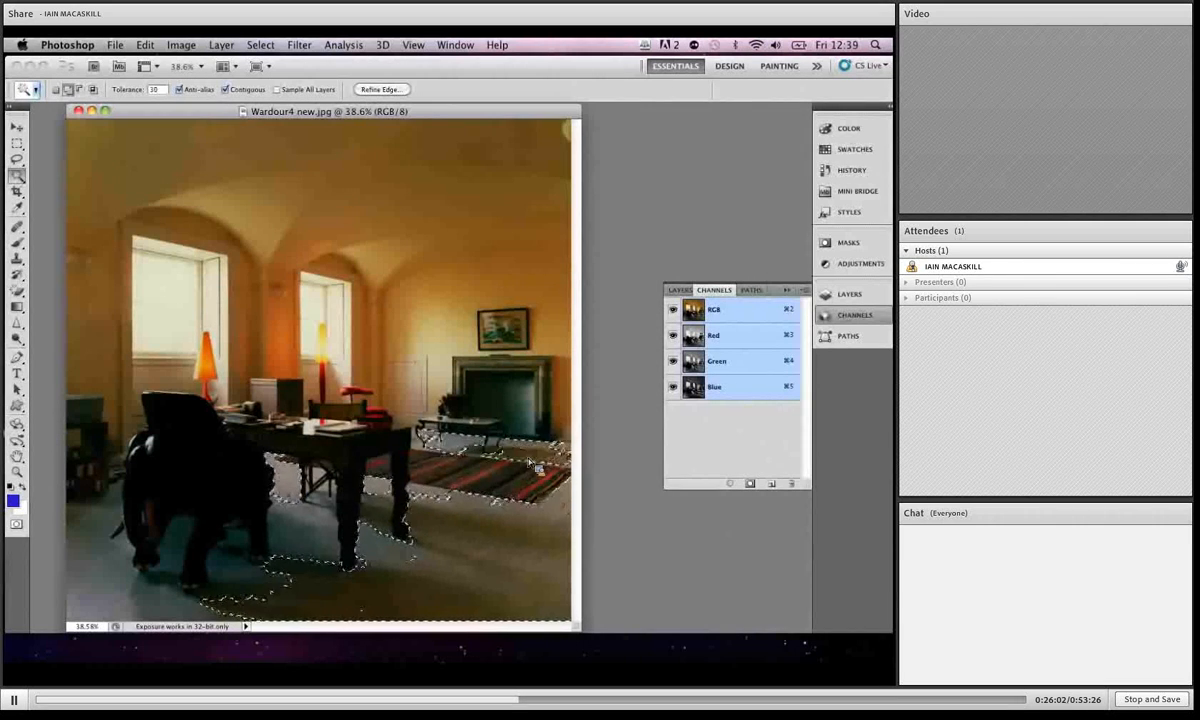
left_click(482, 455, "shift")
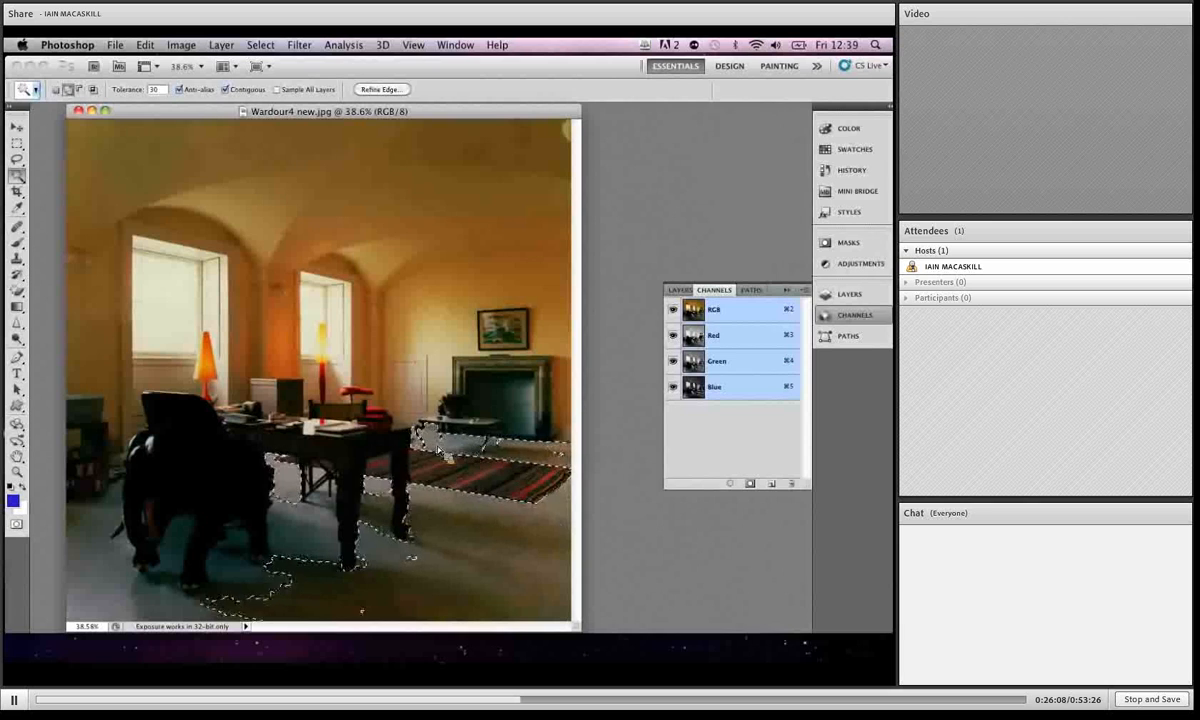
Add the remaining floor patches under the desk and around the black elephant to the selection at tolerance 30
left_click(322, 520)
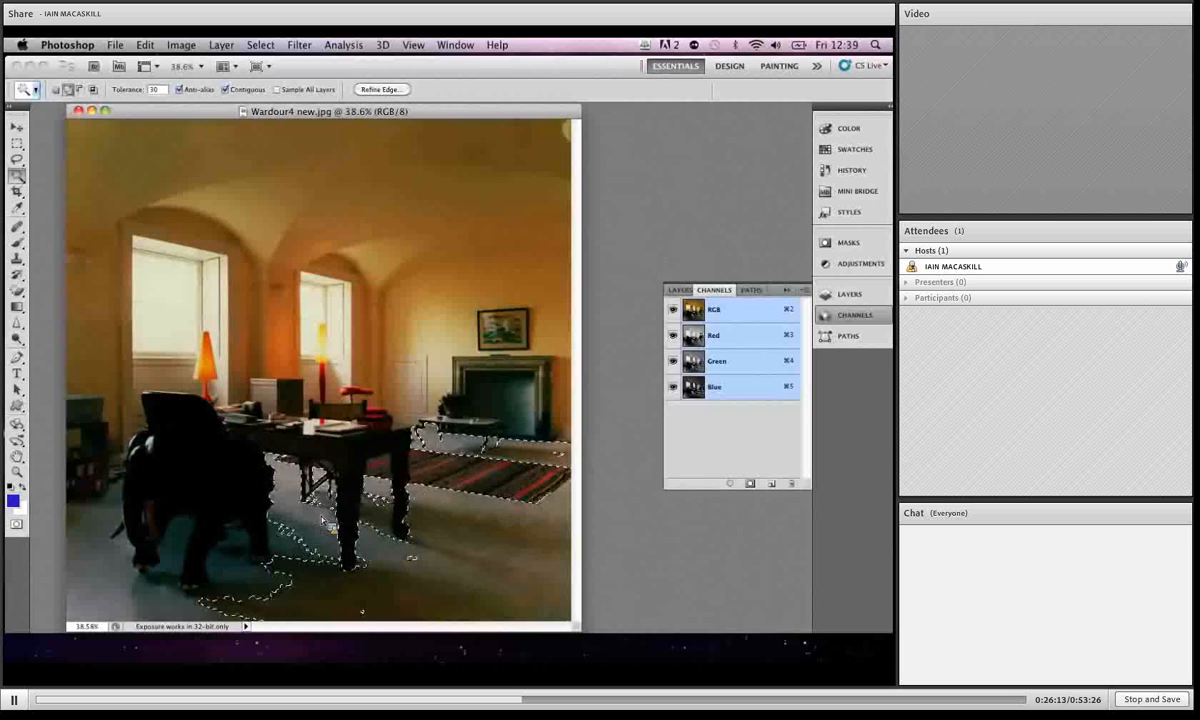
left_click(253, 568)
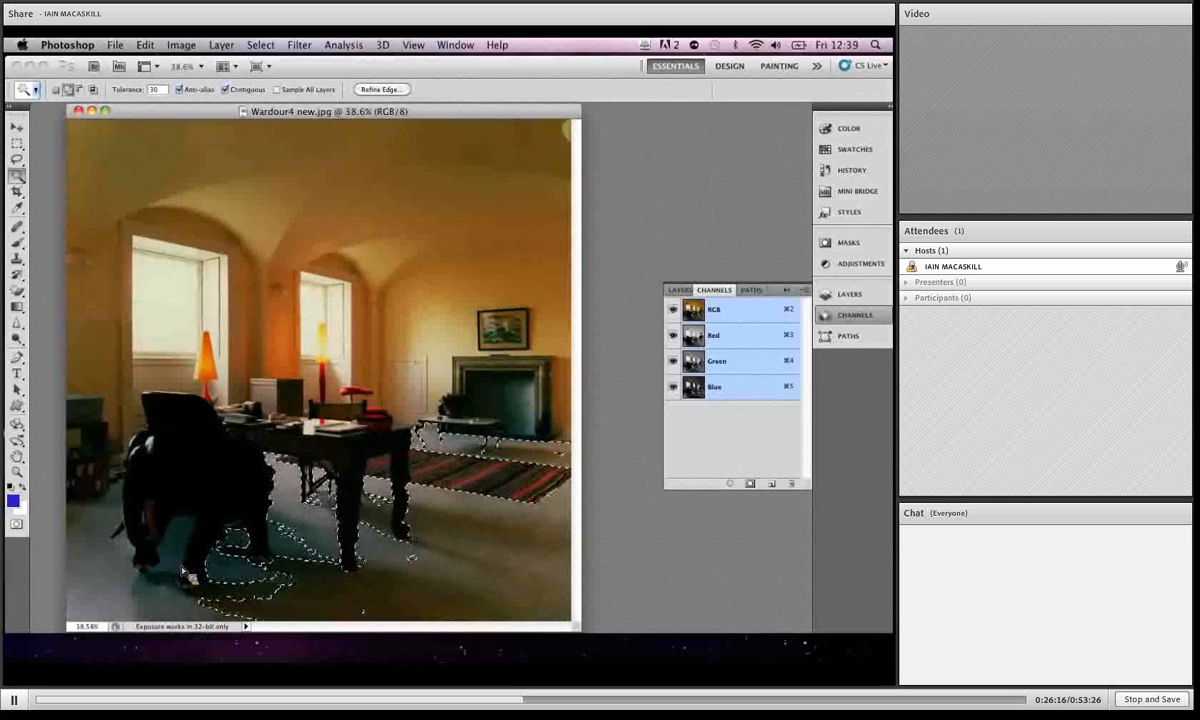
left_click(110, 579)
left_click(107, 577)
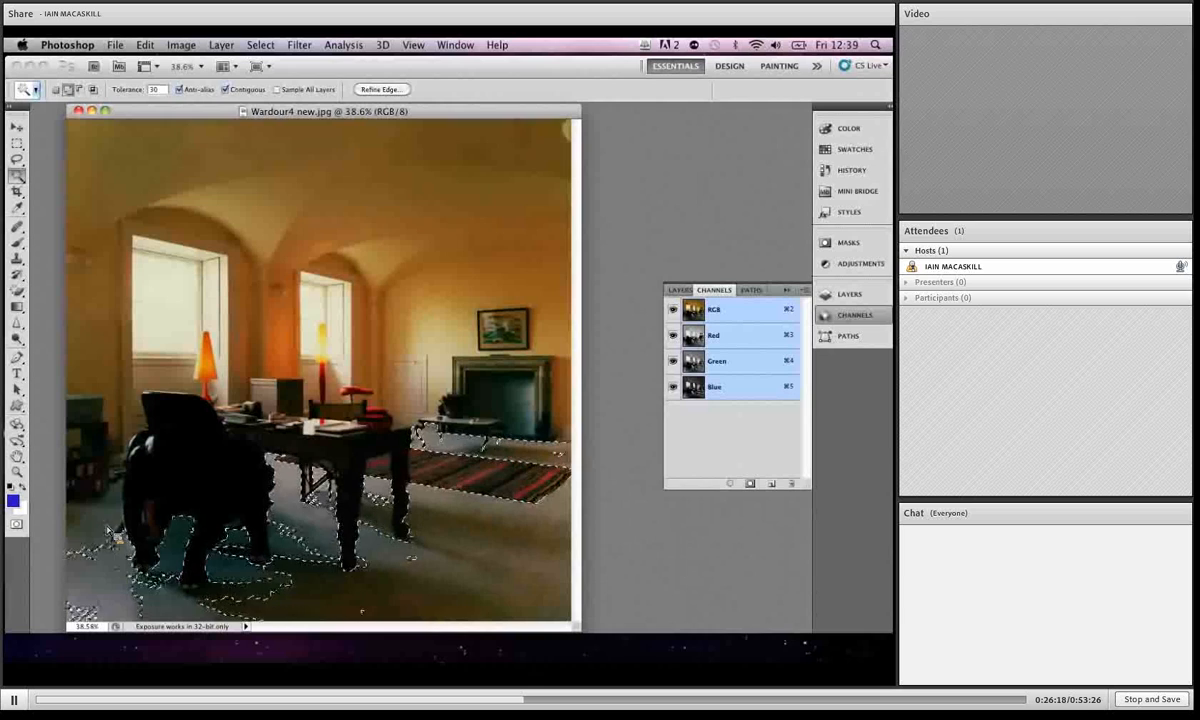
left_click(222, 608)
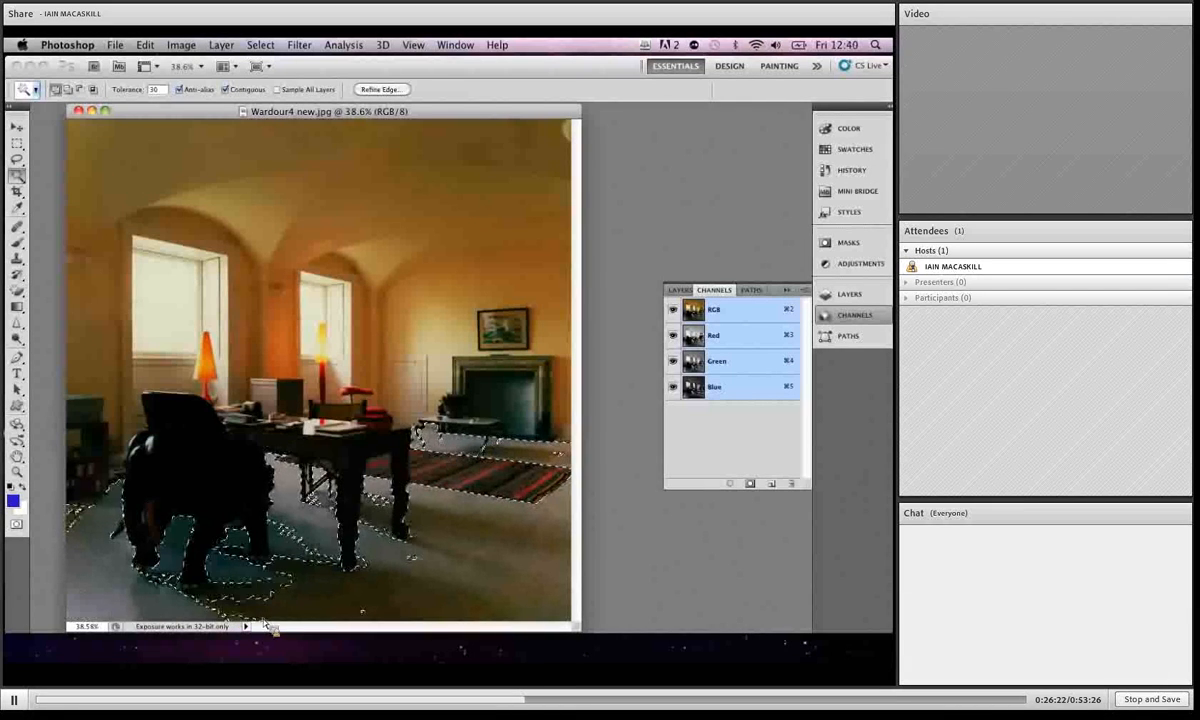
left_click(302, 563)
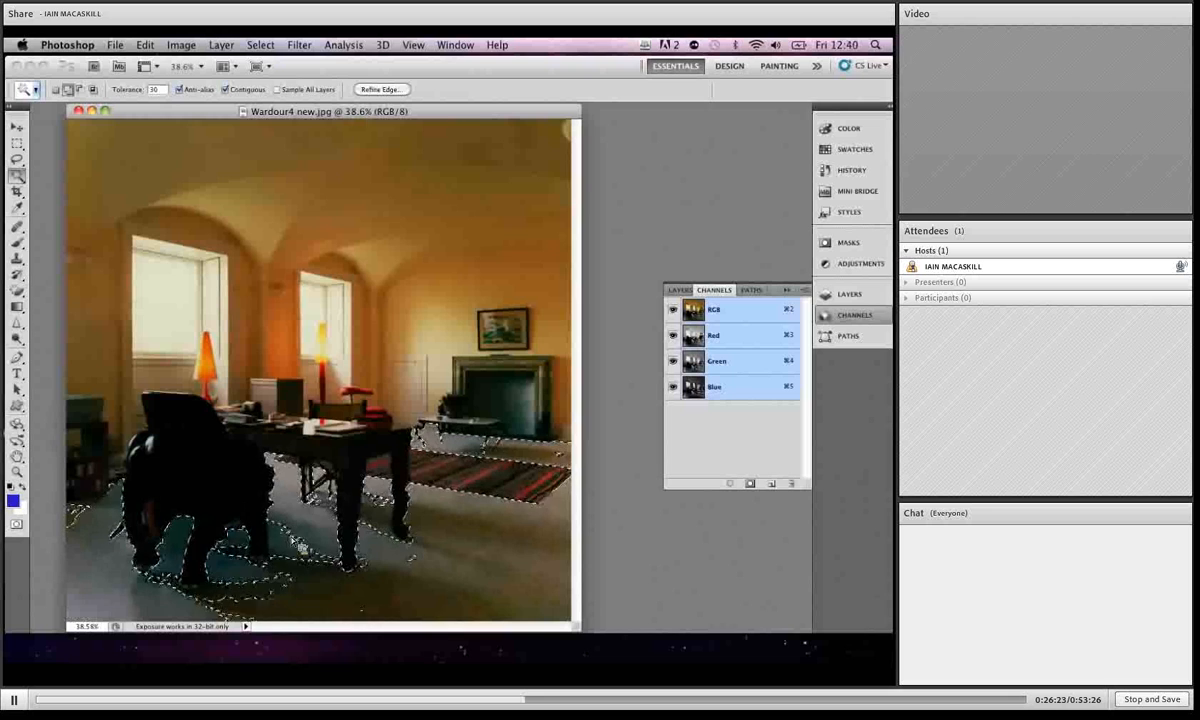
left_click(414, 568)
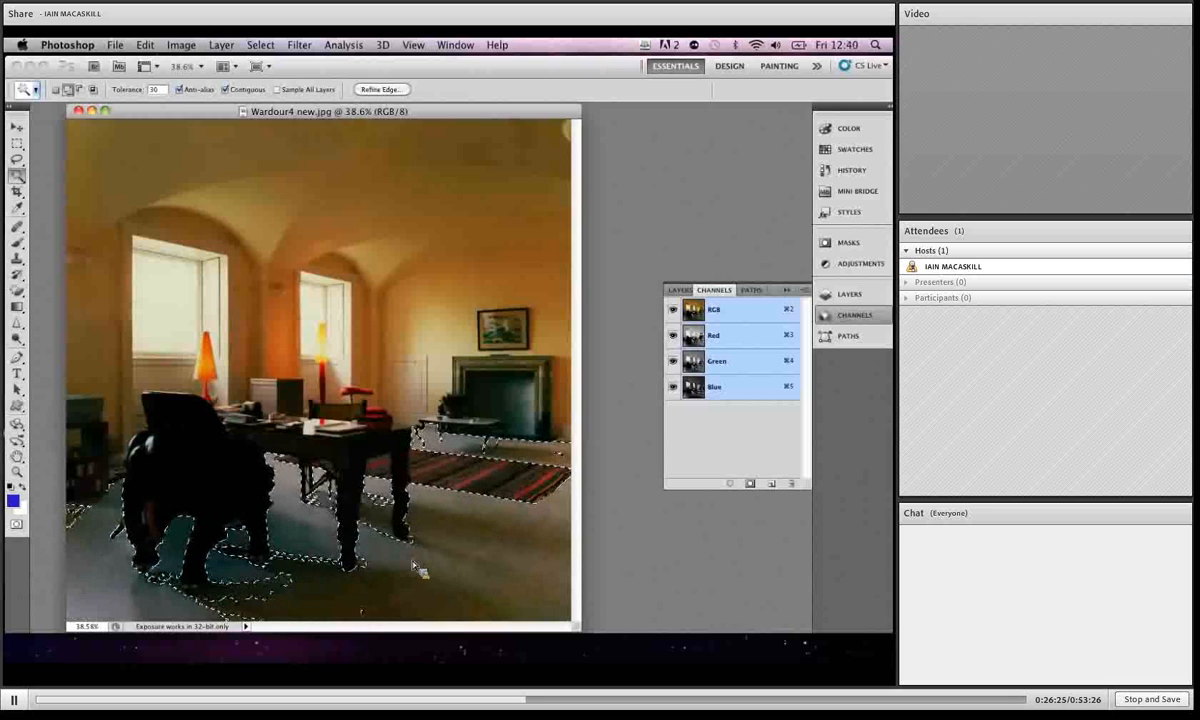
left_click(359, 607)
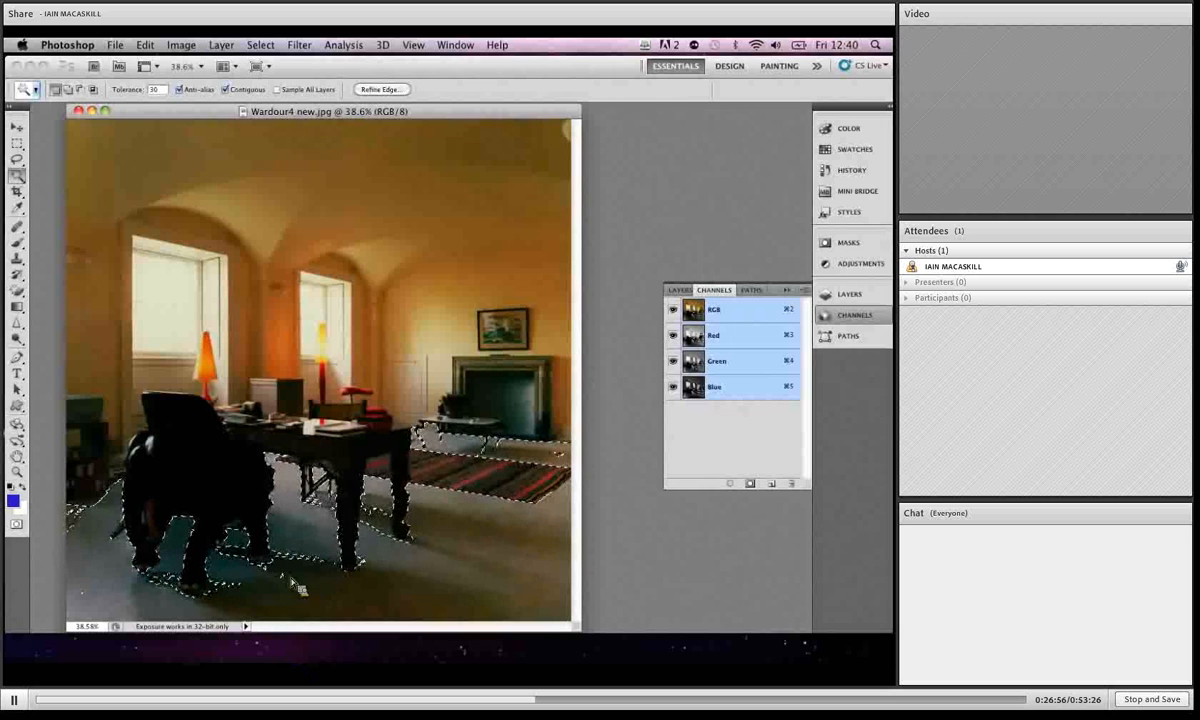
Save the floor selection as an alpha channel and create a new layer above the Background
left_click(750, 484)
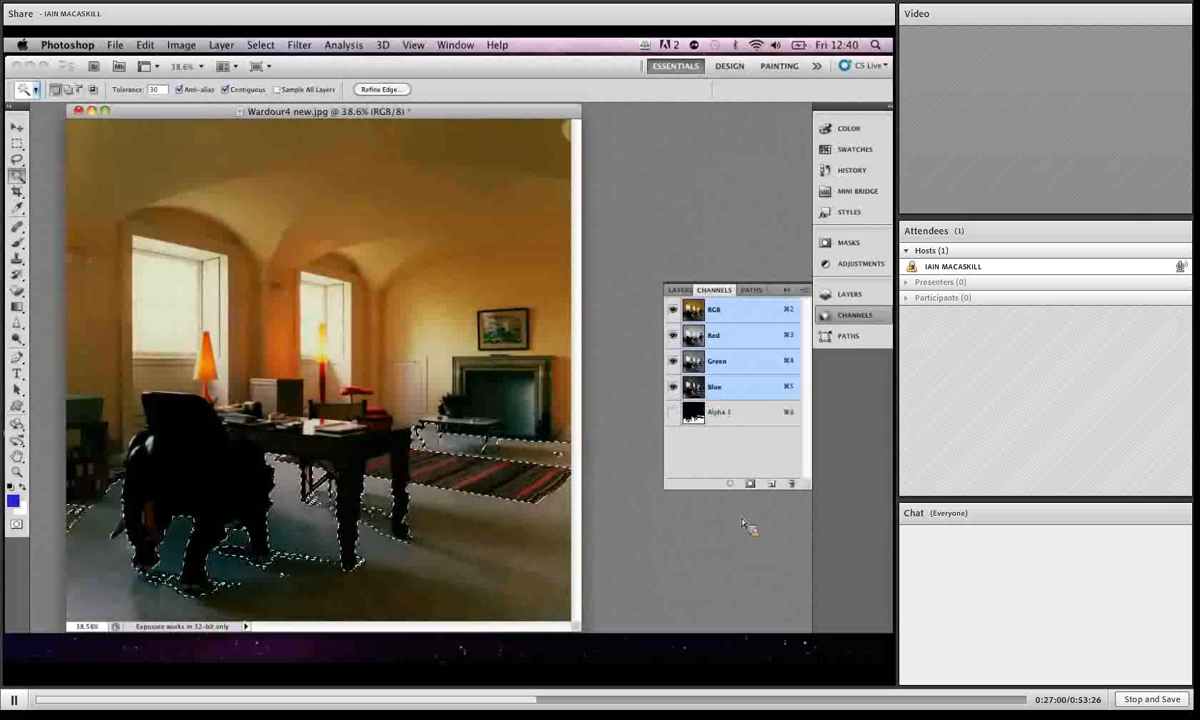
left_click(680, 290)
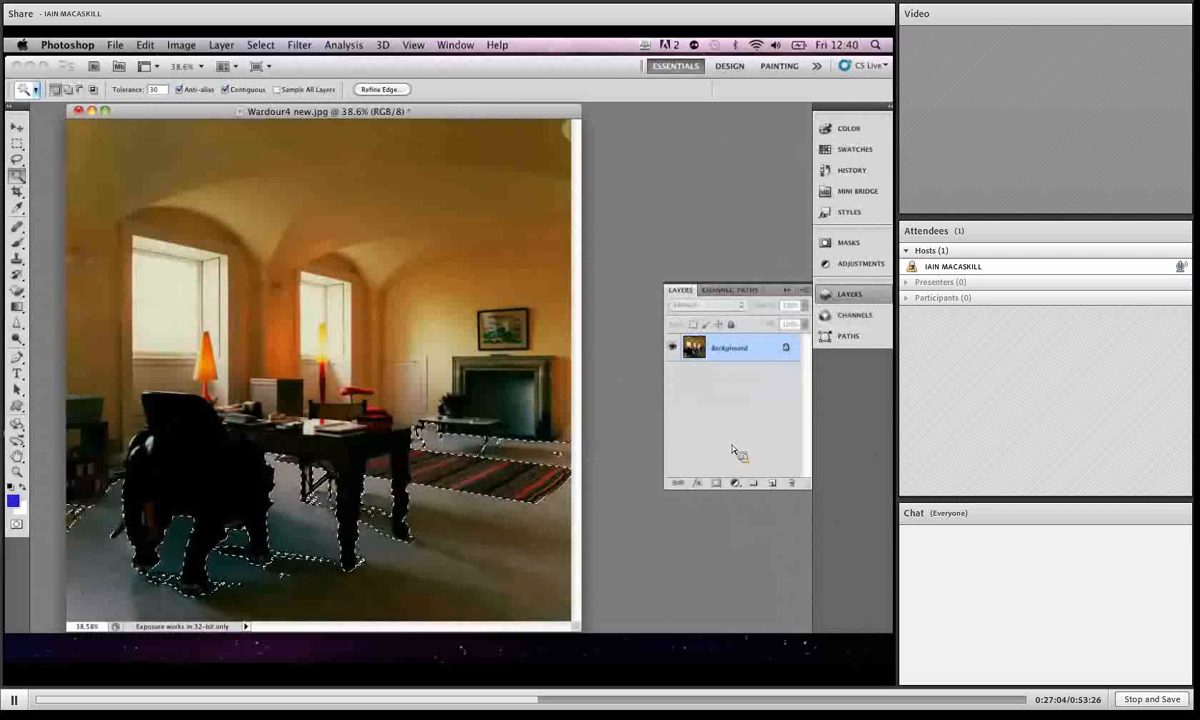
left_click(772, 483)
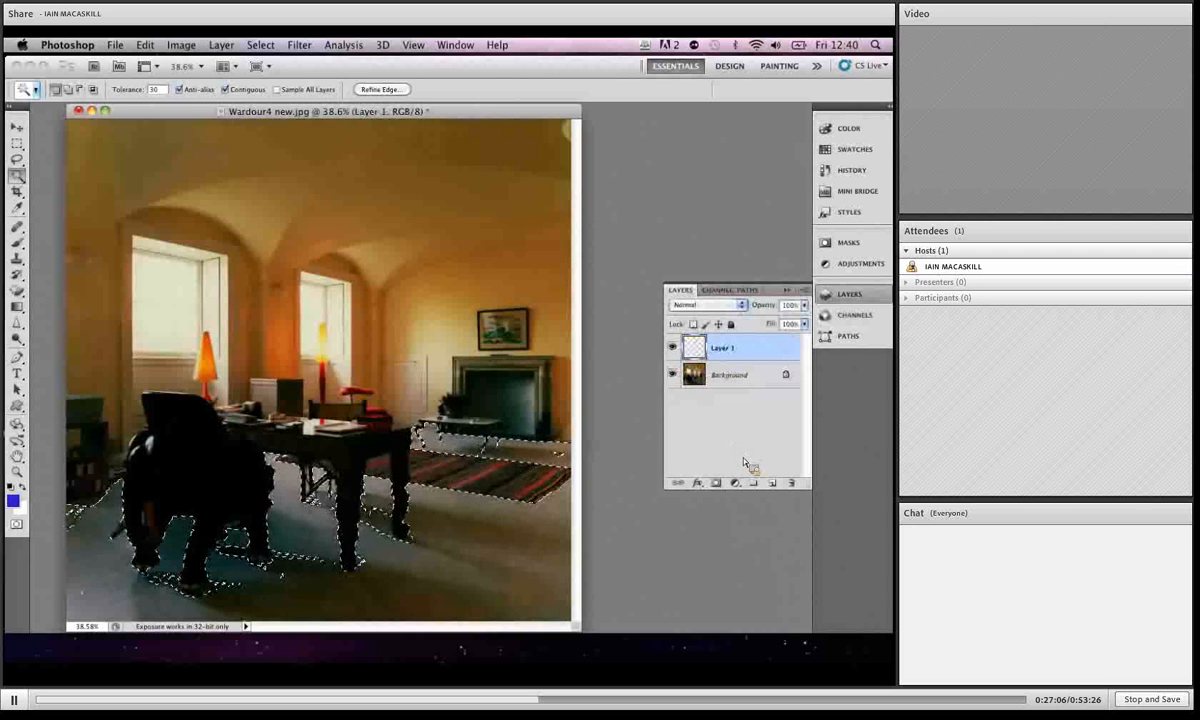
Sample the floor colour in front of the rug, fill the selection with it on the new layer, and deselect
left_click(17, 207)
left_click(534, 524)
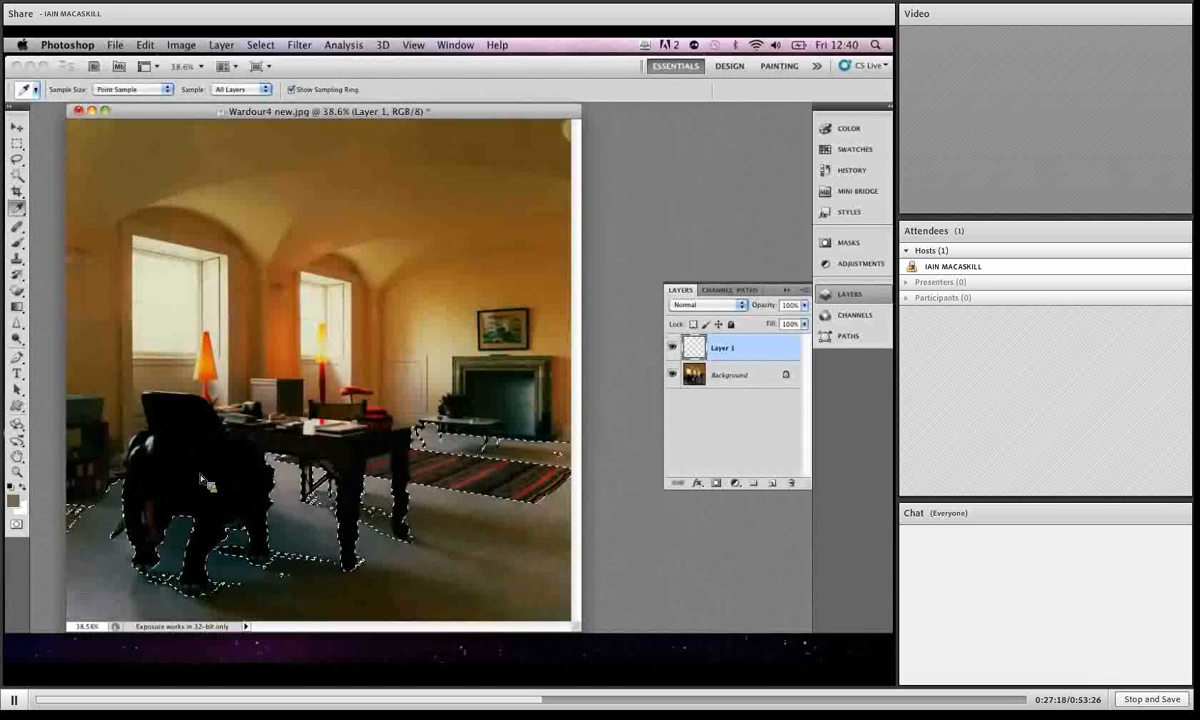
key("alt+BackSpace")
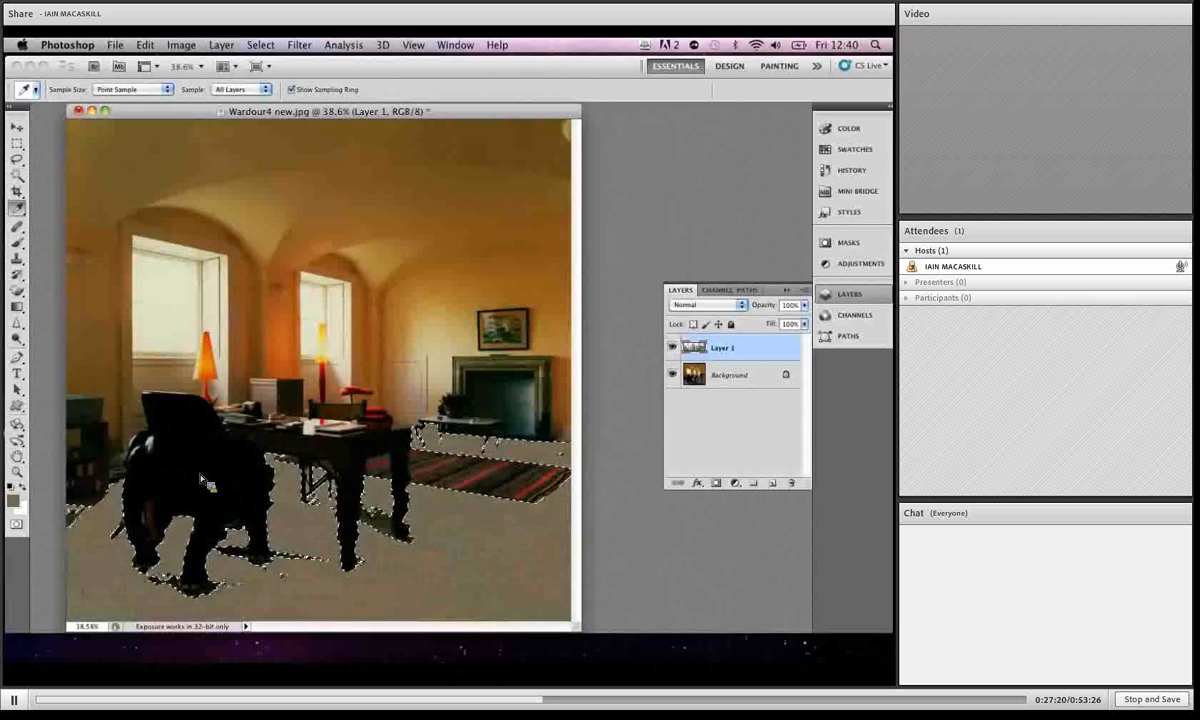
key("super+d")
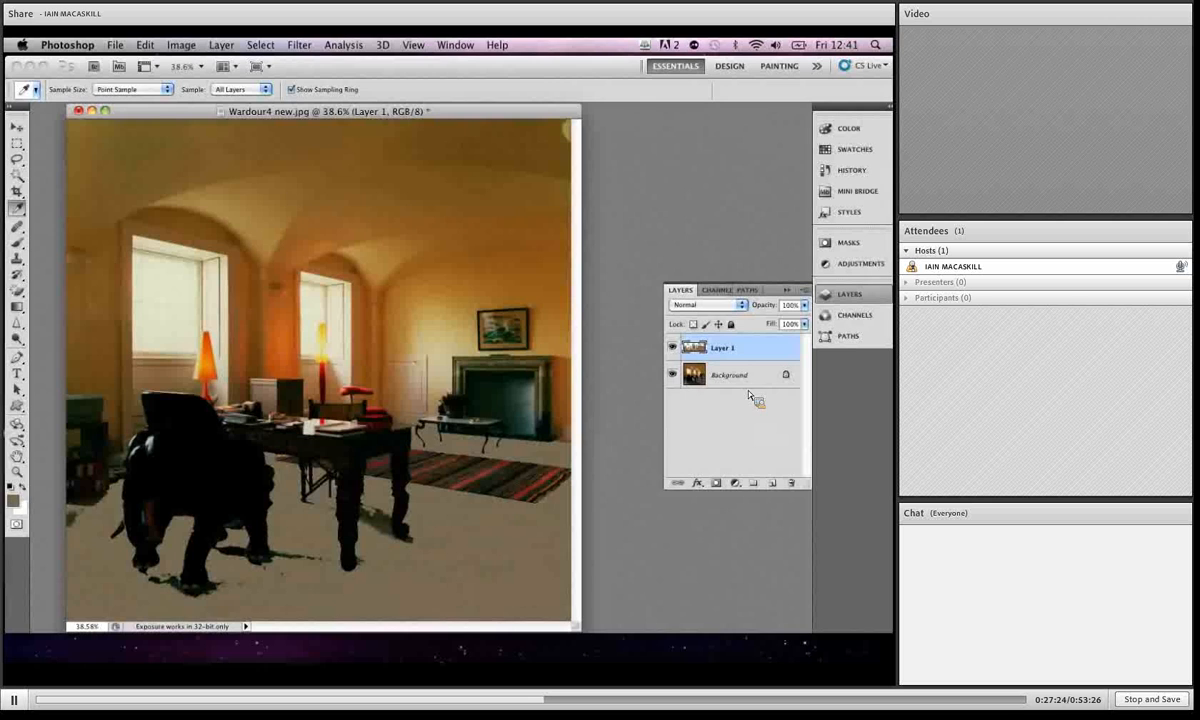
Set the floor fill layer's blending mode to Color and recolour it purple with Hue/Saturation, using saturation +40
left_click(700, 304)
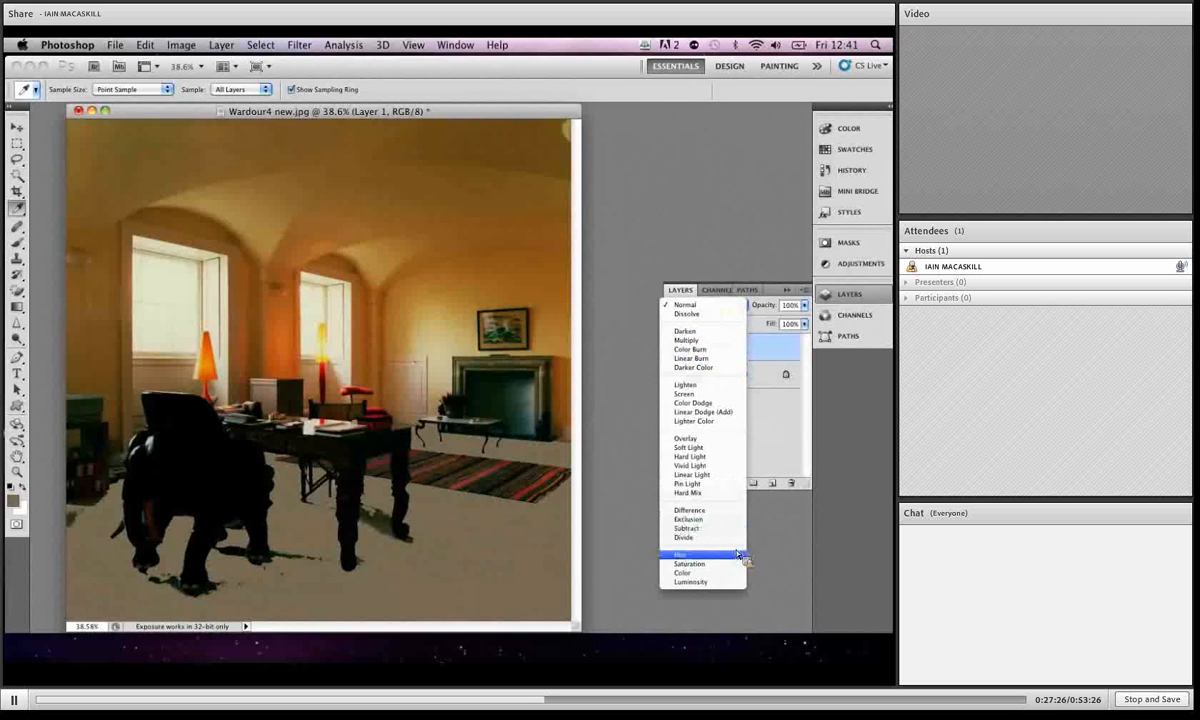
left_click(730, 573)
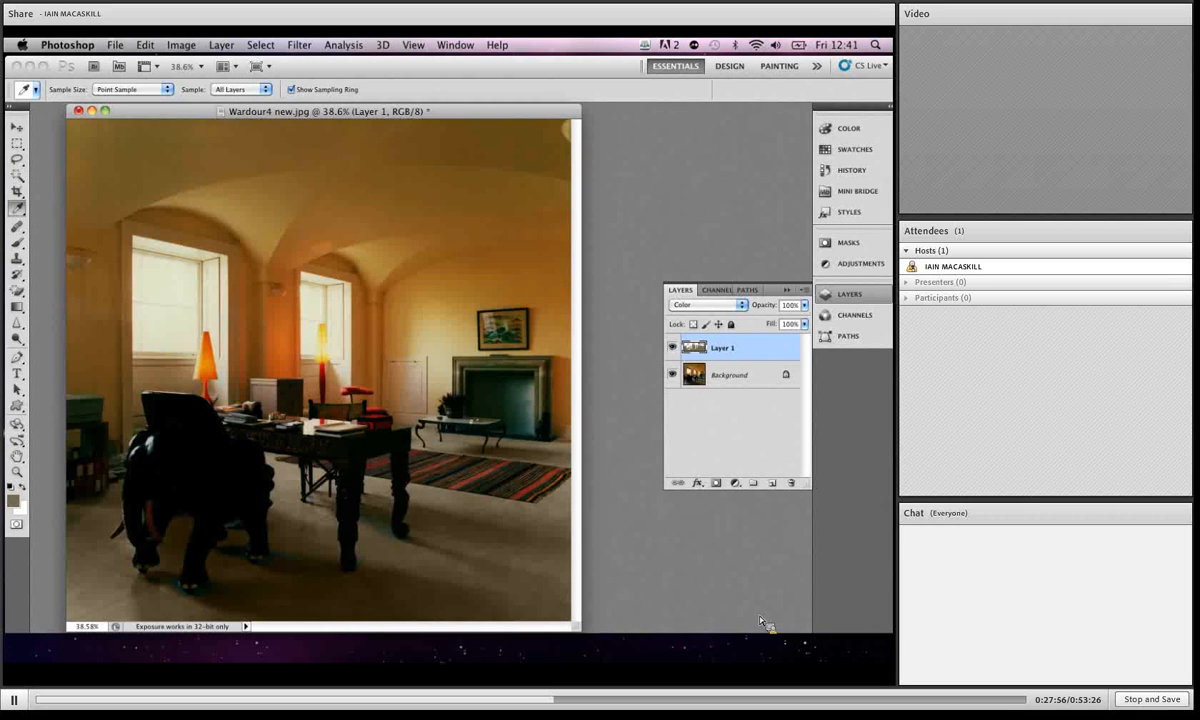
key("super+u")
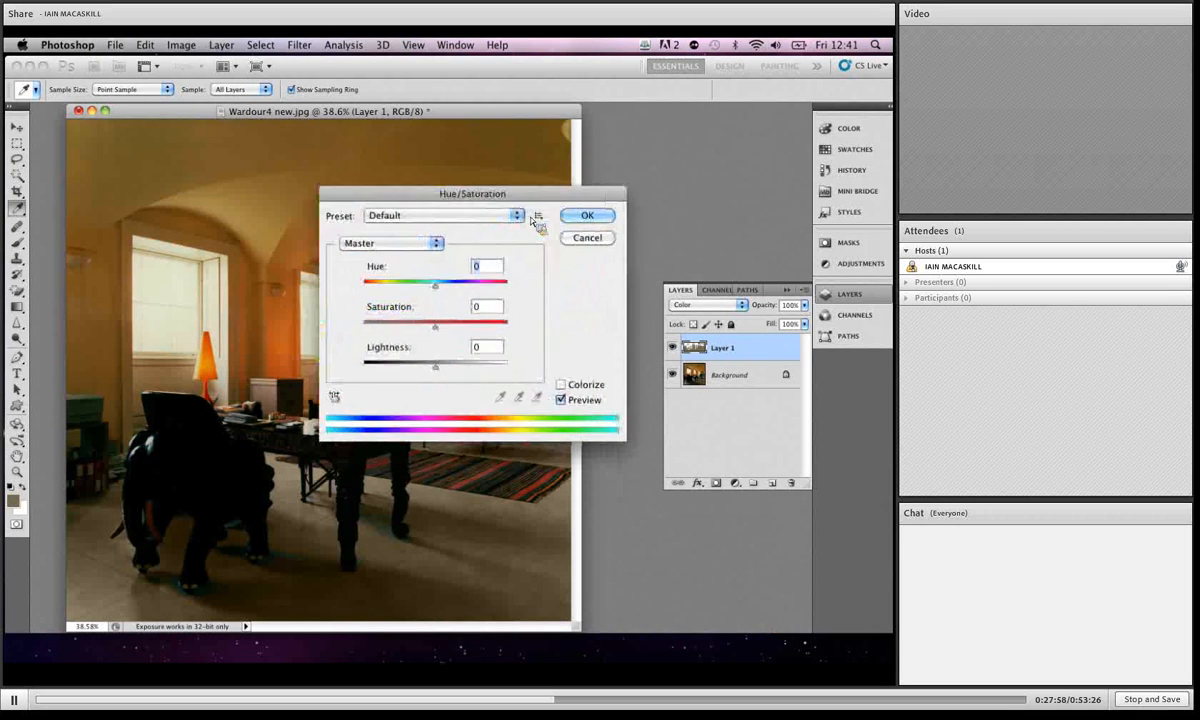
left_click_drag(535, 222, 560, 94)
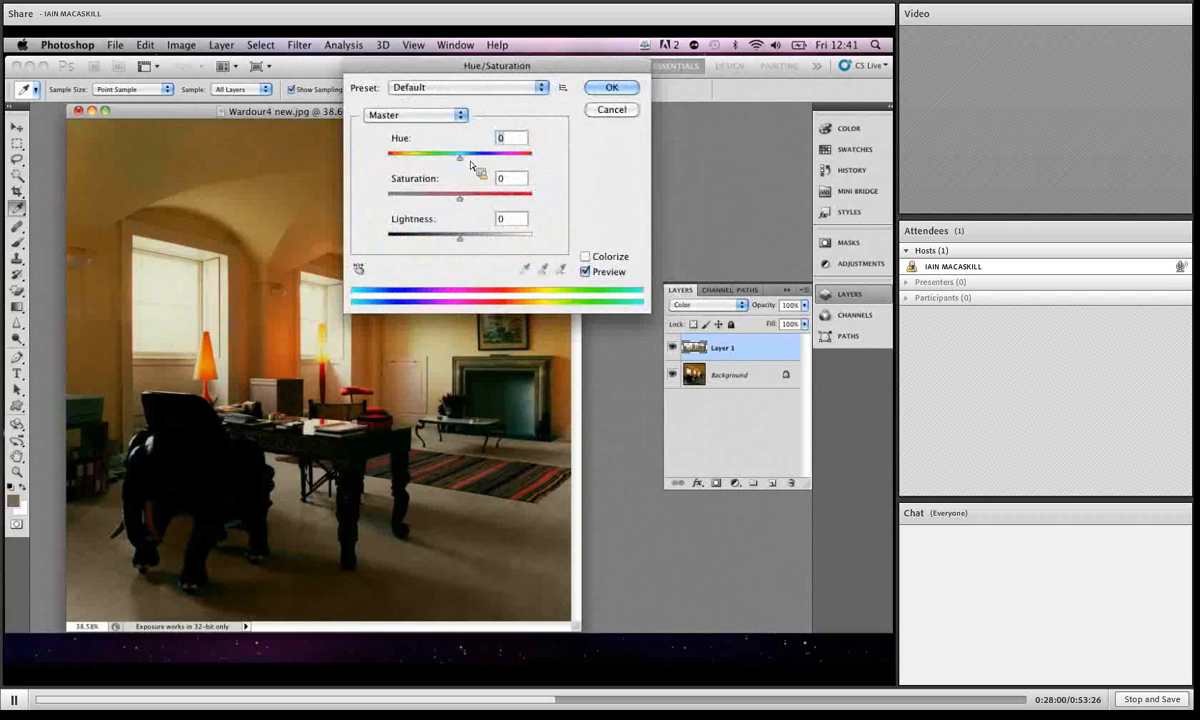
left_click_drag(461, 158, 502, 160)
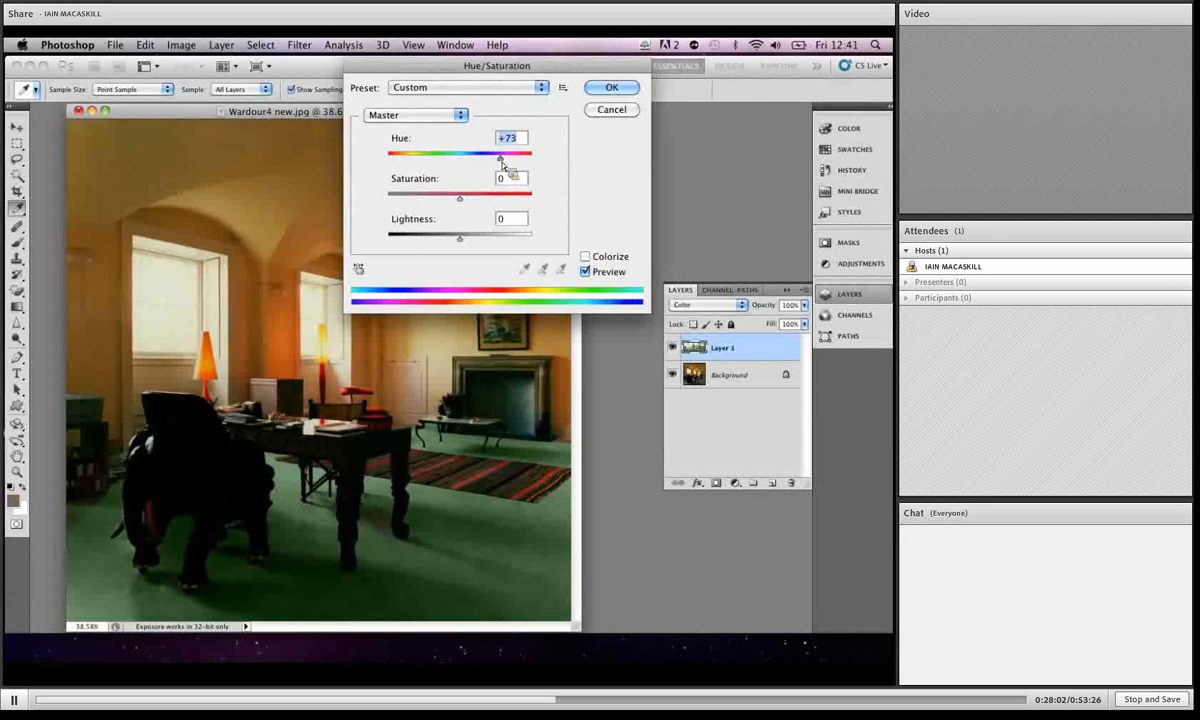
left_click_drag(460, 198, 407, 172)
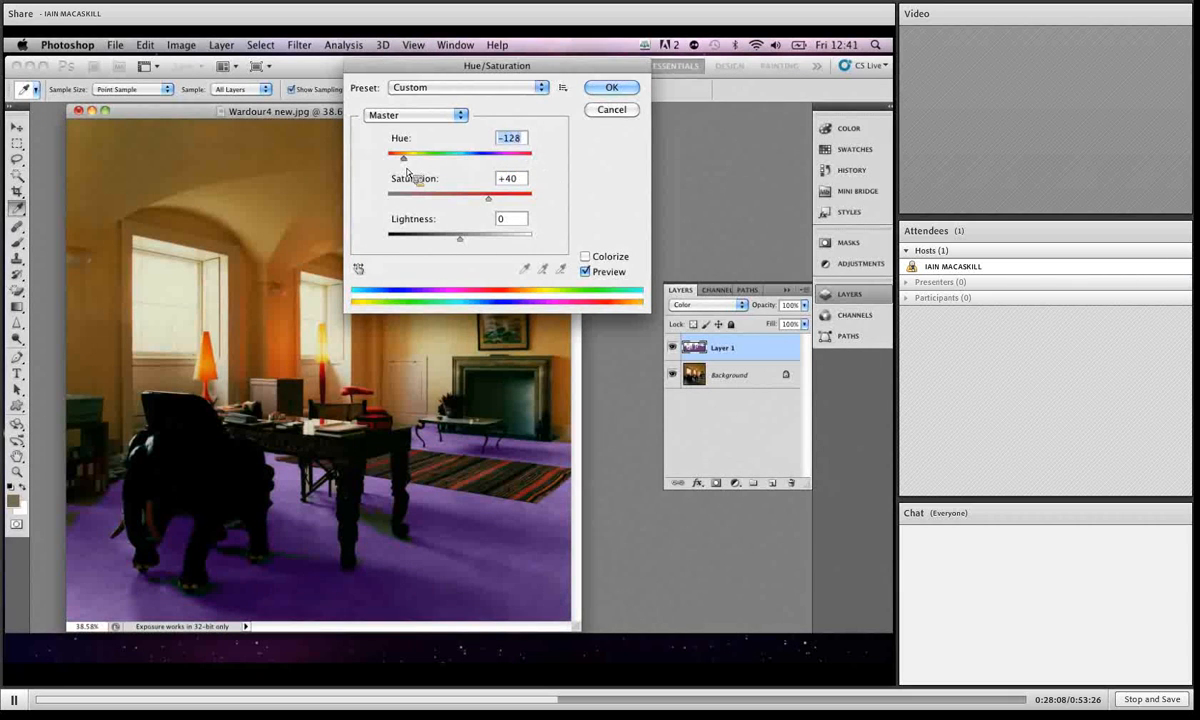
left_click(598, 88)
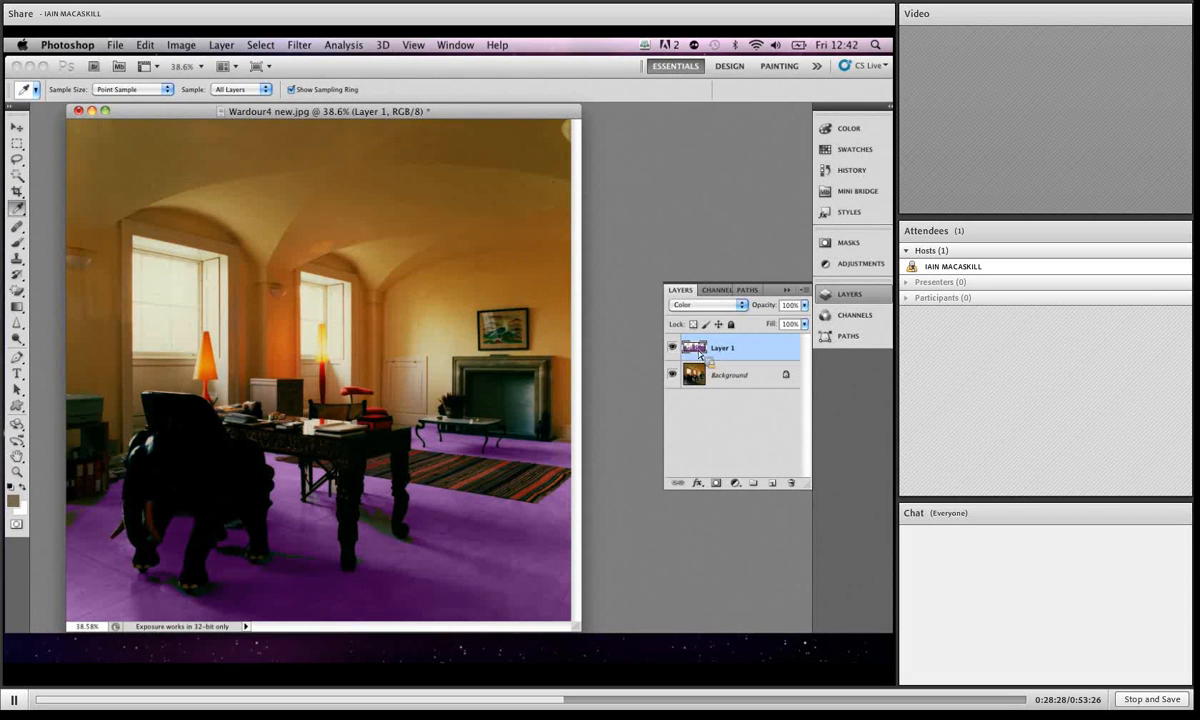
Set the layer thumbnails to show the entire document instead of the layer bounds
left_click_drag(699, 353, 474, 543)
left_click_drag(500, 492, 719, 430)
left_click(804, 290)
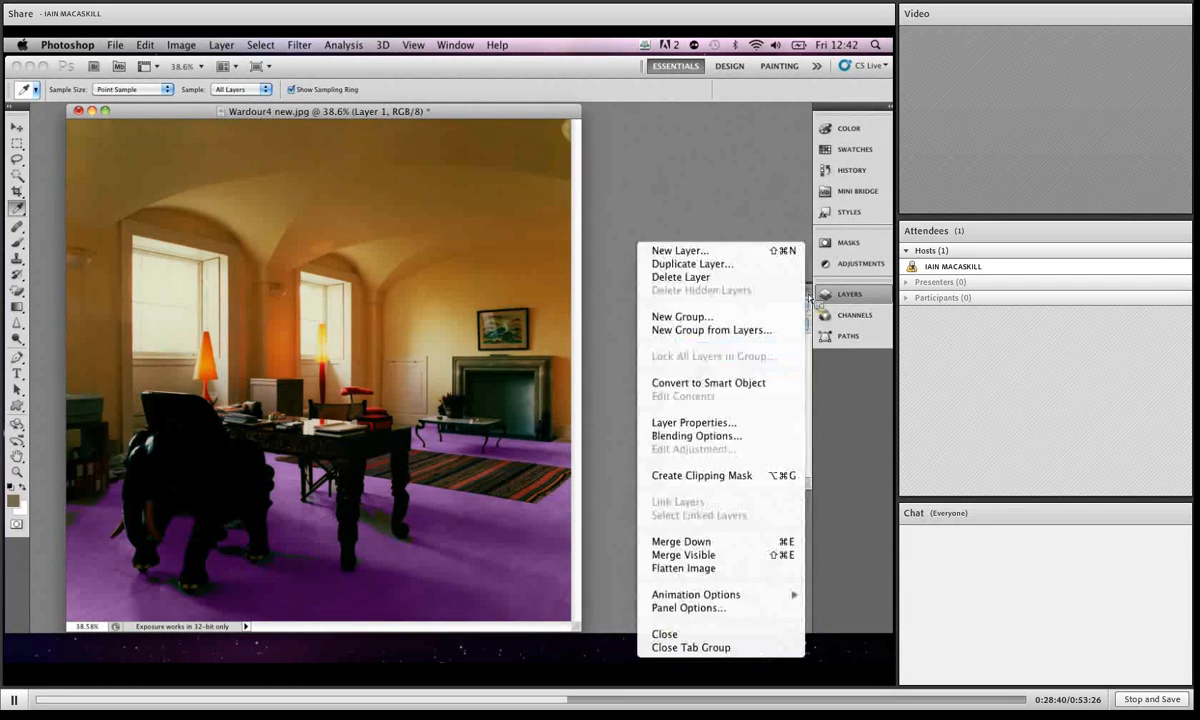
left_click(705, 608)
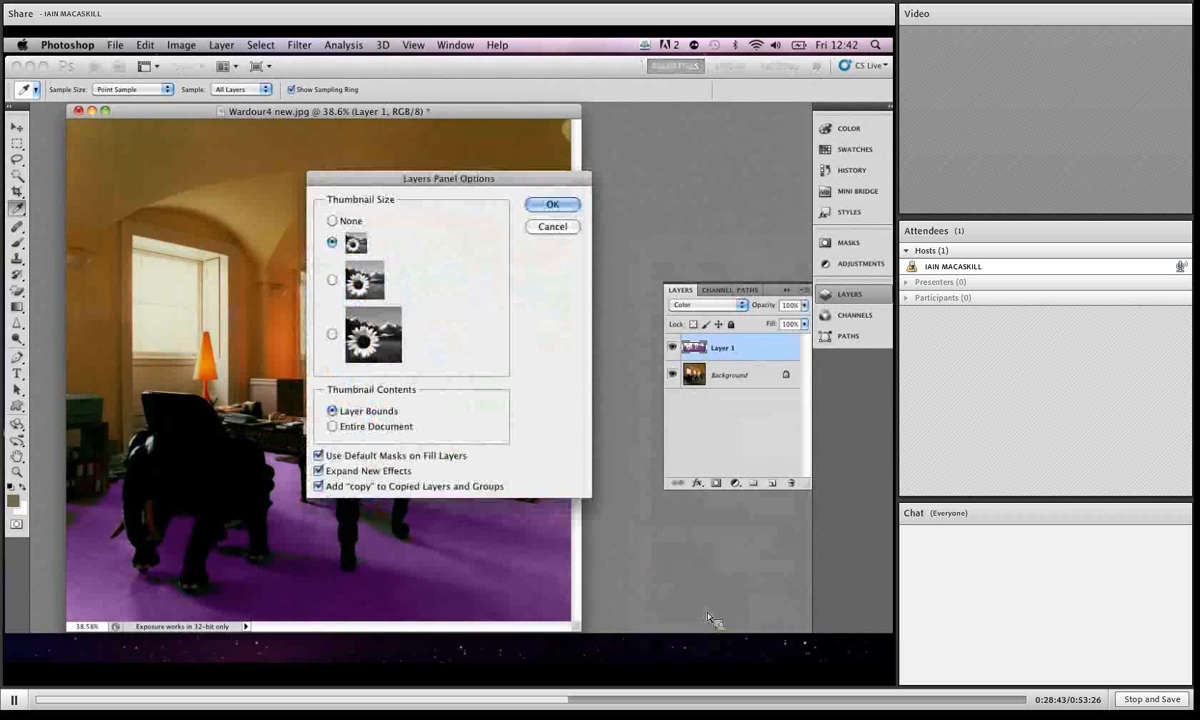
left_click(334, 427)
left_click(546, 206)
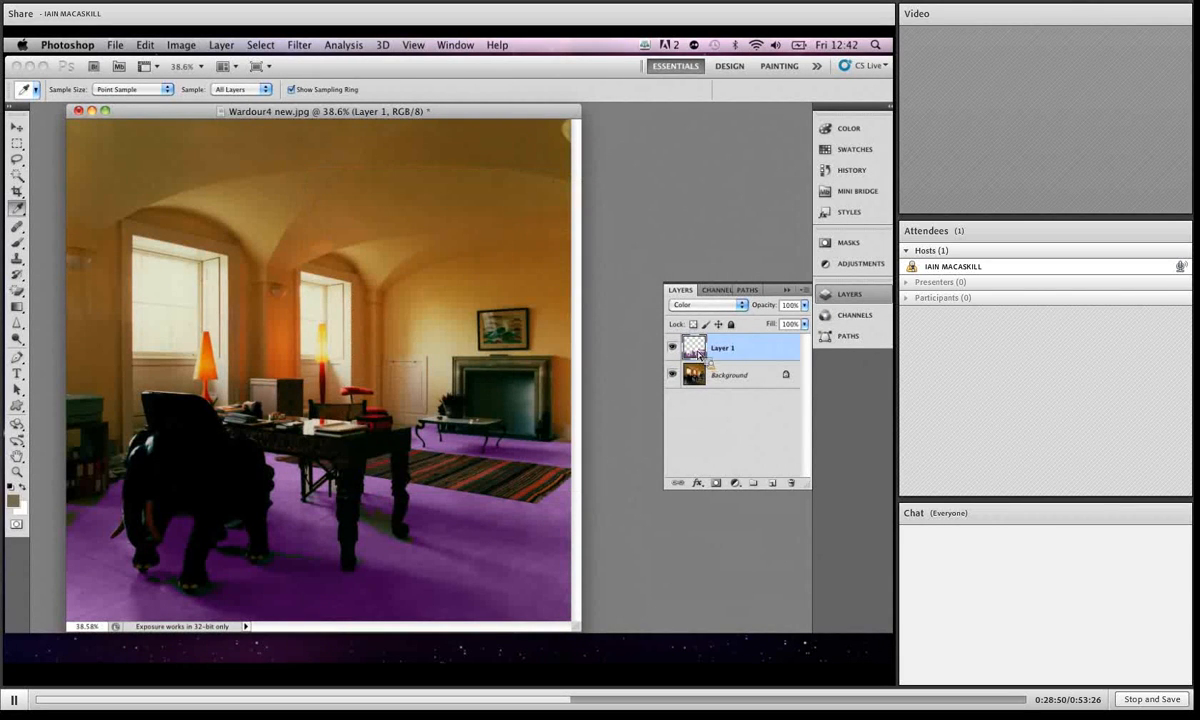
left_click_drag(689, 348, 706, 366)
left_click_drag(705, 415, 619, 378)
Close Wardour4 new.jpg without saving and open balloons.tif from the Blending modes folder in an enlarged window
left_click(79, 111)
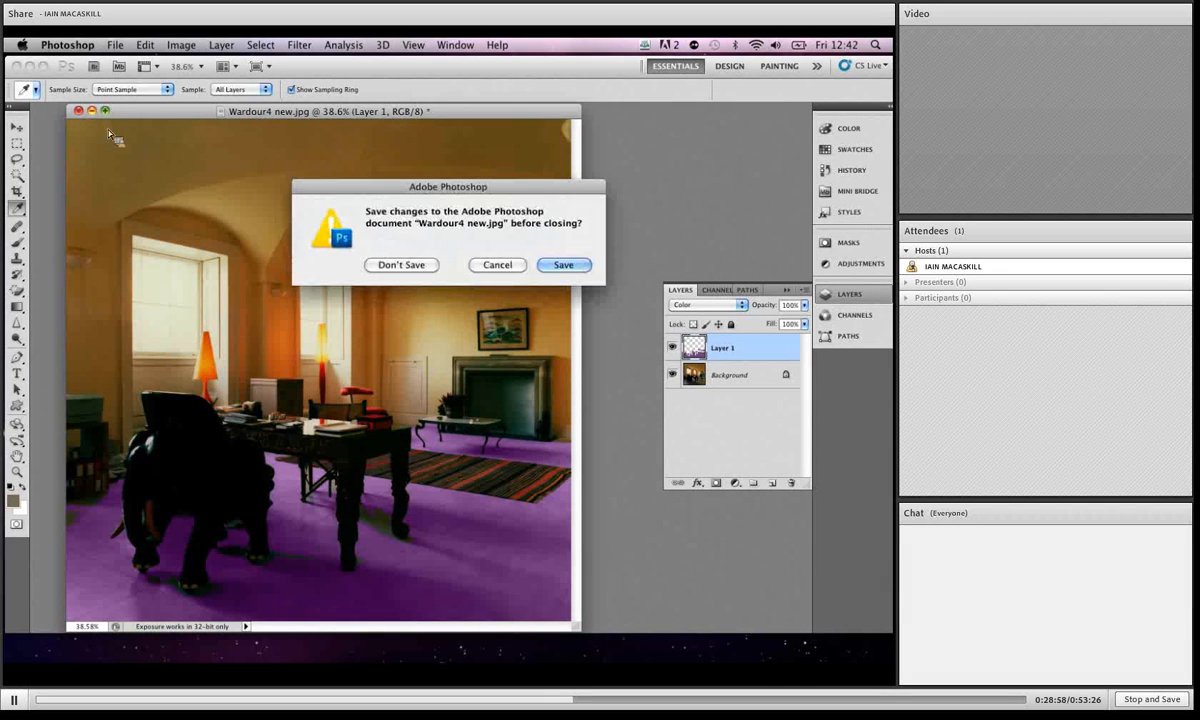
left_click(372, 264)
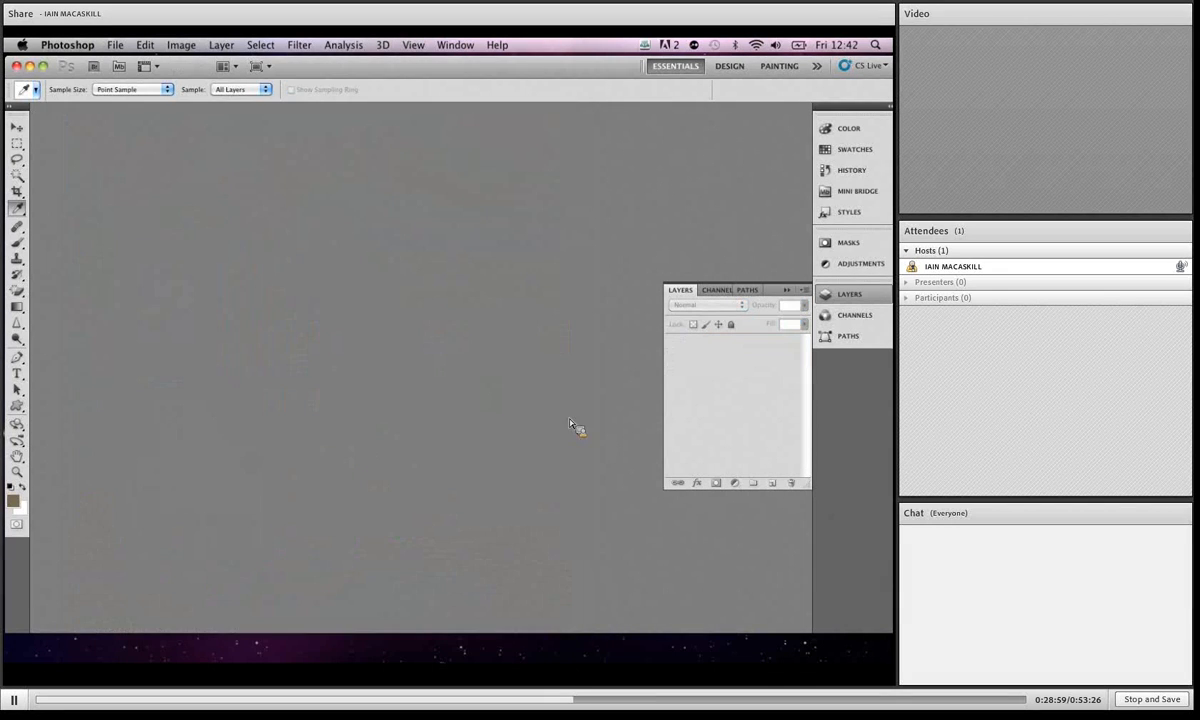
left_click(116, 46)
left_click(132, 72)
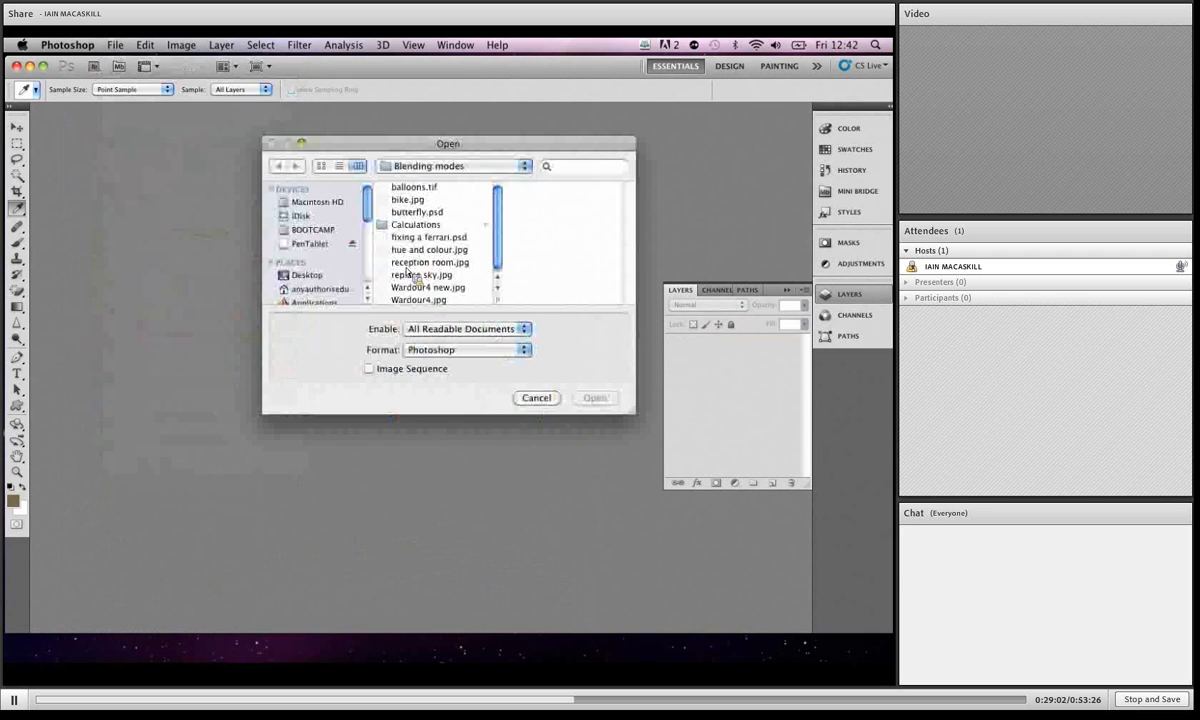
double_click(414, 188)
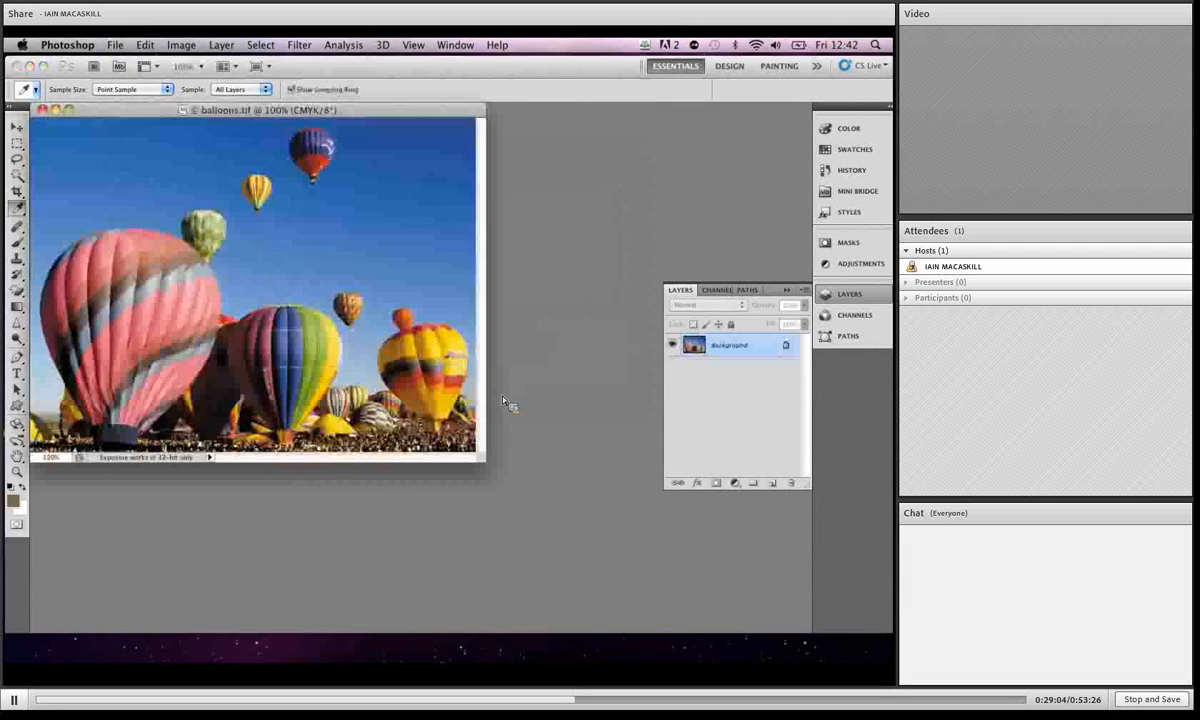
left_click_drag(496, 469, 655, 587)
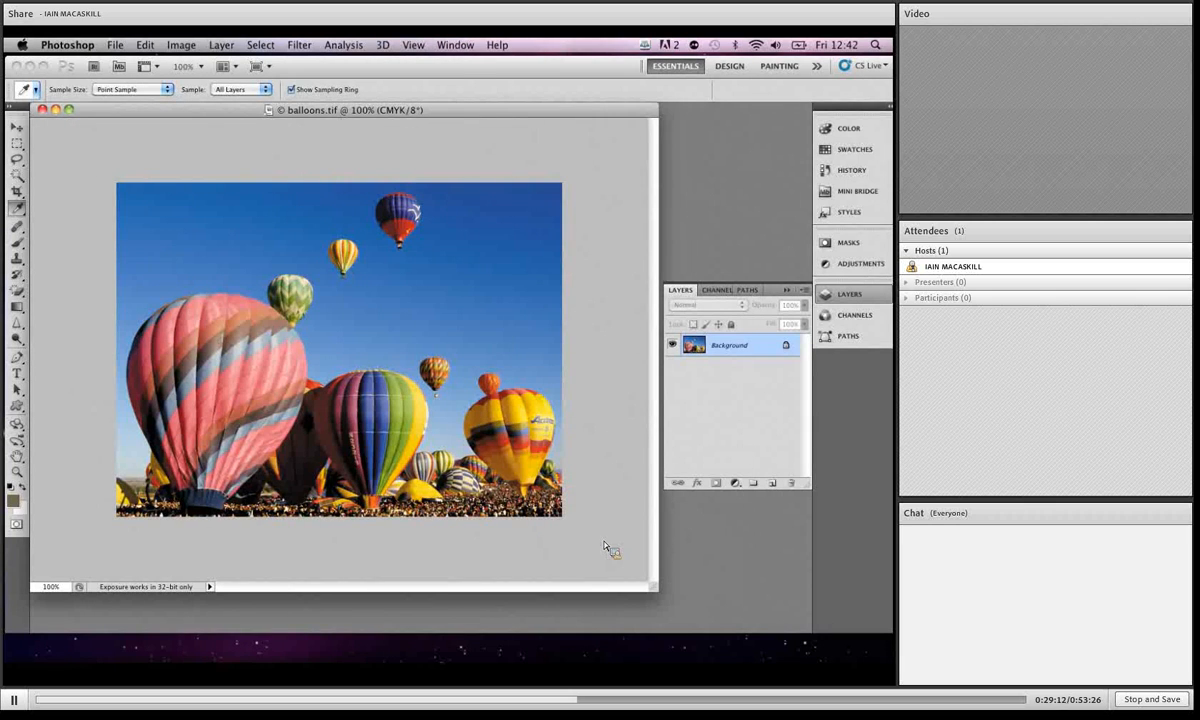
key("super+m")
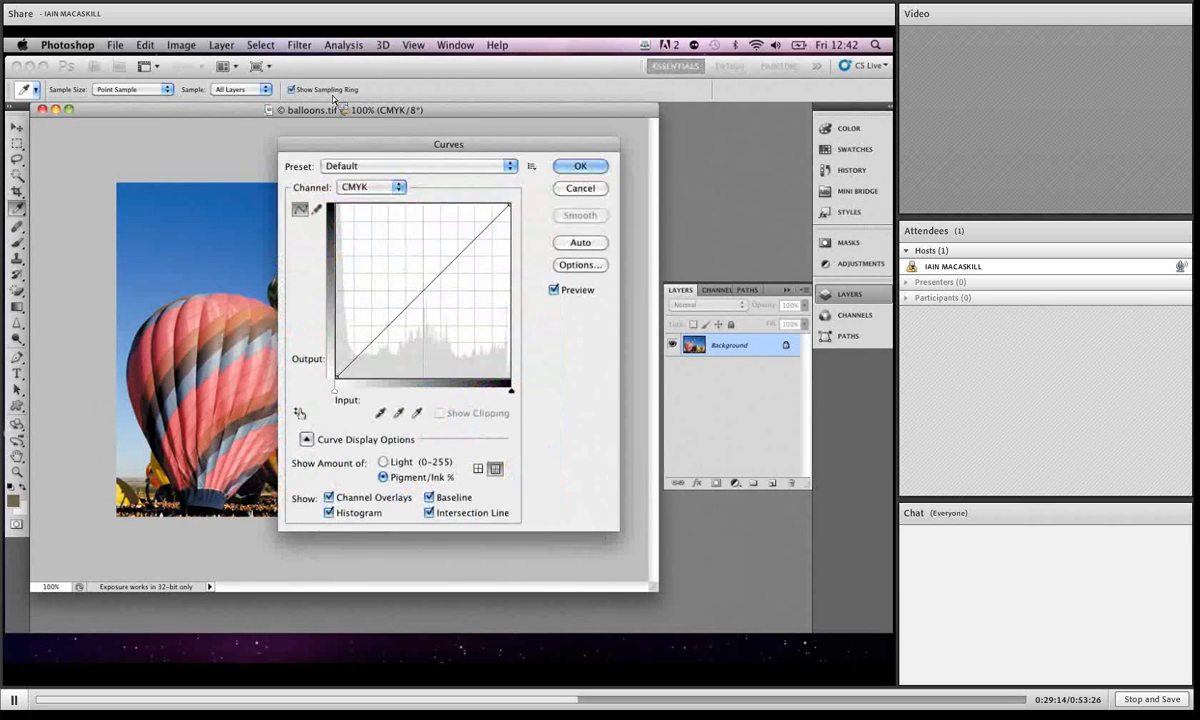
left_click_drag(377, 151, 542, 140)
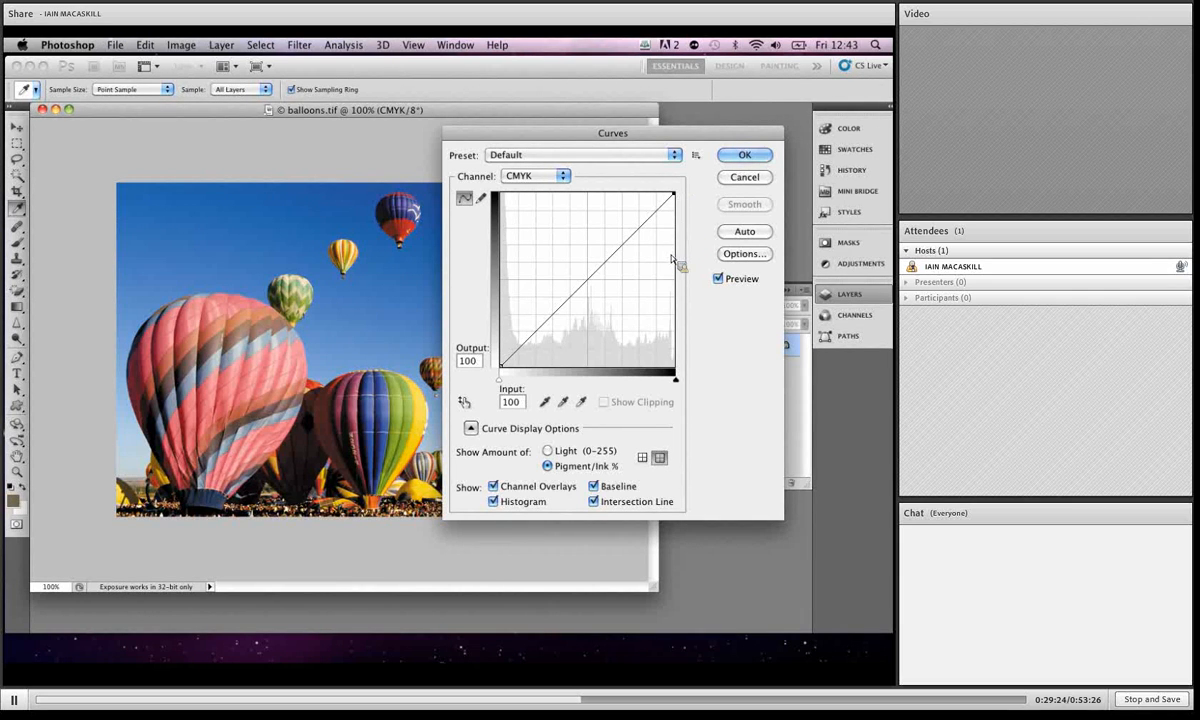
left_click_drag(675, 193, 710, 340)
key("super+z")
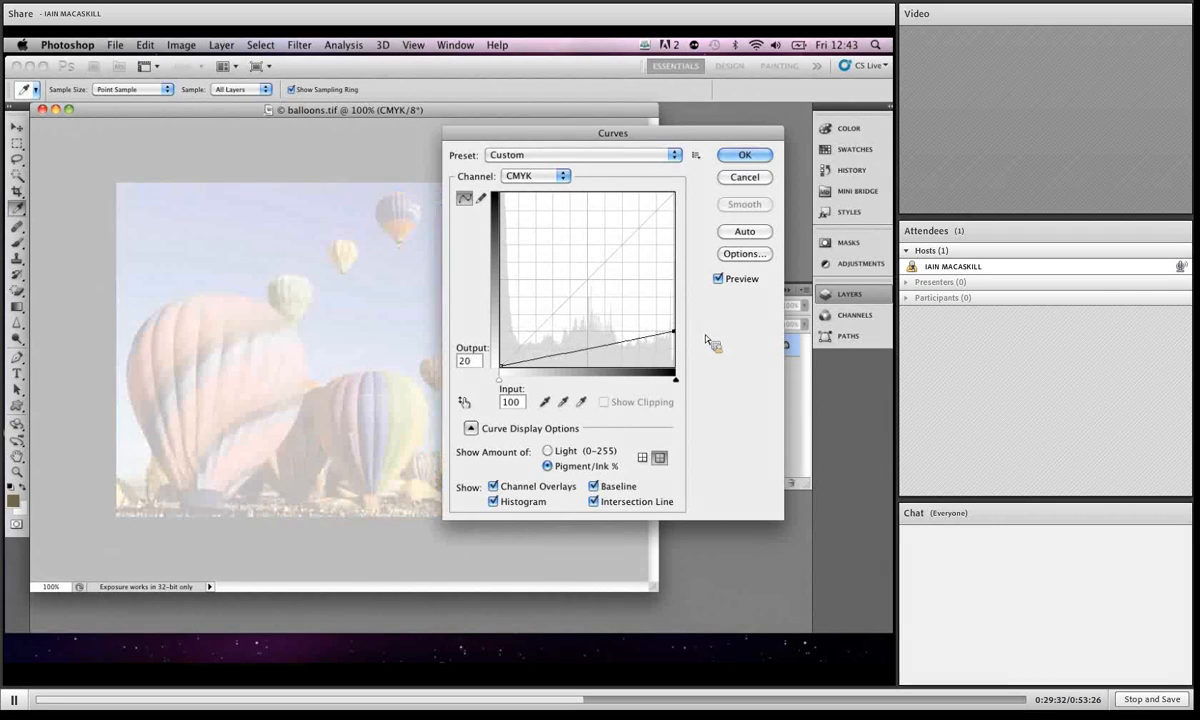
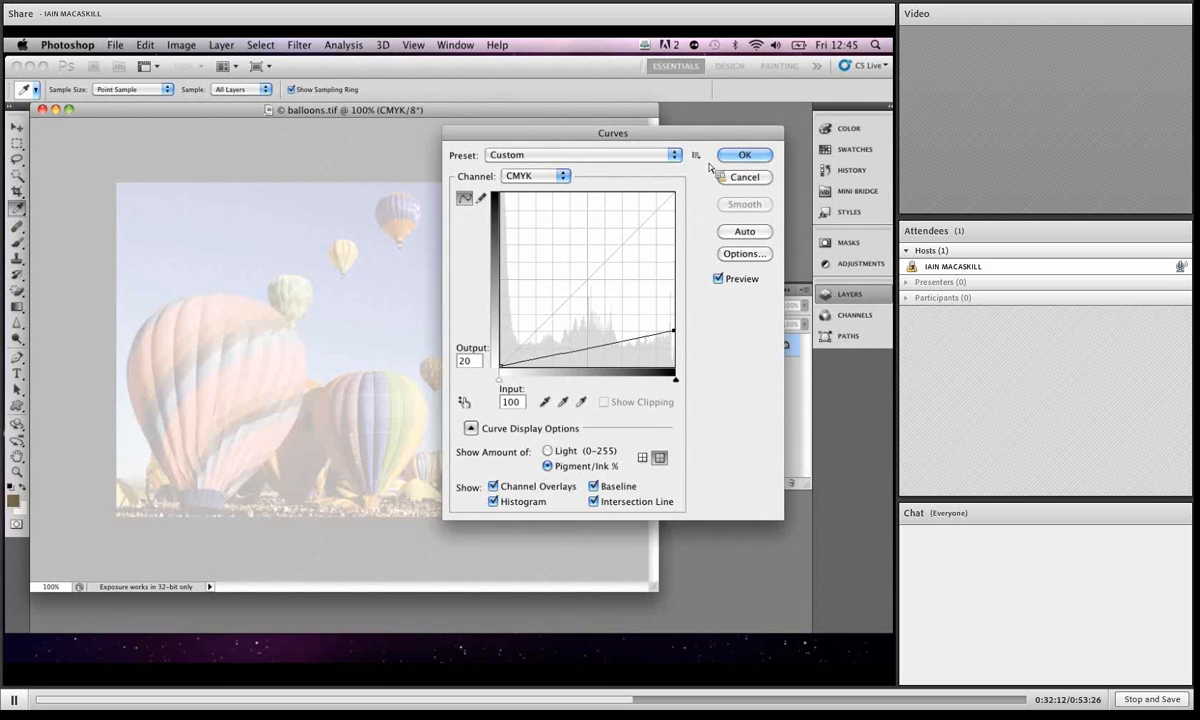
left_click(740, 178)
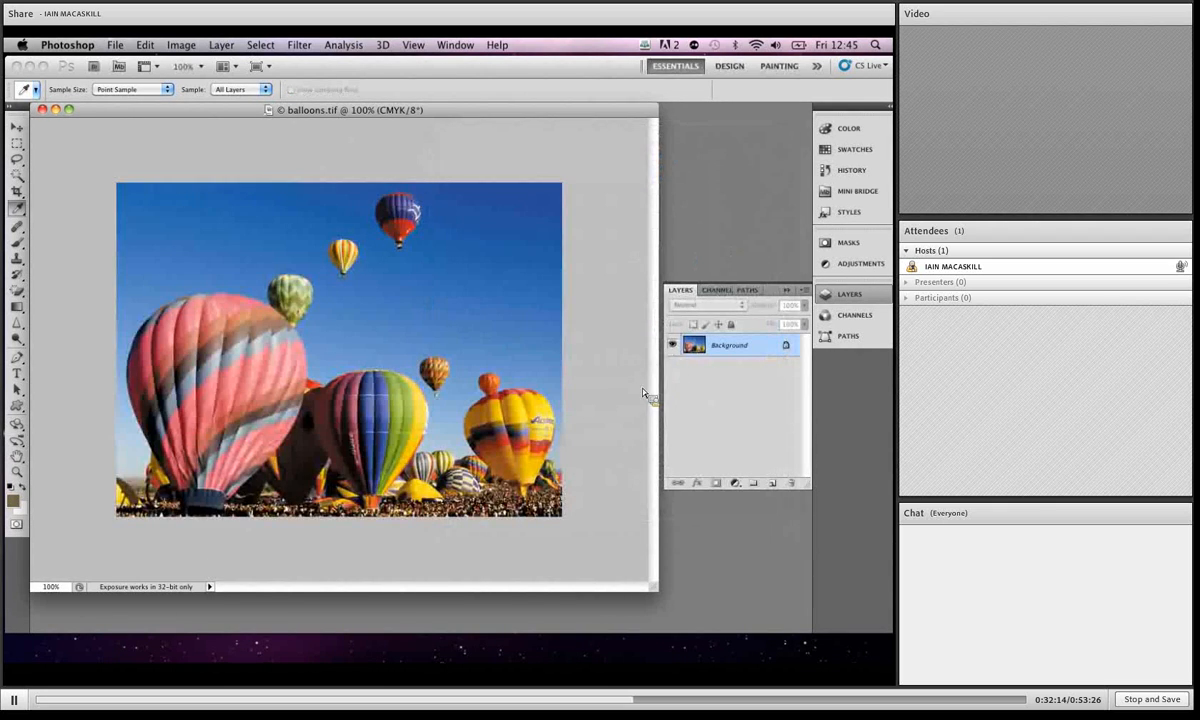
Fade the balloons image with Curves by lowering the CMYK curve's 100% input point to about 20% output
key("super+m")
left_click_drag(674, 194, 705, 342)
key("Return")
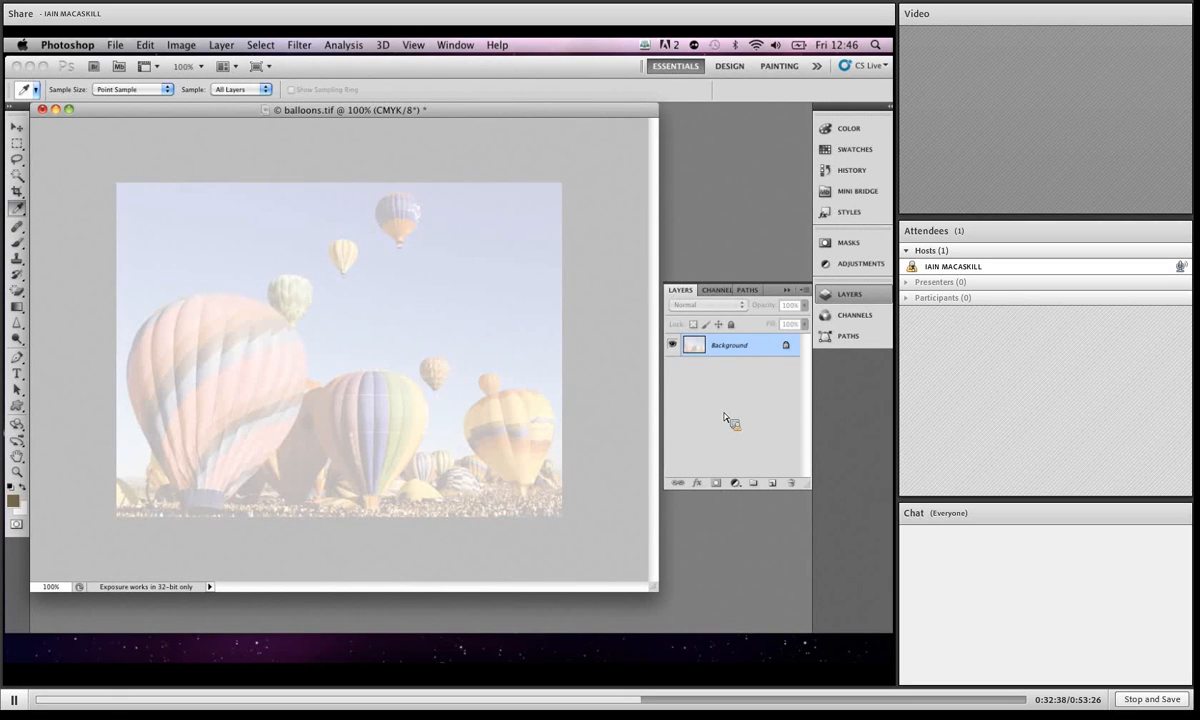
Duplicate the faded Background layer and set the copy's blending mode to Multiply
key("super+j")
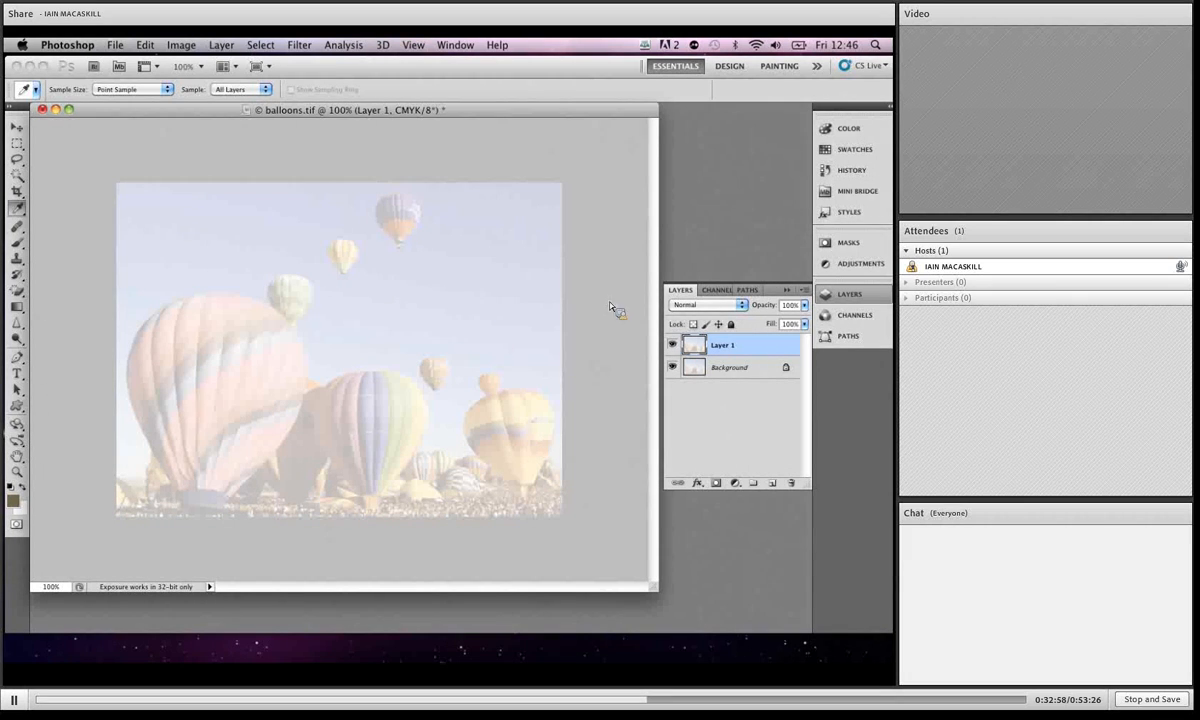
left_click(742, 305)
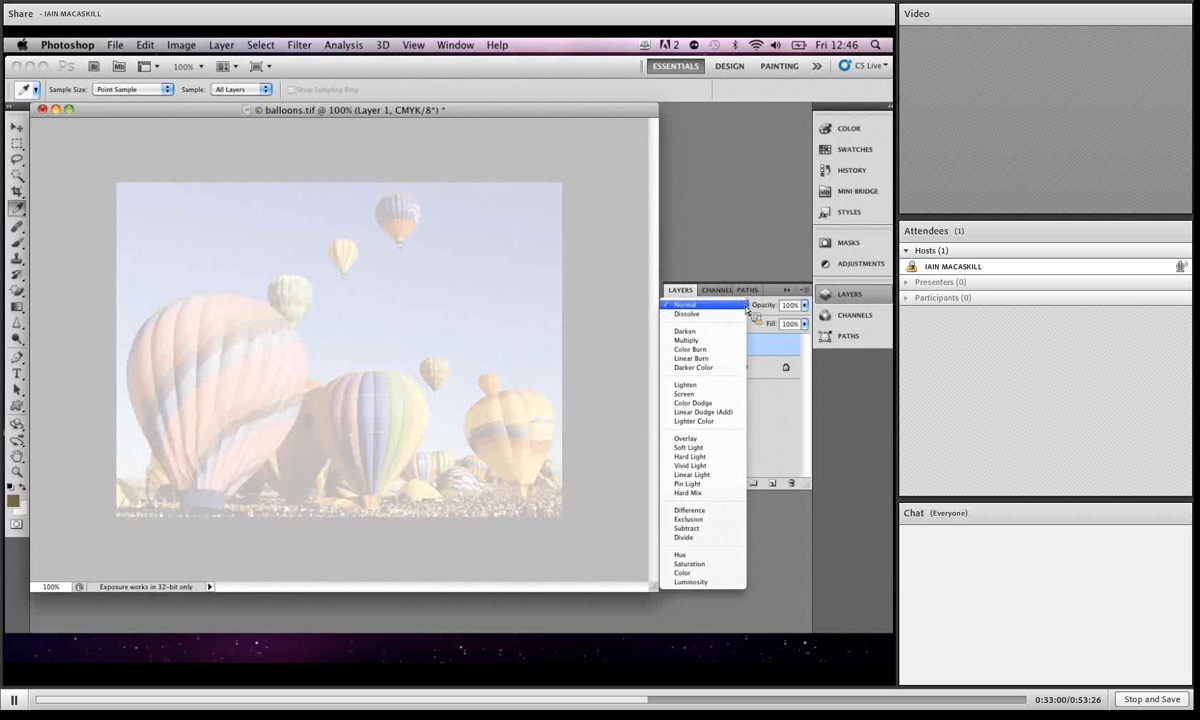
left_click(735, 341)
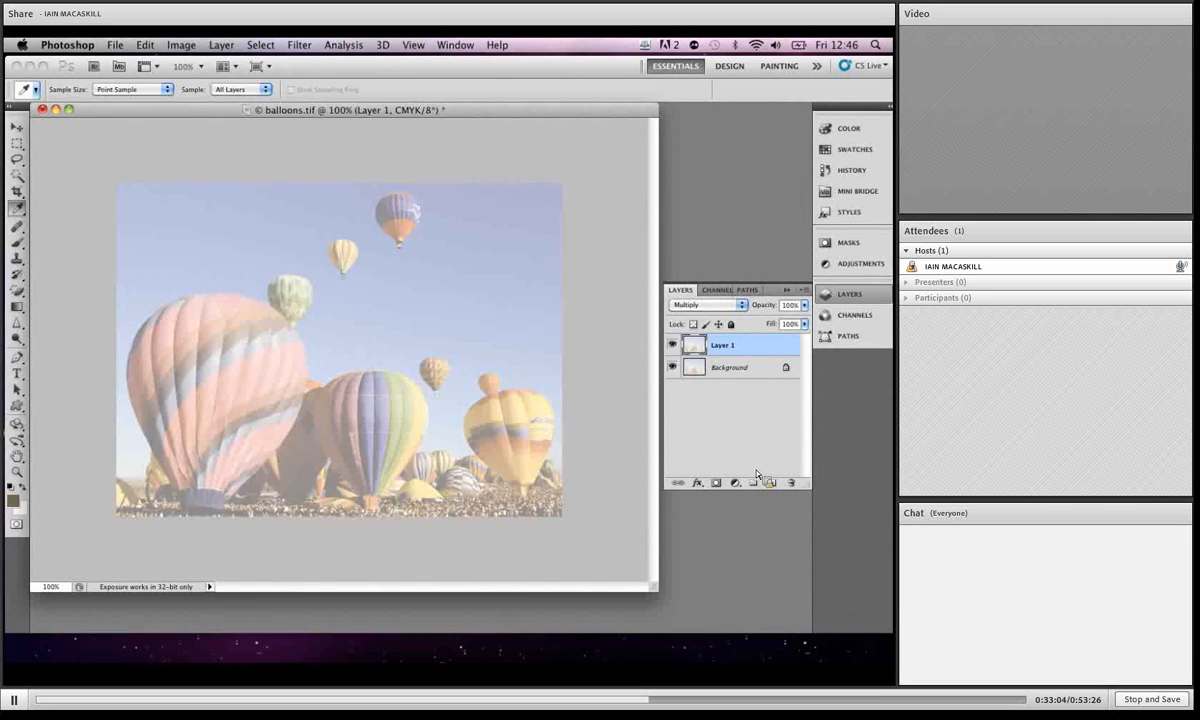
Compare the balloons image with and without the multiplied layer
left_click(675, 349)
left_click(675, 348)
left_click(677, 347)
left_click(676, 348)
left_click(676, 347)
Duplicate the multiplied layer five times to rebuild the image's density
key("super+j")
key("super+j")
key("super+j")
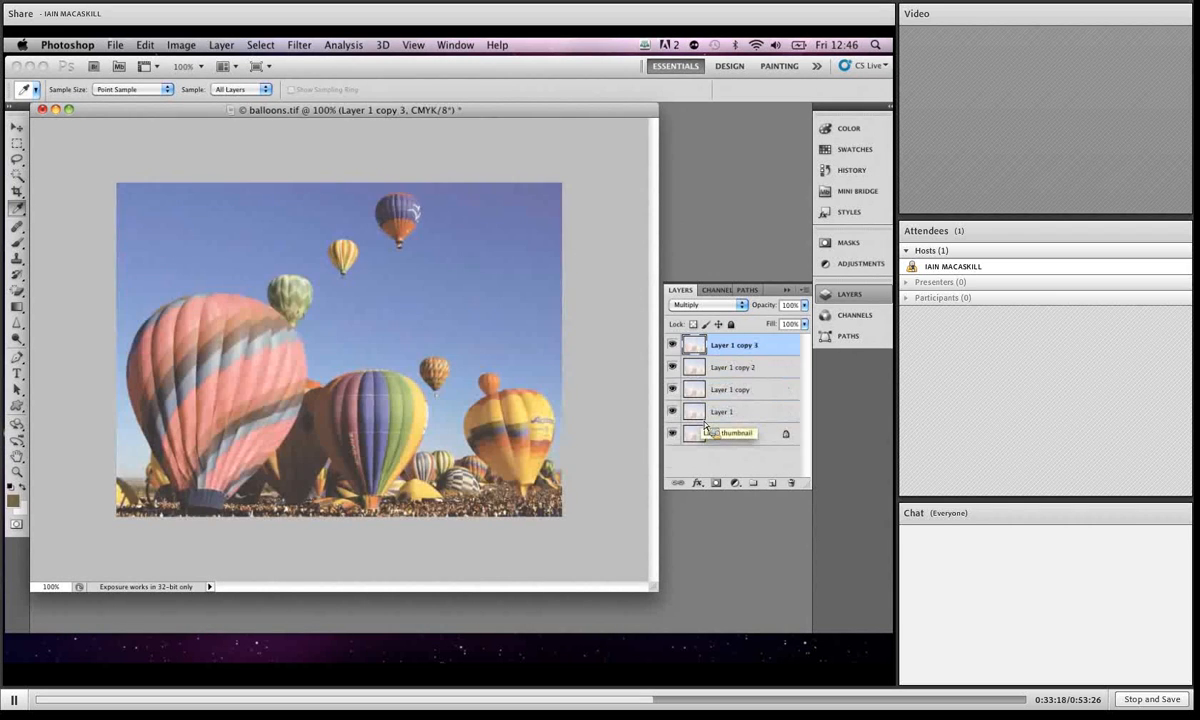
key("super+j")
key("super+j")
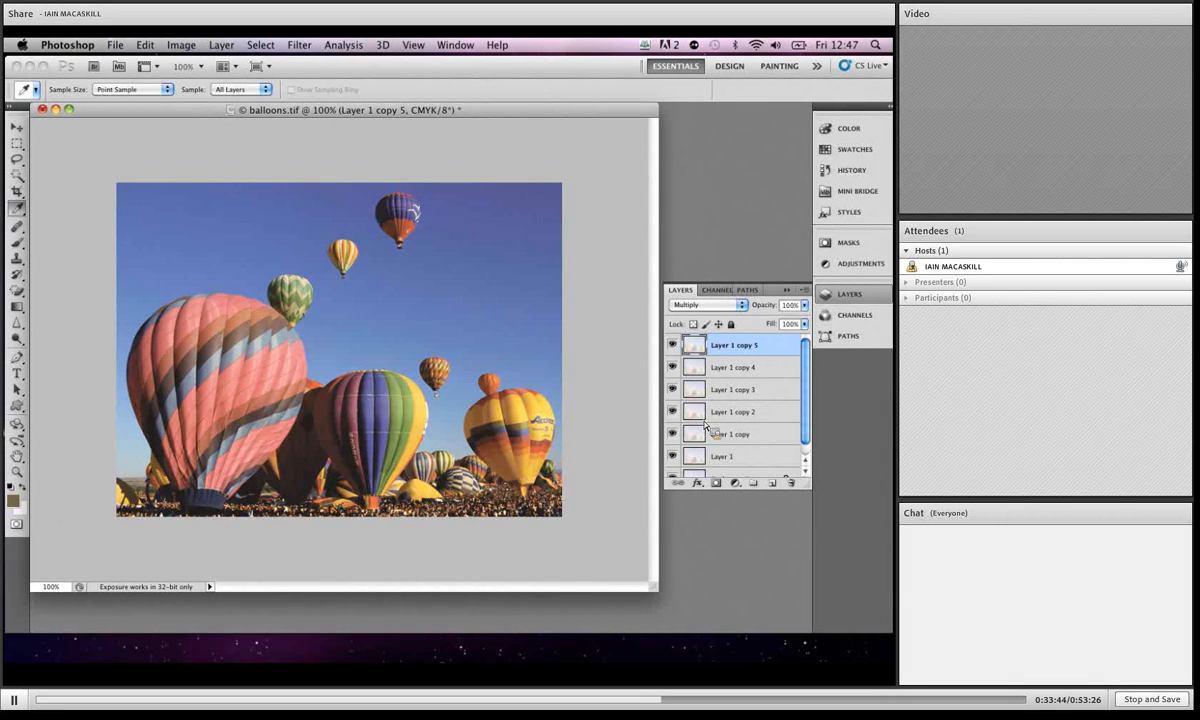
Close balloons.tif without saving and open fixing a ferrari.psd from the Blending modes folder
left_click(42, 108)
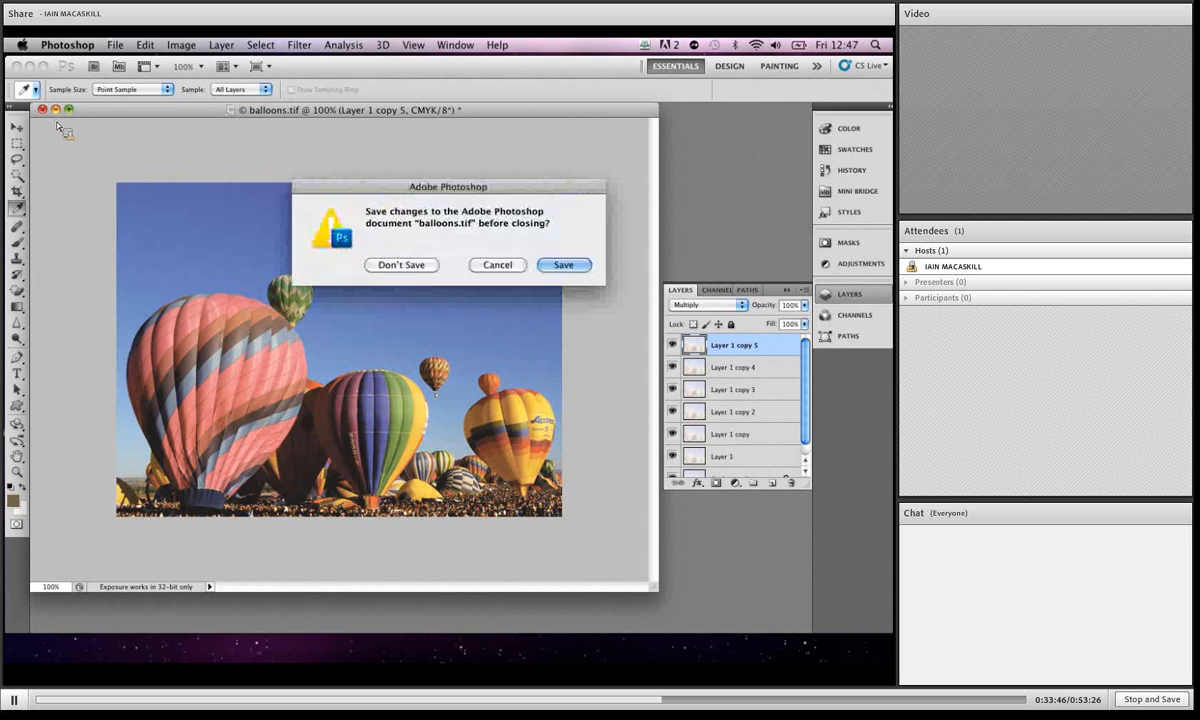
left_click(400, 265)
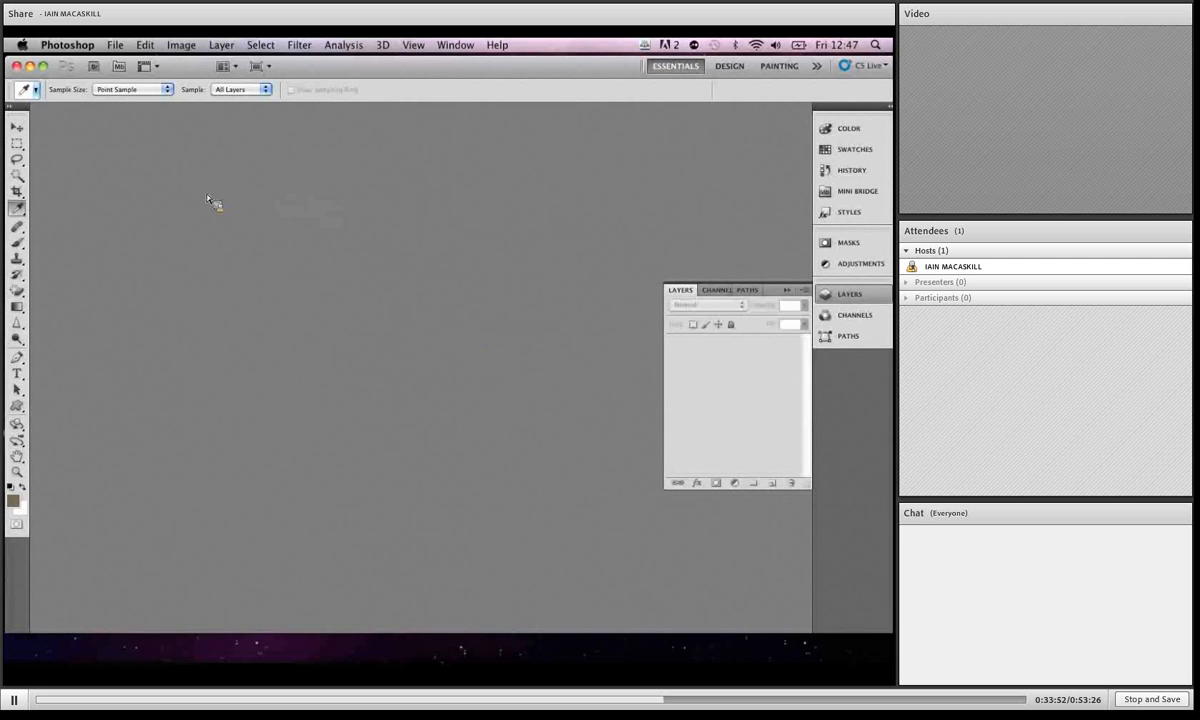
left_click(115, 45)
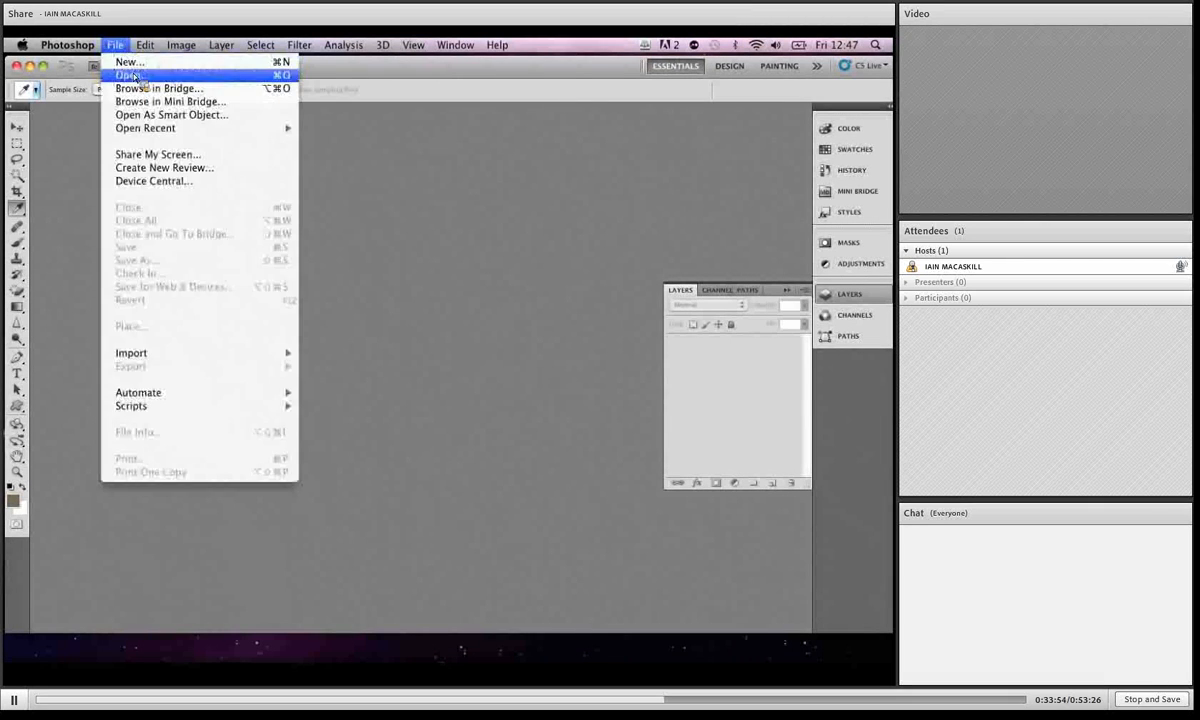
left_click(130, 74)
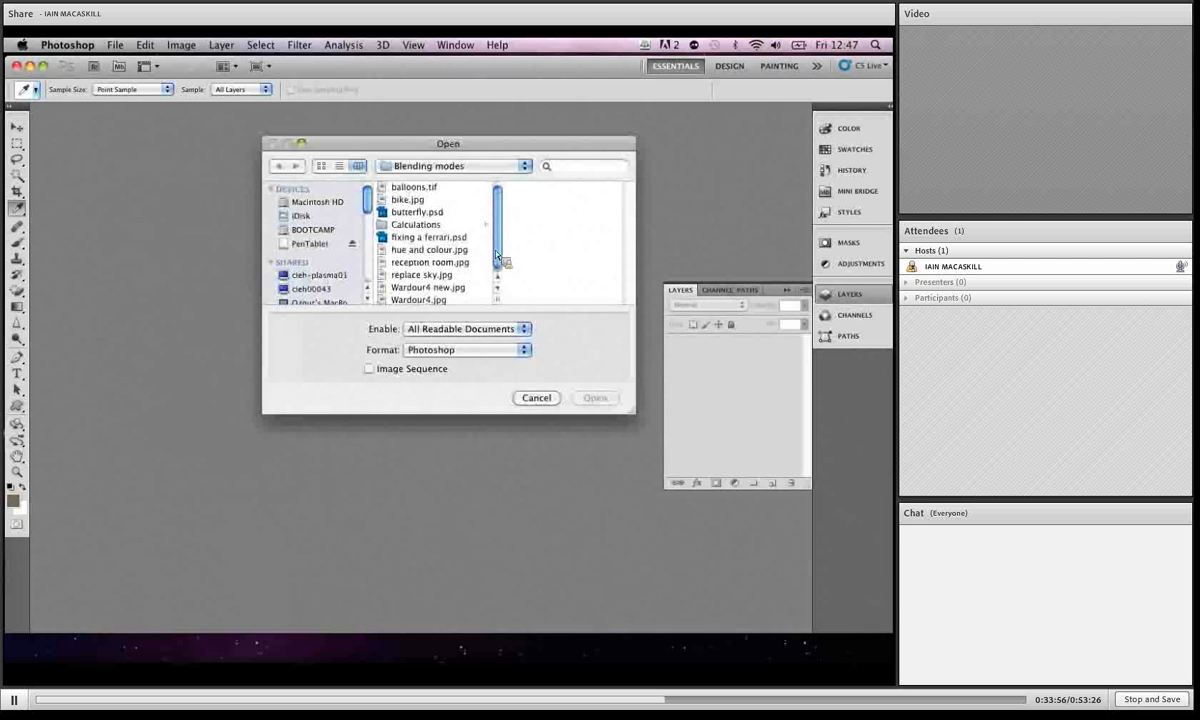
left_click_drag(496, 250, 498, 265)
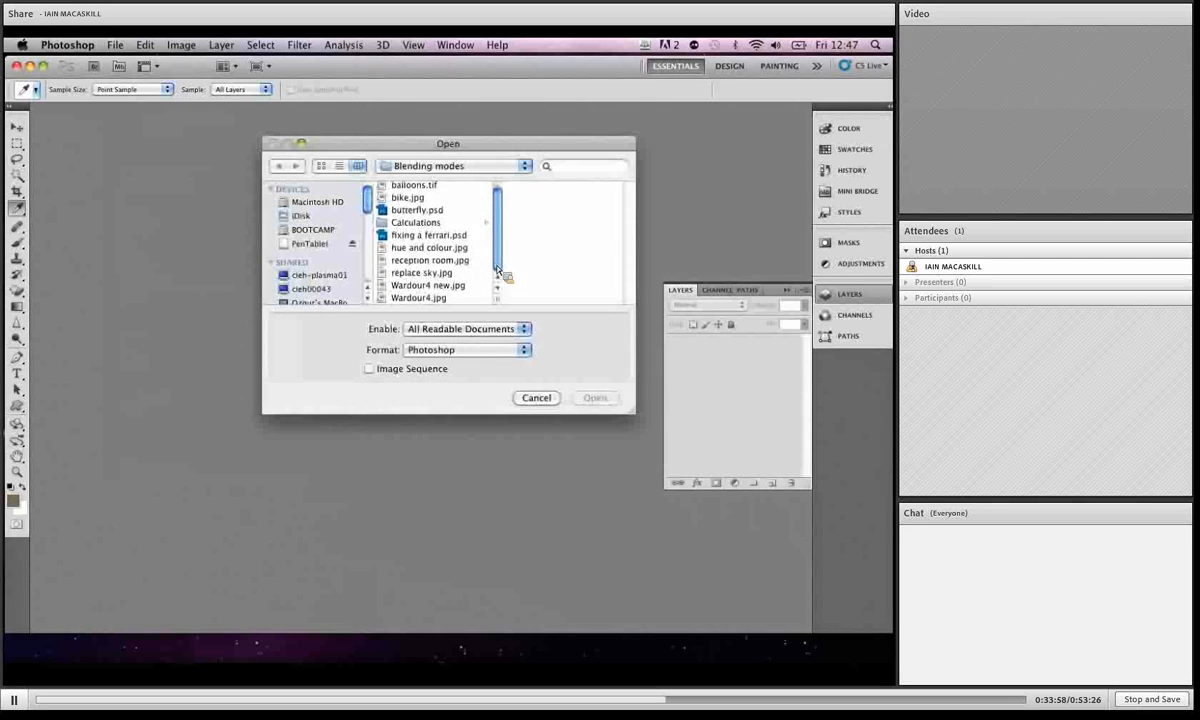
left_click(406, 238)
double_click(406, 240)
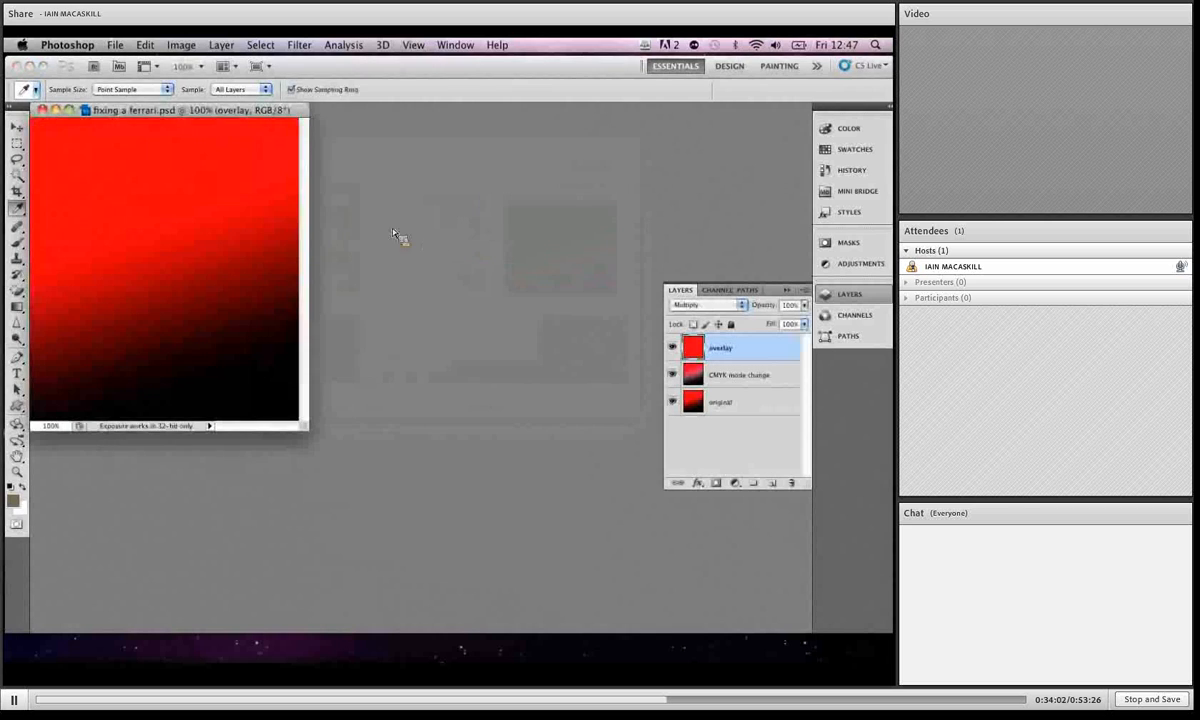
Sample the red at the gradient's upper-left corner with the overlay layer hidden, and make the overlay layer visible again
left_click_drag(241, 119, 353, 139)
left_click_drag(421, 439, 557, 542)
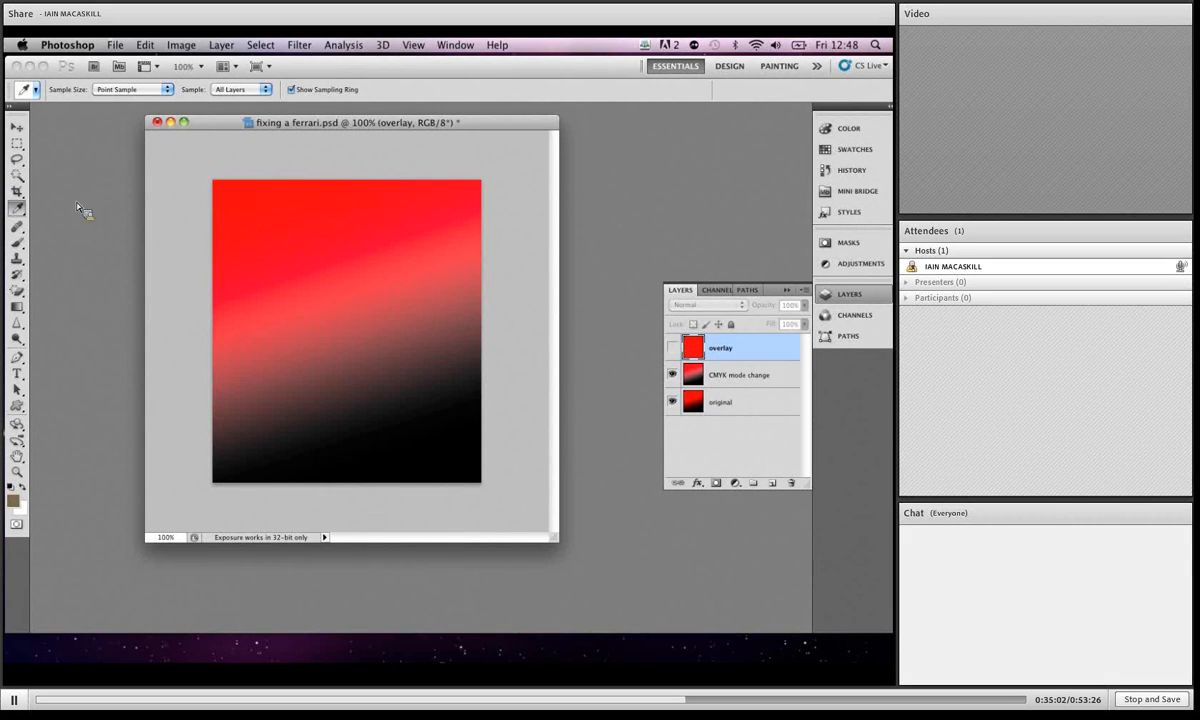
left_click(222, 190)
left_click(672, 347)
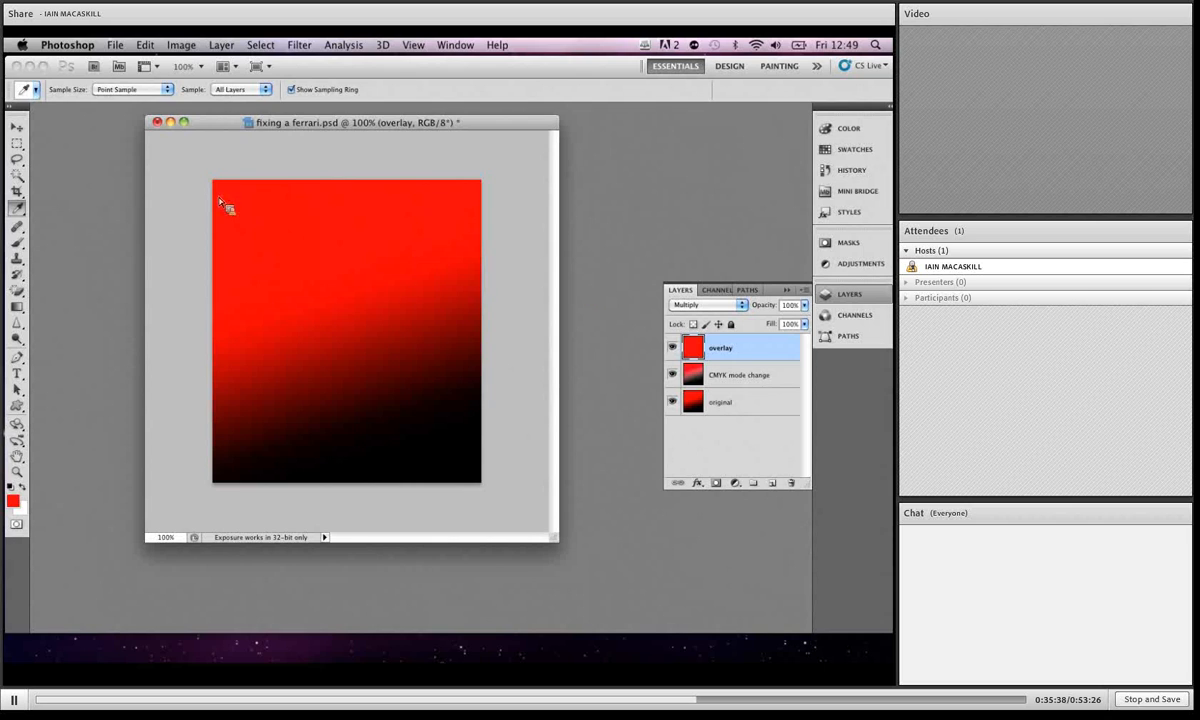
Close fixing a ferrari.psd without saving the changes
left_click(158, 123)
left_click(401, 263)
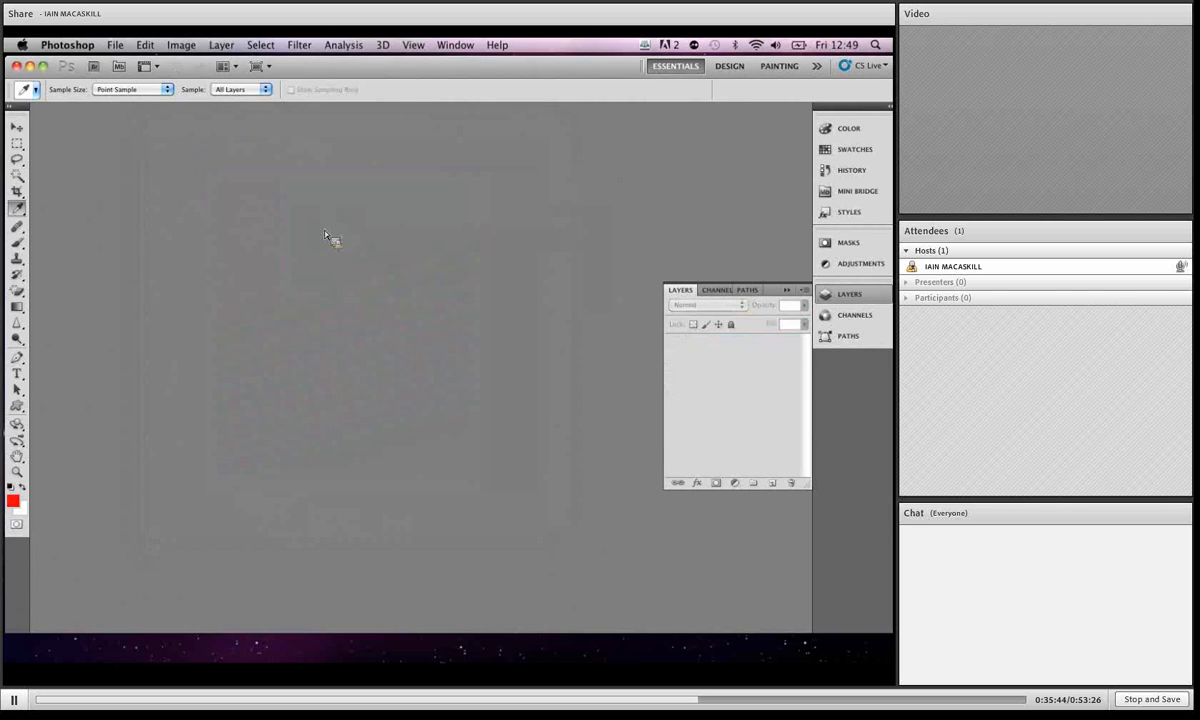
Open replace sky.jpg from the Blending modes folder, enlarge its window and set the zoom to 80%
left_click(115, 44)
left_click(130, 77)
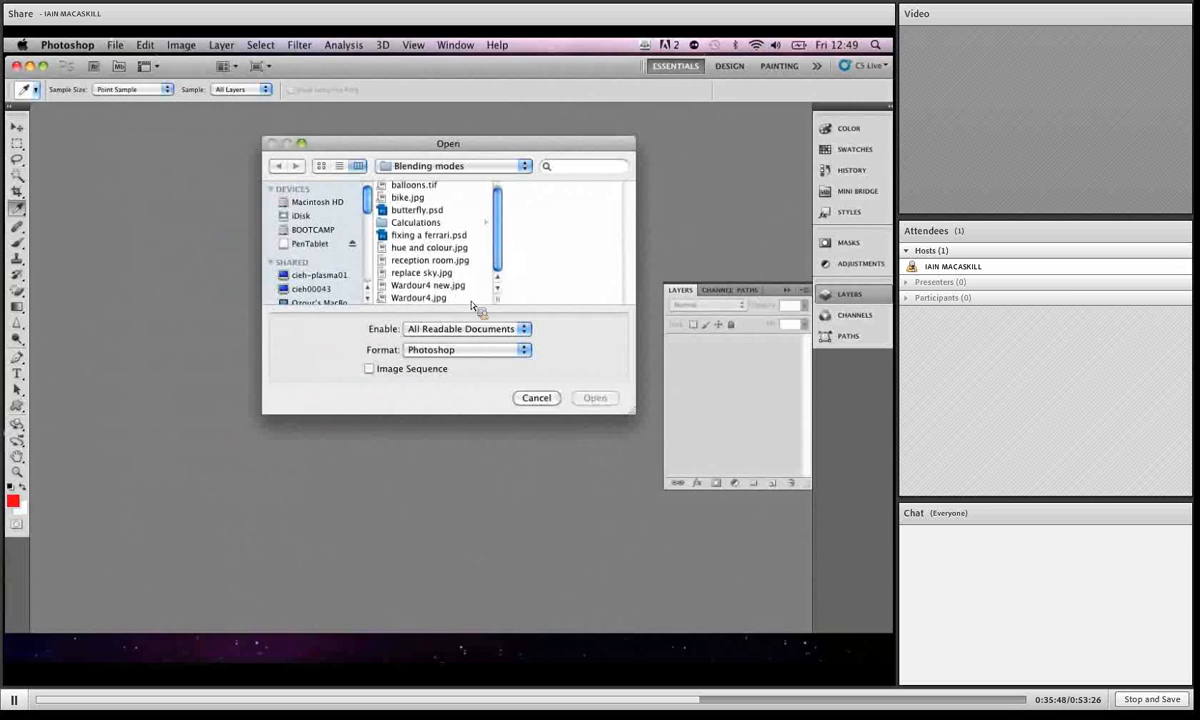
double_click(449, 280)
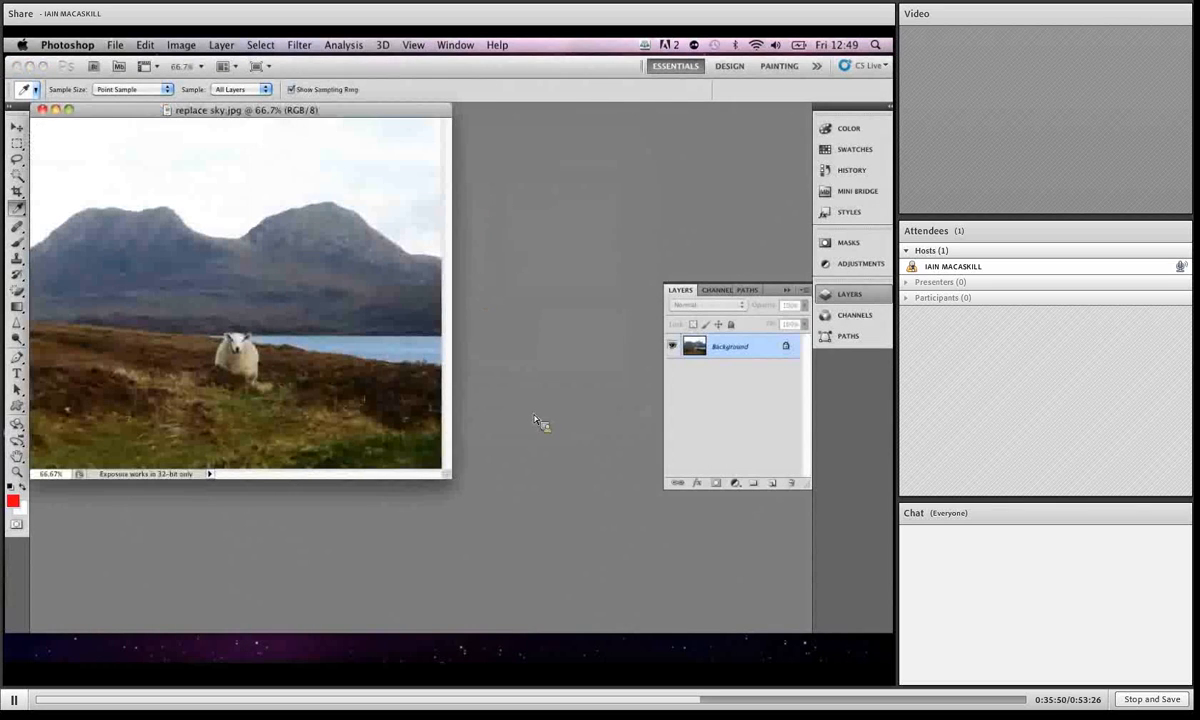
left_click_drag(461, 480, 660, 607)
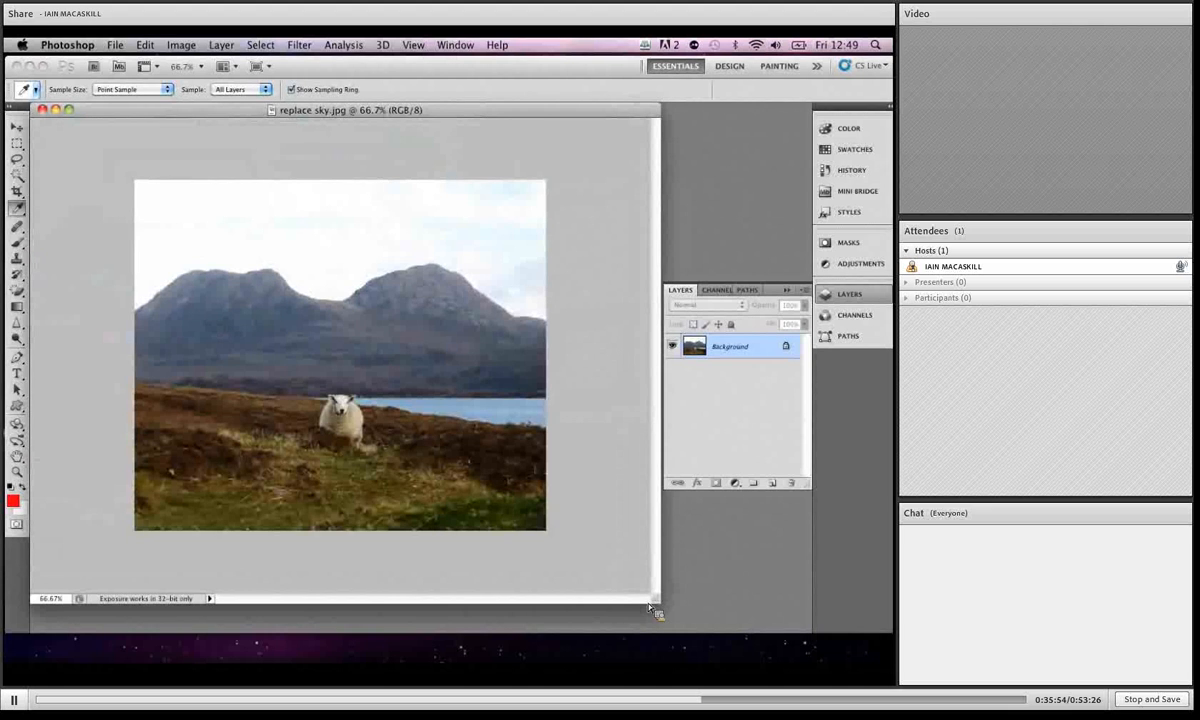
key("super+1")
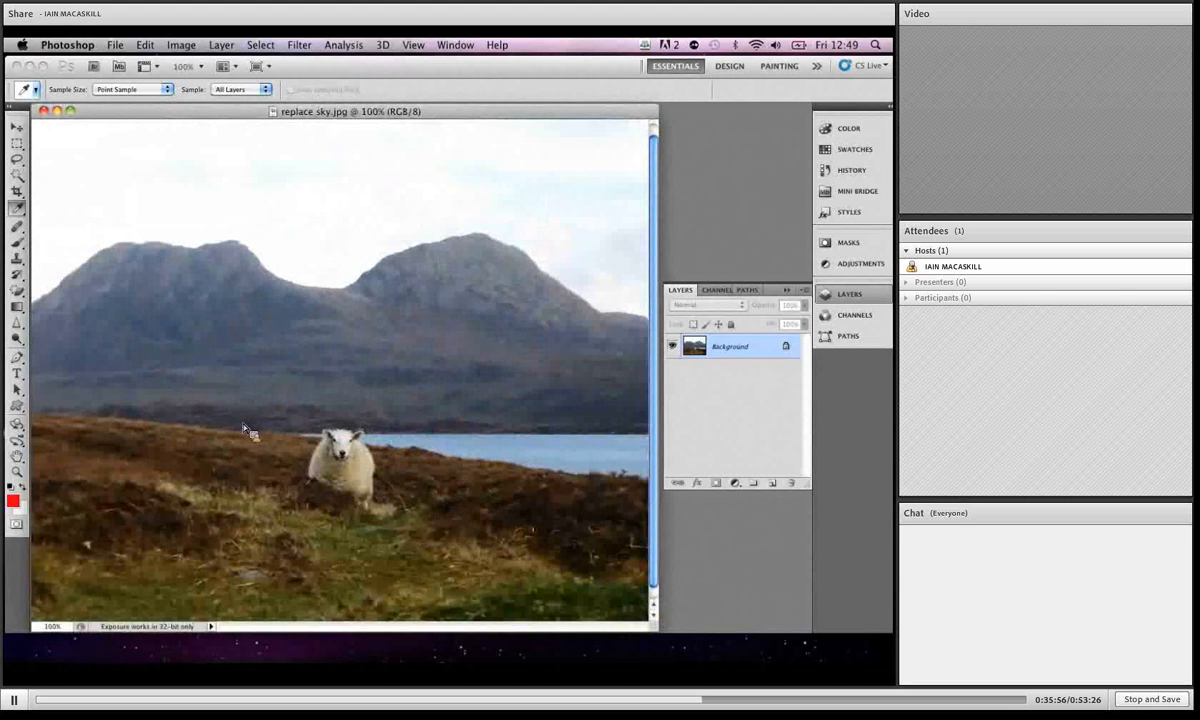
left_click(64, 629)
type("80")
key("Return")
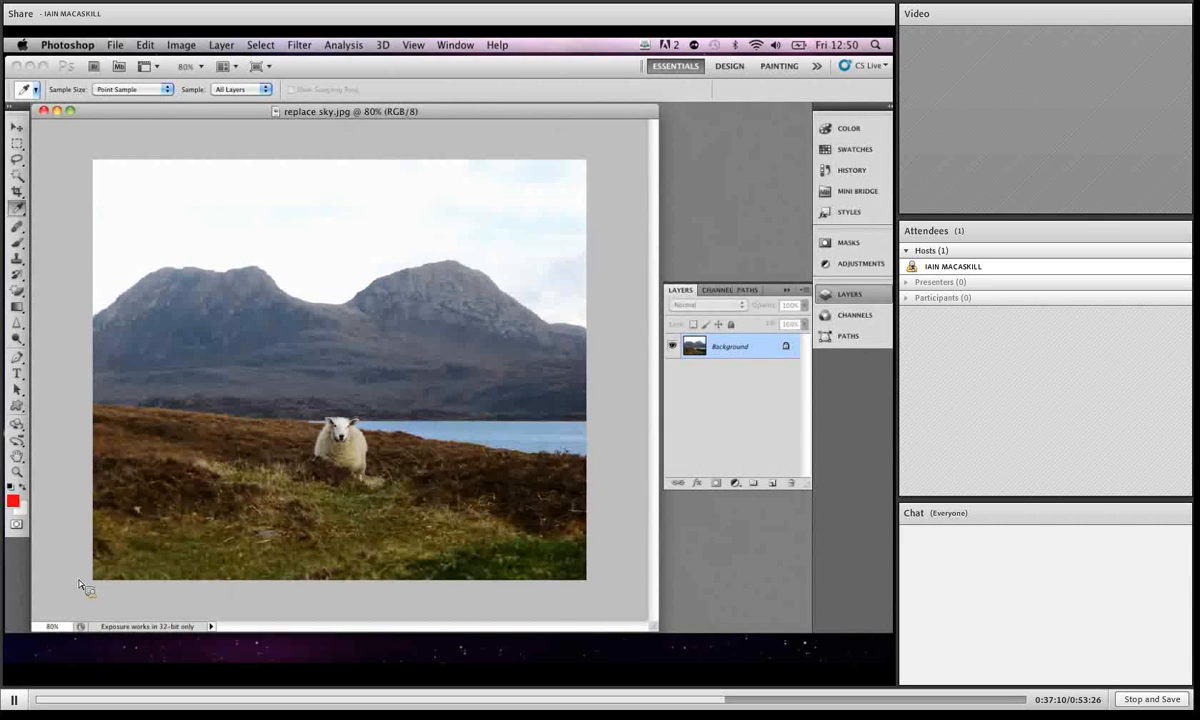
Check the pixel dimensions, document size and resolution of replace sky.jpg
left_click(181, 45)
left_click(219, 168)
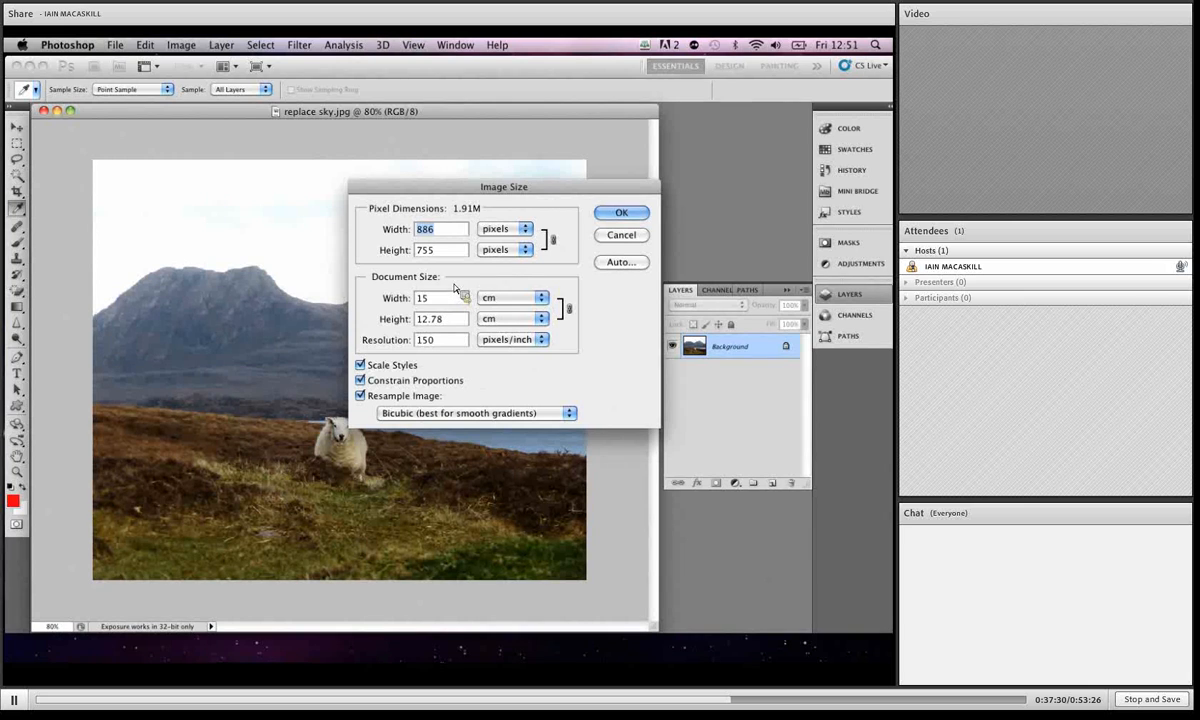
left_click(621, 235)
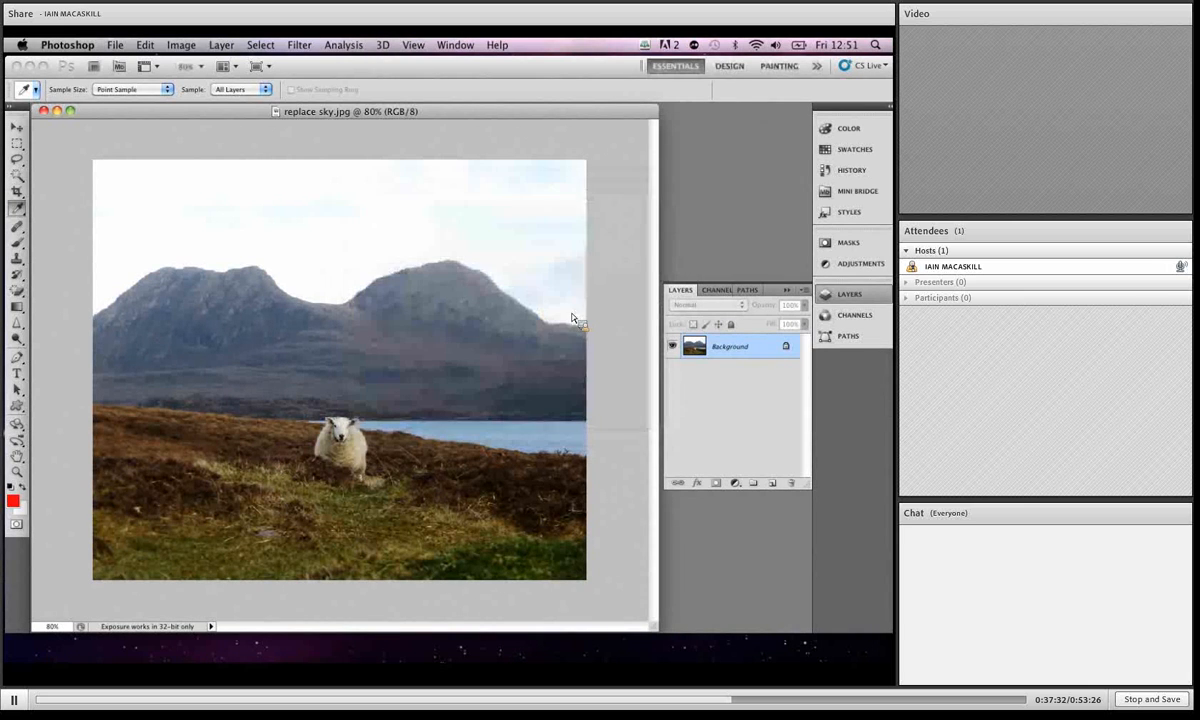
Set the foreground colour to light sky blue, #abcbfc
left_click(13, 500)
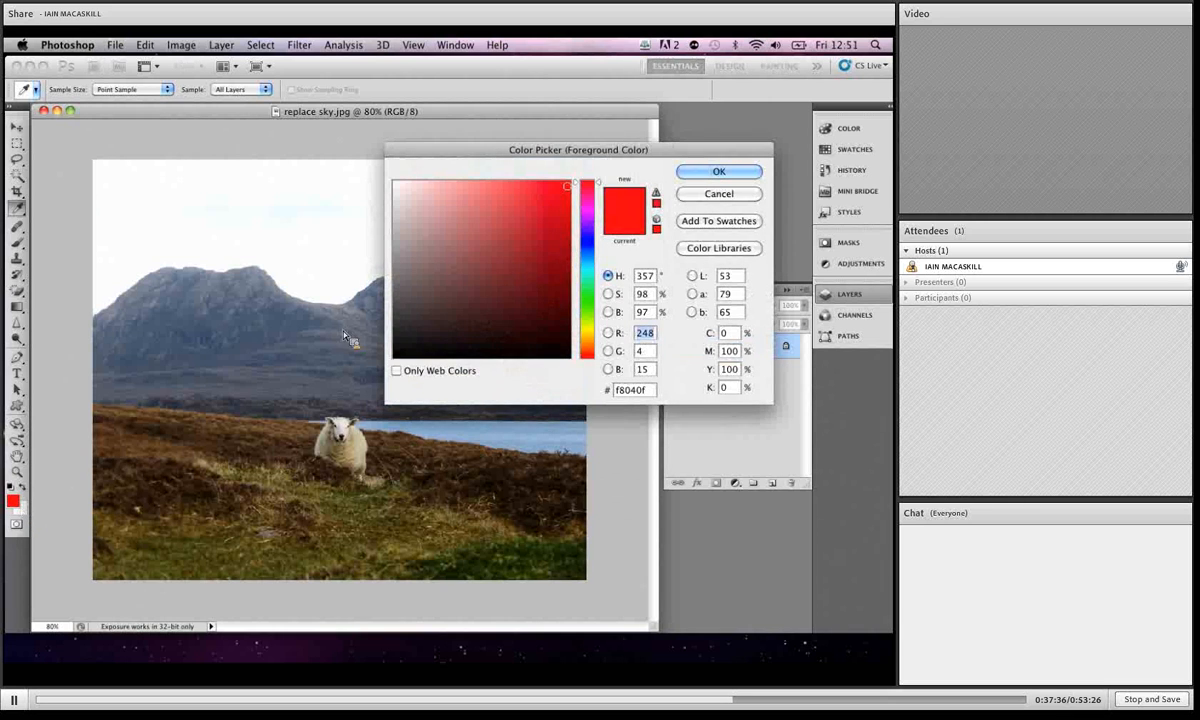
left_click(590, 253)
left_click_drag(474, 194, 450, 185)
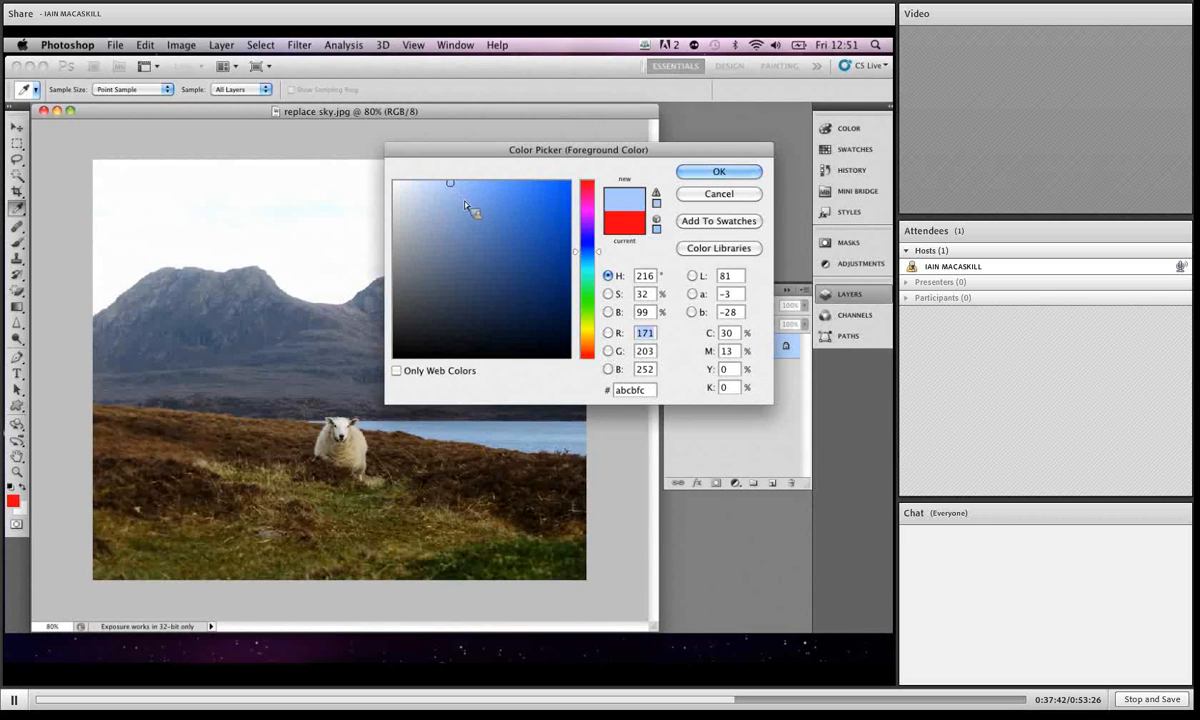
left_click(690, 171)
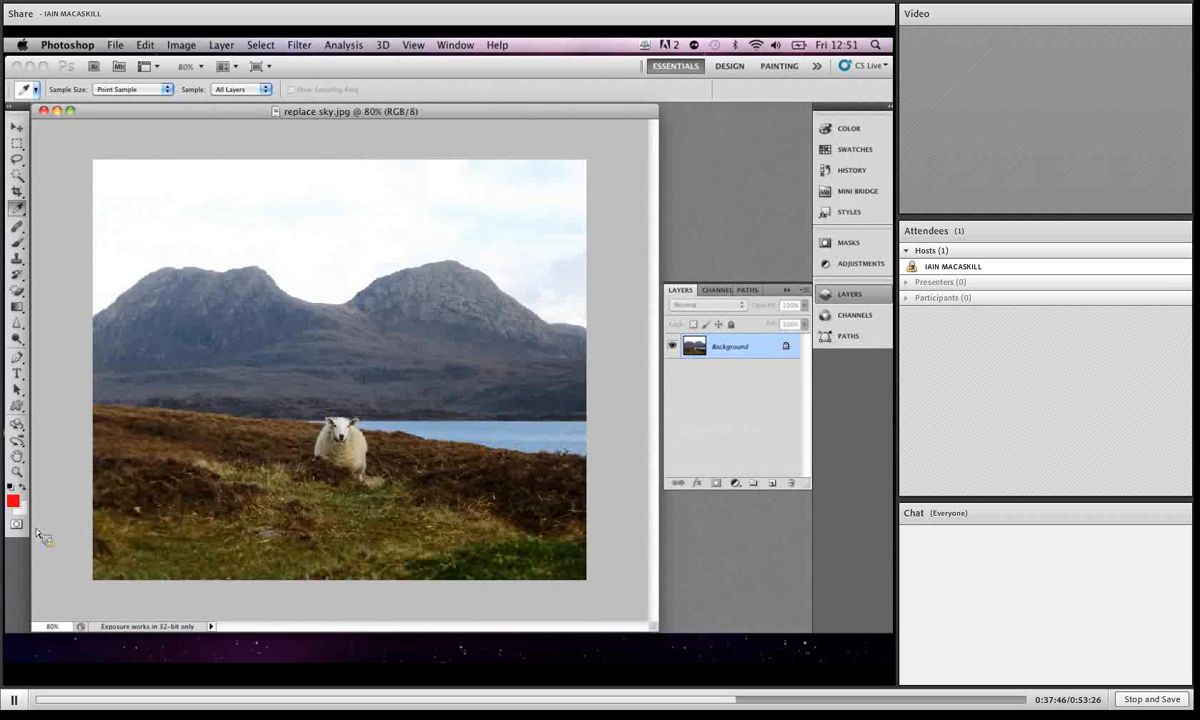
Create a new 30 × 30 cm RGB document at 150 pixels/inch with a white background
left_click(117, 46)
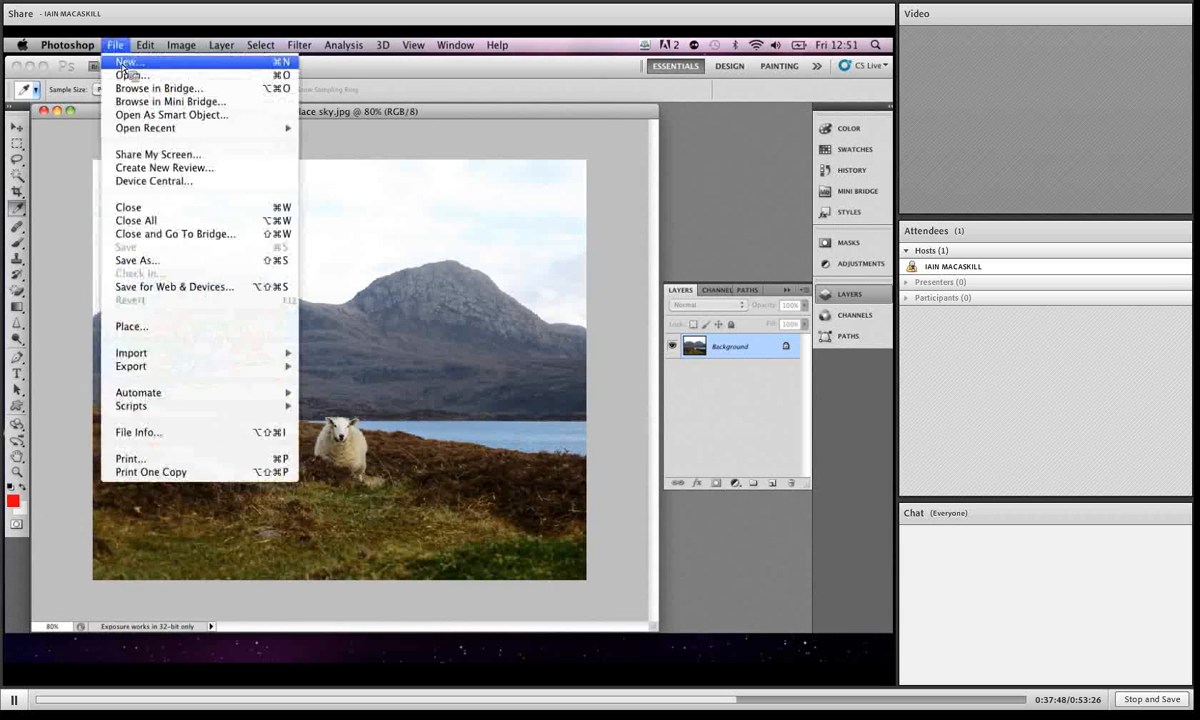
left_click(122, 62)
double_click(410, 310)
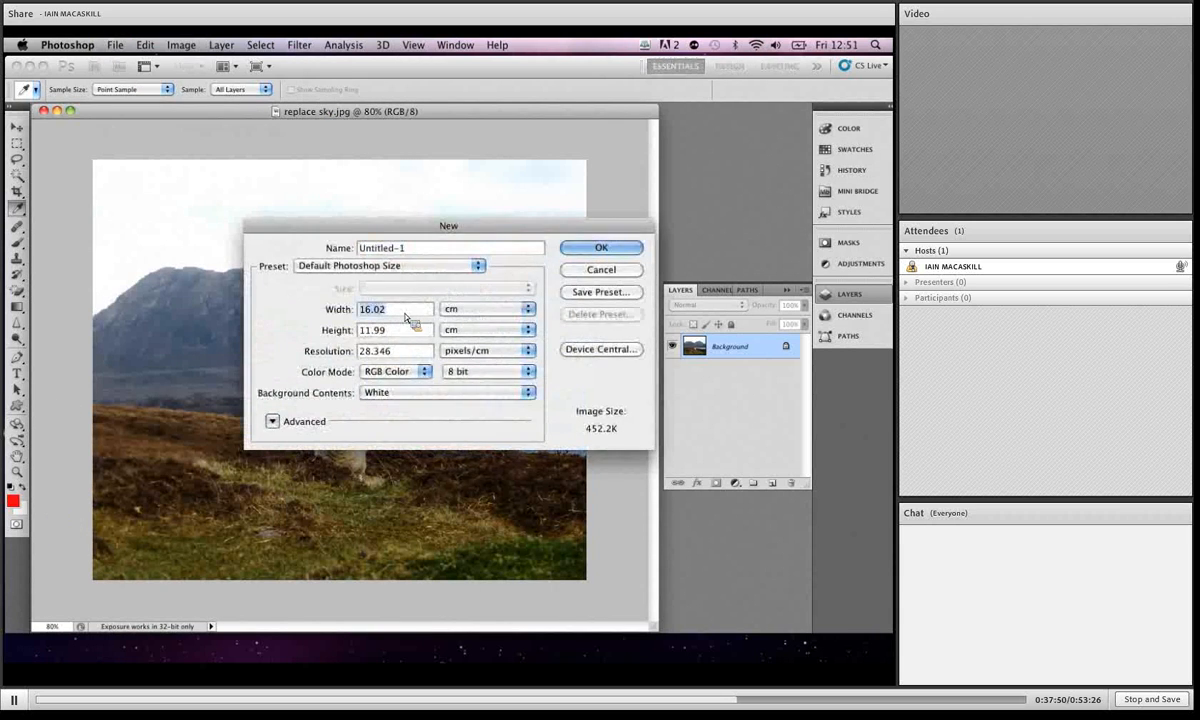
type("30")
key("Tab")
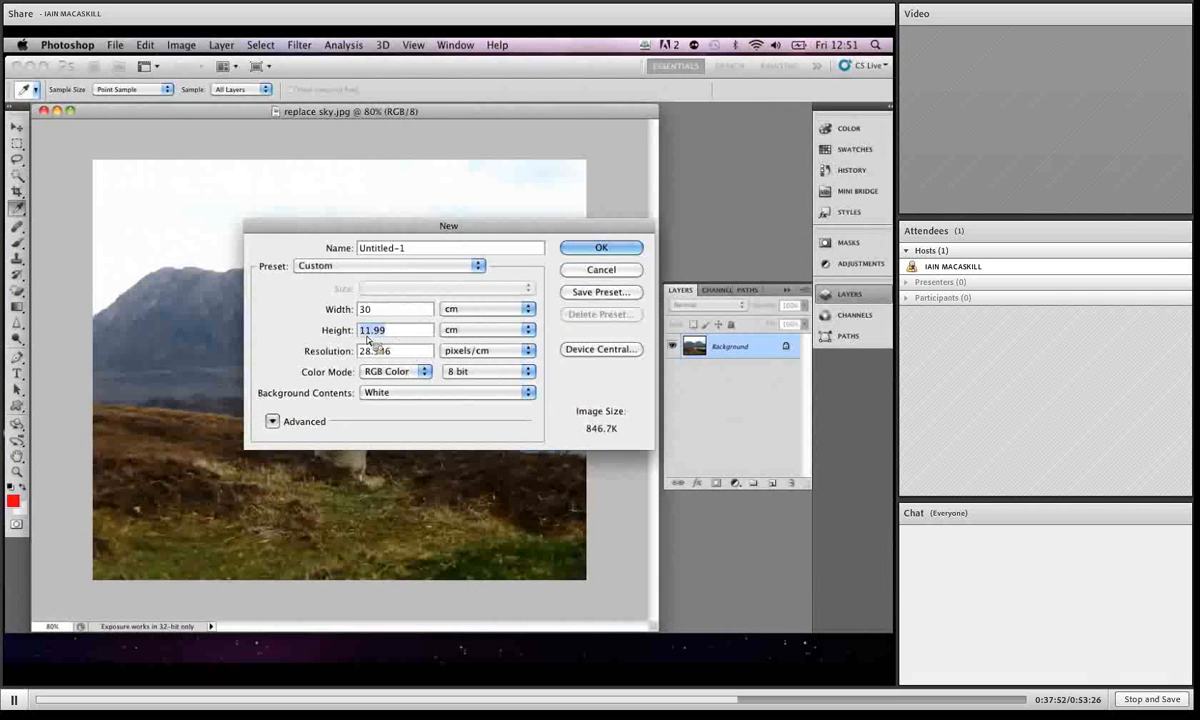
type("30")
left_click(458, 351)
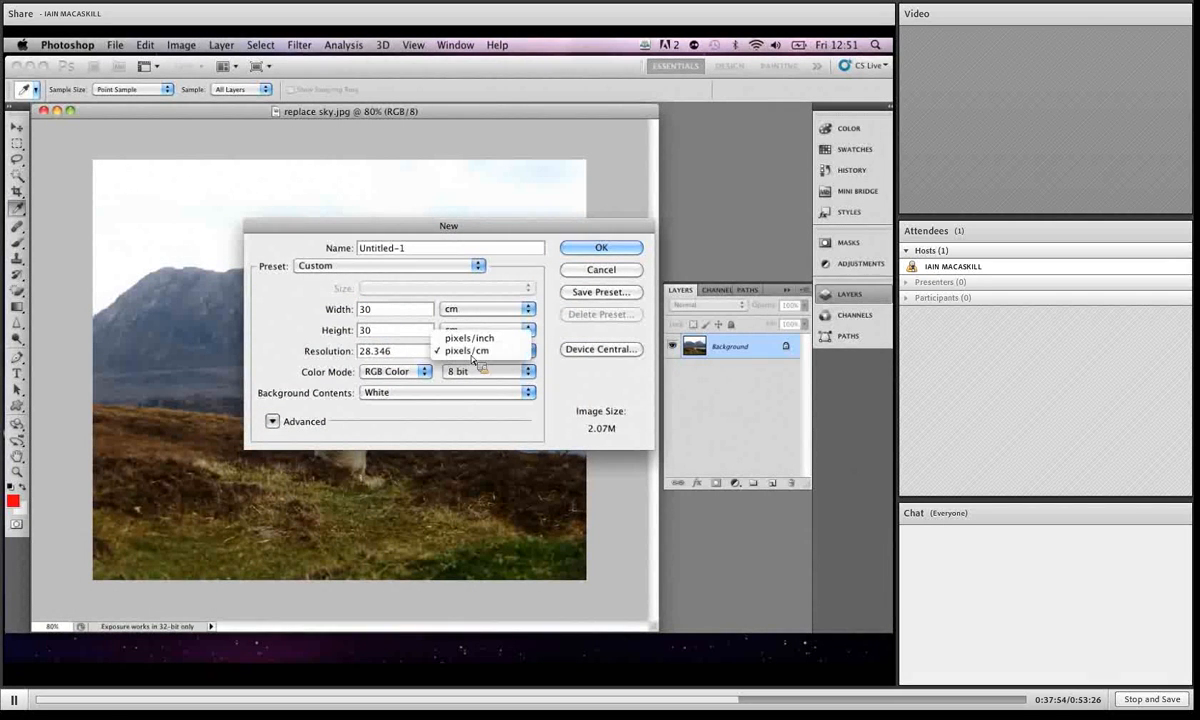
left_click(462, 336)
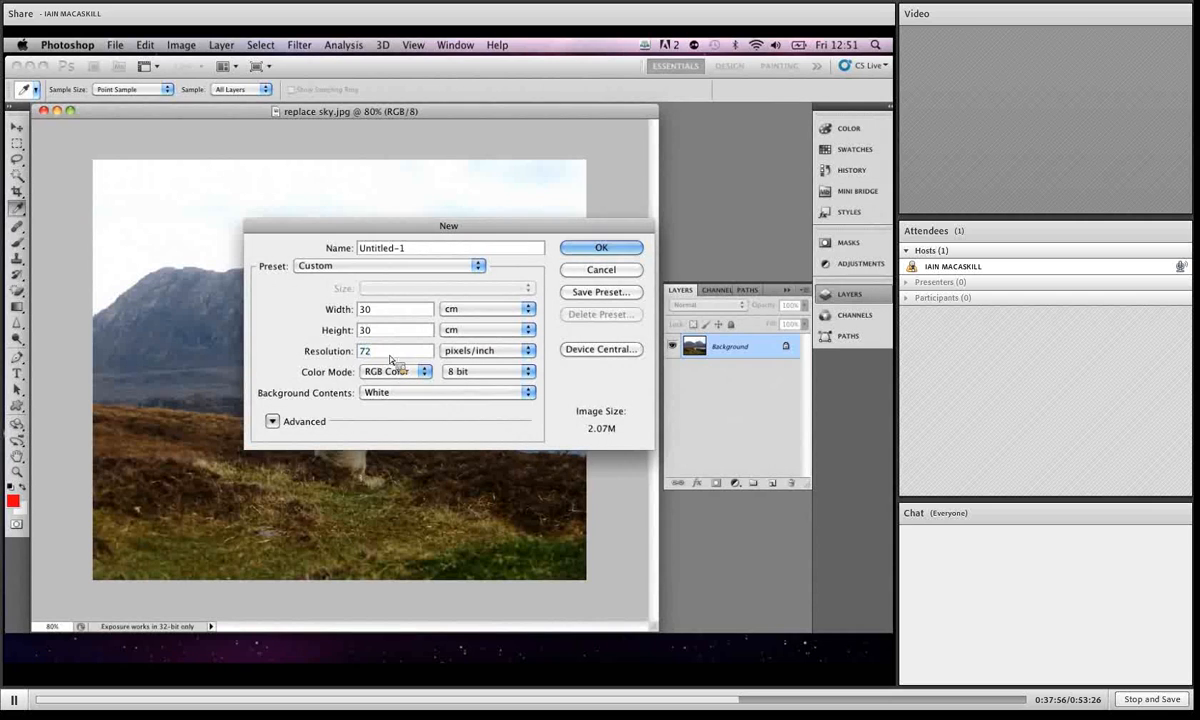
type("150")
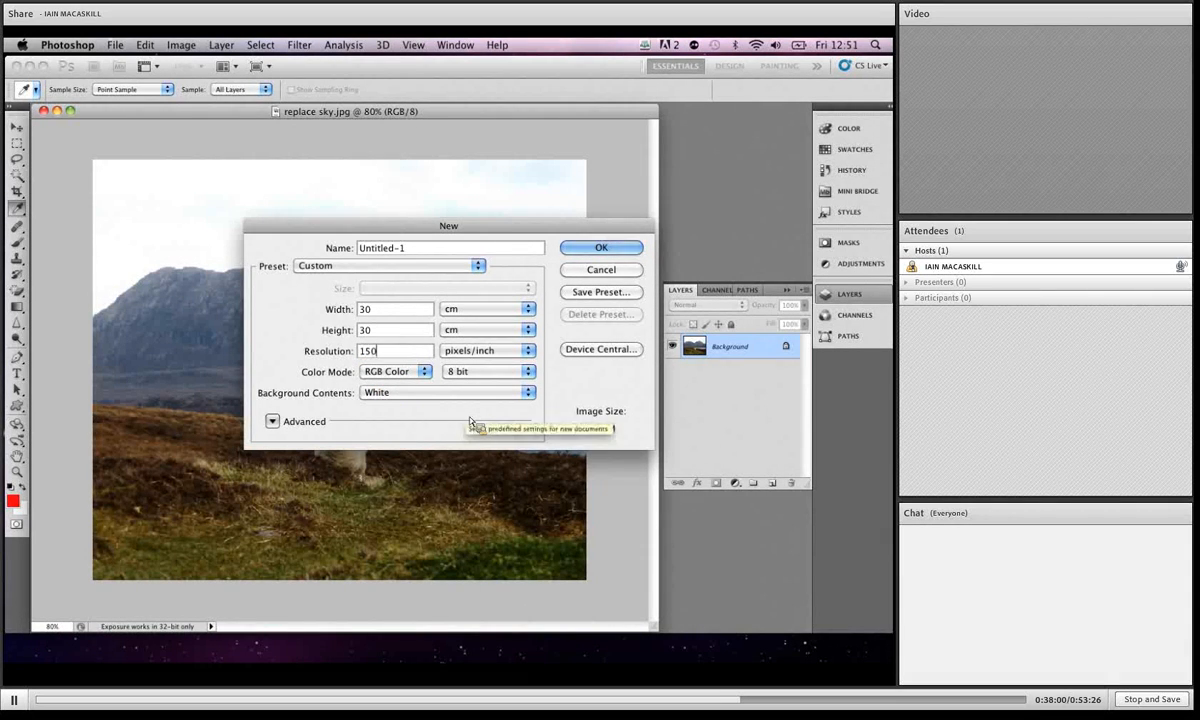
left_click(605, 247)
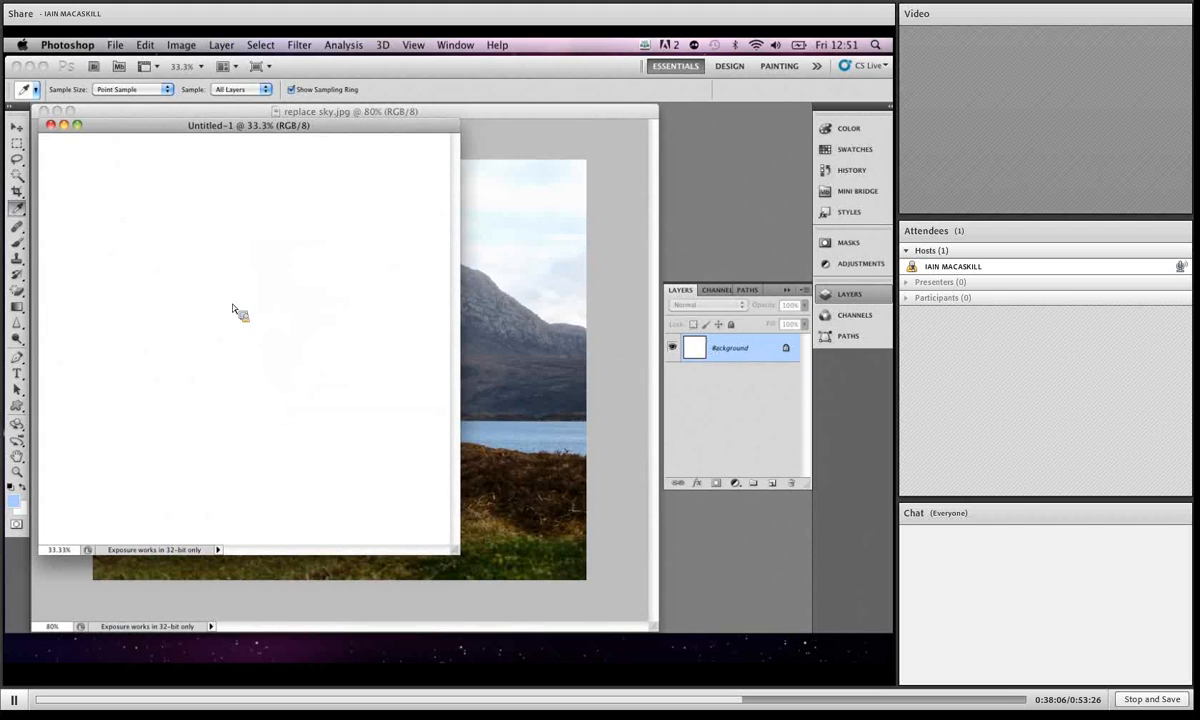
Render Clouds in the new document and copy the result into replace sky.jpg as a new layer
left_click(298, 45)
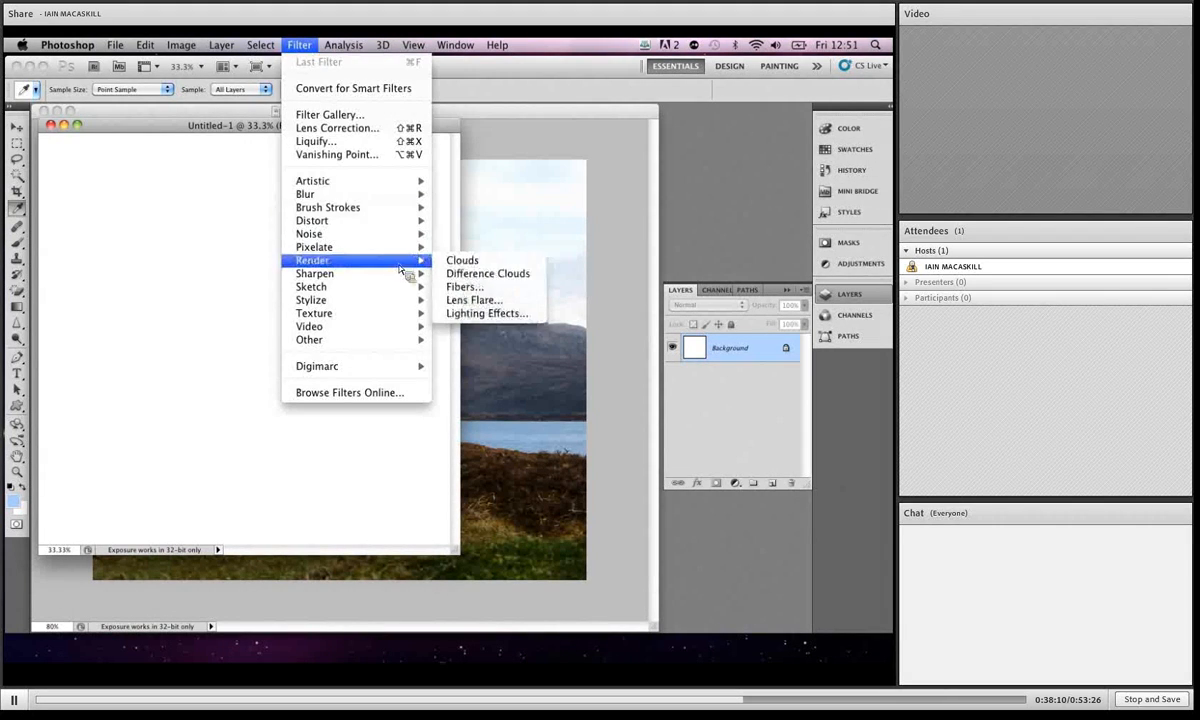
left_click(462, 261)
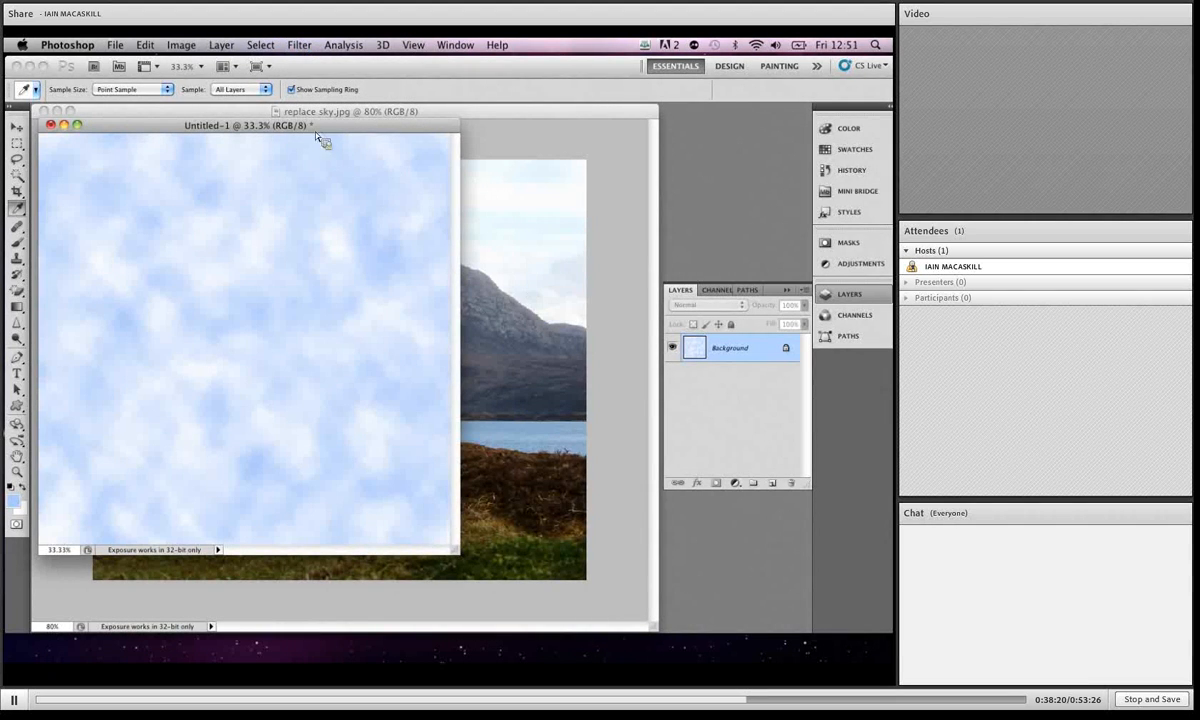
left_click_drag(331, 133, 364, 150)
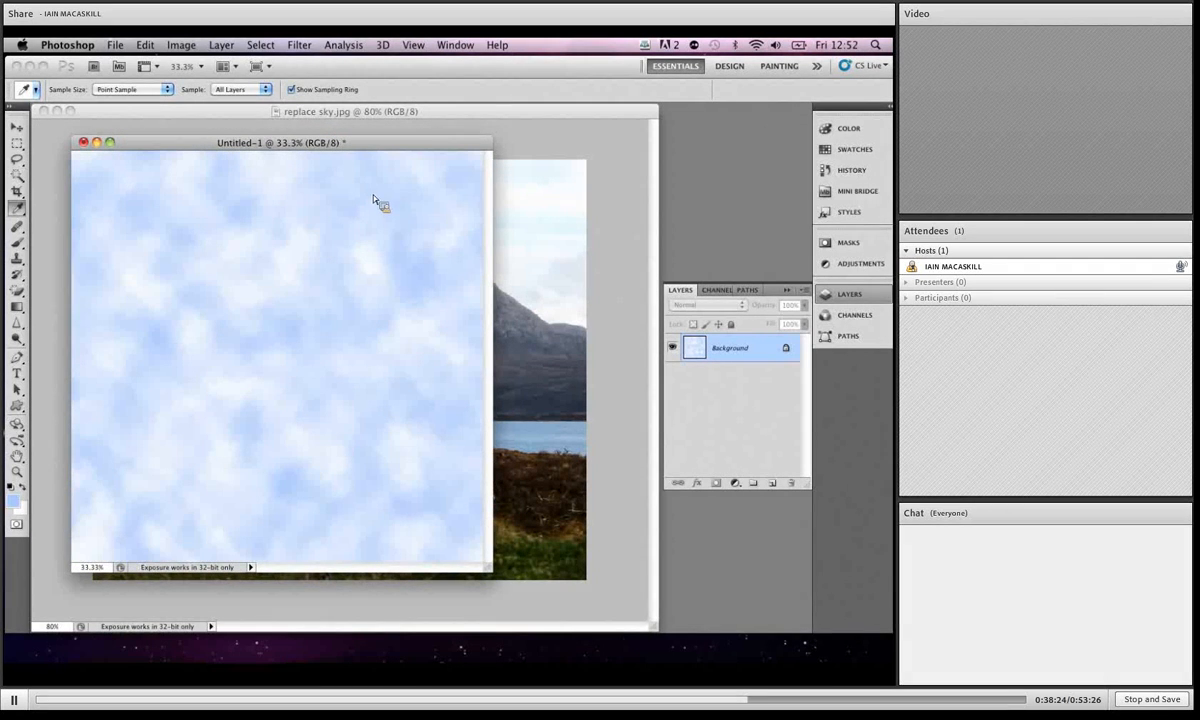
left_click(16, 127)
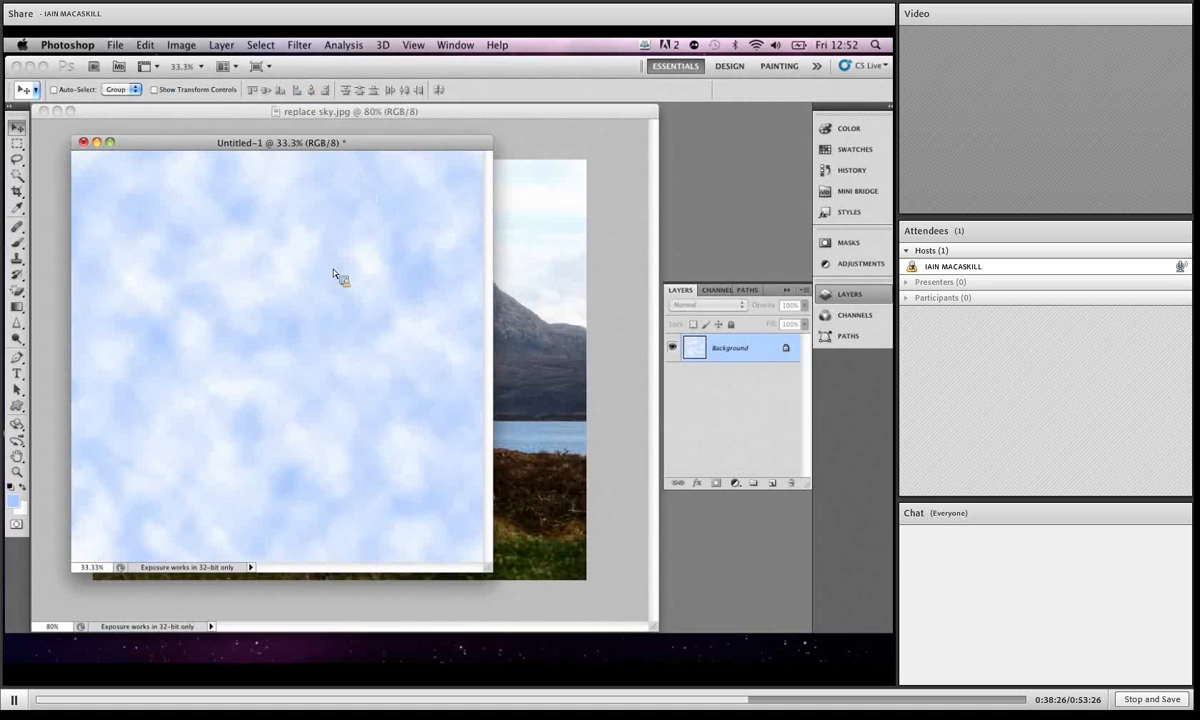
left_click_drag(391, 255, 538, 250)
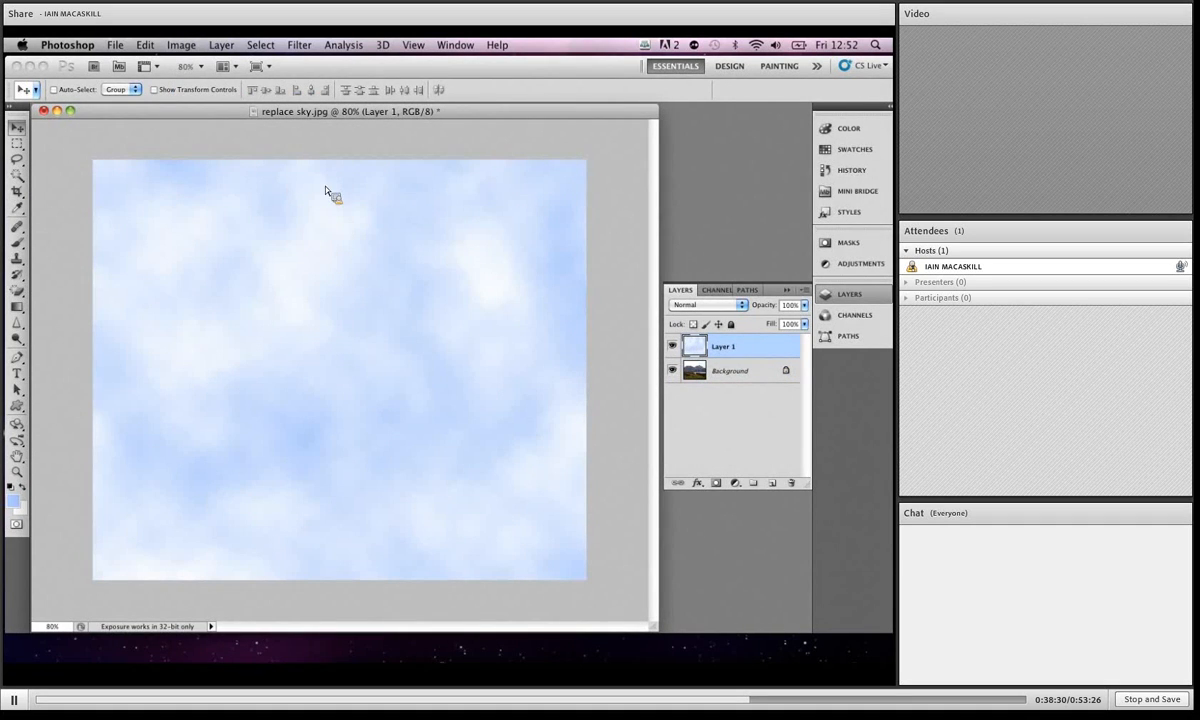
Close the untitled clouds document without saving it
left_click_drag(223, 113, 288, 200)
left_click(348, 145)
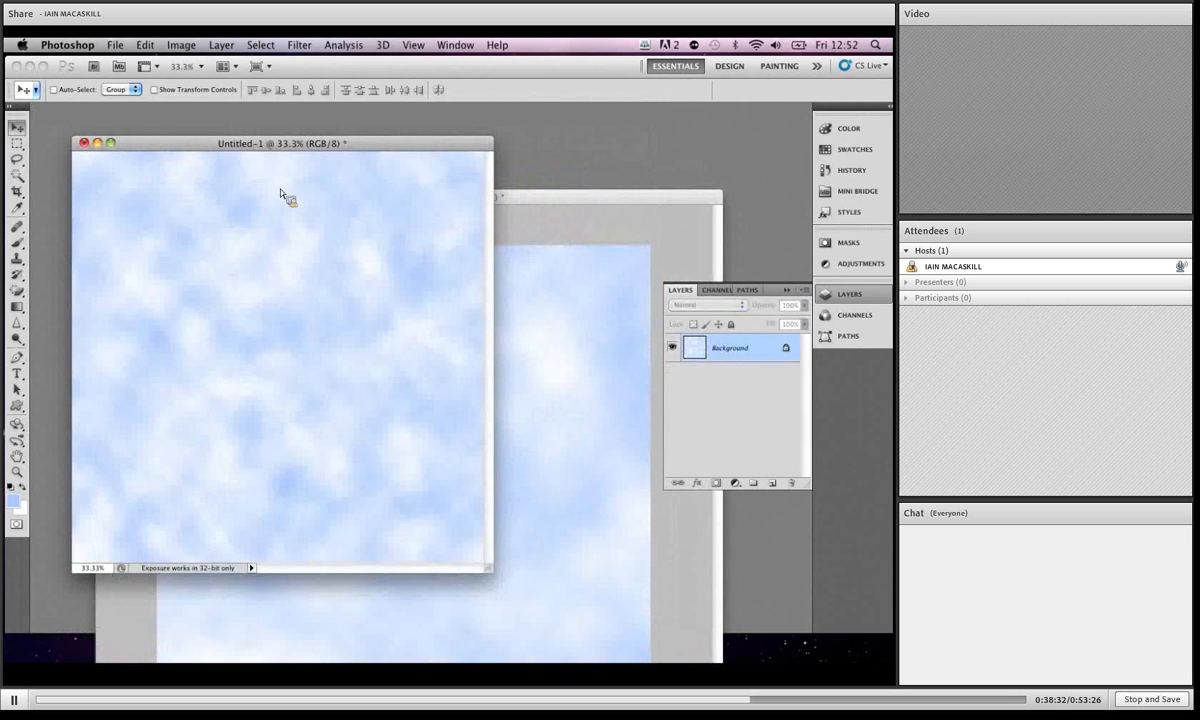
left_click(84, 143)
left_click(404, 265)
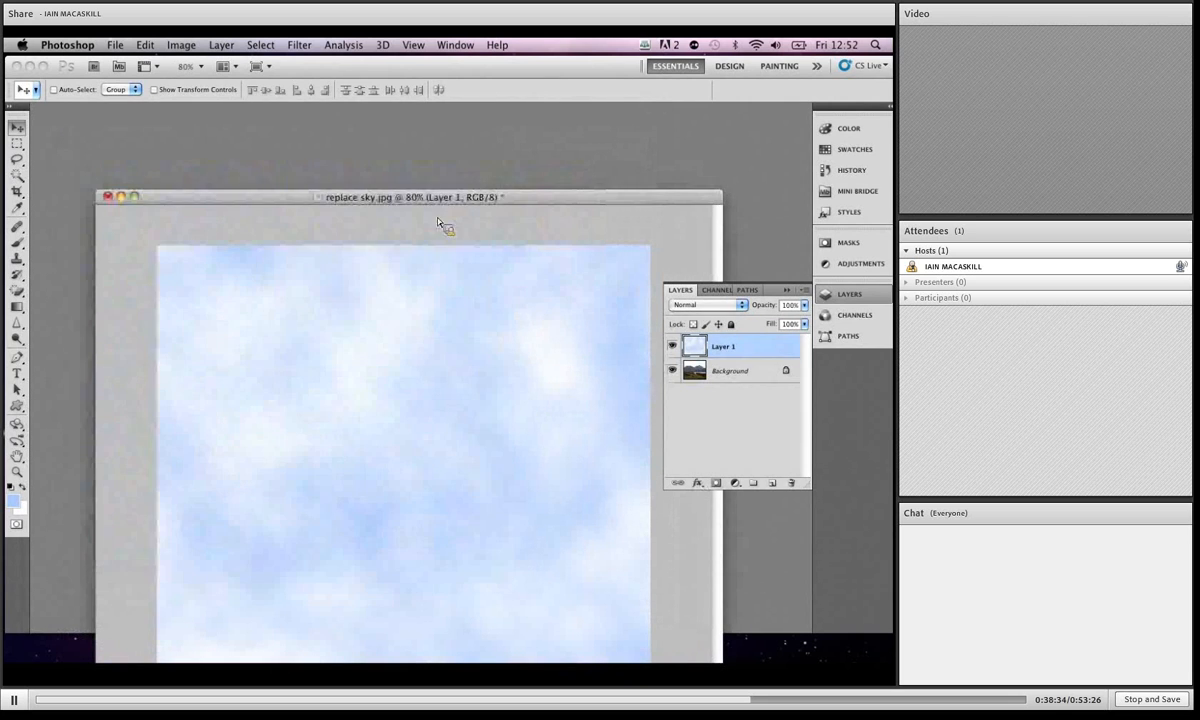
Zoom replace sky.jpg out to 25% and enlarge its window to leave empty space around the image
left_click_drag(437, 200, 398, 130)
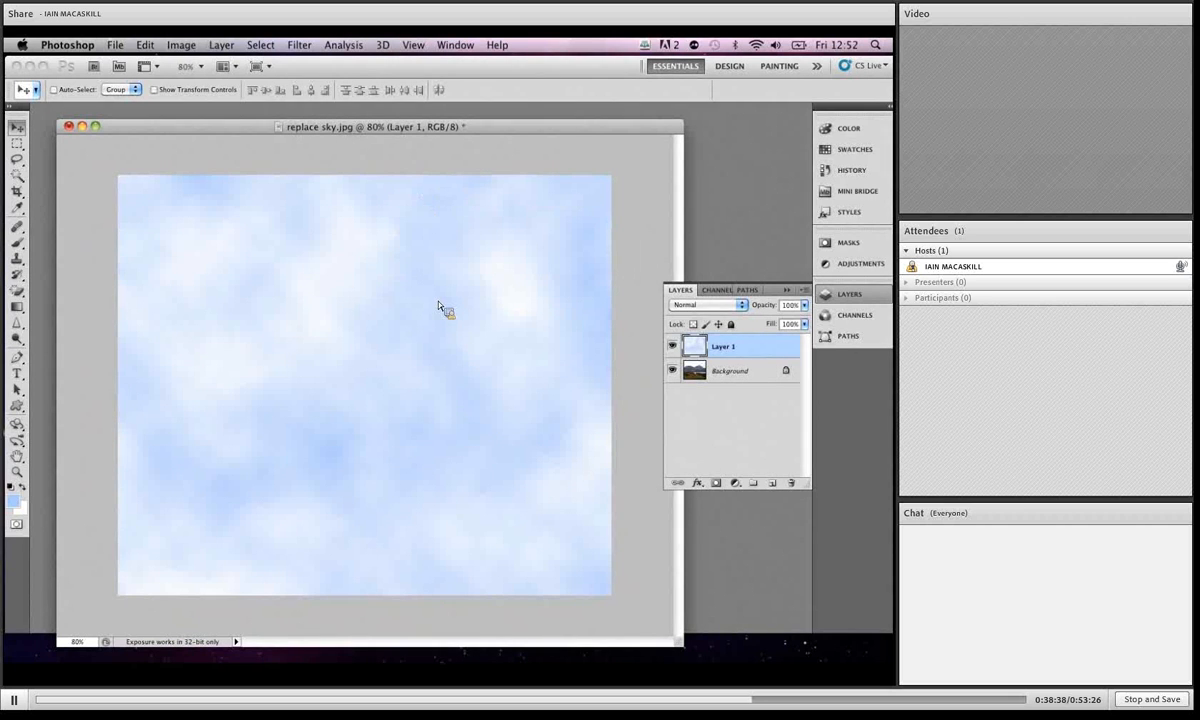
key("super+minus")
key("super+minus")
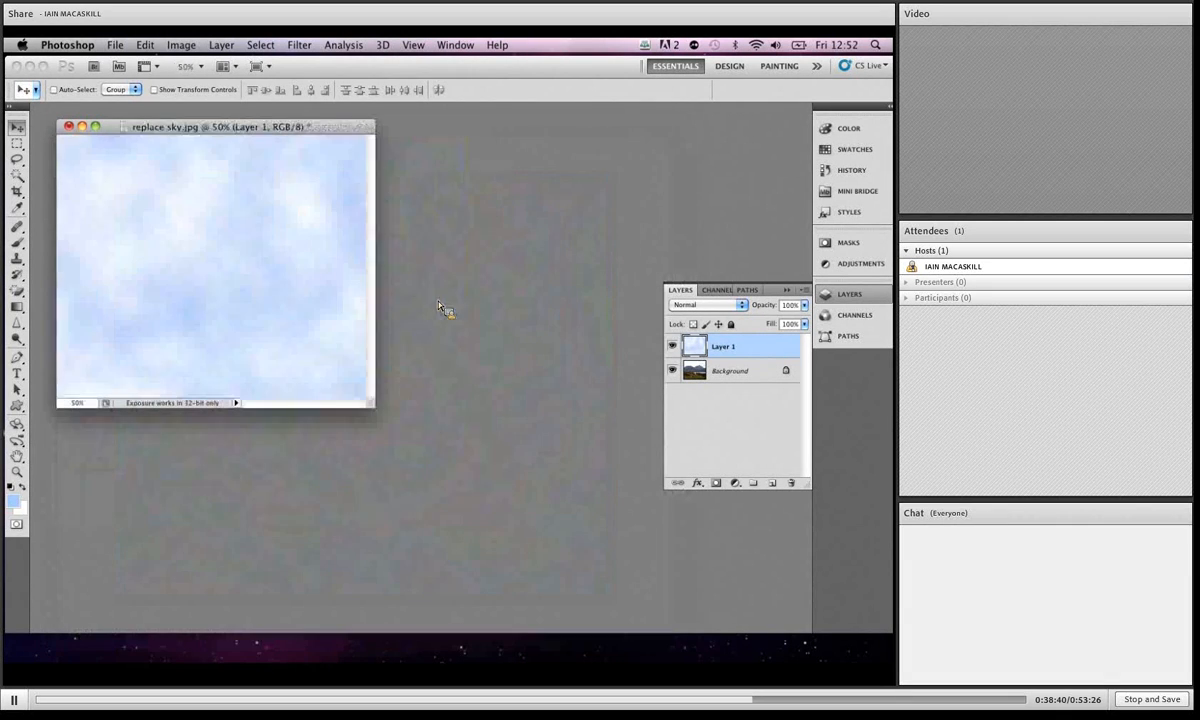
key("super+minus")
key("super+minus")
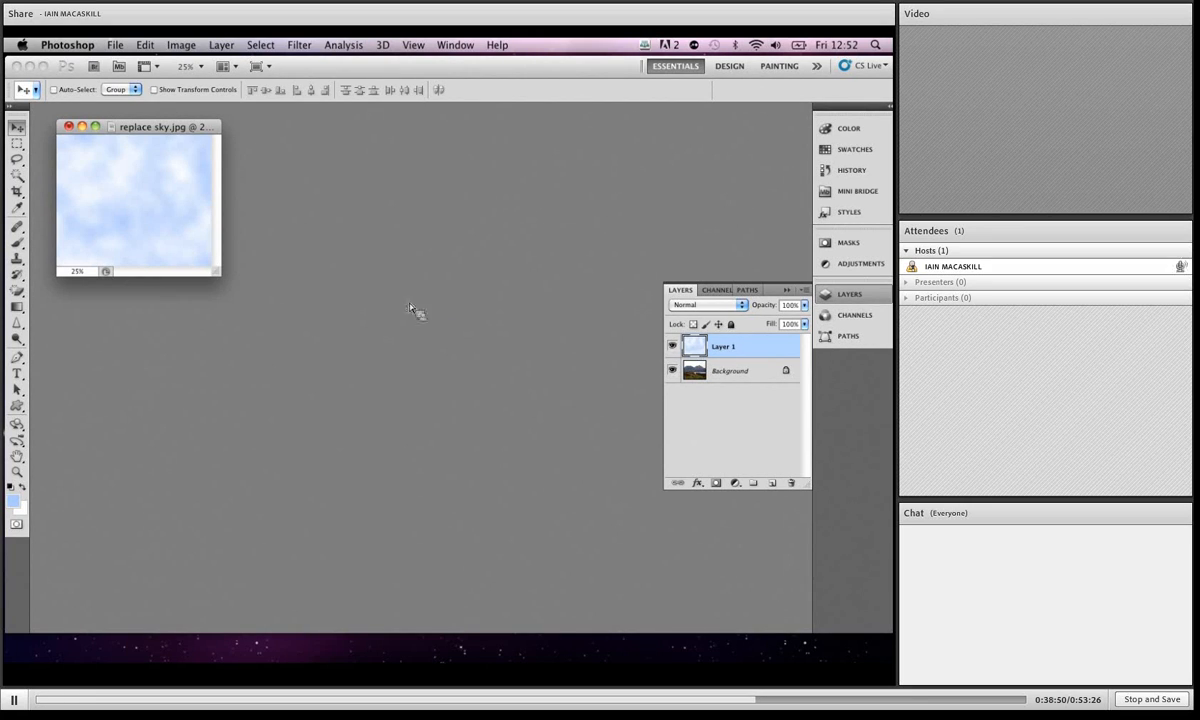
left_click_drag(216, 272, 537, 538)
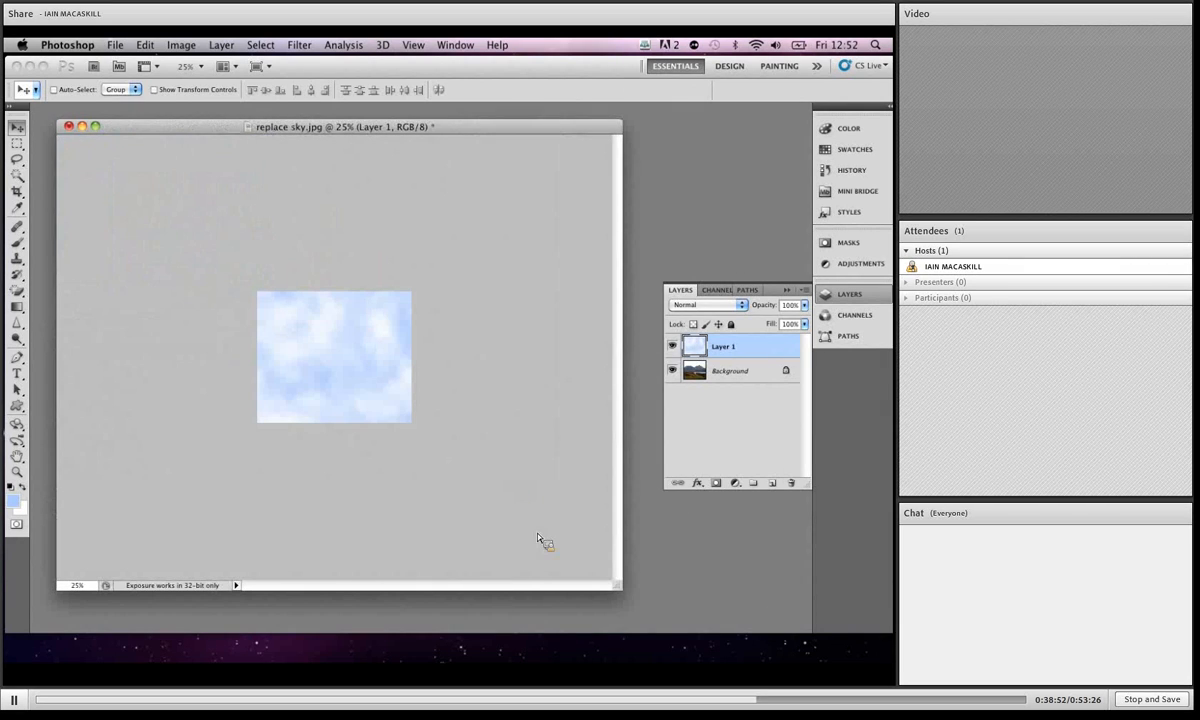
Turn off Zoom Resizes Windows in the General preferences and review the Cursors and Interface preferences
left_click(62, 45)
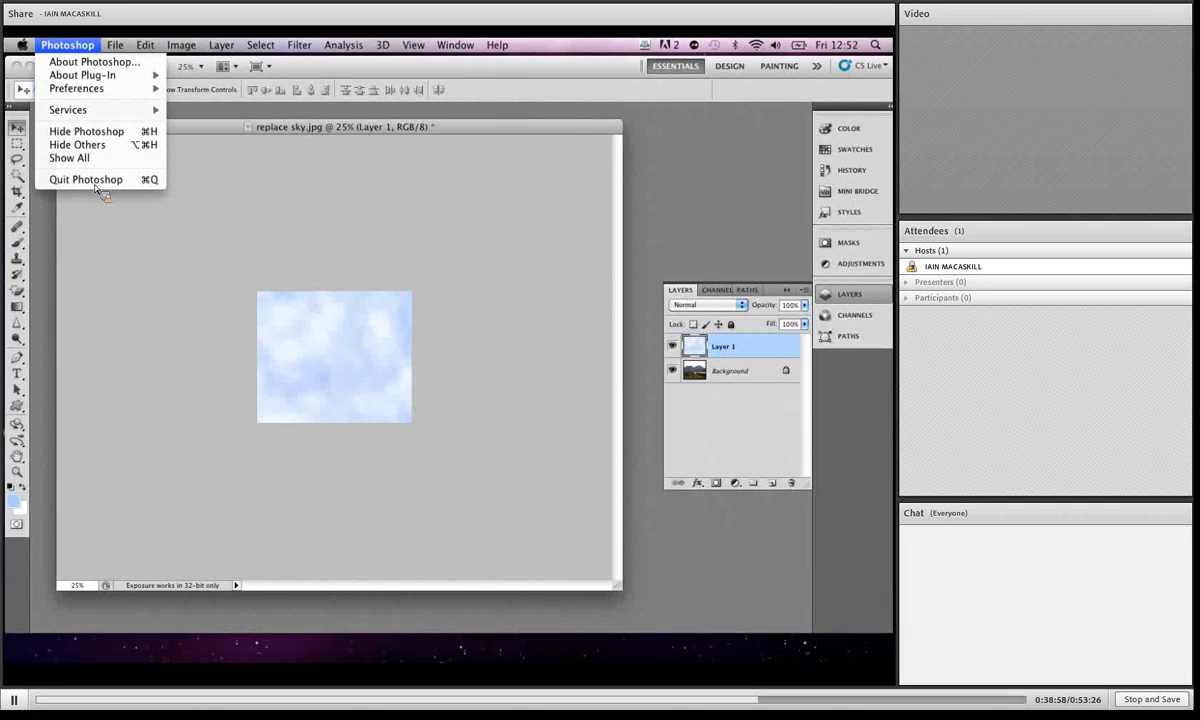
mouse_move(68, 88)
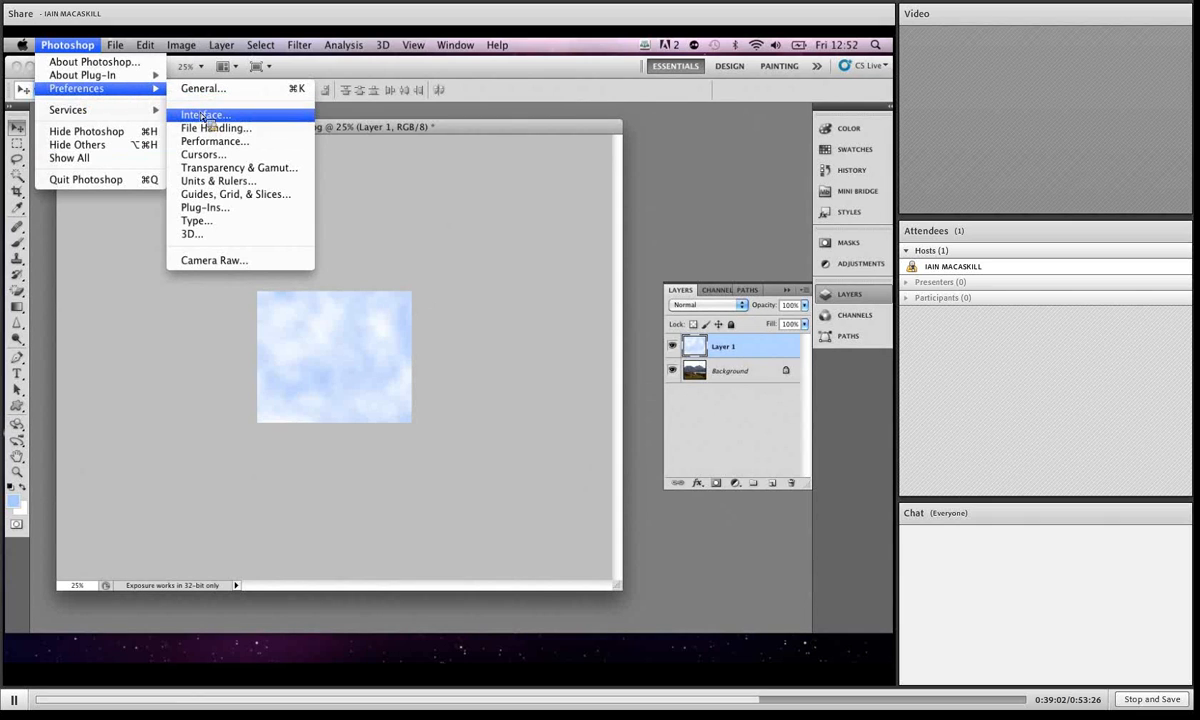
left_click(190, 92)
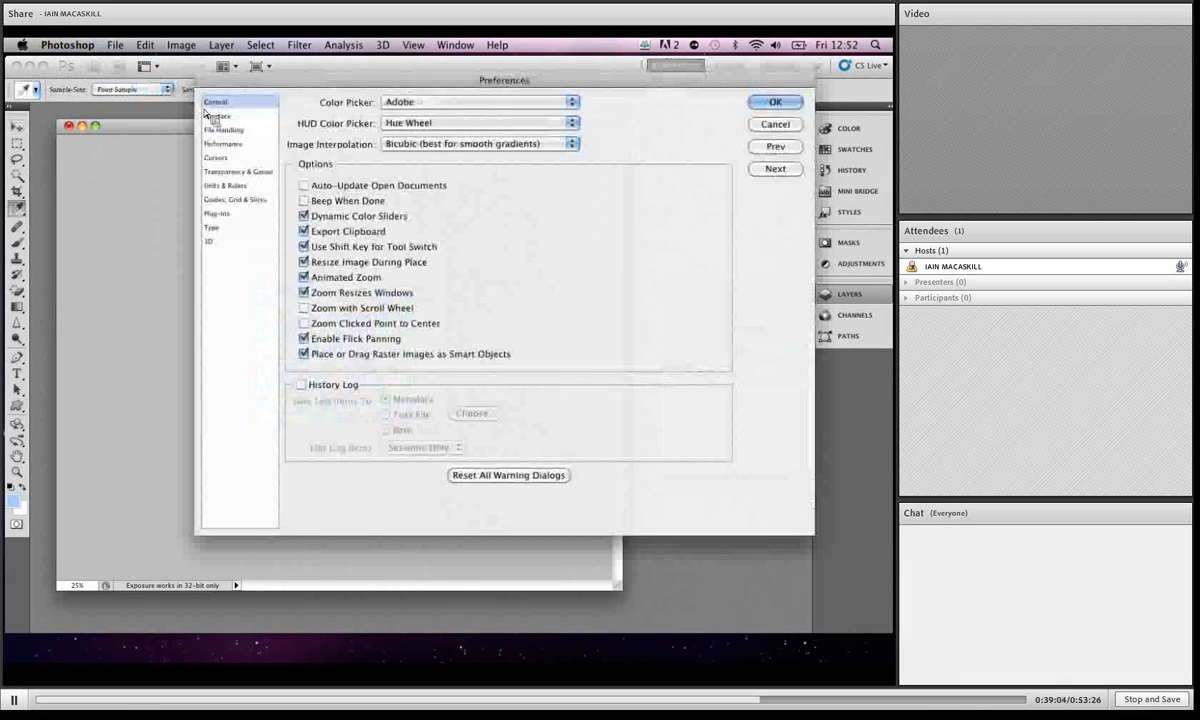
left_click(304, 292)
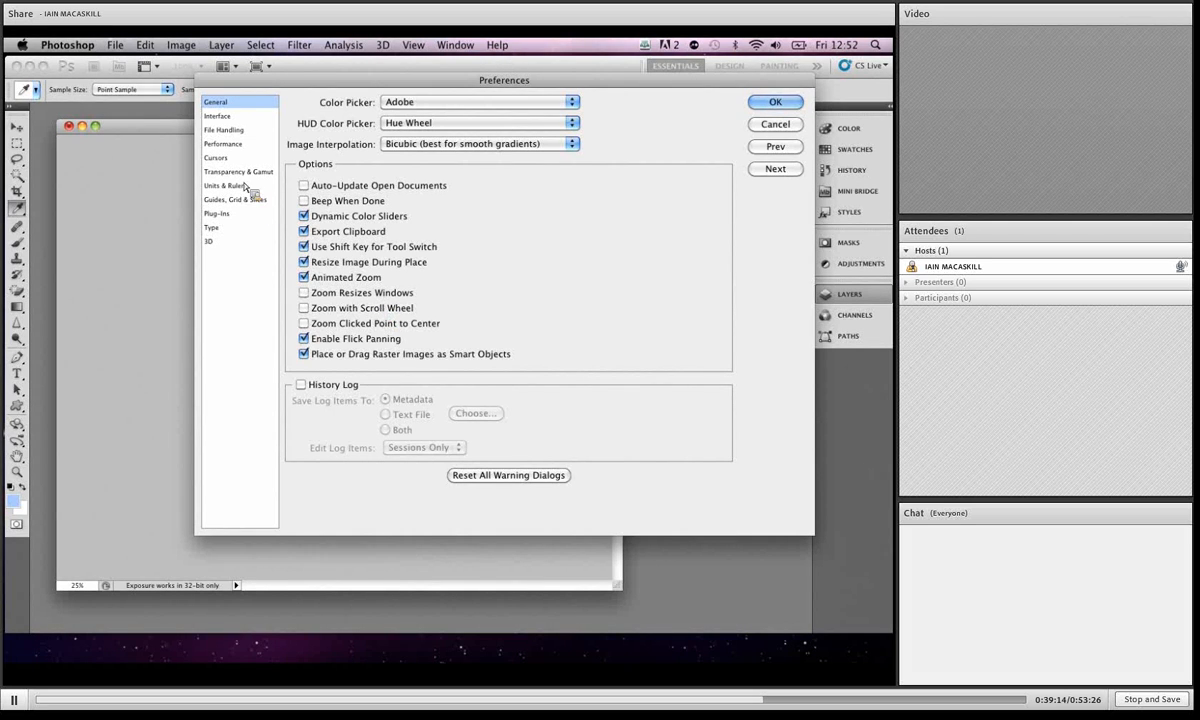
left_click(218, 158)
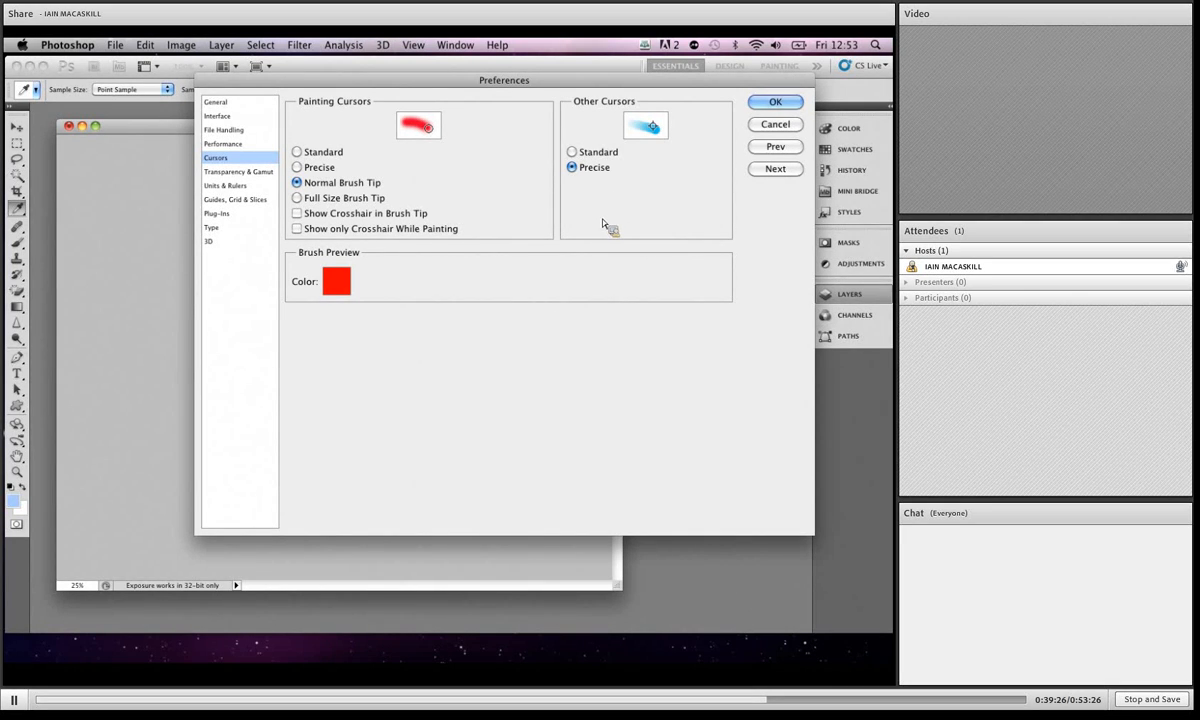
left_click(220, 117)
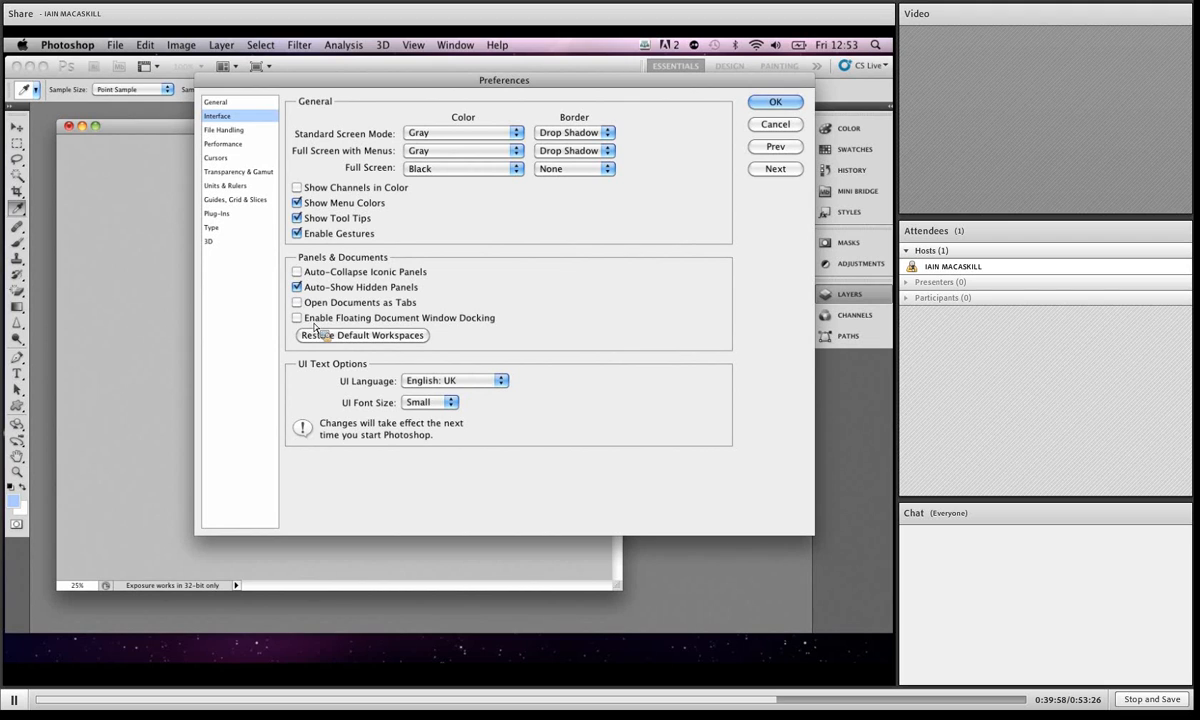
left_click(772, 103)
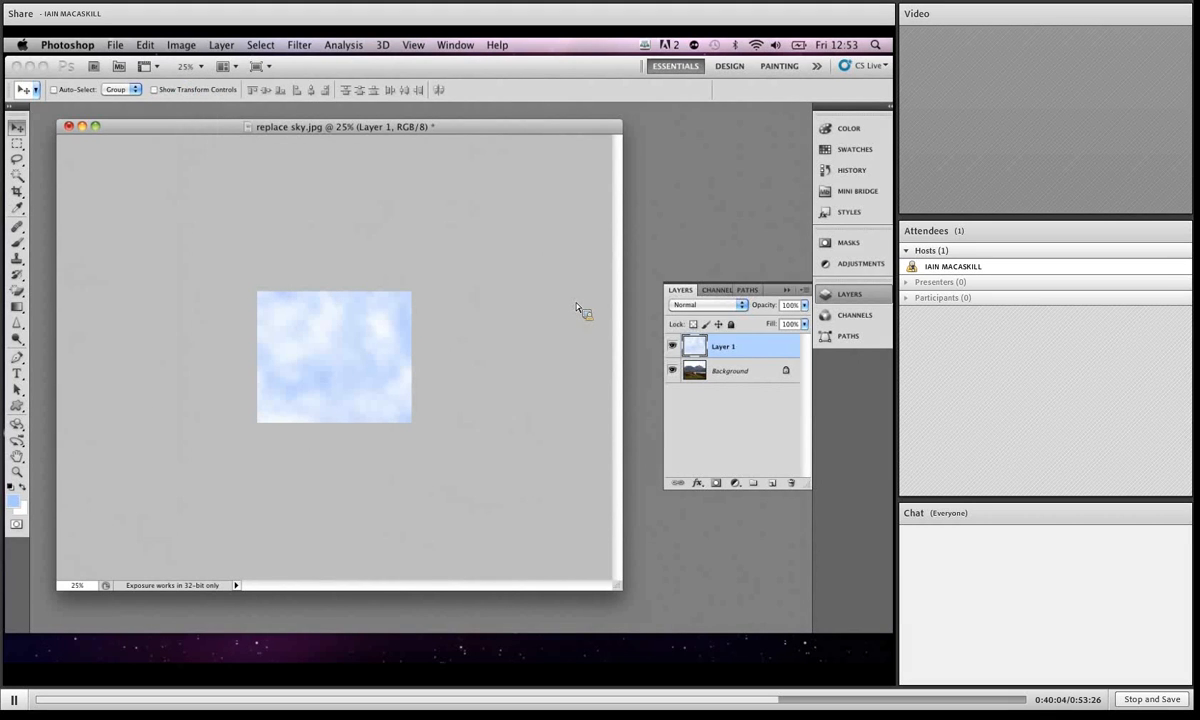
Free Transform the clouds layer, centring it over the image and squashing its height to 38.34% so it covers the sky area
key("super+t")
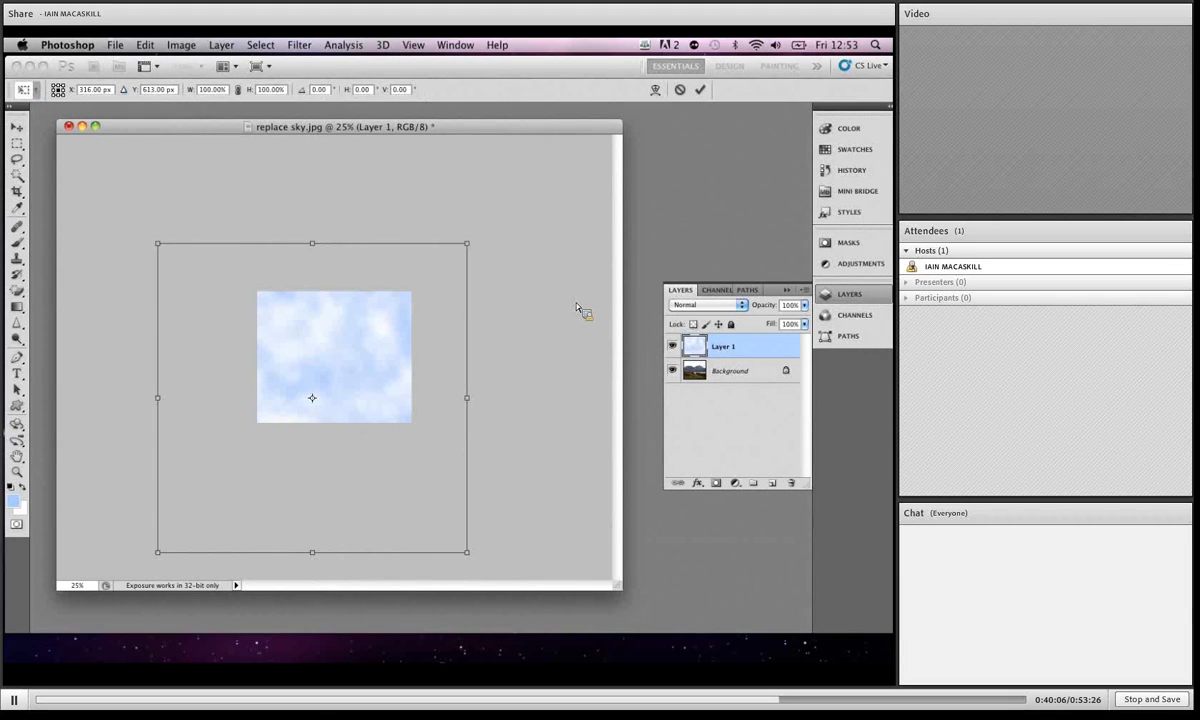
left_click_drag(288, 383, 311, 351)
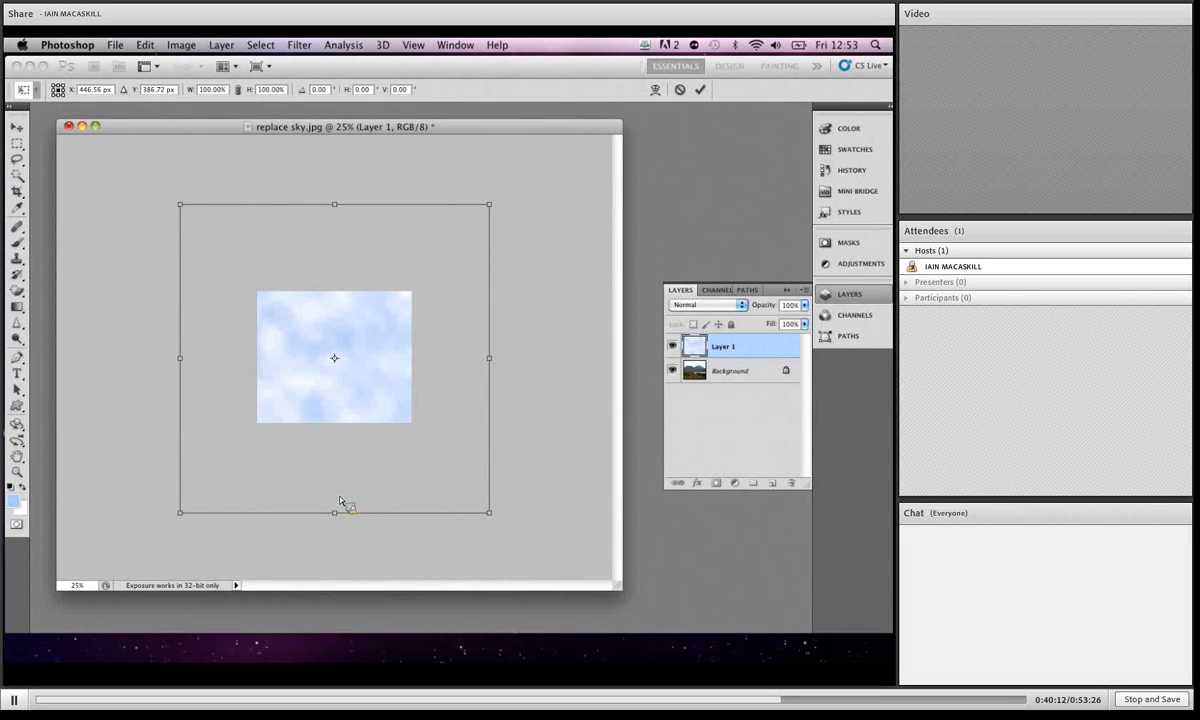
left_click_drag(338, 517, 334, 412)
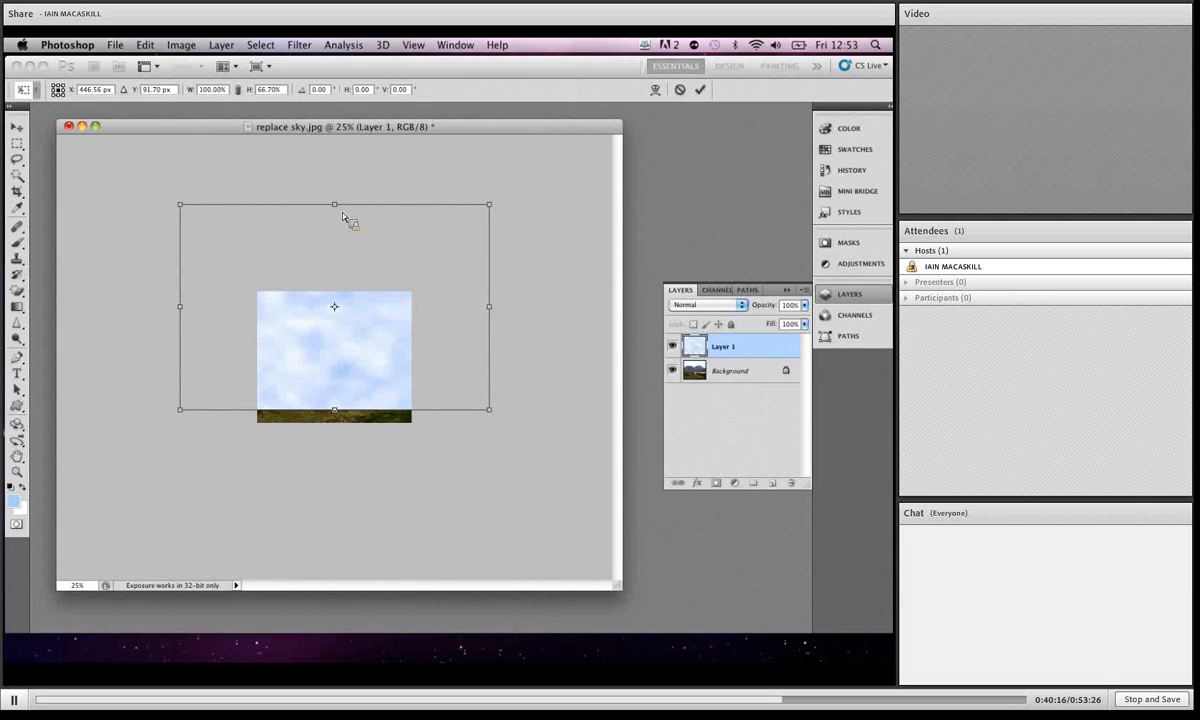
left_click_drag(335, 205, 346, 265)
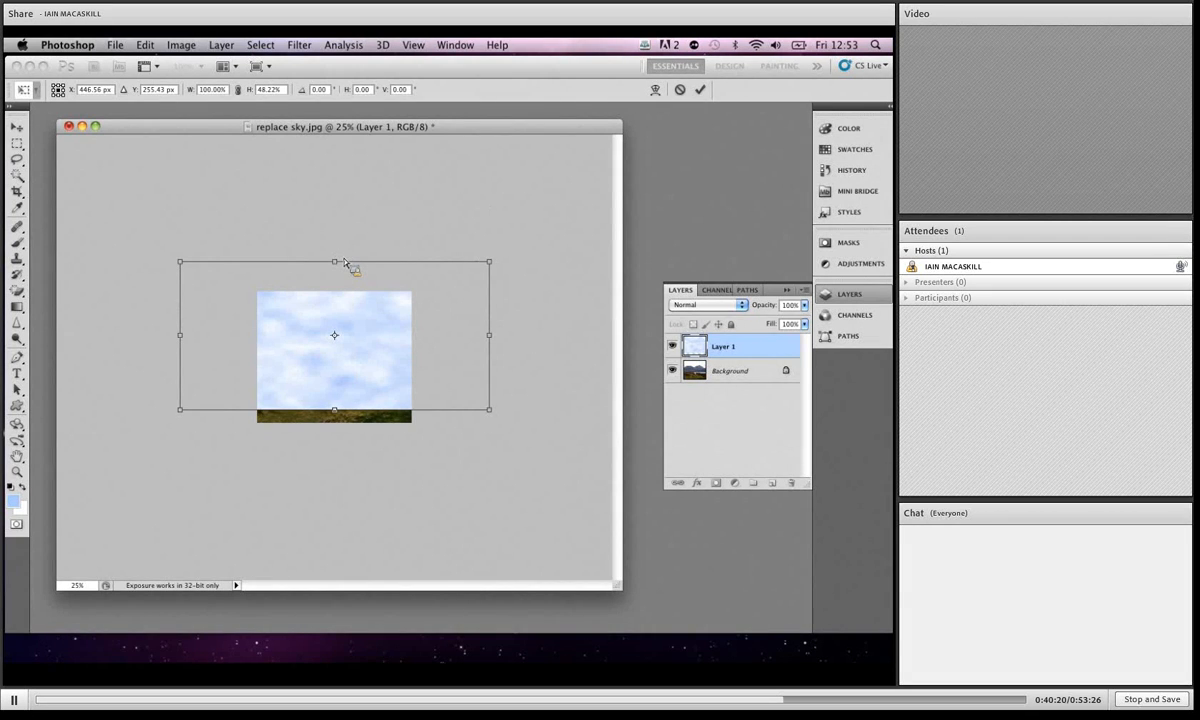
left_click_drag(362, 392, 363, 350)
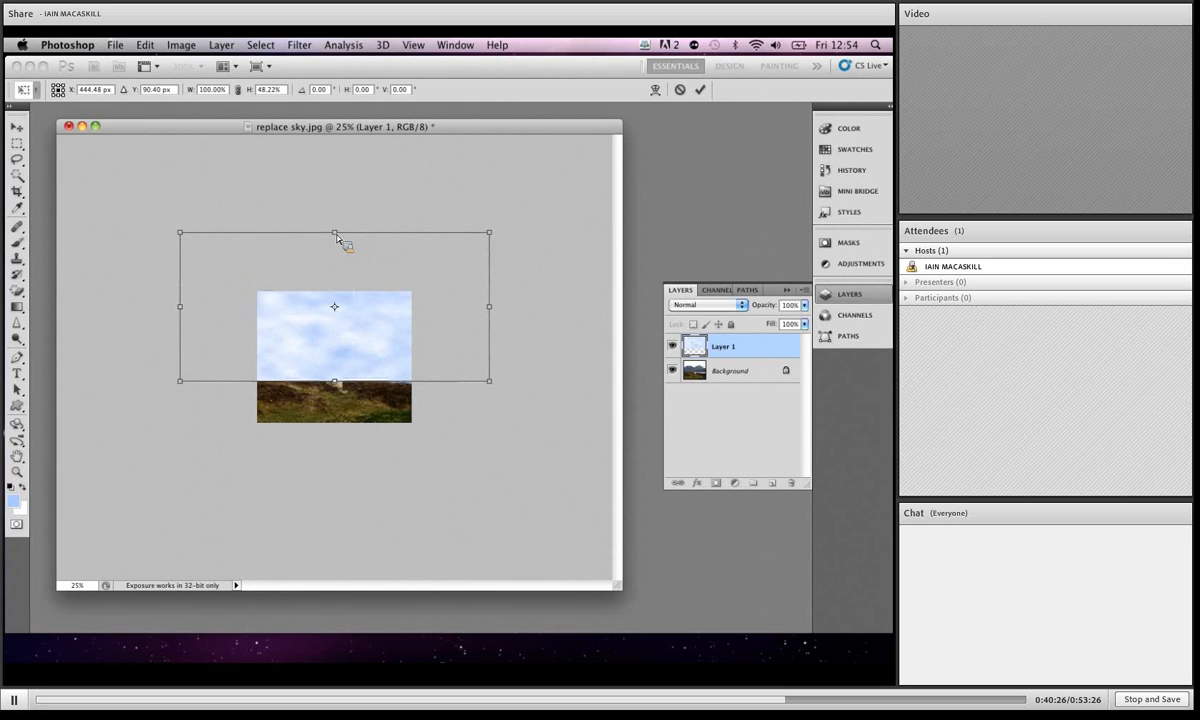
left_click_drag(337, 234, 340, 260)
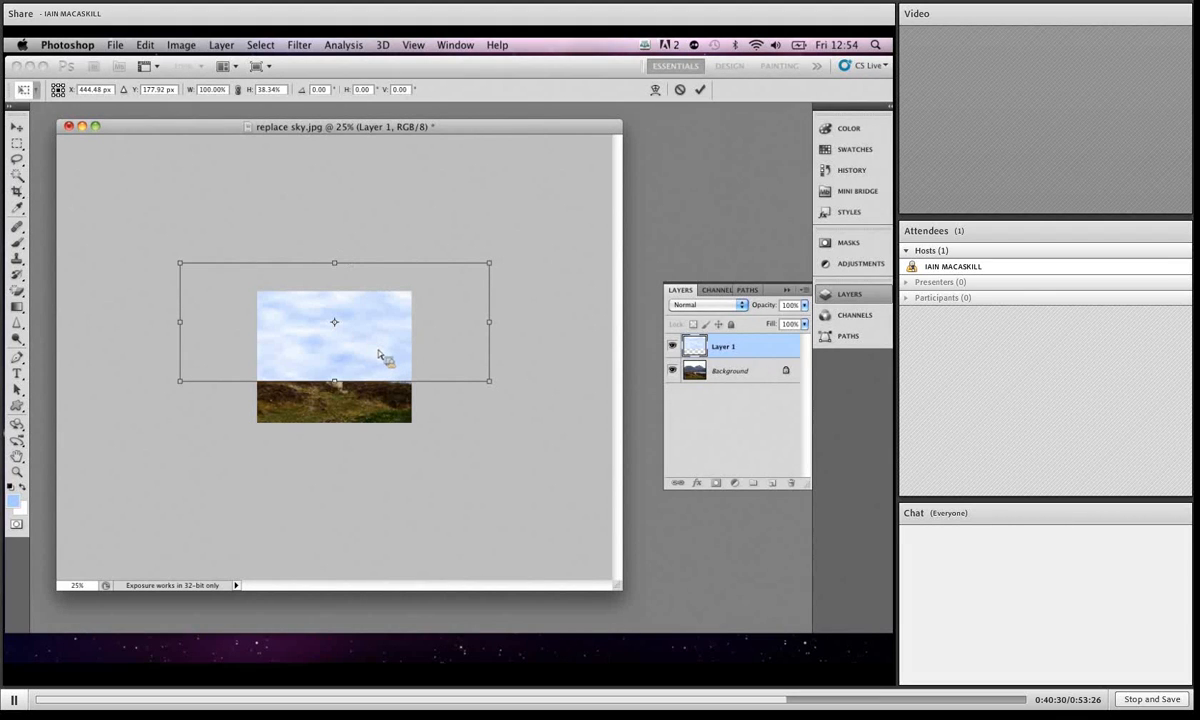
Apply a Perspective transform to the clouds layer, narrowing its bottom edge to about the image width and widening its top to 175.02%
left_click(148, 45)
mouse_move(192, 350)
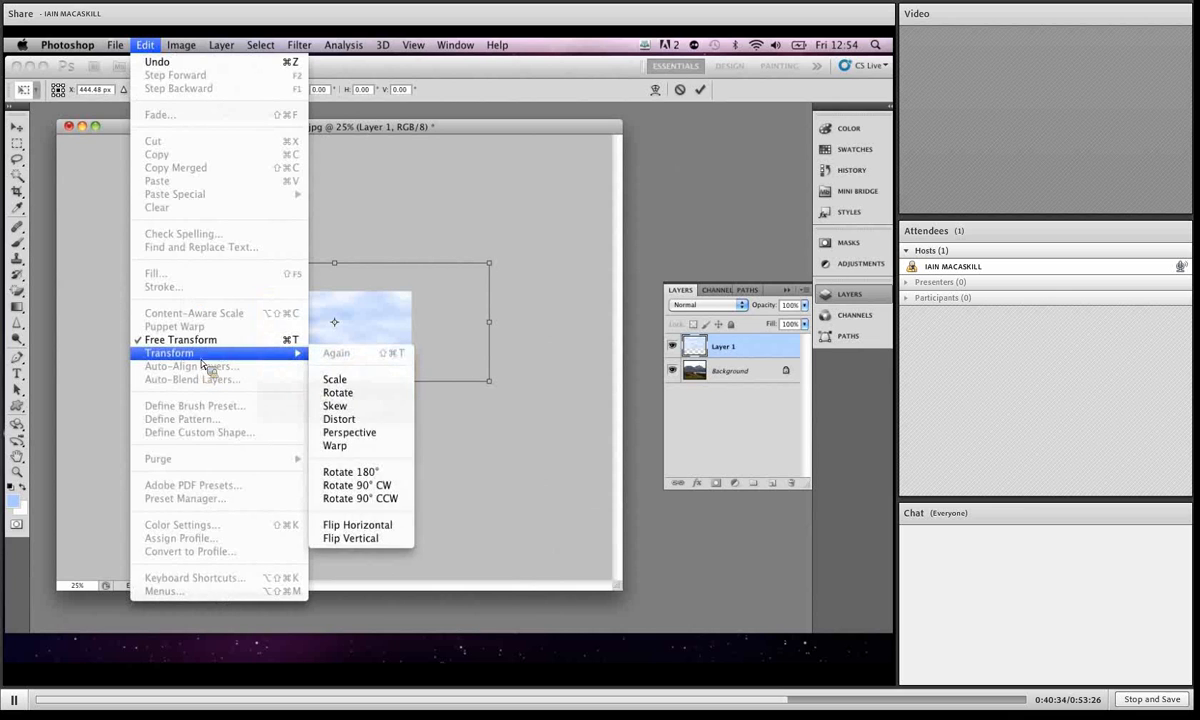
left_click(345, 432)
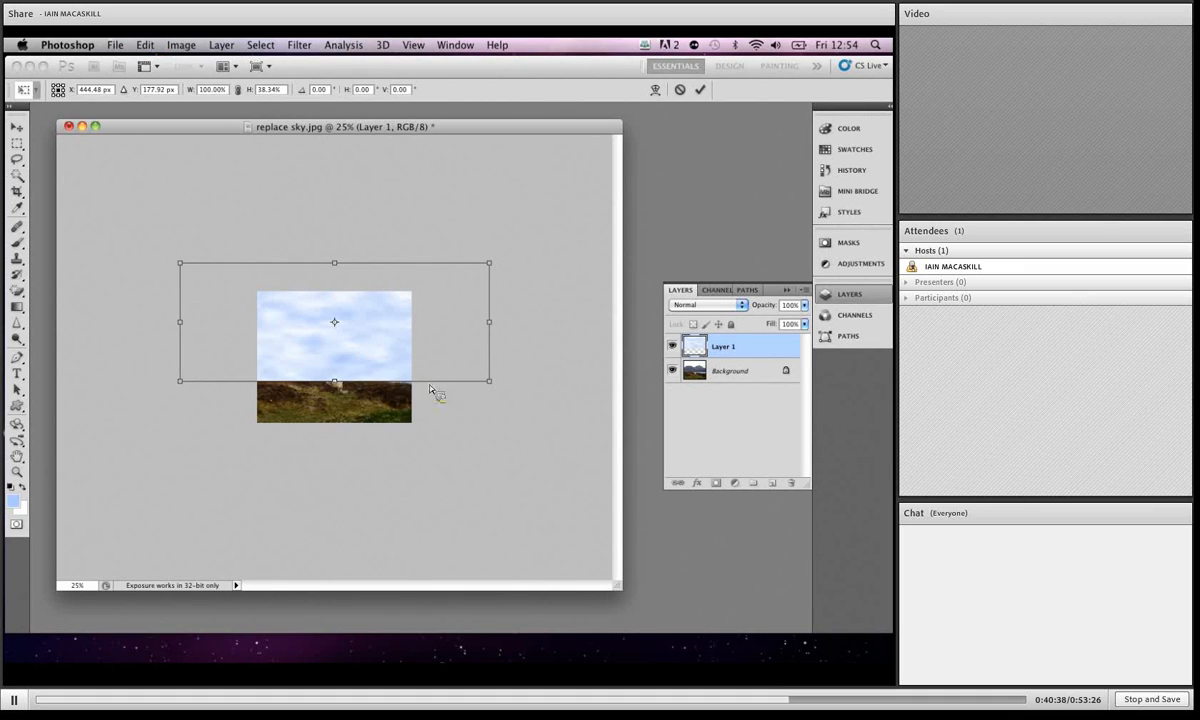
left_click_drag(492, 392, 423, 394)
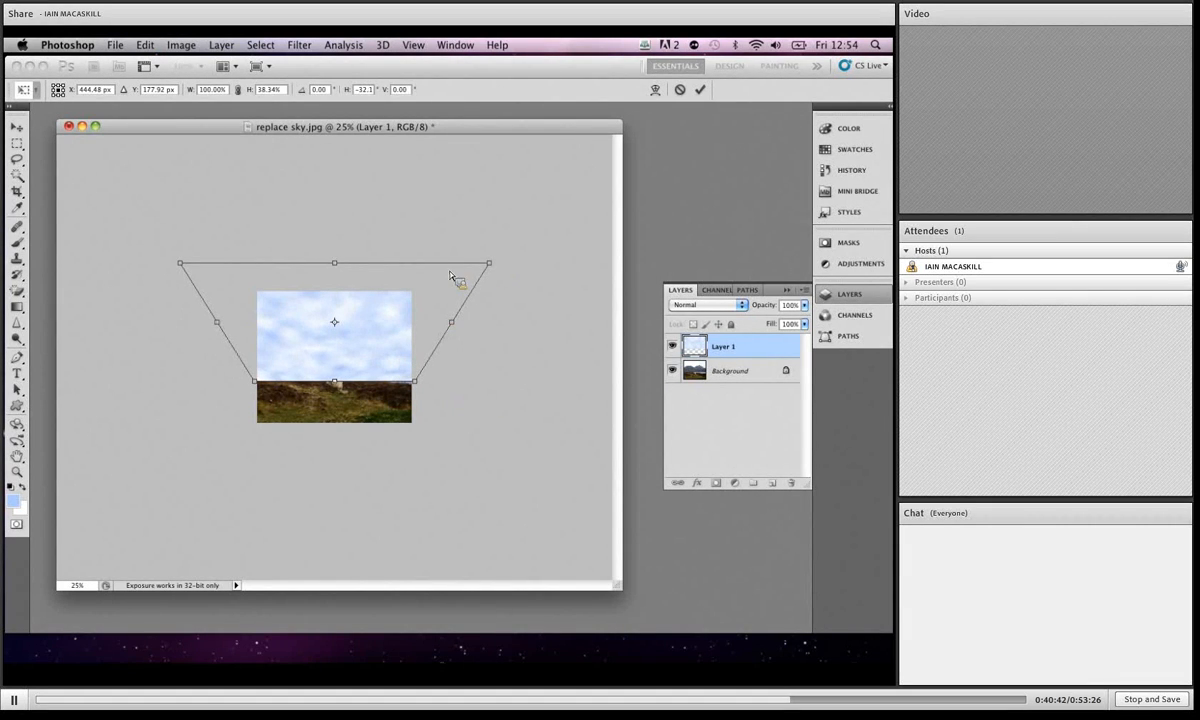
left_click_drag(490, 277, 607, 279)
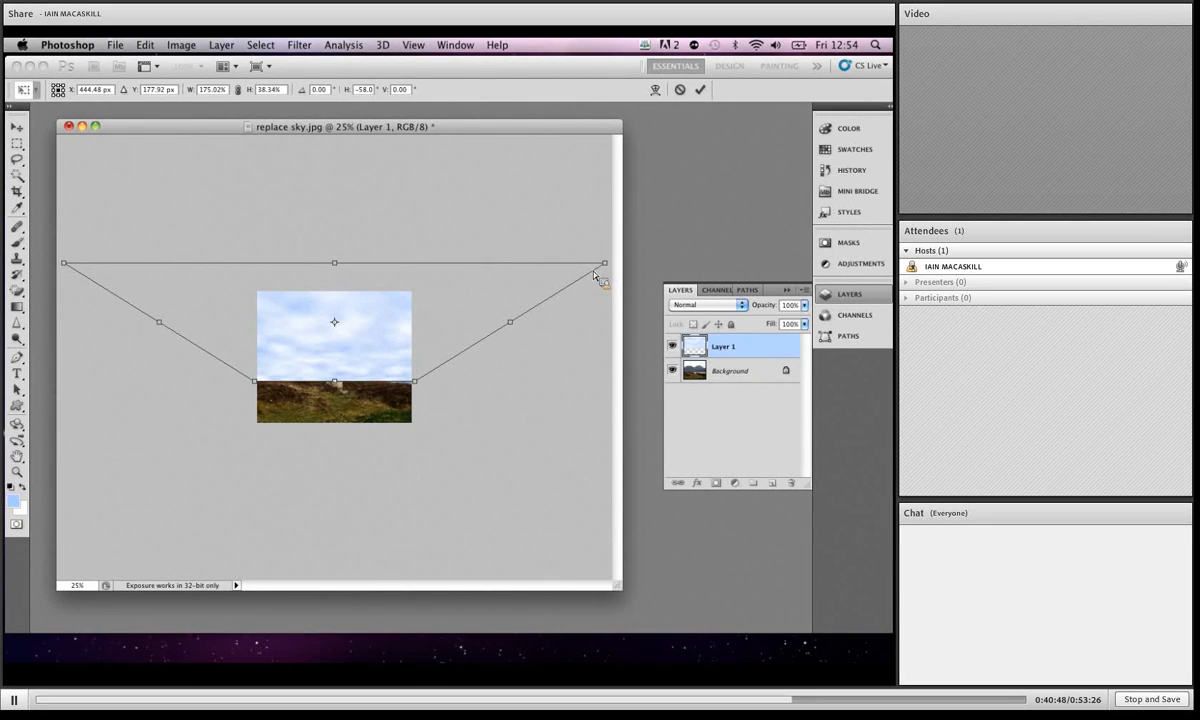
key("Escape")
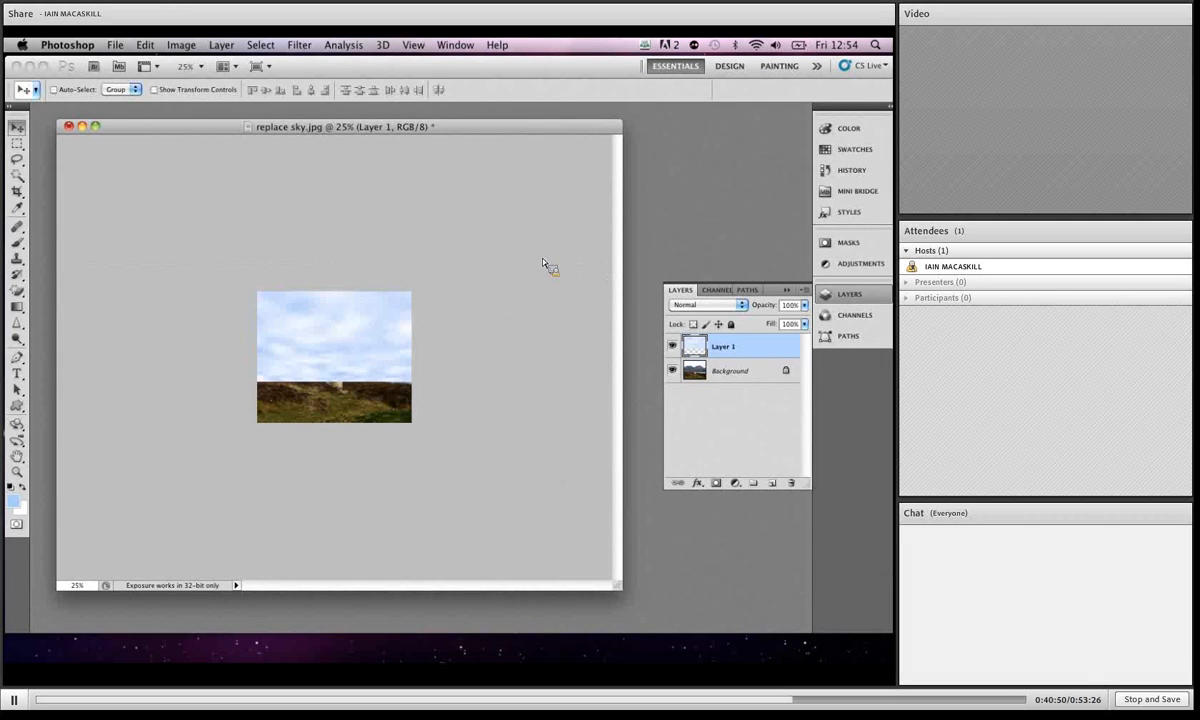
Set the clouds layer's blending mode to Darken
key("super+0")
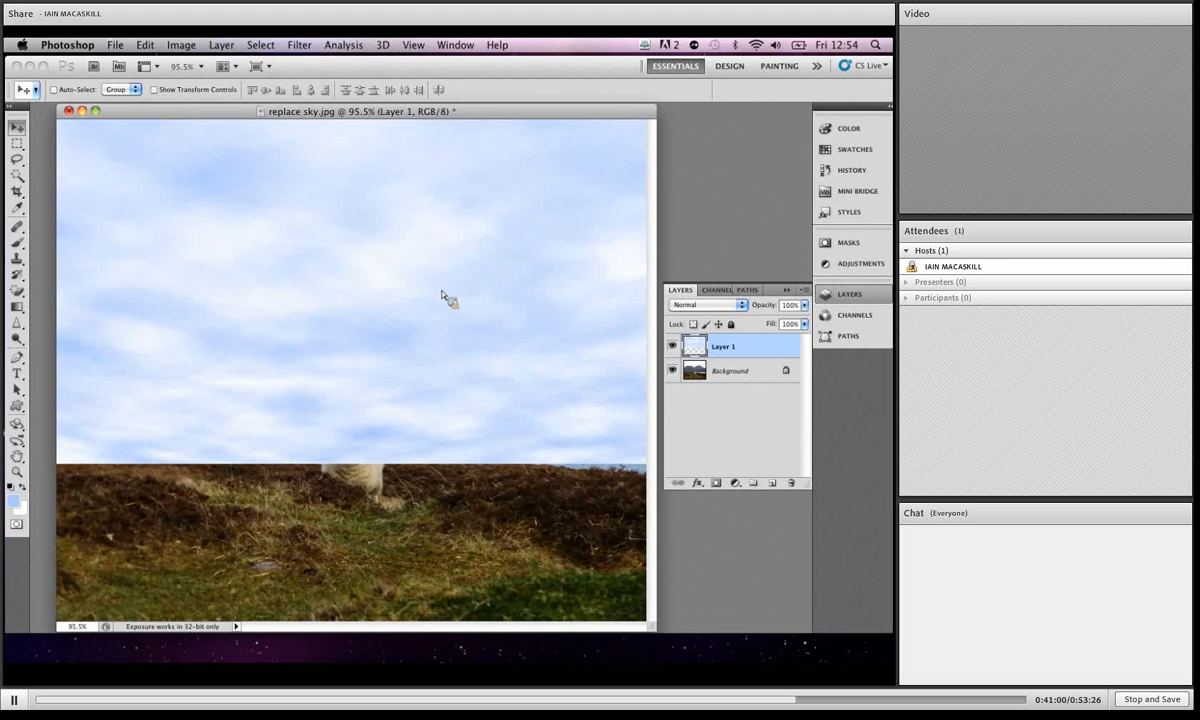
key("super+minus")
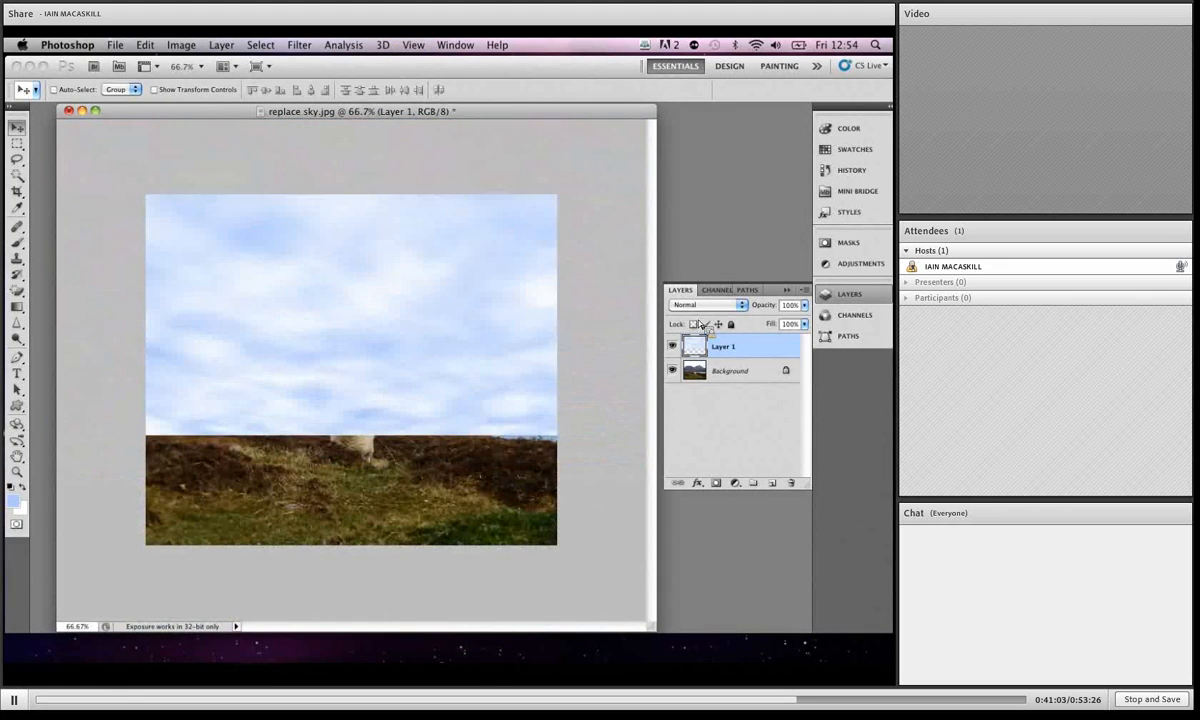
left_click(741, 306)
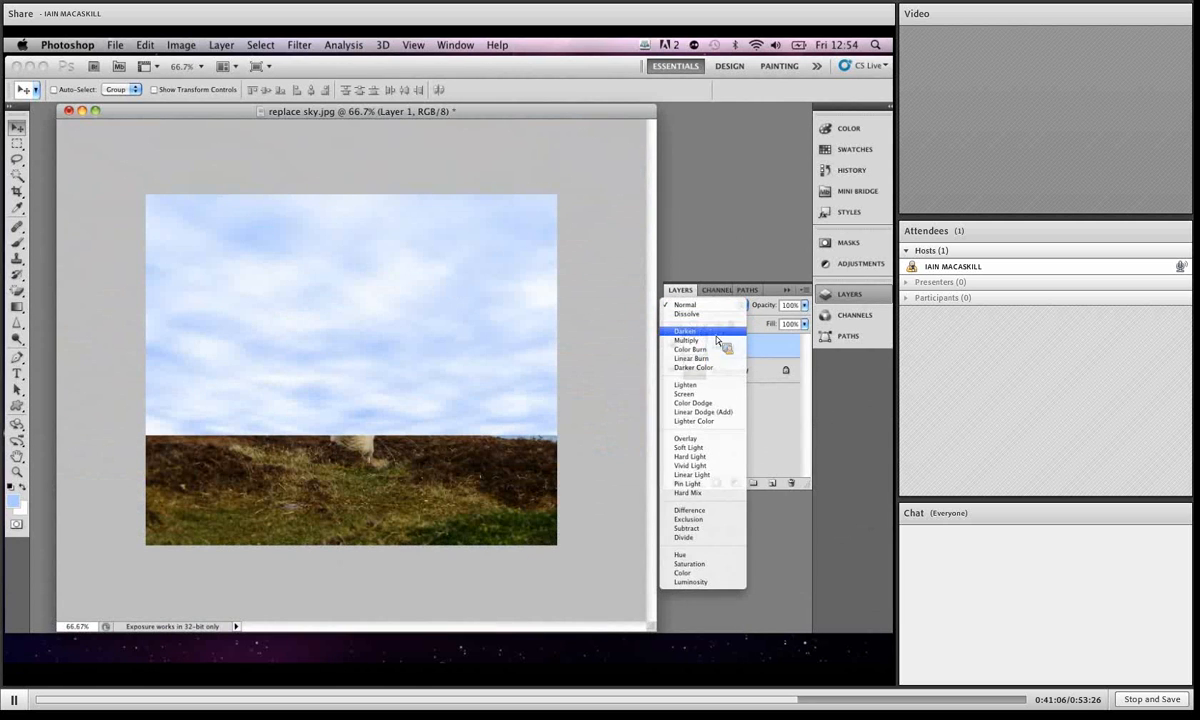
left_click(700, 331)
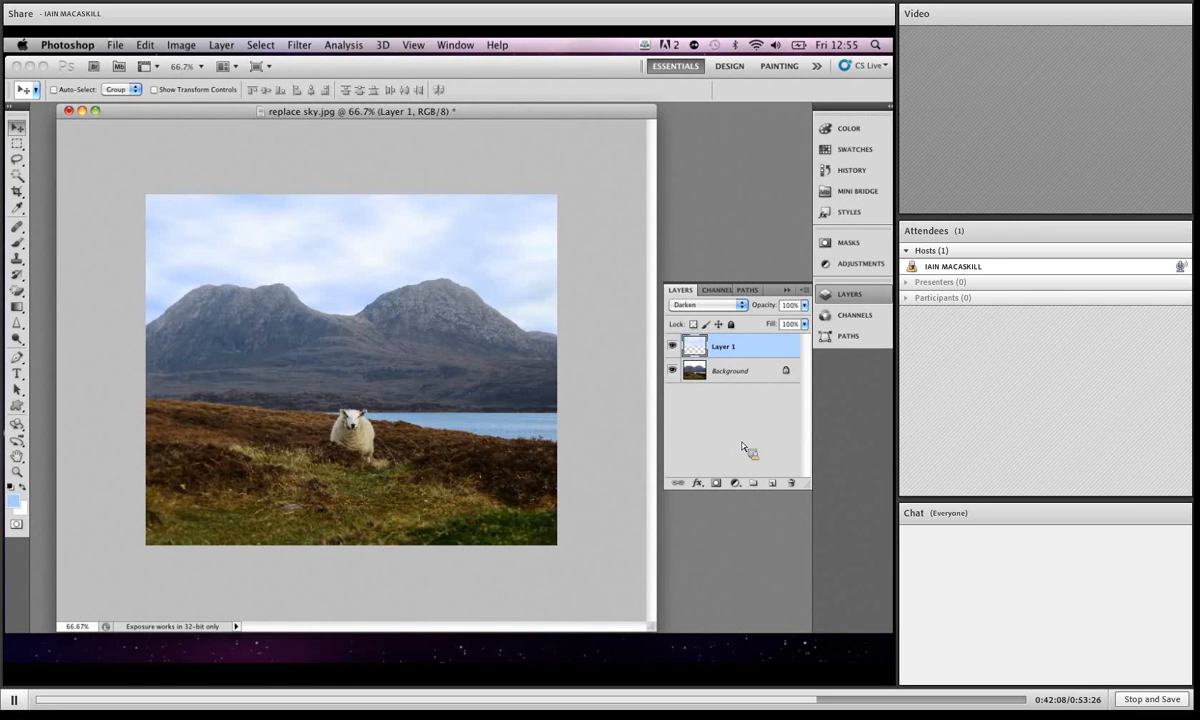
Add a new layer directly above the Background and set the Gradient tool to the white-to-transparent preset
left_click(742, 371)
left_click(772, 483)
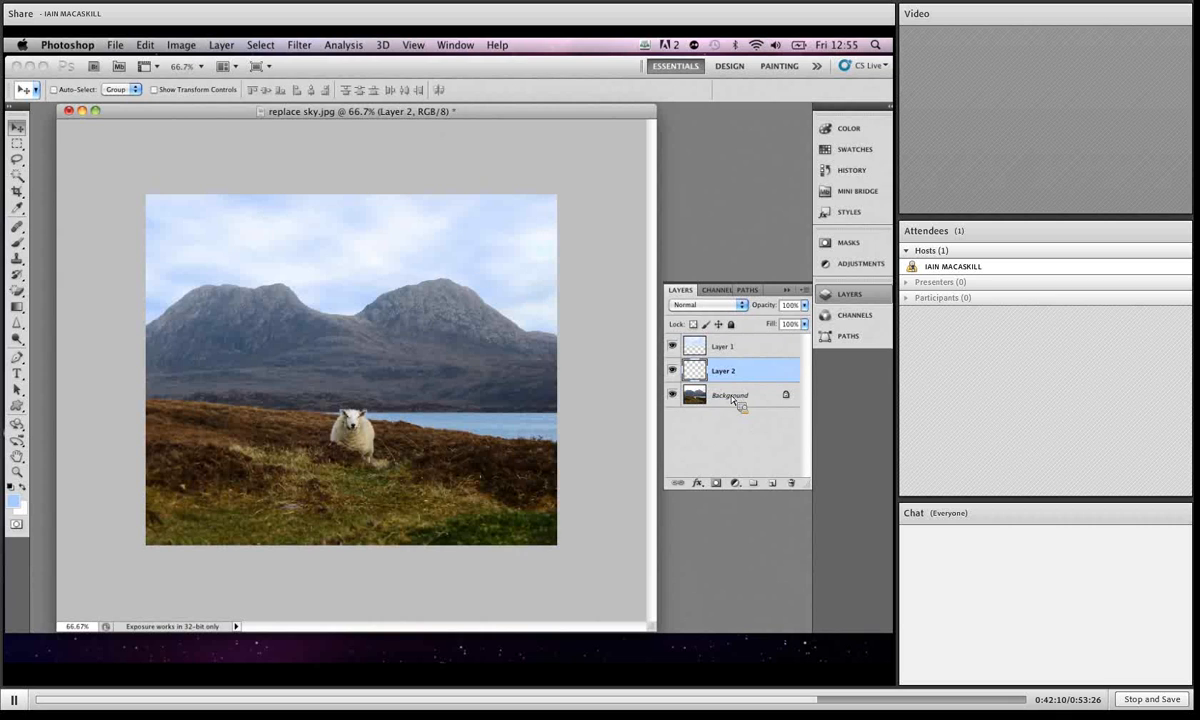
left_click(17, 307)
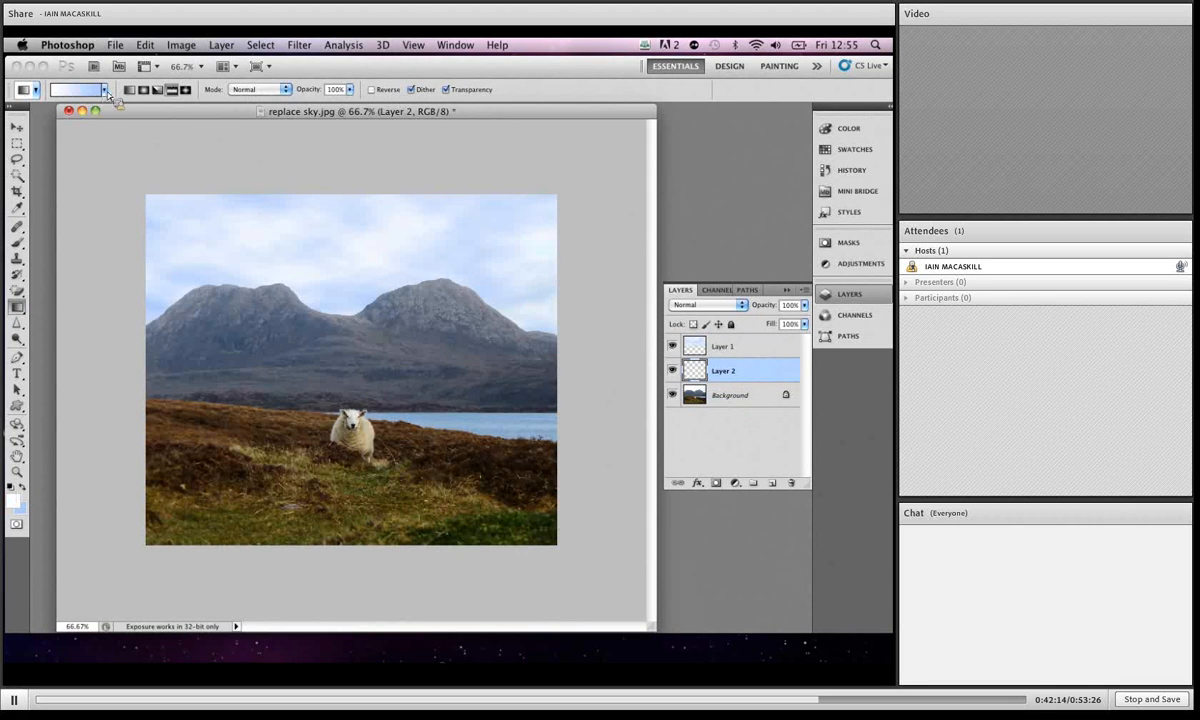
left_click(103, 89)
left_click(54, 115)
left_click_drag(222, 116, 225, 117)
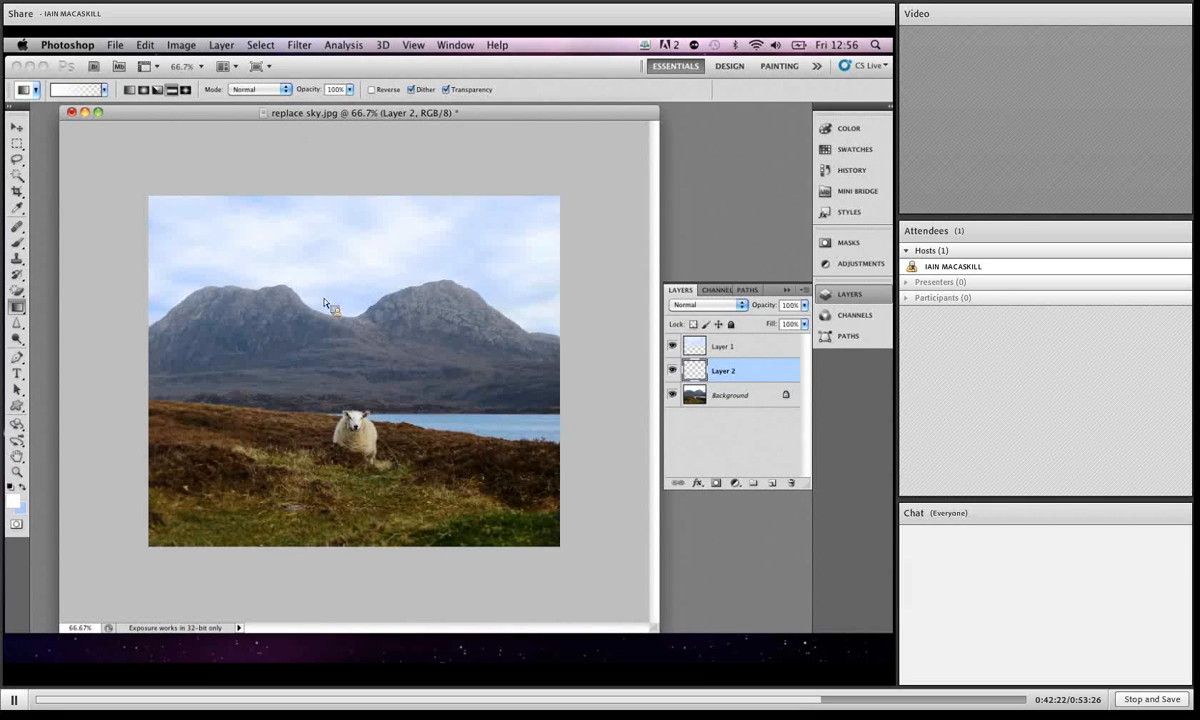
Try two white reflected gradients across the mountains and sky on the new layer, and delete that layer
left_click_drag(334, 316, 334, 232)
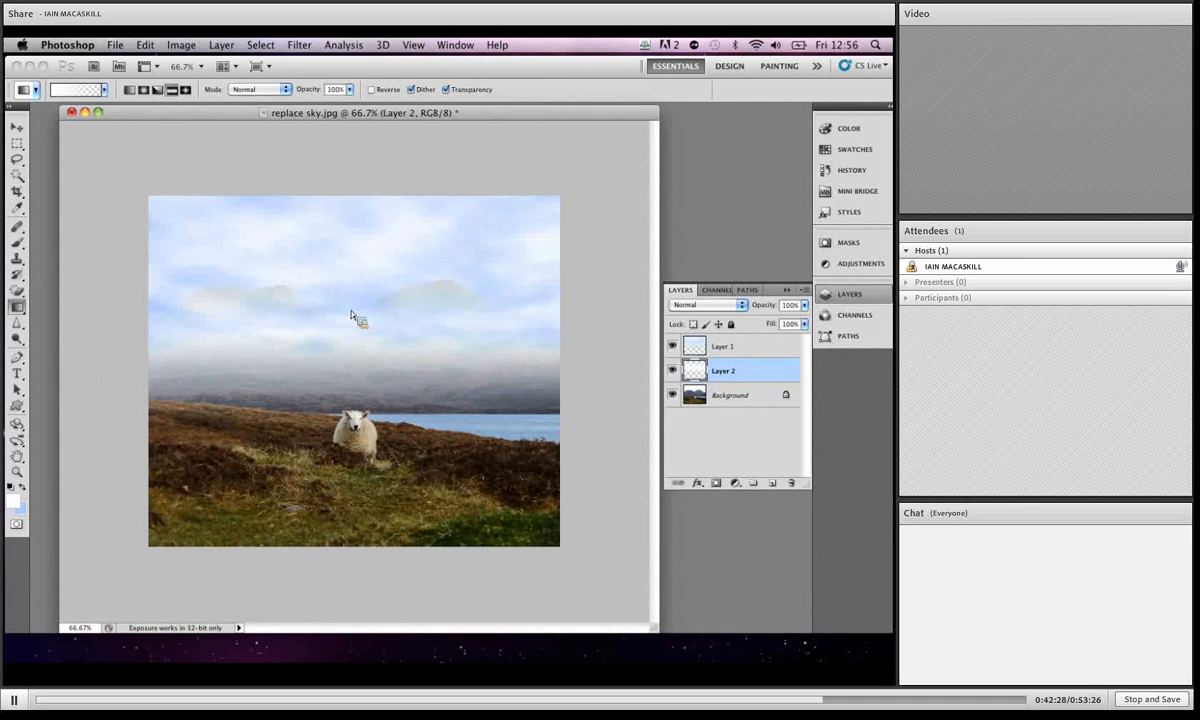
left_click_drag(349, 312, 346, 206)
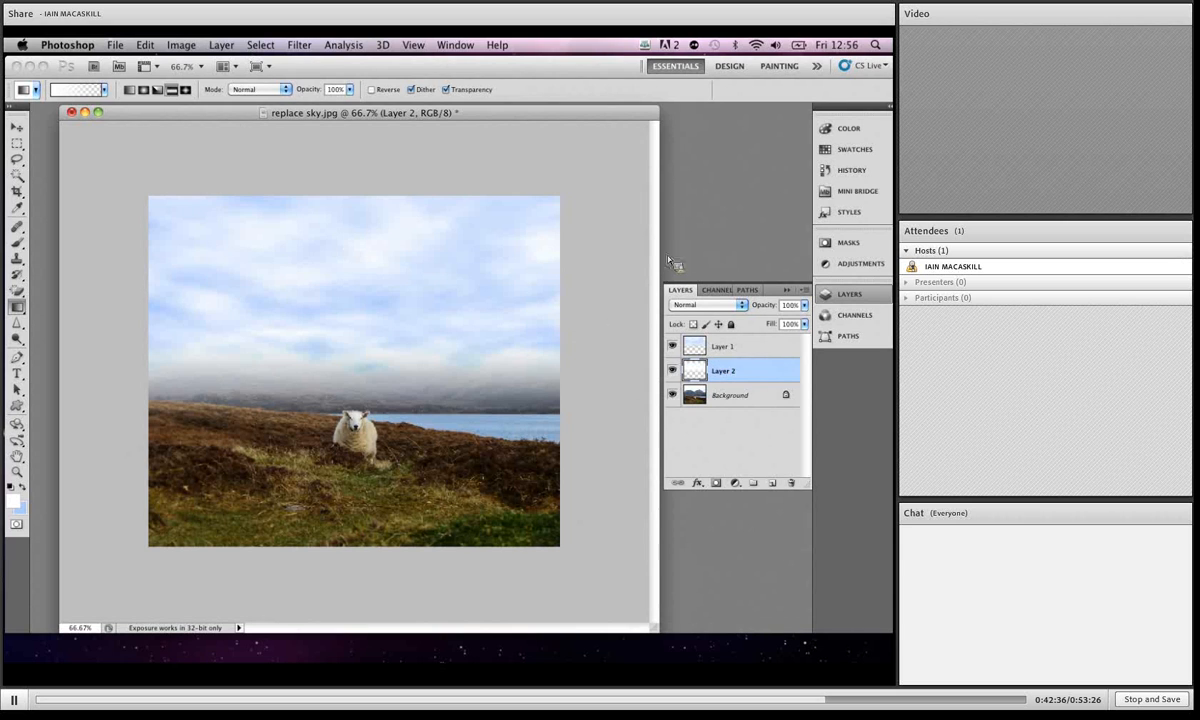
left_click_drag(735, 371, 790, 484)
Draw a white-to-transparent linear gradient upward from the mountains on a new layer above the Background, and check it by toggling layer visibility
left_click(774, 484)
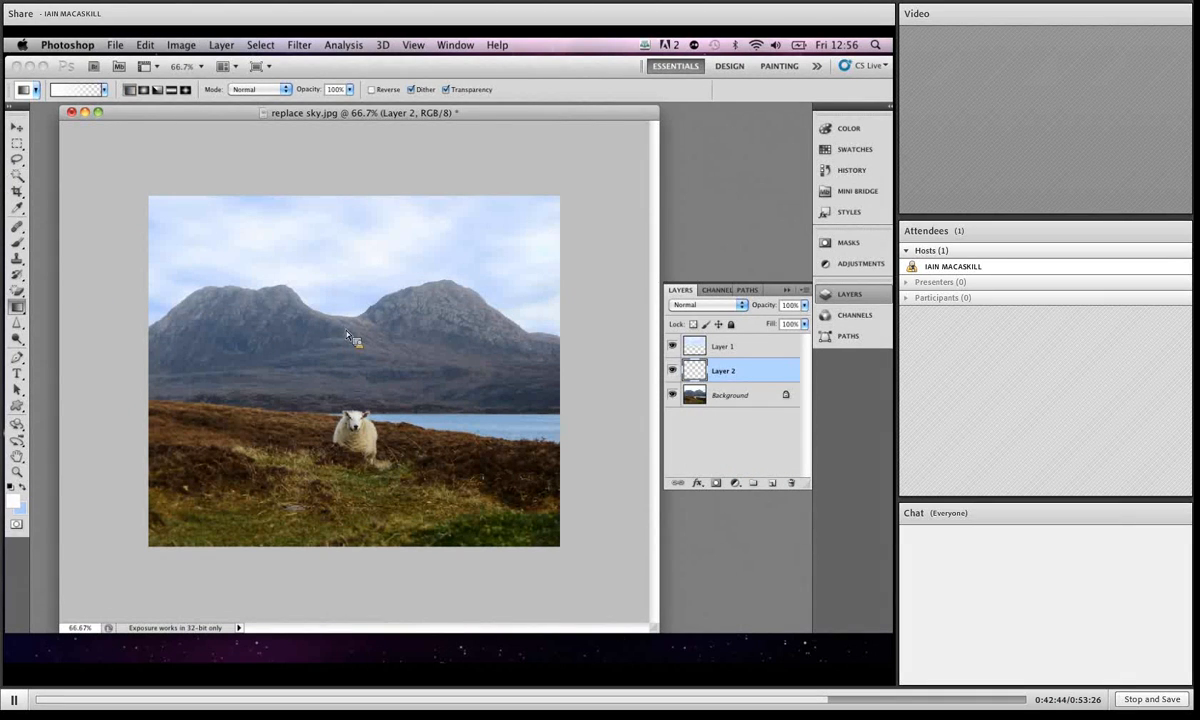
mouse_move(348, 334)
left_mouse_down()
mouse_move(345, 244)
mouse_move(358, 304)
left_mouse_up()
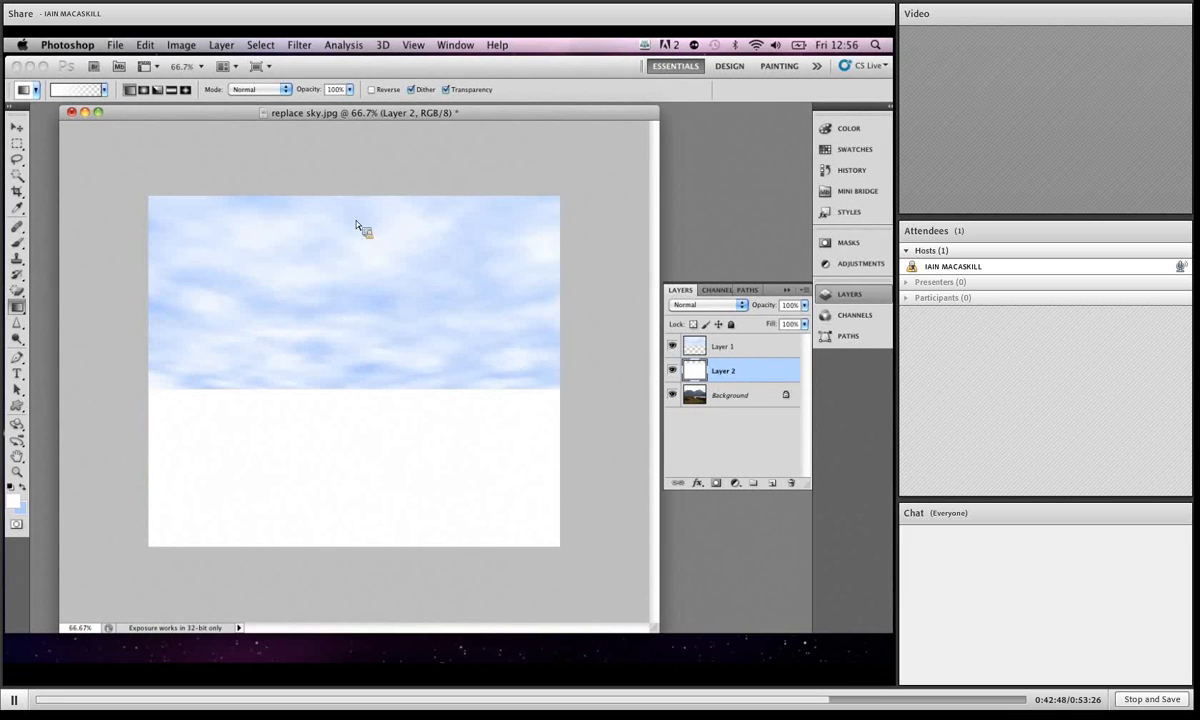
left_click(672, 346)
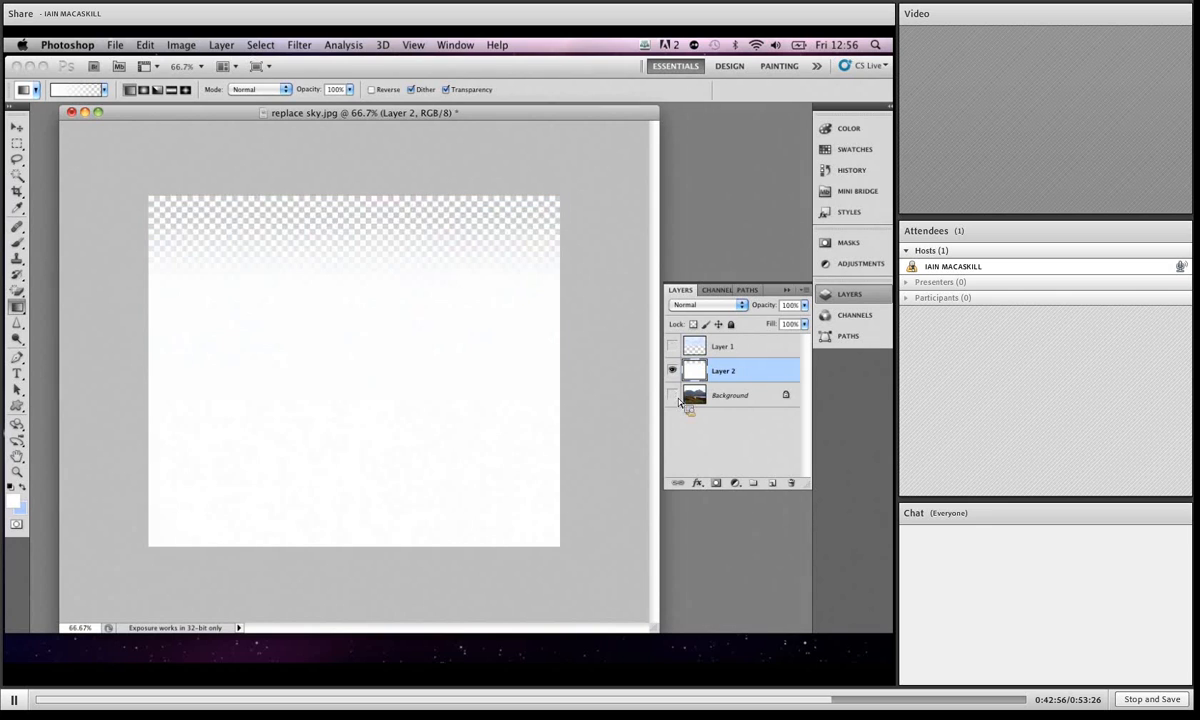
left_click(672, 395)
left_click(672, 395)
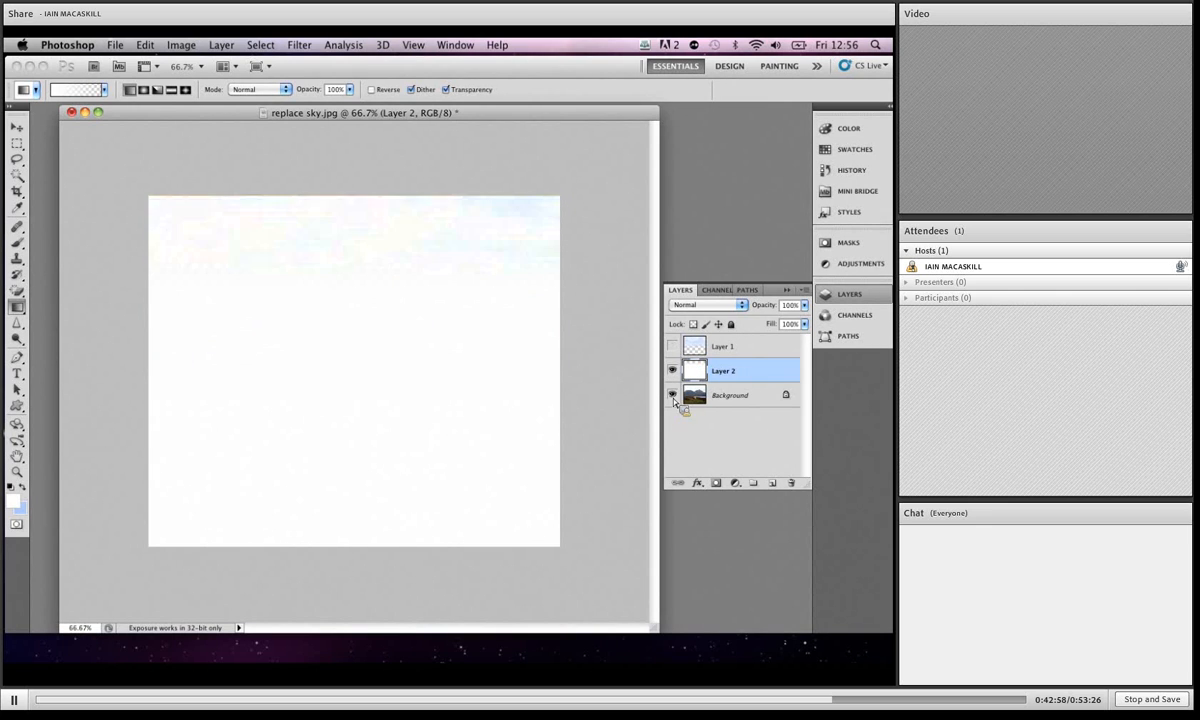
left_click(672, 371)
left_click(672, 371)
left_click(672, 371)
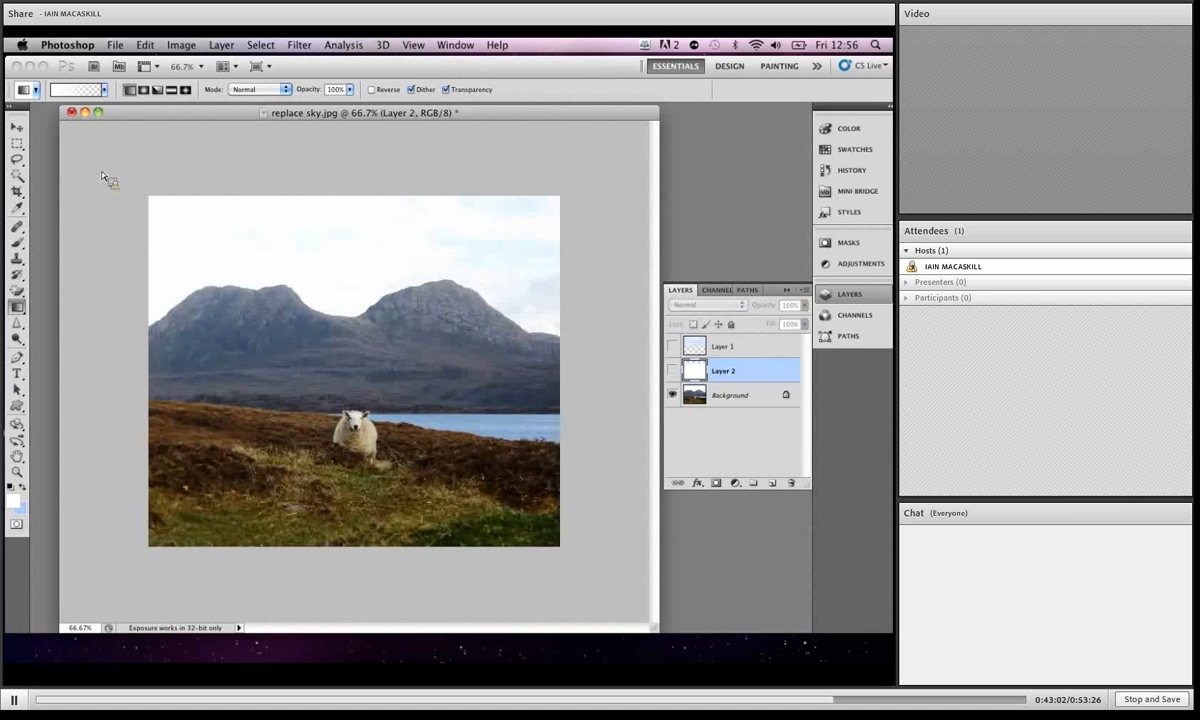
Move the white gradient layer down so its fade covers the mountain peaks, and show both the gradient and clouds layers
left_click(17, 127)
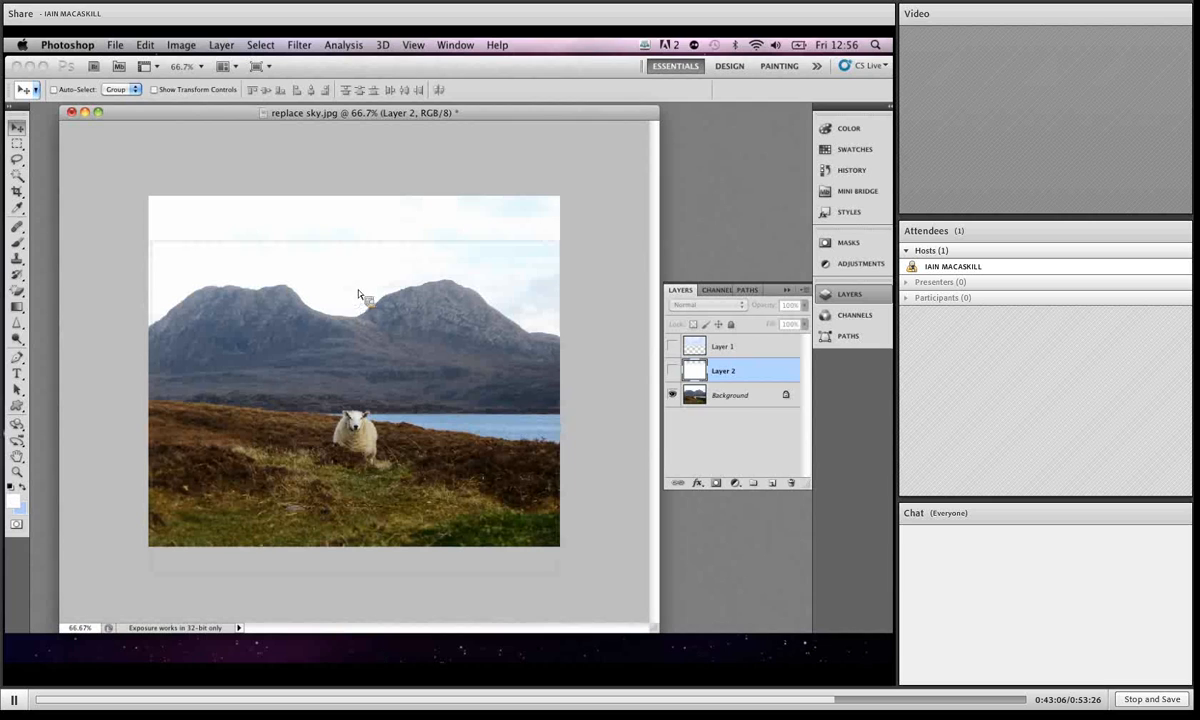
left_click(672, 366)
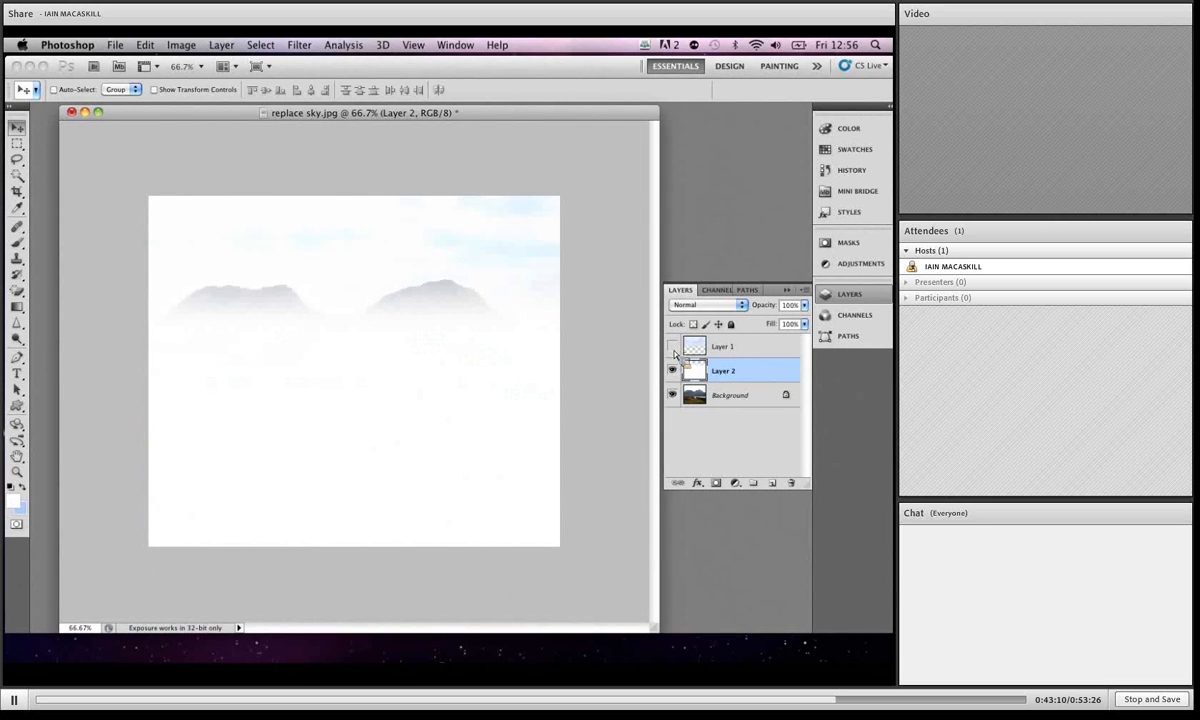
left_click(672, 346)
Merge the clouds layer with the white gradient layer beneath it
left_click_drag(709, 367, 729, 349)
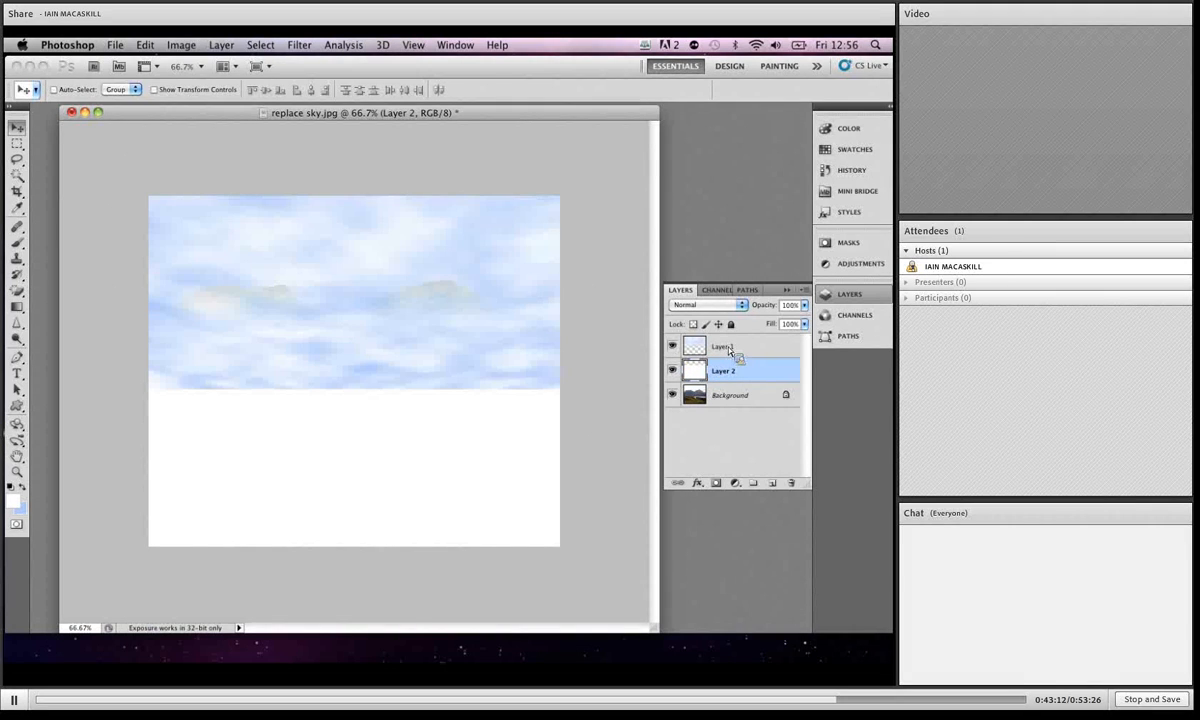
left_click(725, 348)
left_click(725, 376)
left_click(721, 351)
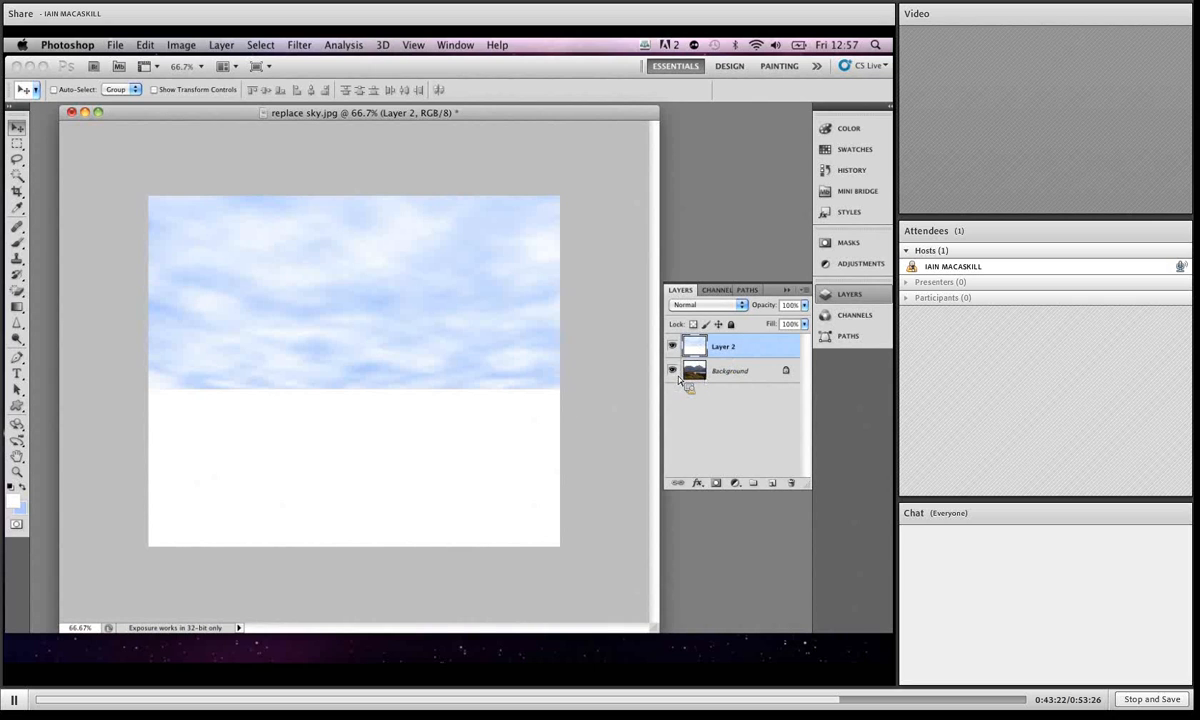
Compare the image with and without the merged layer, and set that layer's blending mode to Darken
left_click(673, 346)
left_click(673, 346)
left_click(676, 304)
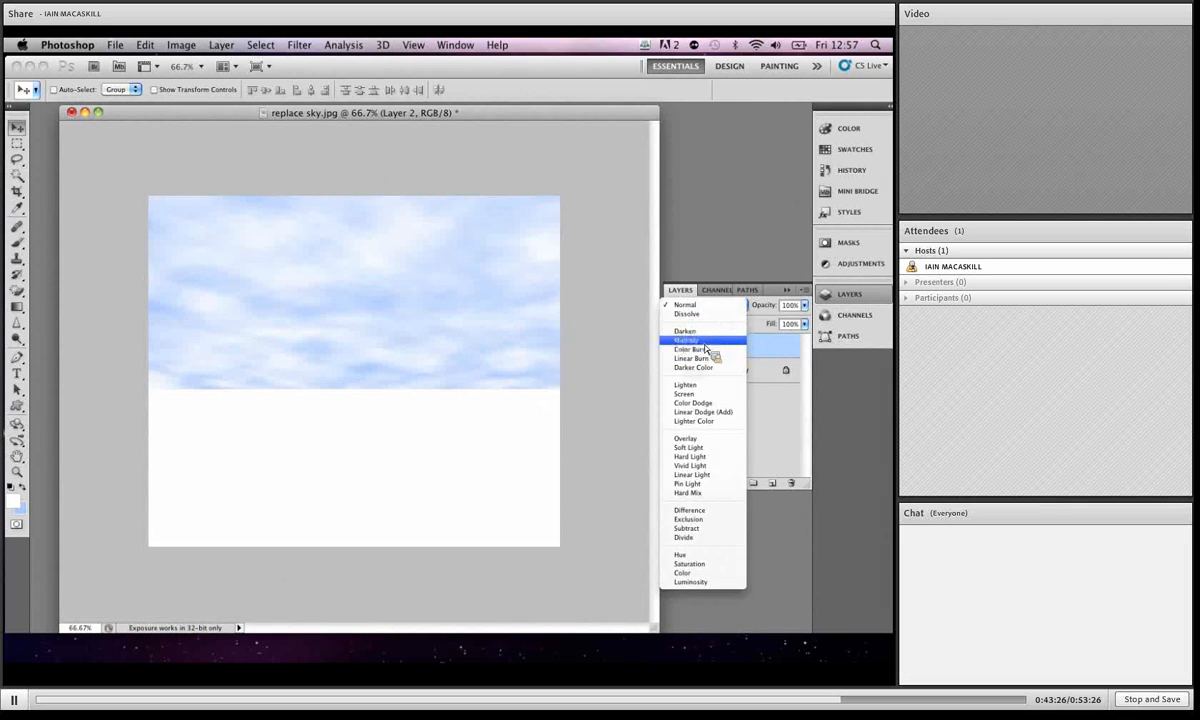
left_click(706, 331)
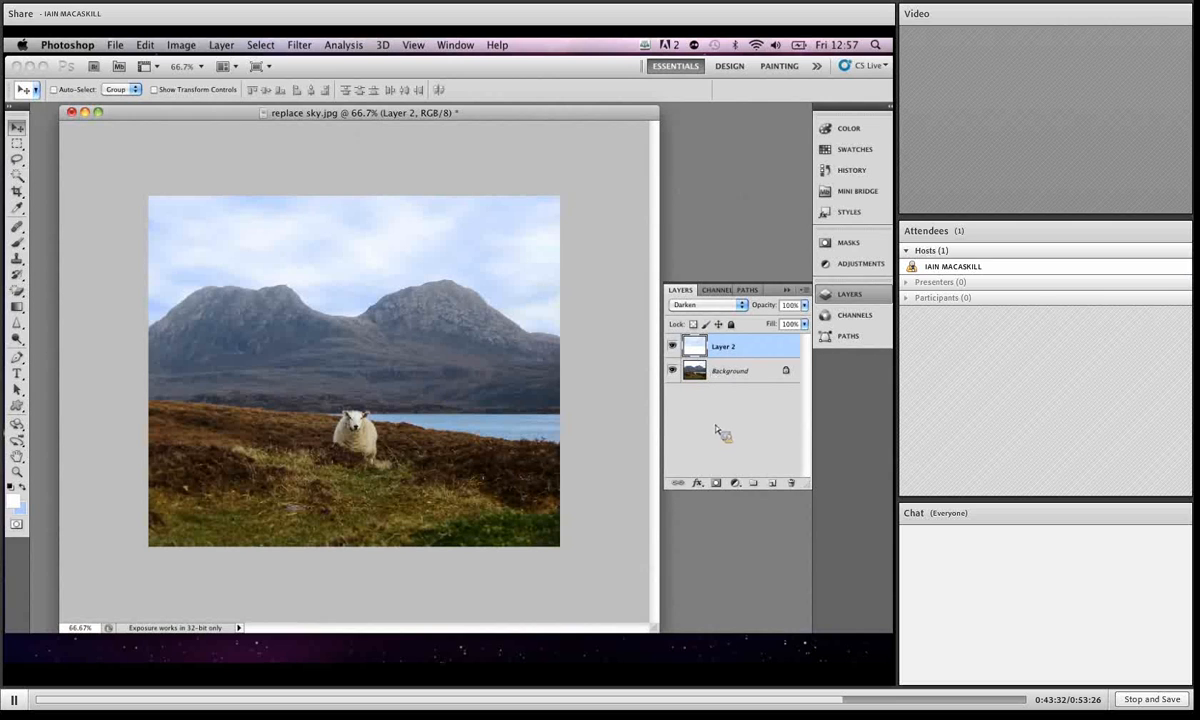
Draw a white-to-transparent linear gradient upward across the sky on a new layer, and reorder that layer above the merged clouds layer
left_click(773, 484)
left_click_drag(736, 388, 726, 369)
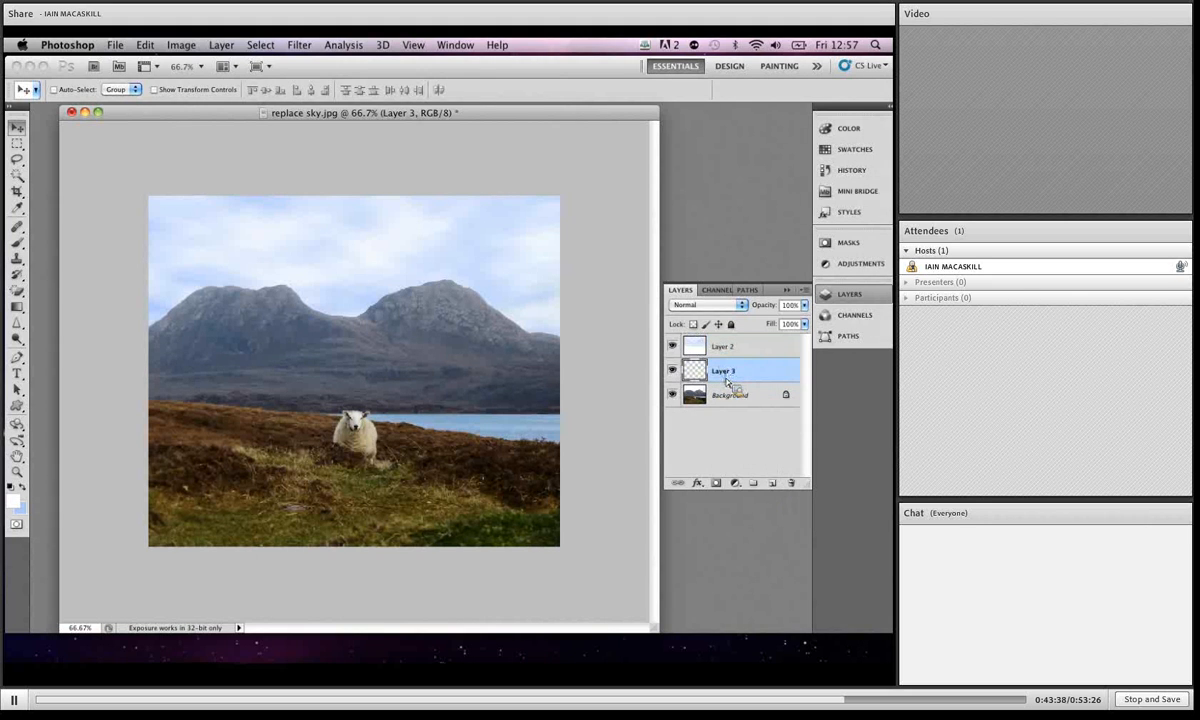
left_click(17, 307)
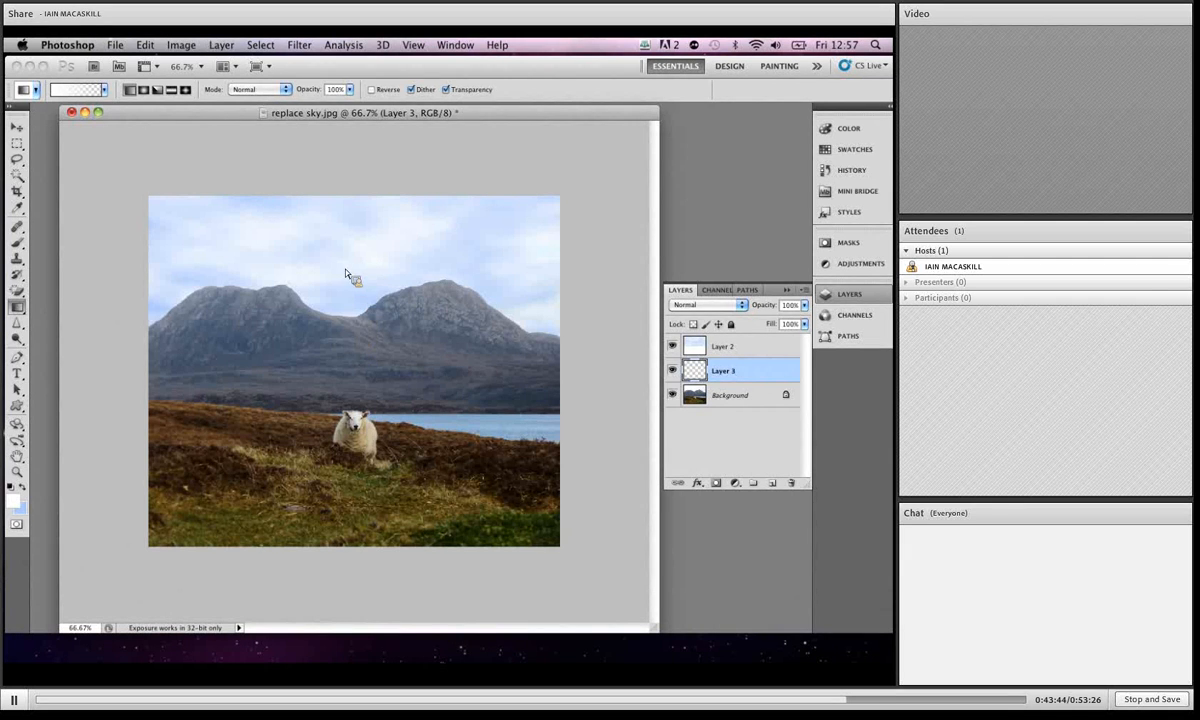
left_click_drag(354, 300, 352, 212)
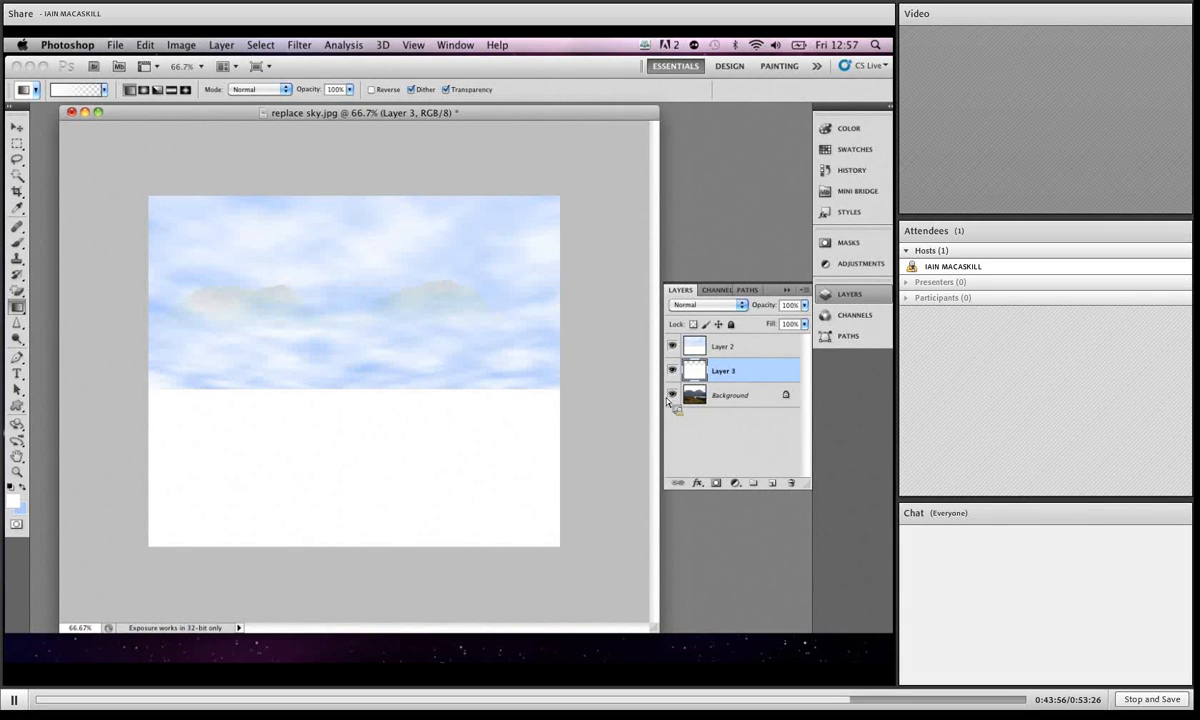
left_click_drag(733, 370, 737, 382)
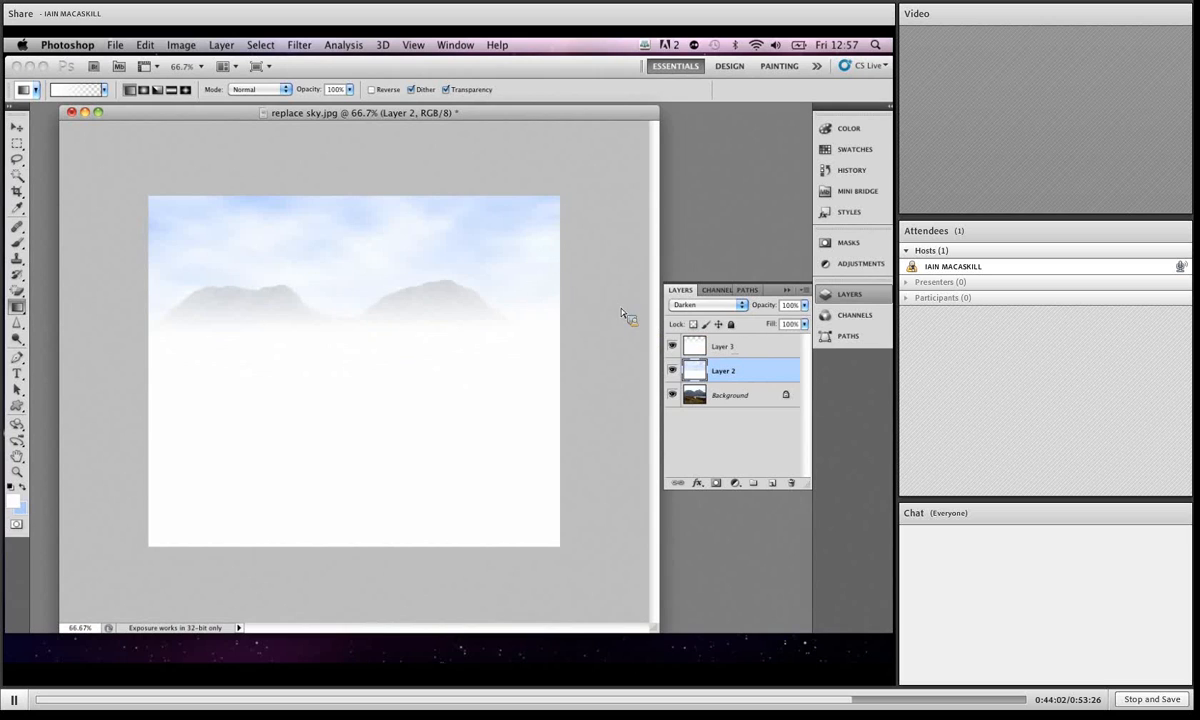
Draw a white-to-transparent gradient upward over the sky on the Darken clouds layer, and delete the separate white gradient layer above it
left_click_drag(368, 272, 380, 222)
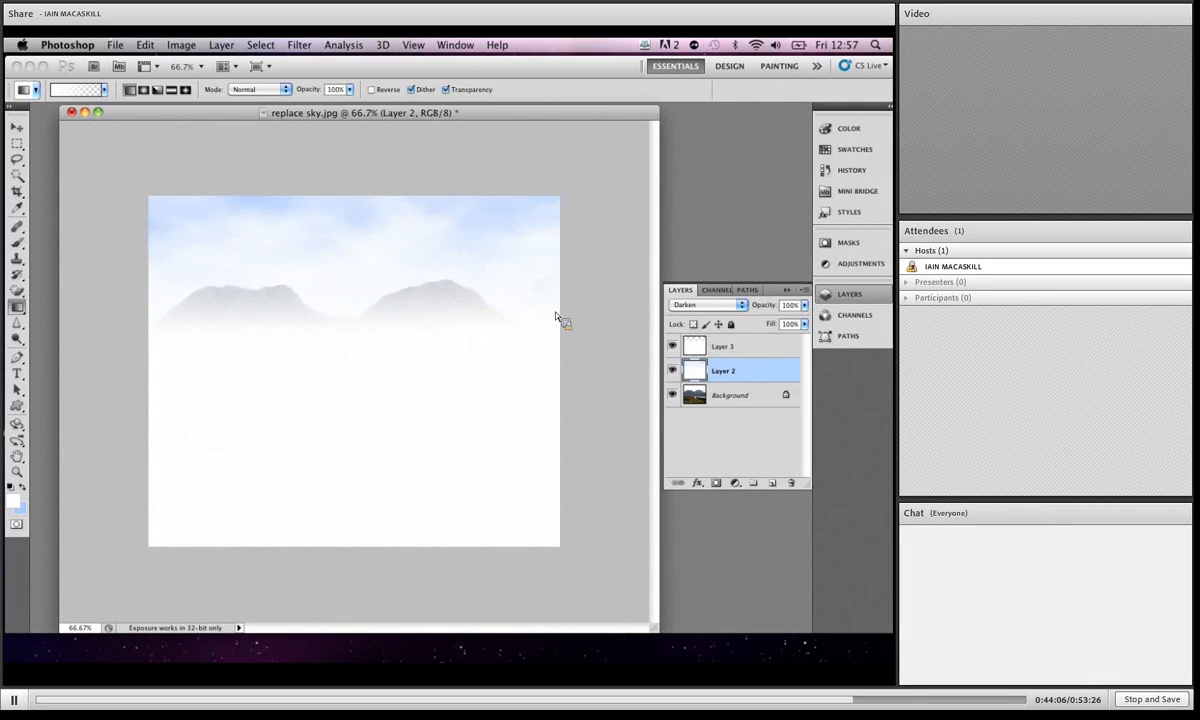
left_click(700, 347)
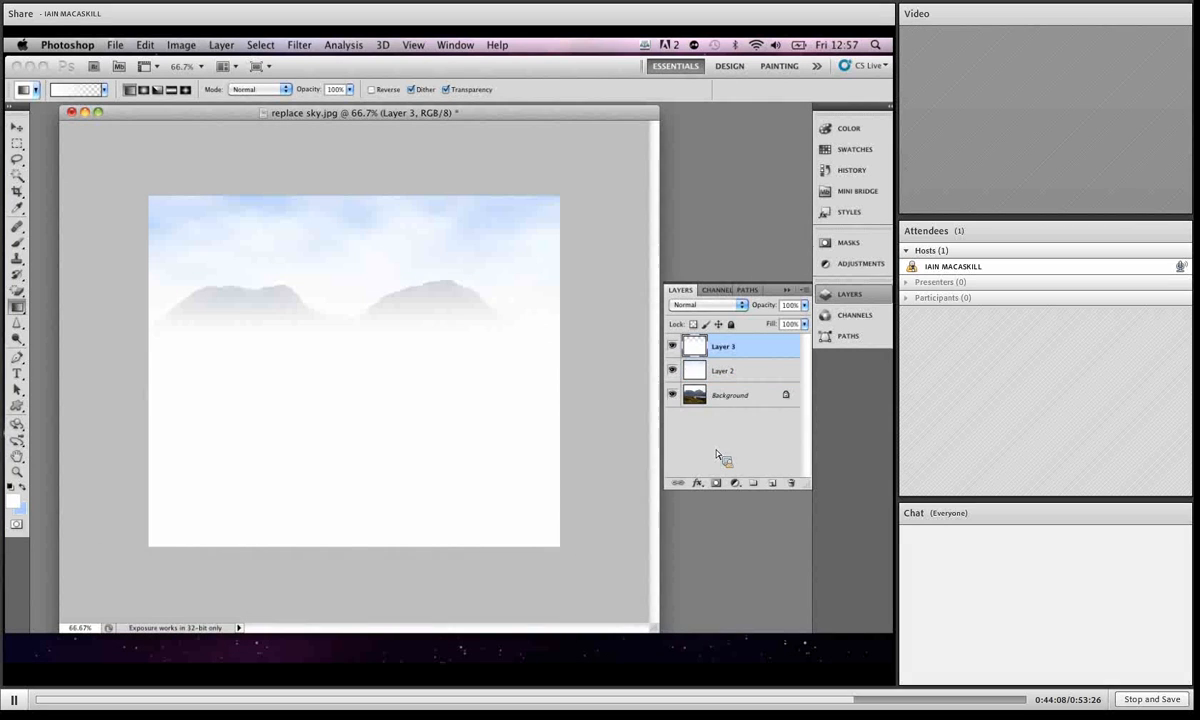
key("Delete")
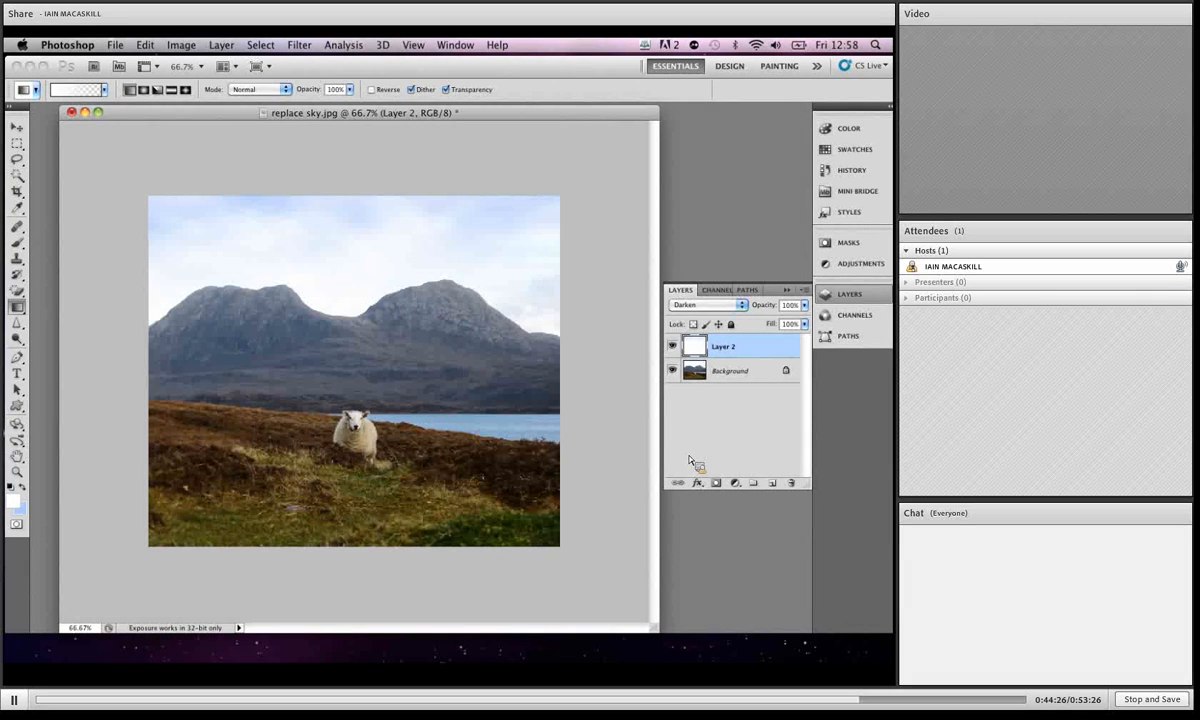
Desaturate the clouds layer with Hue/Saturation, setting the saturation to -88
key("super+u")
left_click_drag(460, 199, 397, 199)
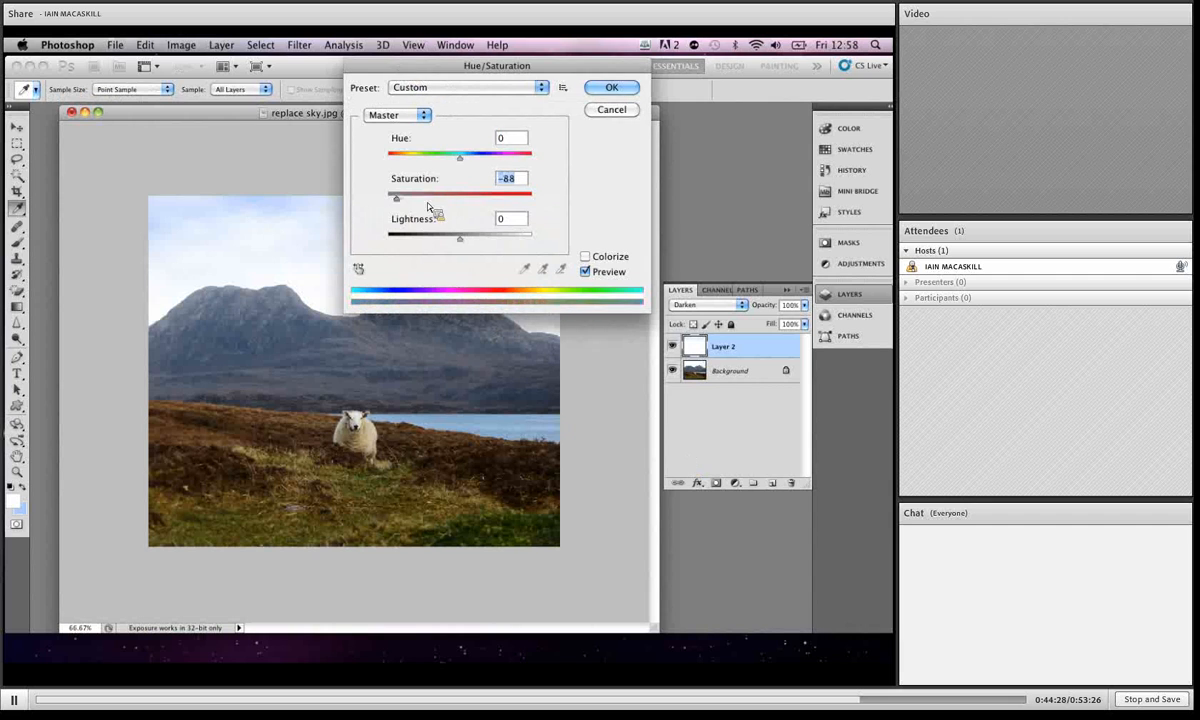
left_click(611, 87)
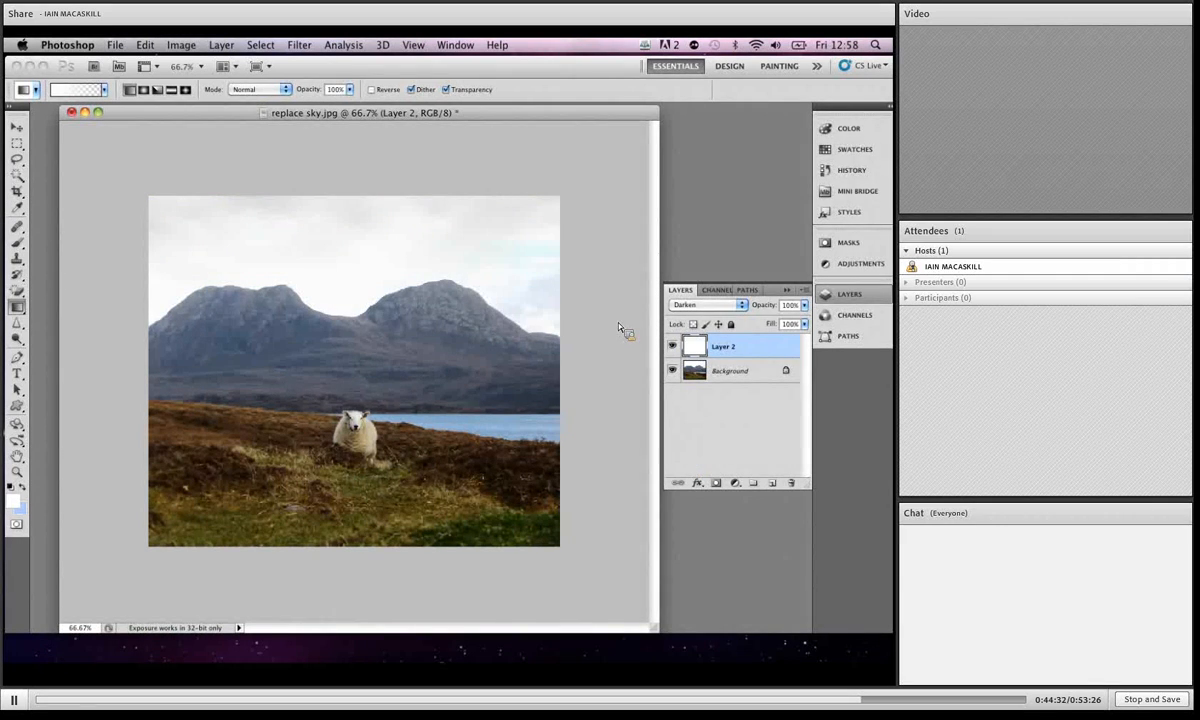
Darken the clouds layer with Levels, raising the black input level to 101
key("super+l")
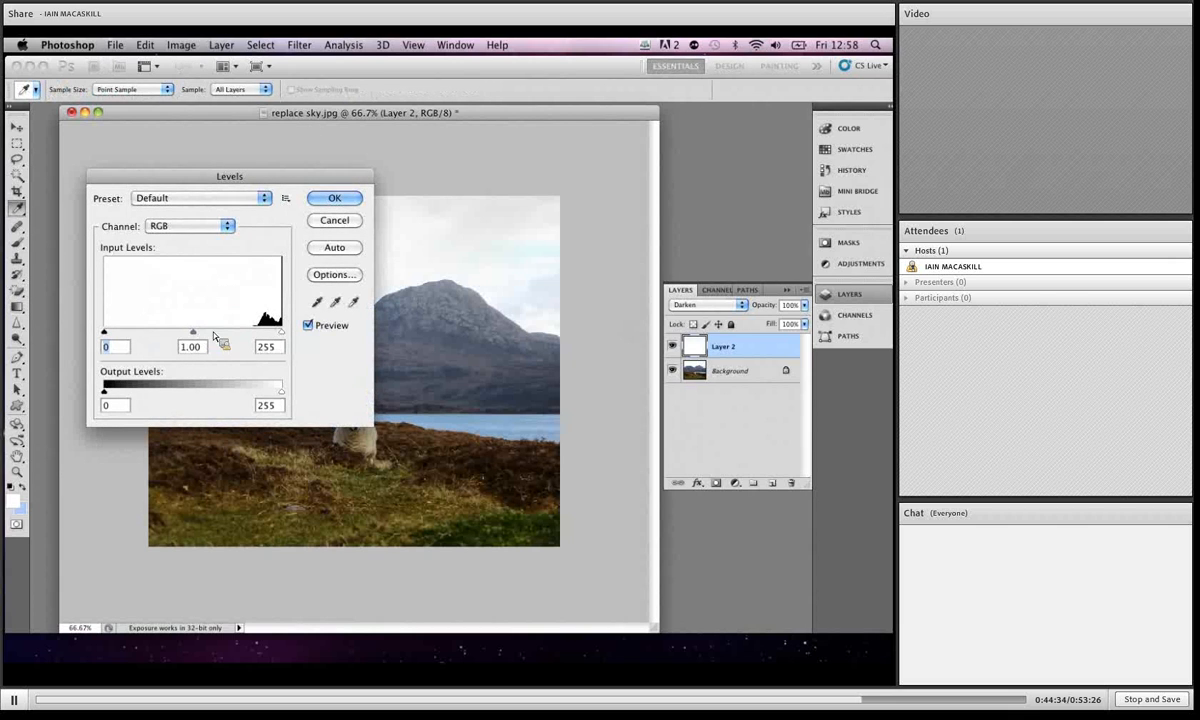
left_click_drag(104, 333, 168, 340)
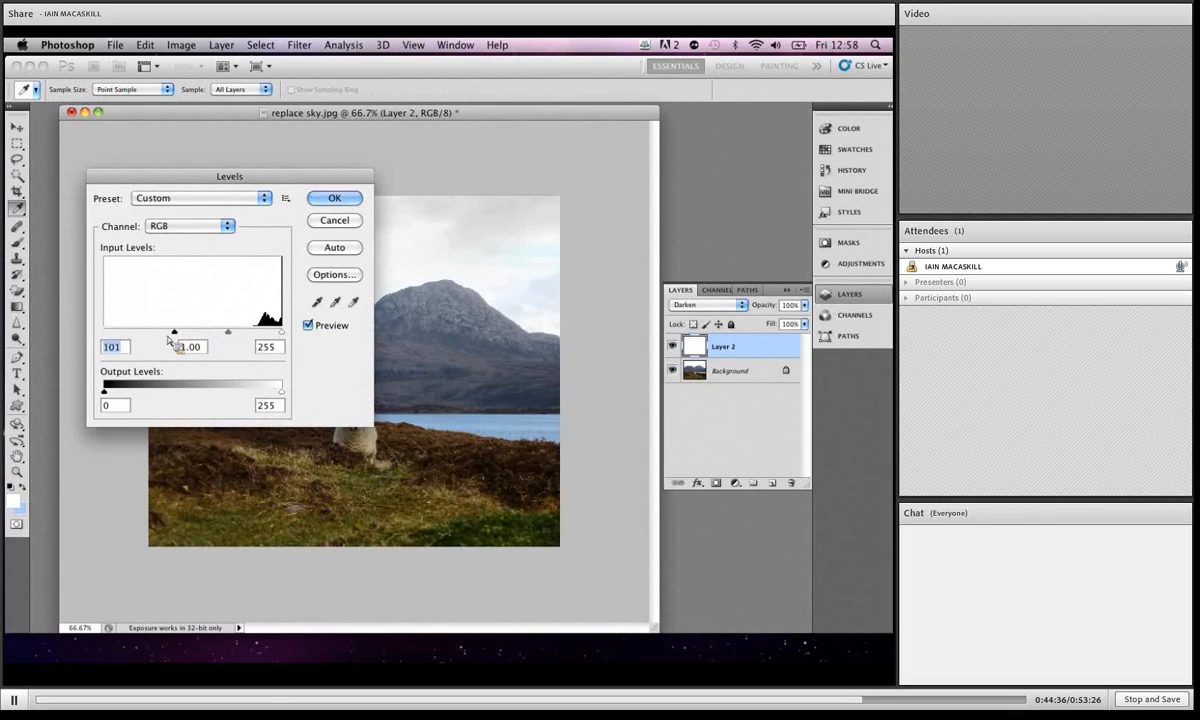
left_click(323, 197)
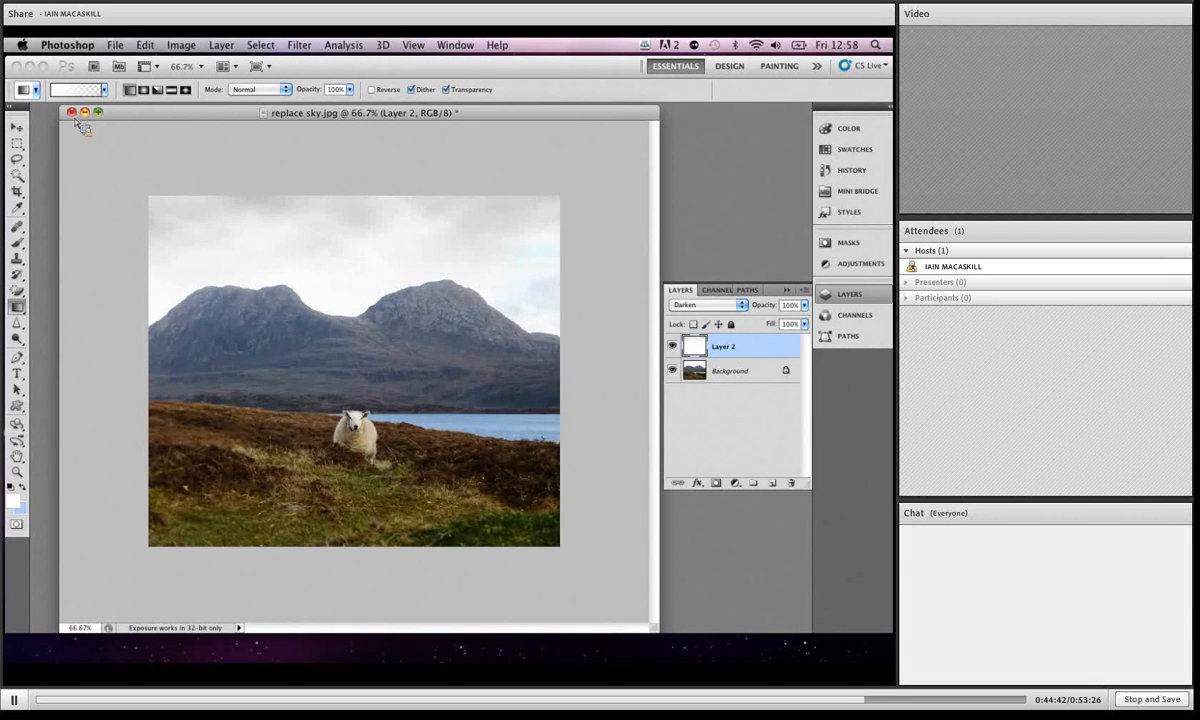
Close the replace sky.jpg document without saving its changes
left_click(71, 111)
left_click(381, 267)
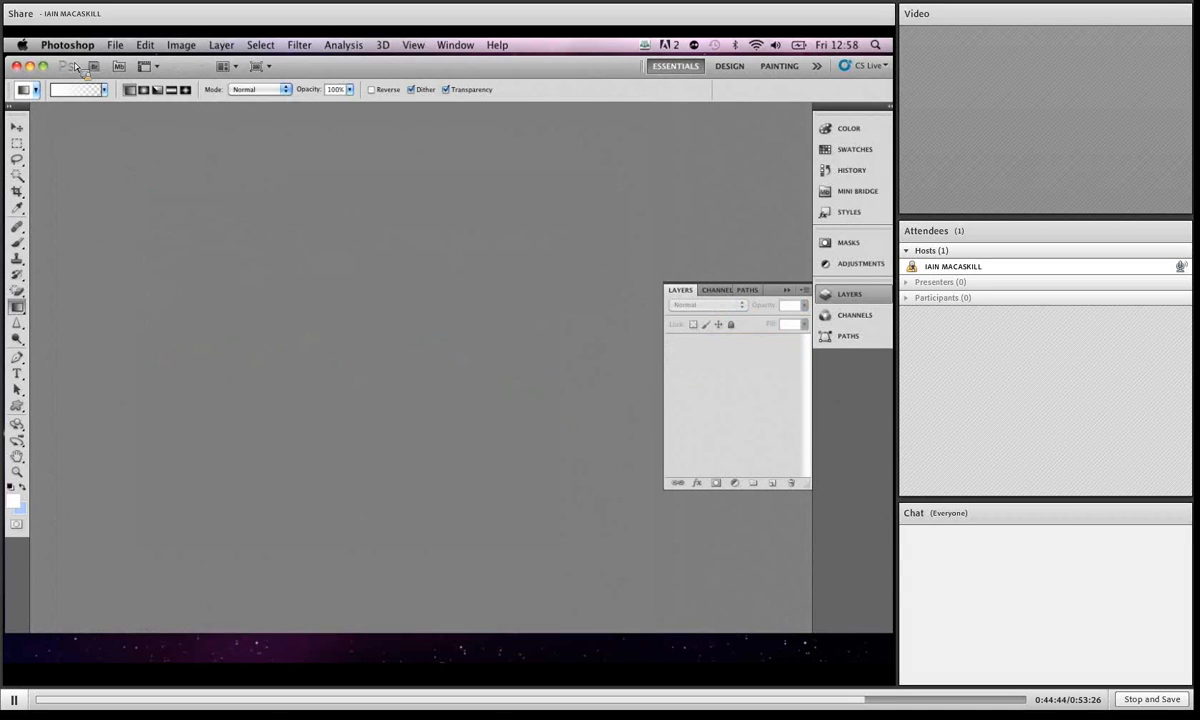
left_click(115, 45)
left_click(127, 76)
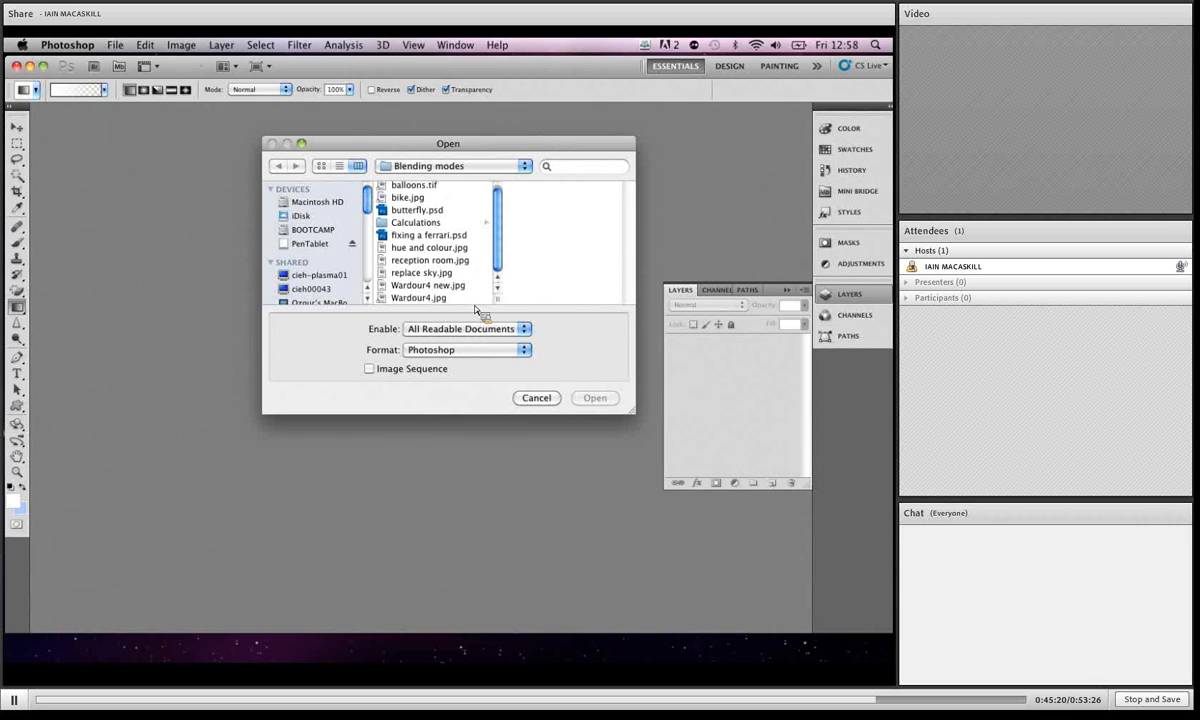
left_click(542, 399)
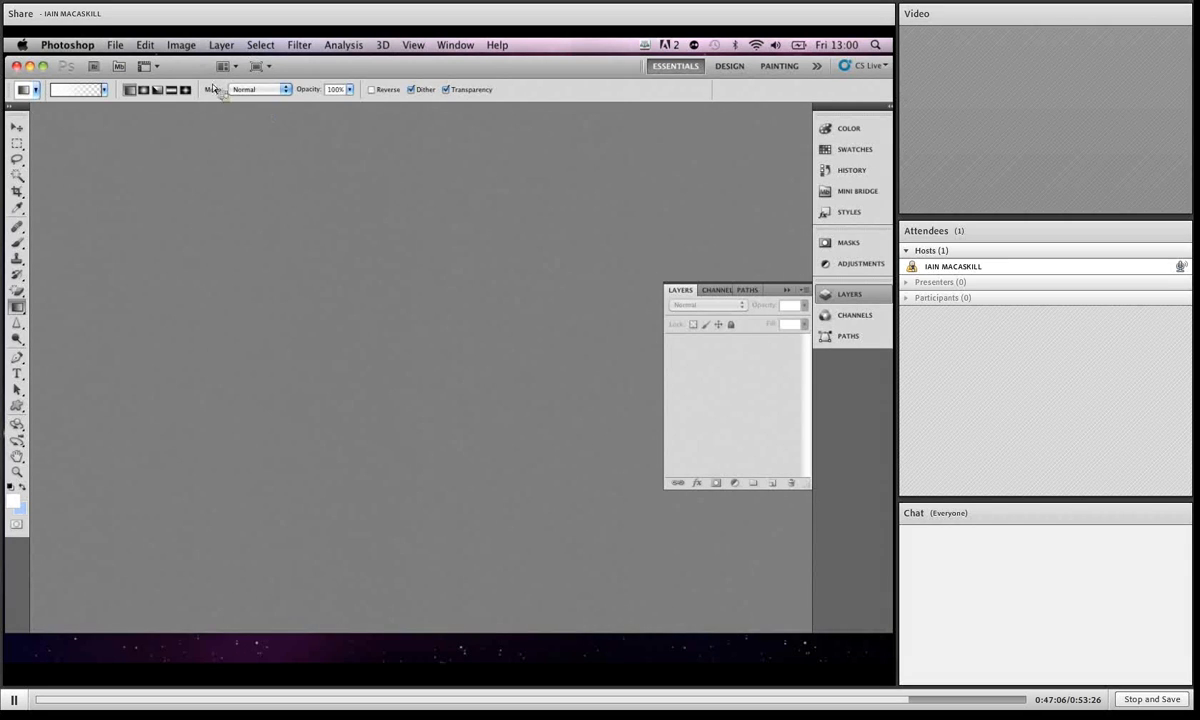
Browse for a file to open in the Photoshop tips & tricks folder inside Design Fiesta
left_click(115, 45)
left_click(128, 74)
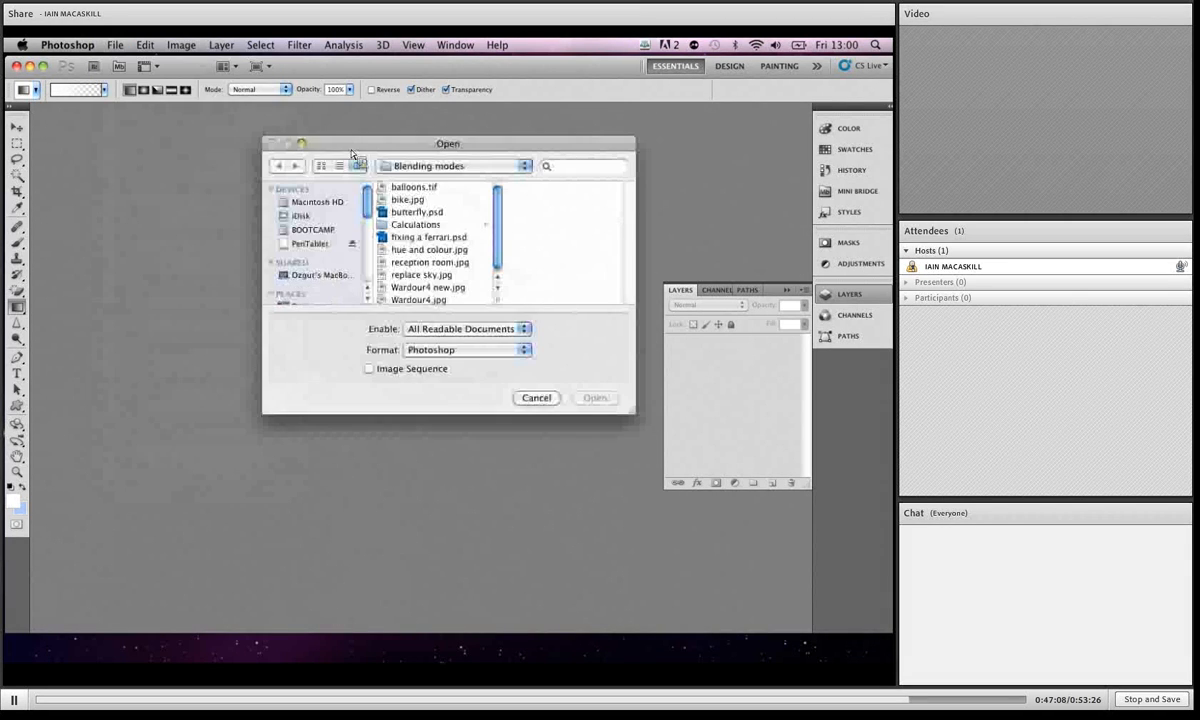
left_click(410, 166)
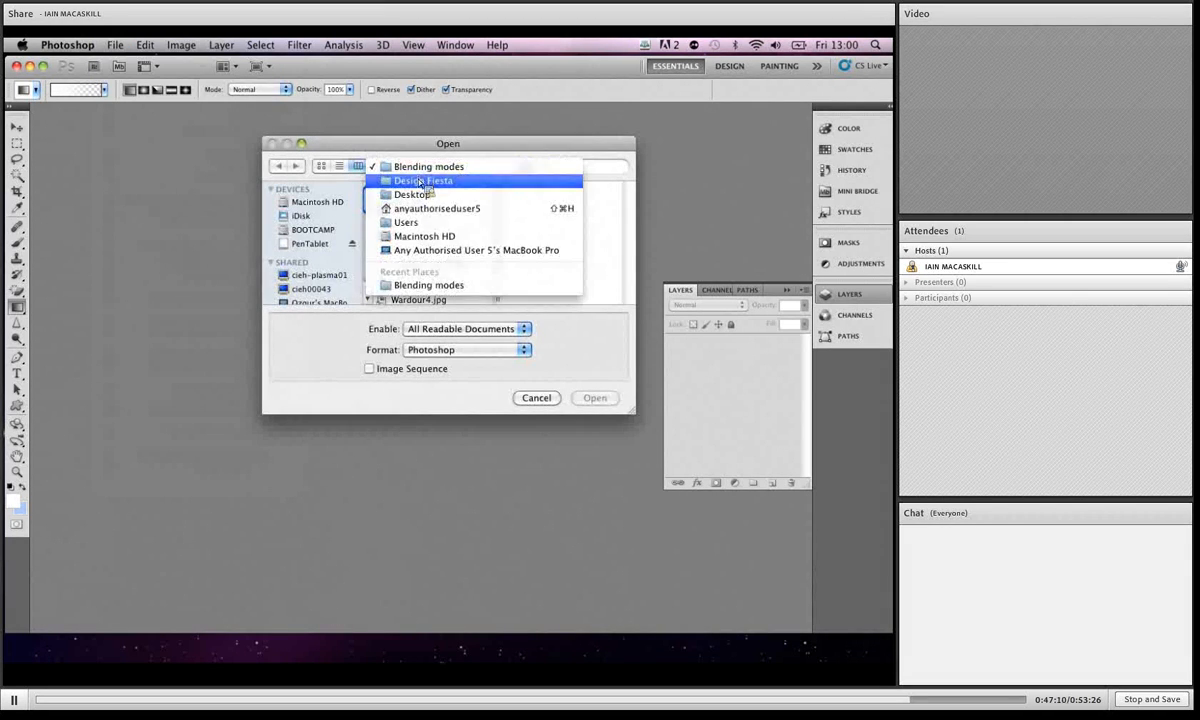
left_click(408, 180)
left_click(415, 212)
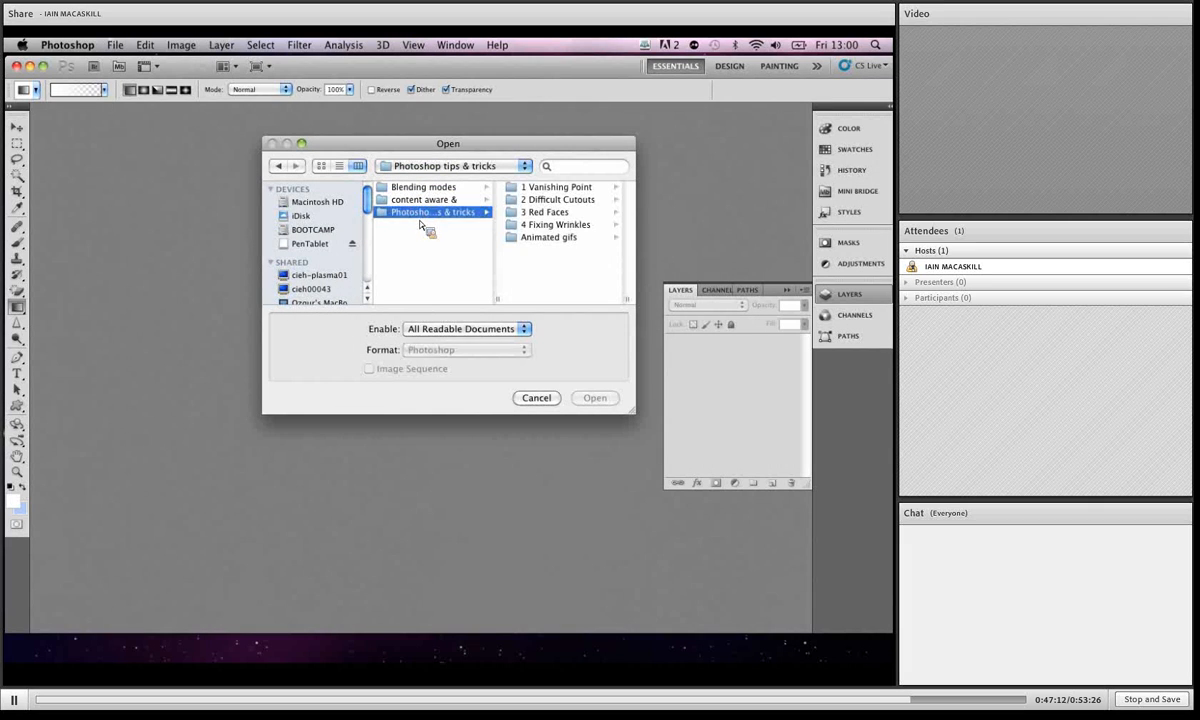